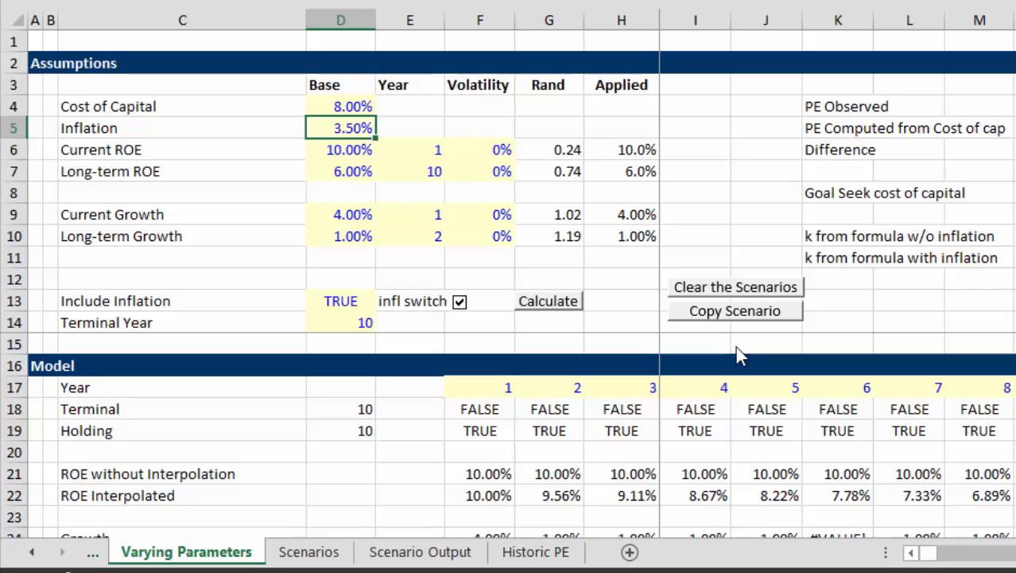
- Open the Scenarios sheet from the Varying Parameters assumptions
{"action": "key", "text": "Up"}
{"action": "key", "text": "Up"}
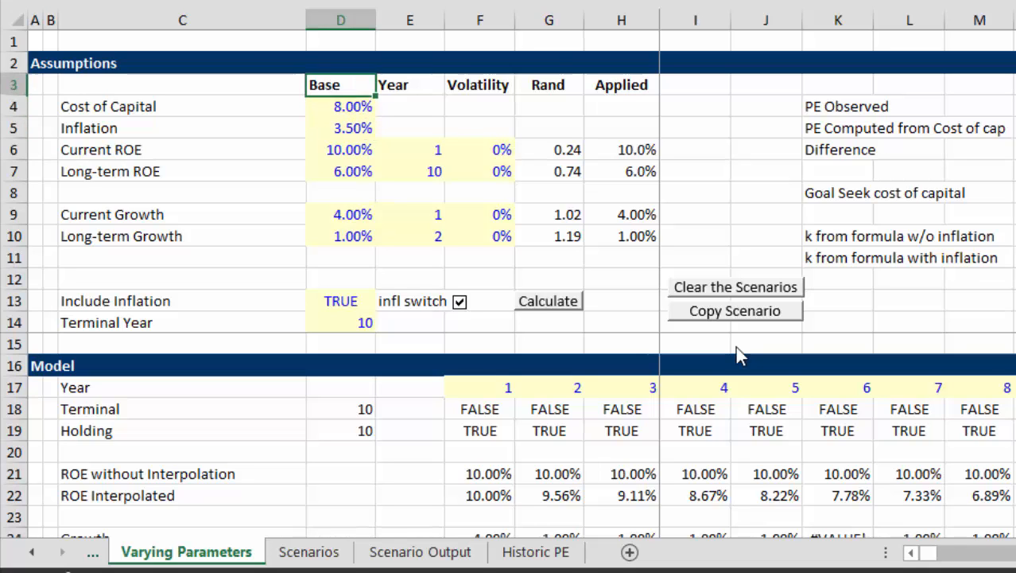
{"action": "key", "text": "Down"}
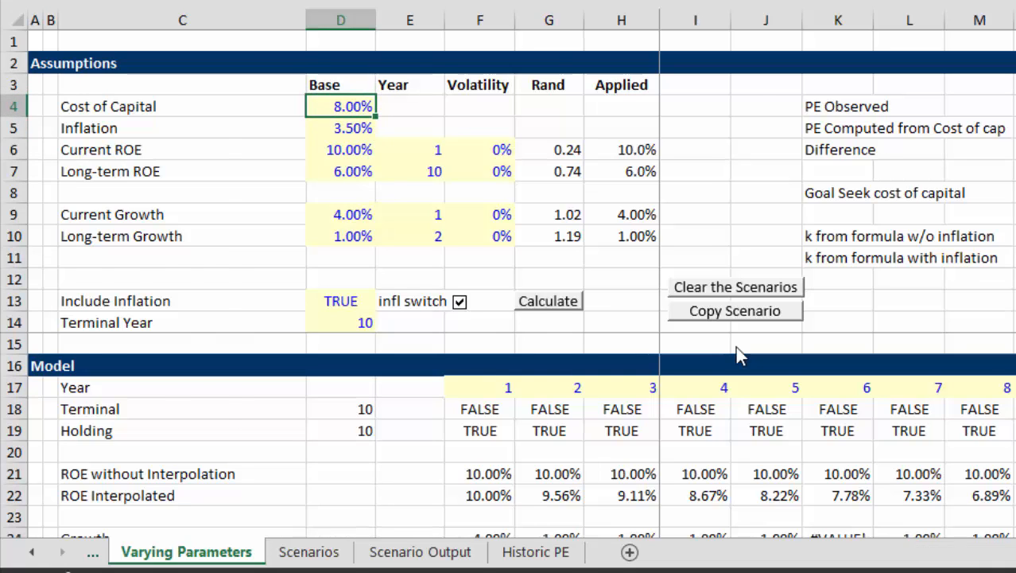
{"action": "key", "text": "ctrl+Page_Down"}
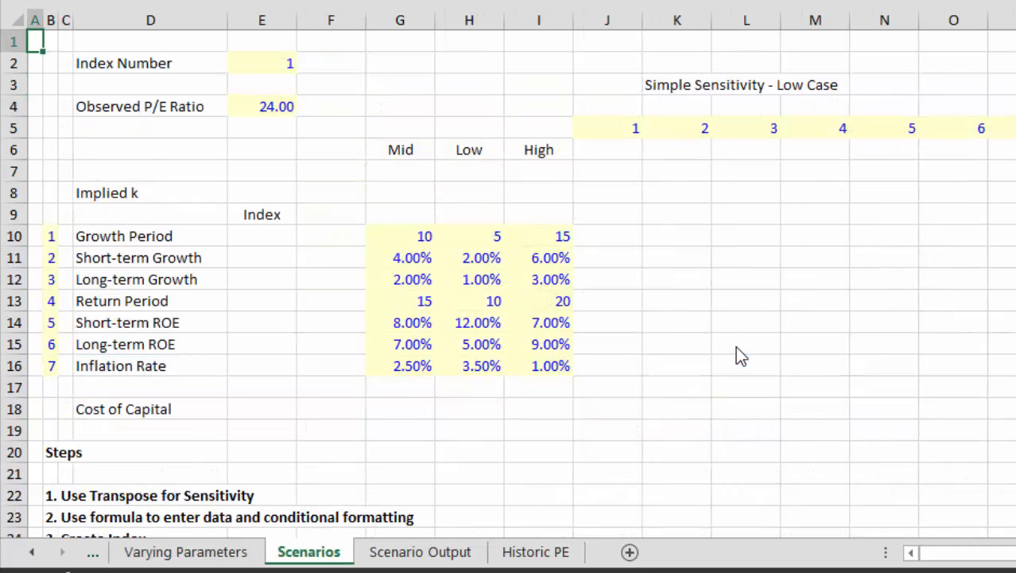
- Examine the Mid, Low and High case headings in row 6 of the scenario table
{"action": "key", "text": "Down"}
{"action": "key", "text": "Down"}
{"action": "key", "text": "Down"}
{"action": "key", "text": "Down"}
{"action": "key", "text": "Right"}
{"action": "key", "text": "Right"}
{"action": "key", "text": "Right"}
{"action": "key", "text": "Right"}
{"action": "key", "text": "Right"}
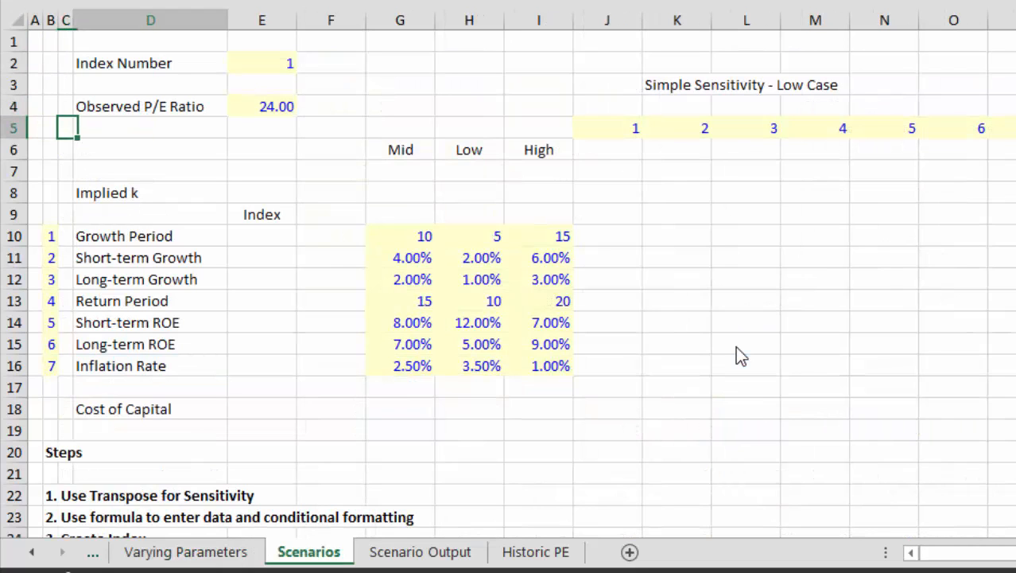
{"action": "key", "text": "Right"}
{"action": "key", "text": "Down"}
{"action": "key", "text": "Right"}
{"action": "key", "text": "Right"}
{"action": "key", "text": "Right"}
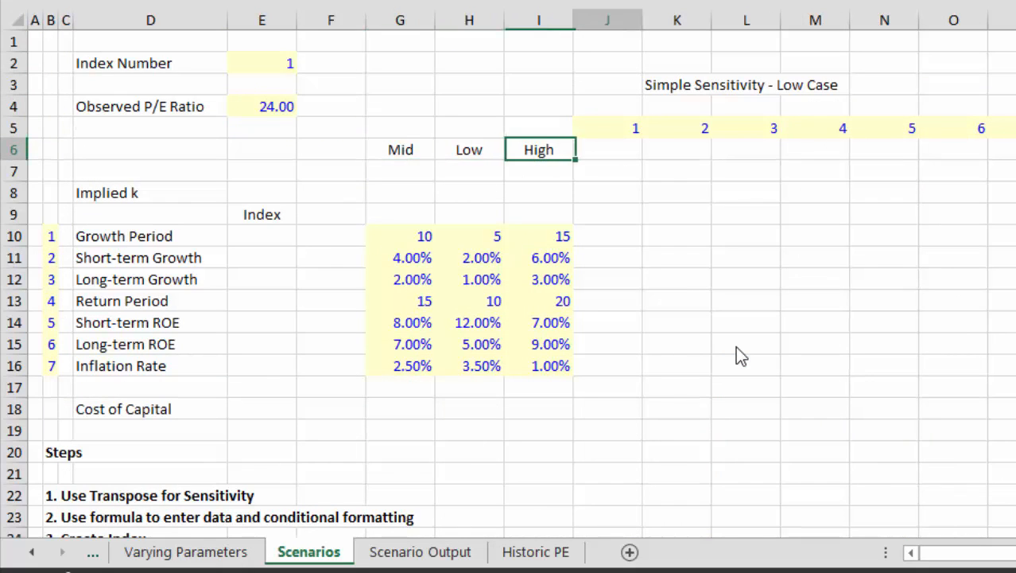
{"action": "key", "text": "Left"}
- Look across the sensitivity sections in row 6, from Simple Sensitivity - Low Case through High Case to Accumulated Sensitivity
{"action": "key", "text": "Right"}
{"action": "key", "text": "Right"}
{"action": "key", "text": "Right"}
{"action": "key", "text": "Right"}
{"action": "key", "text": "Right"}
{"action": "key", "text": "Right"}
{"action": "key", "text": "Right"}
{"action": "key", "text": "Right"}
{"action": "key", "text": "Right"}
{"action": "key", "text": "Right"}
{"action": "key", "text": "Right"}
{"action": "key", "text": "Right"}
{"action": "key", "text": "Right"}
{"action": "key", "text": "Right"}
{"action": "key", "text": "Right"}
{"action": "key", "text": "Right"}
{"action": "key", "text": "Right"}
{"action": "key", "text": "Right"}
{"action": "key", "text": "Right"}
{"action": "key", "text": "Right"}
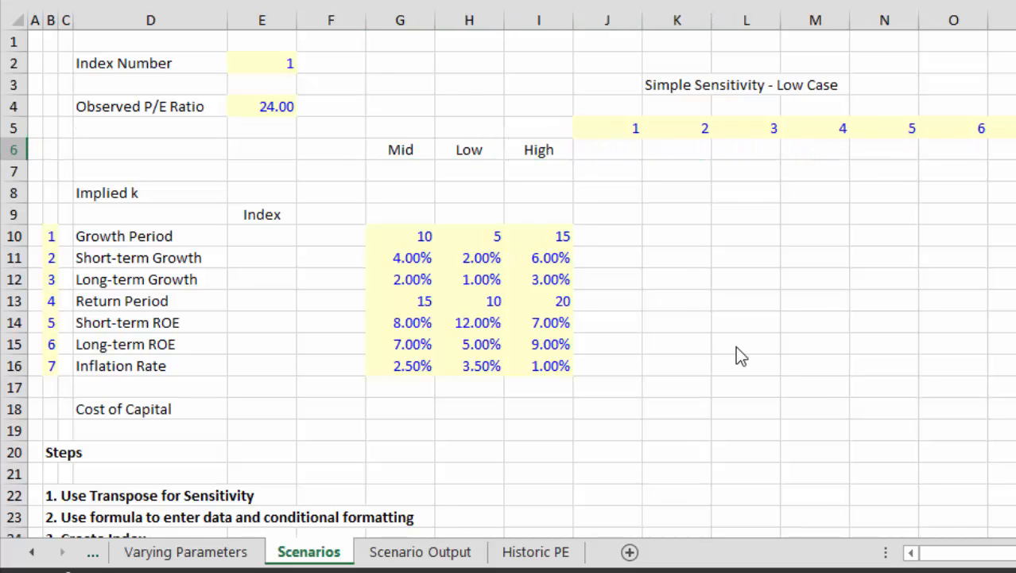
{"action": "key", "text": "Right"}
{"action": "key", "text": "Left"}
{"action": "key", "text": "Left"}
{"action": "key", "text": "Left"}
{"action": "key", "text": "Left"}
{"action": "key", "text": "Left"}
{"action": "key", "text": "Left"}
{"action": "key", "text": "Left"}
{"action": "key", "text": "Left"}
{"action": "key", "text": "Left"}
{"action": "key", "text": "Left"}
{"action": "key", "text": "Left"}
{"action": "key", "text": "Left"}
{"action": "key", "text": "Left"}
{"action": "key", "text": "Left"}
{"action": "key", "text": "Left"}
{"action": "key", "text": "Left"}
{"action": "key", "text": "Left"}
{"action": "key", "text": "Left"}
{"action": "key", "text": "Left"}
{"action": "key", "text": "Left"}
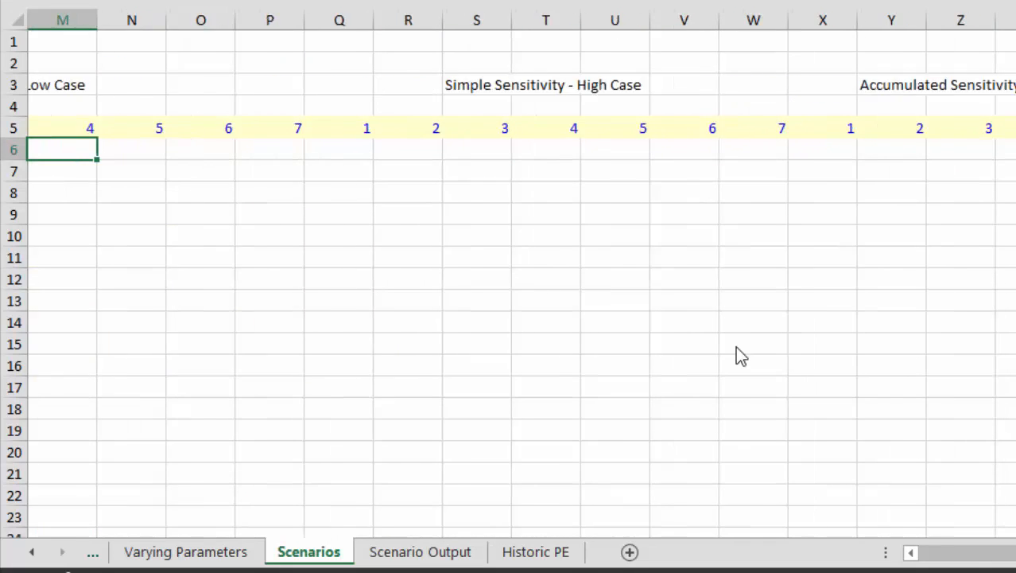
- Select the Observed P/E Ratio input in E4 for inspection
{"action": "key", "text": "Up"}
{"action": "key", "text": "Up"}
{"action": "key", "text": "Right"}
{"action": "key", "text": "Right"}
{"action": "key", "text": "Right"}
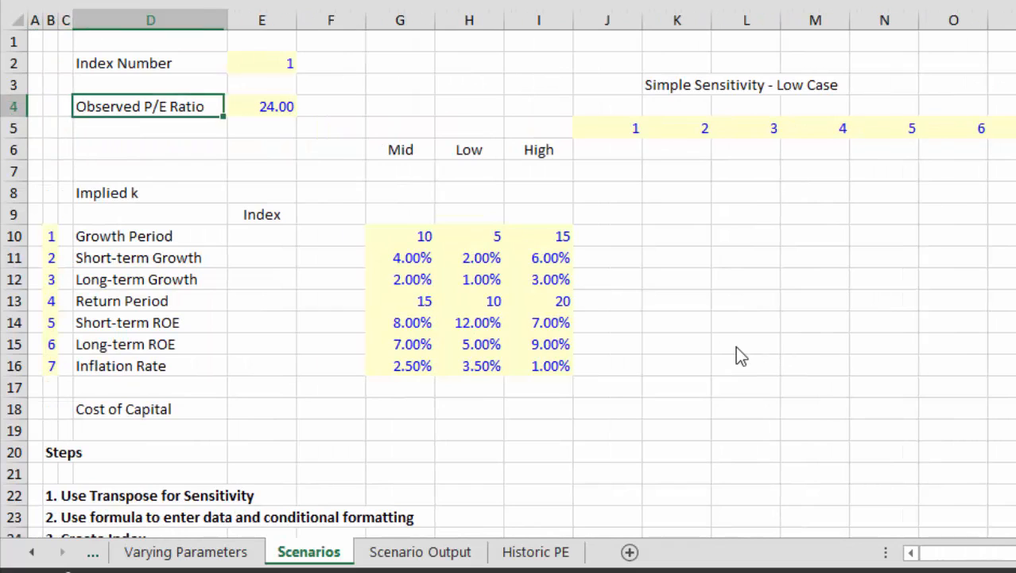
{"action": "key", "text": "Right"}
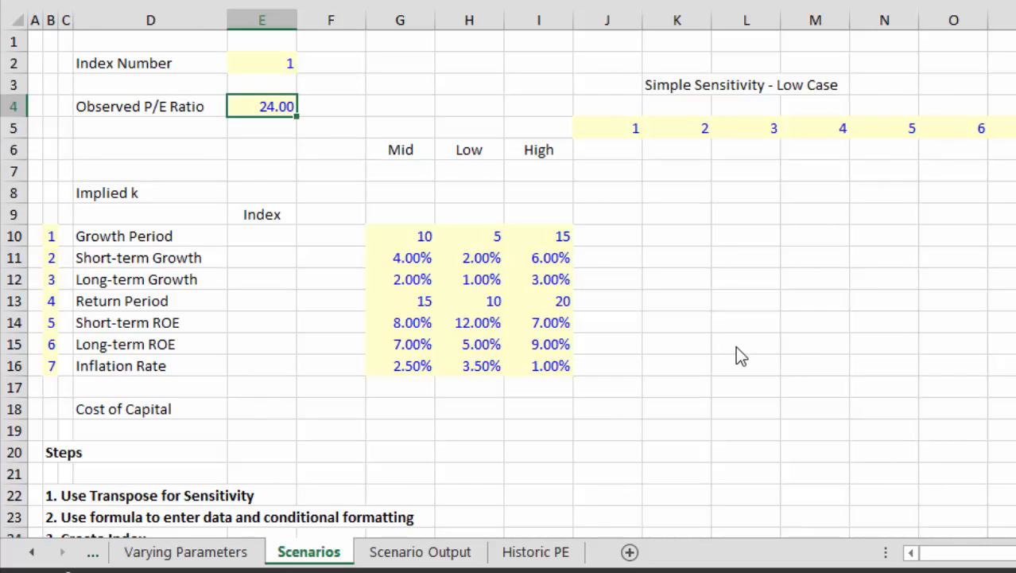
- Review the Index column beside the parameters from Growth Period to Inflation Rate and continue to the Cost of Capital row
{"action": "key", "text": "Down"}
{"action": "key", "text": "Down"}
{"action": "key", "text": "Down"}
{"action": "key", "text": "Down"}
{"action": "key", "text": "Down"}
{"action": "key", "text": "Down"}
{"action": "key", "text": "Down"}
{"action": "key", "text": "Down"}
{"action": "key", "text": "Down"}
{"action": "key", "text": "Down"}
{"action": "key", "text": "Down"}
{"action": "key", "text": "Down"}
{"action": "key", "text": "Down"}
{"action": "key", "text": "Down"}
{"action": "key", "text": "Down"}
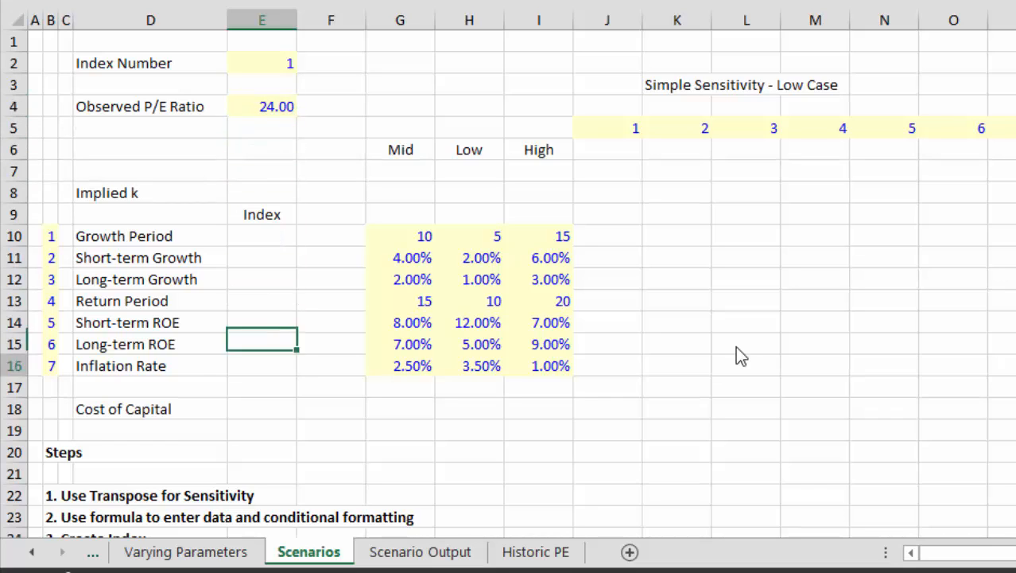
{"action": "key", "text": "Right"}
{"action": "key", "text": "Up"}
{"action": "key", "text": "Right"}
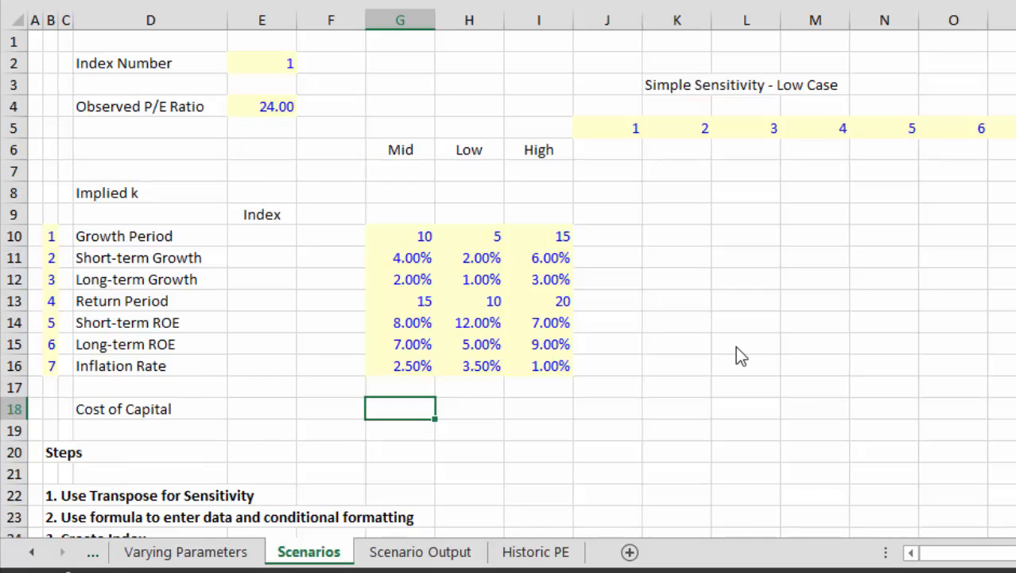
- Review the Mid case assumptions by selecting G10:G16, from Growth Period to Inflation Rate
{"action": "key", "text": "Up"}
{"action": "key", "text": "Up"}
{"action": "key", "text": "Up"}
{"action": "key", "text": "Up"}
{"action": "key", "text": "Up"}
{"action": "key", "text": "Up"}
{"action": "key", "text": "Up"}
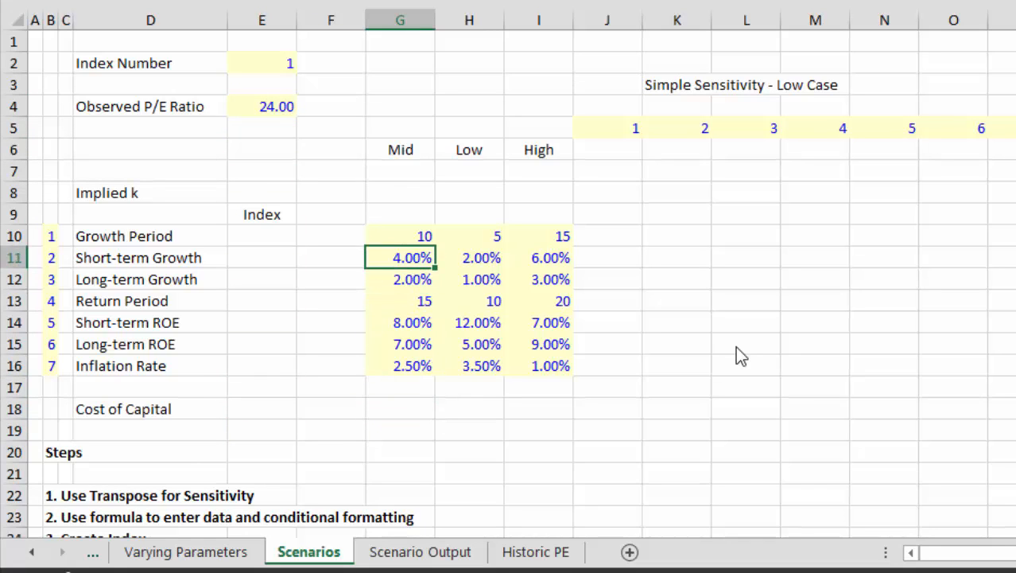
{"action": "key", "text": "Up"}
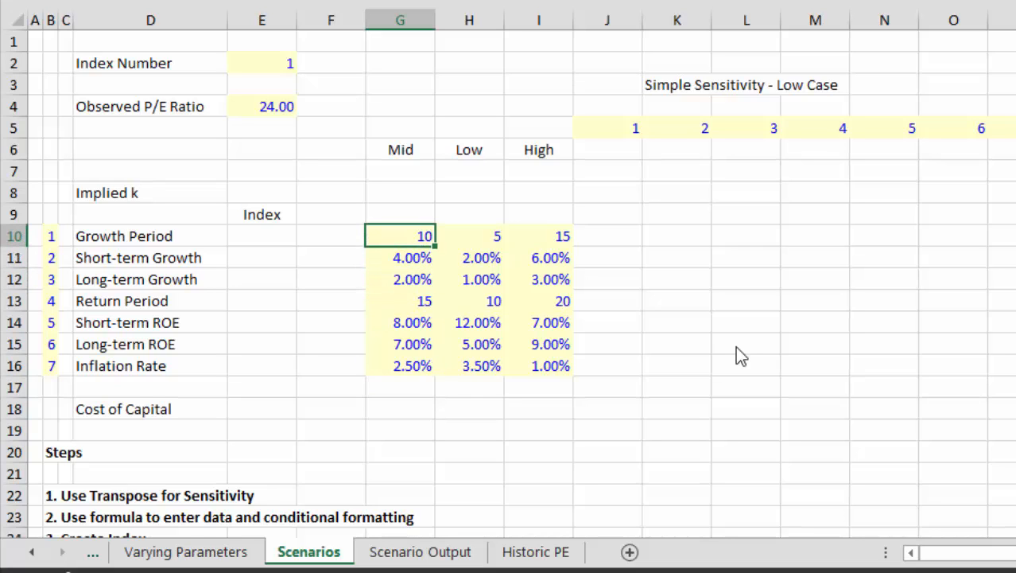
{"action": "key", "text": "shift+Down"}
{"action": "key", "text": "shift+Down"}
{"action": "key", "text": "shift+Down"}
{"action": "key", "text": "shift+Down"}
{"action": "key", "text": "shift+Down"}
{"action": "key", "text": "shift+Down"}
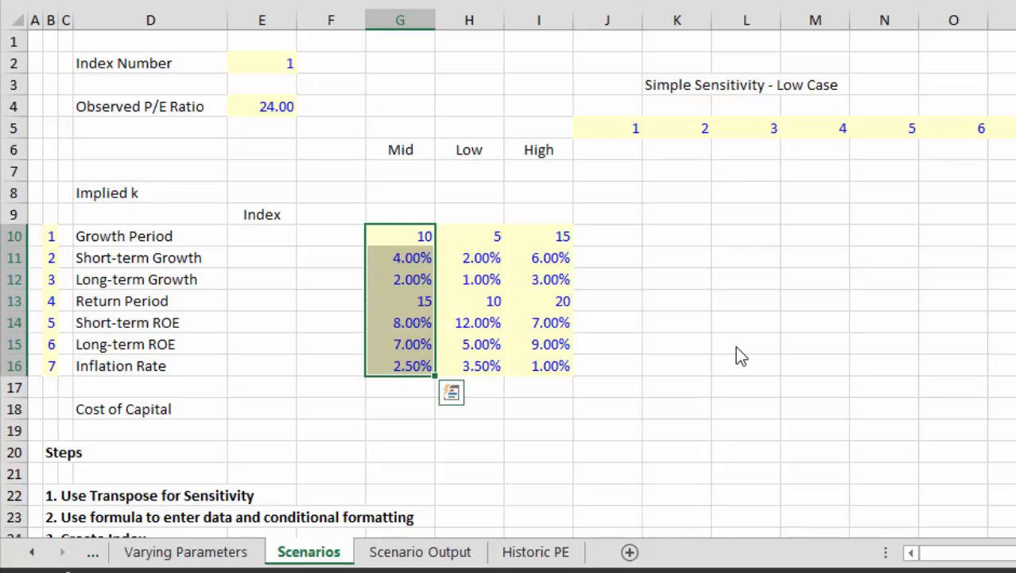
- Set the Mid case Short-term ROE in G14 to 9.00%
{"action": "key", "text": "shift+Up"}
{"action": "key", "text": "shift+Up"}
{"action": "key", "text": "shift+Up"}
{"action": "key", "text": "shift+Up"}
{"action": "key", "text": "shift+Up"}
{"action": "key", "text": "shift+Up"}
{"action": "key", "text": "Down"}
{"action": "key", "text": "Down"}
{"action": "key", "text": "Down"}
{"action": "key", "text": "Down"}
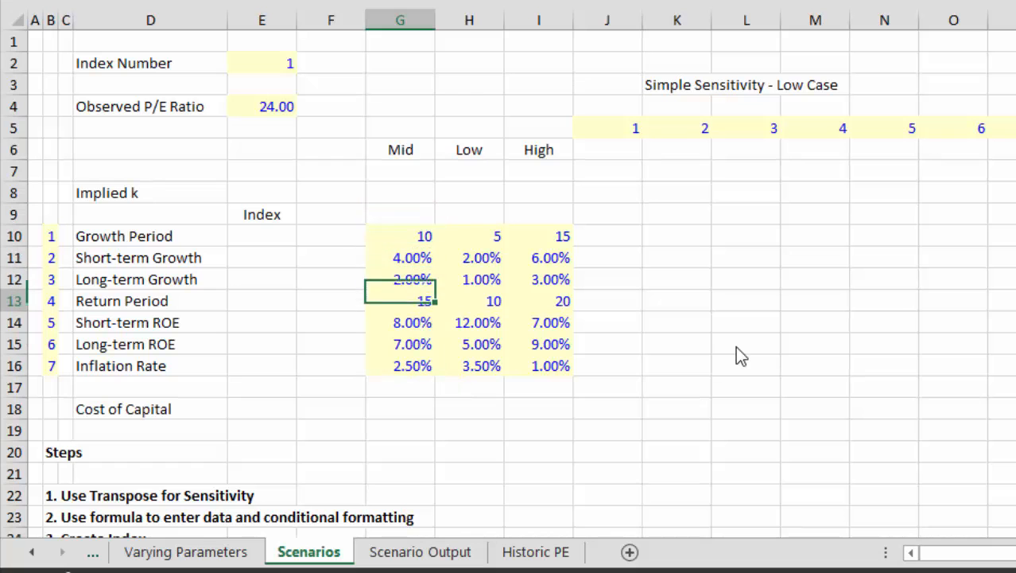
{"action": "key", "text": "Return"}
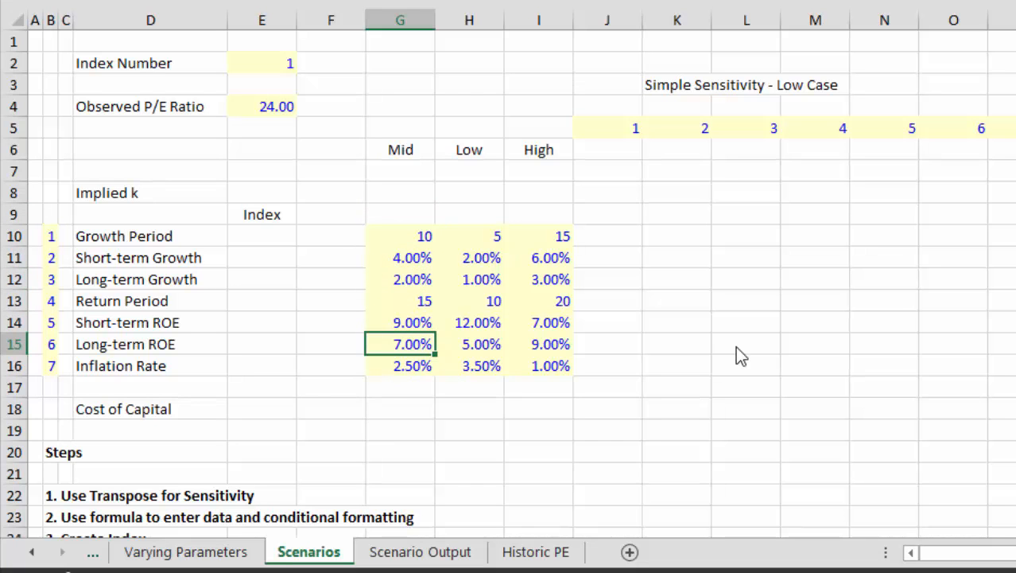
{"action": "key", "text": "Up"}
{"action": "key", "text": "Down"}
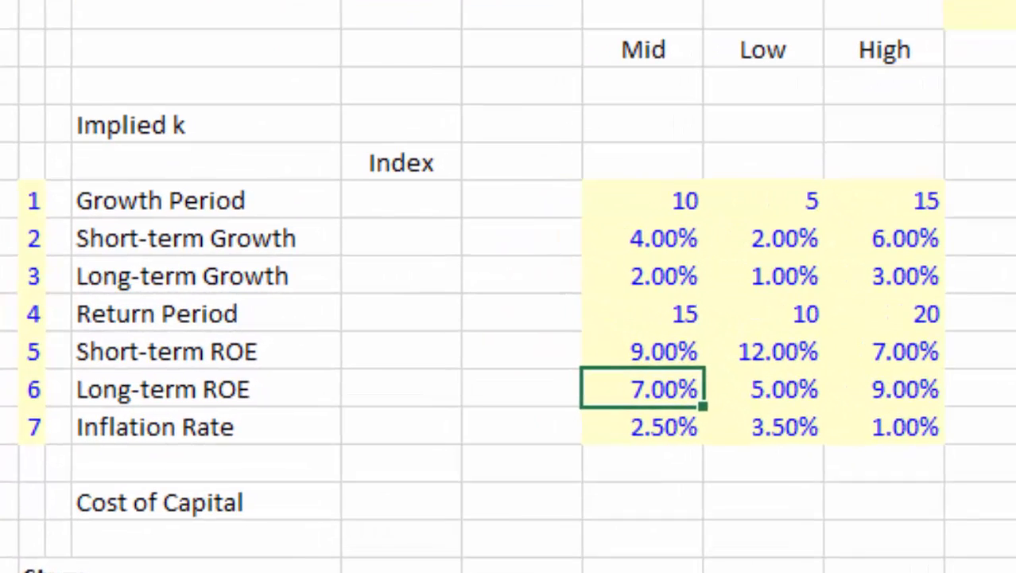
{"action": "key", "text": "Up"}
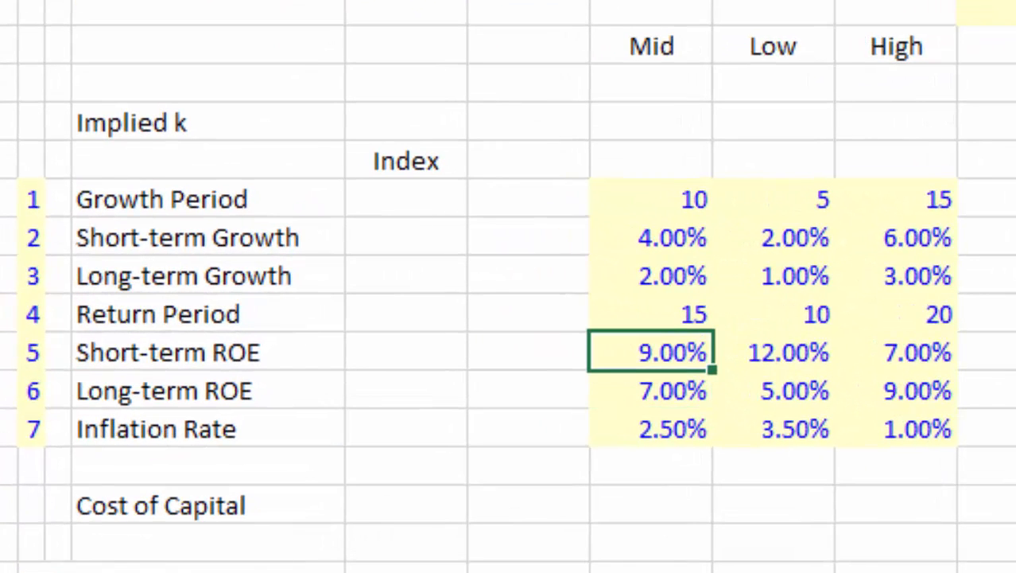
- Look through the Low case column from Growth Period to Inflation Rate and back up toward its heading
{"action": "key", "text": "Up"}
{"action": "key", "text": "Right"}
{"action": "key", "text": "Up"}
{"action": "key", "text": "Up"}
{"action": "key", "text": "Up"}
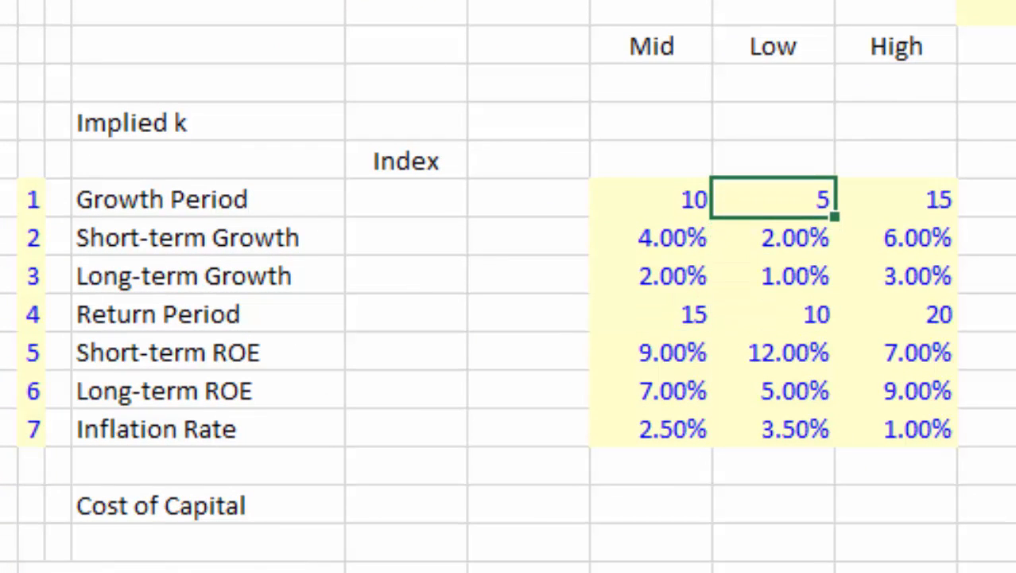
{"action": "key", "text": "Down"}
{"action": "key", "text": "Down"}
{"action": "key", "text": "Down"}
{"action": "key", "text": "Down"}
{"action": "key", "text": "Down"}
{"action": "key", "text": "Down"}
{"action": "key", "text": "Up"}
{"action": "key", "text": "Up"}
{"action": "key", "text": "Up"}
{"action": "key", "text": "Up"}
{"action": "key", "text": "Up"}
{"action": "key", "text": "Up"}
{"action": "key", "text": "Up"}
{"action": "key", "text": "Up"}
{"action": "key", "text": "Up"}
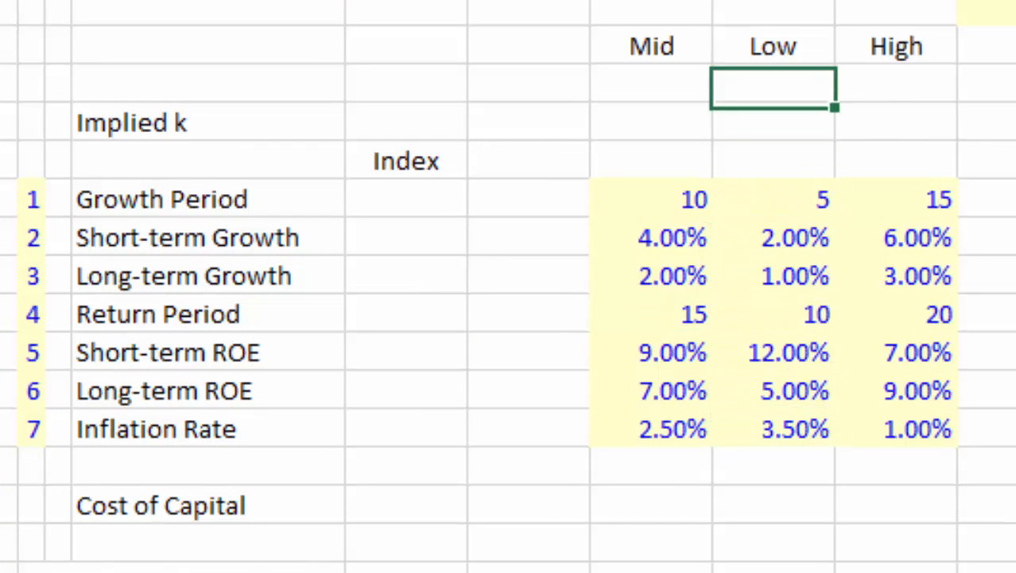
- Highlight the Low case assumptions from Growth Period in H10 down the column for review
{"action": "key", "text": "Down"}
{"action": "key", "text": "Down"}
{"action": "key", "text": "Down"}
{"action": "key", "text": "shift+Down"}
{"action": "key", "text": "shift+Down"}
{"action": "key", "text": "shift+Down"}
{"action": "key", "text": "shift+Down"}
{"action": "key", "text": "shift+Down"}
{"action": "key", "text": "shift+Down"}
{"action": "key", "text": "shift+Down"}
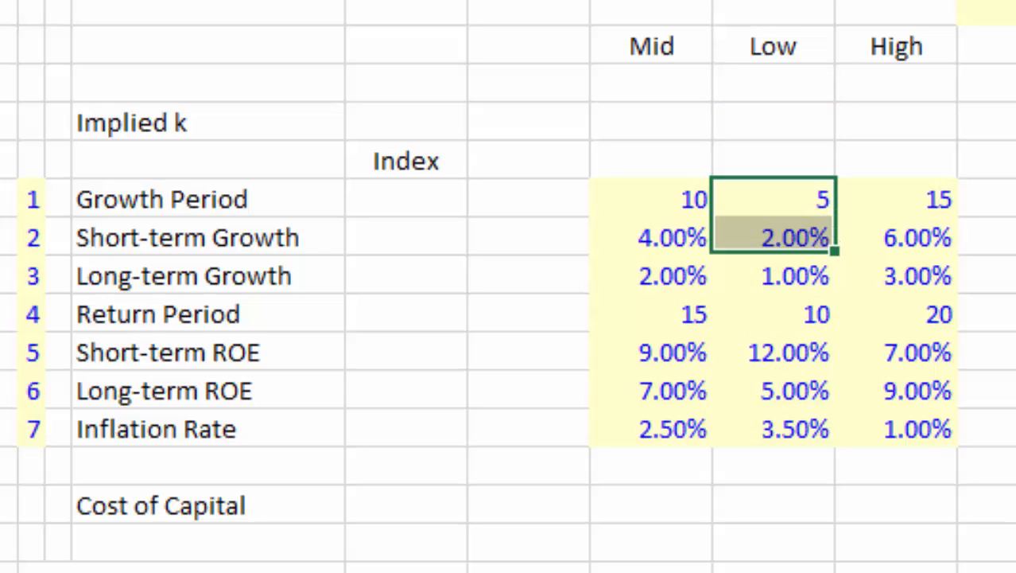
{"action": "key", "text": "shift+Up"}
- Examine the Low case Short-term and Long-term ROE in H14:H15, then its Short-term Growth in H11
{"action": "key", "text": "Up"}
{"action": "key", "text": "Down"}
{"action": "key", "text": "Down"}
{"action": "key", "text": "Down"}
{"action": "key", "text": "Down"}
{"action": "key", "text": "Down"}
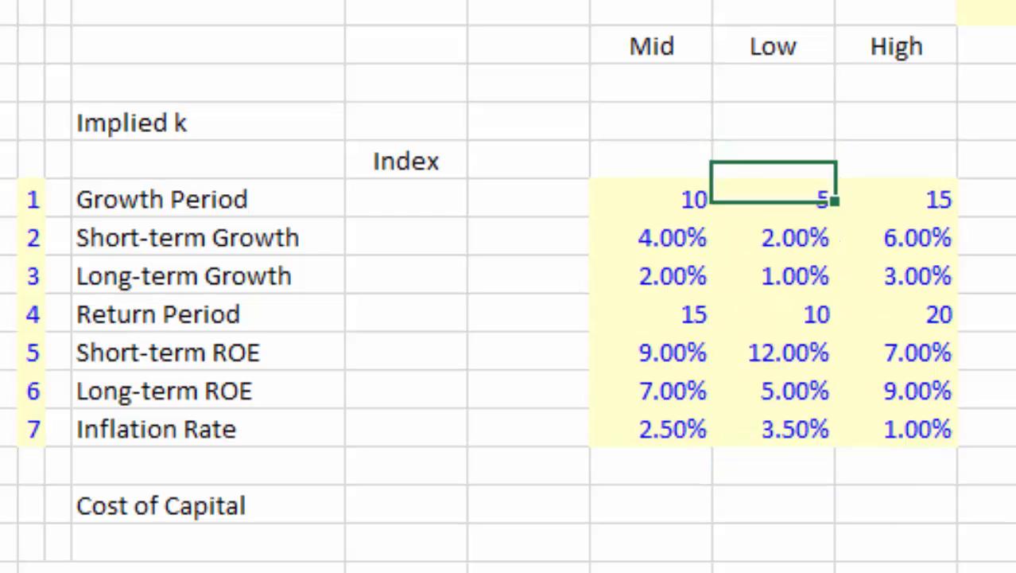
{"action": "key", "text": "shift+Down"}
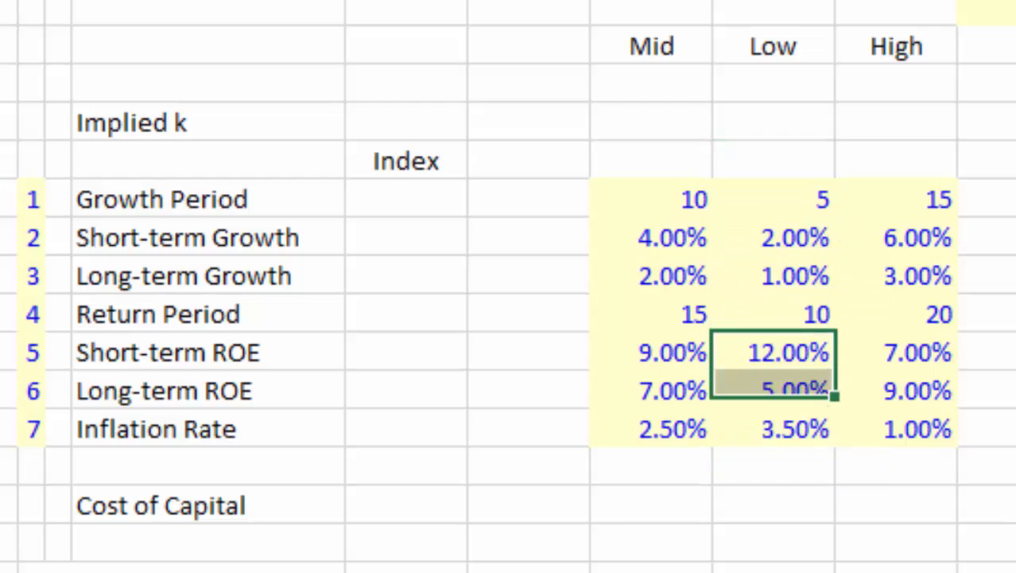
{"action": "key", "text": "Up"}
{"action": "key", "text": "Up"}
{"action": "key", "text": "Up"}
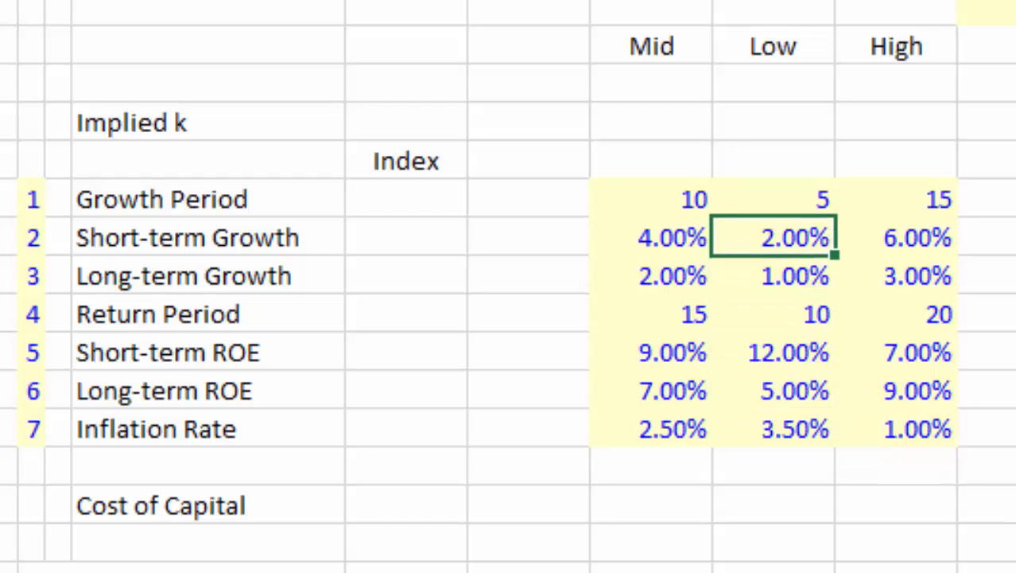
- Set the Low case Short-term Growth in H11 to 3.00%, comparing it with the Mid case growth assumptions
{"action": "key", "text": "Down"}
{"action": "key", "text": "Down"}
{"action": "key", "text": "Up"}
{"action": "key", "text": "Up"}
{"action": "key", "text": "Left"}
{"action": "key", "text": "Left"}
{"action": "key", "text": "Right"}
{"action": "key", "text": "Right"}
{"action": "type", "text": "3"}
{"action": "key", "text": "Return"}
- Set the Low case Inflation Rate in H16 to 1.50%
{"action": "key", "text": "Left"}
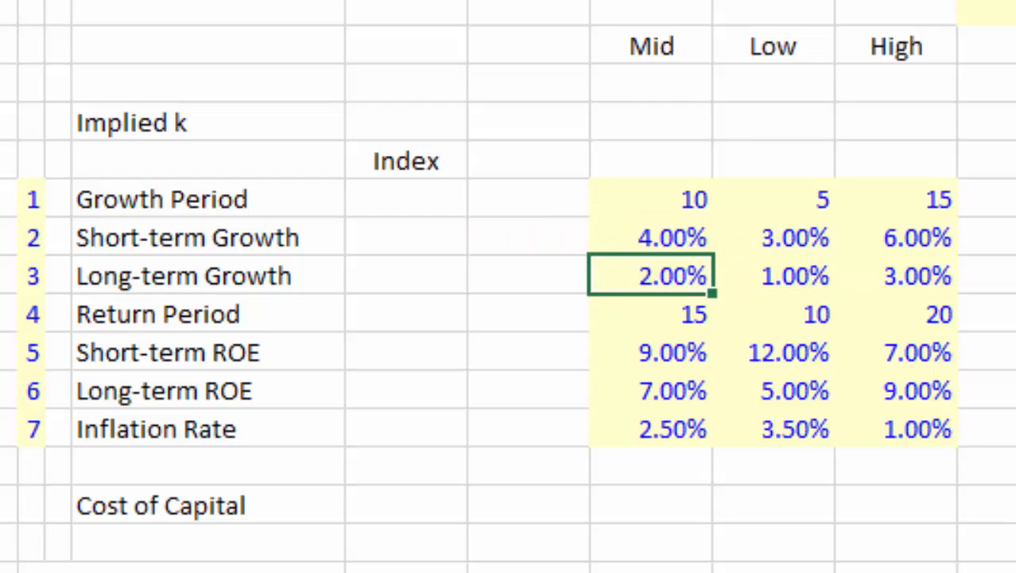
{"action": "key", "text": "Right"}
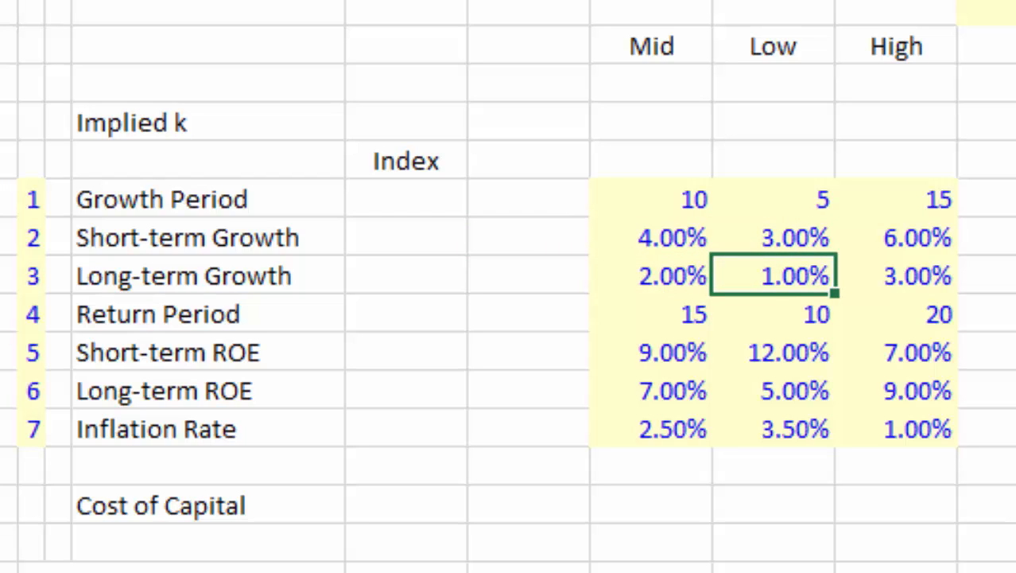
{"action": "key", "text": "Down"}
{"action": "key", "text": "Down"}
{"action": "key", "text": "Down"}
{"action": "key", "text": "Down"}
{"action": "key", "text": "Left"}
{"action": "key", "text": "Right"}
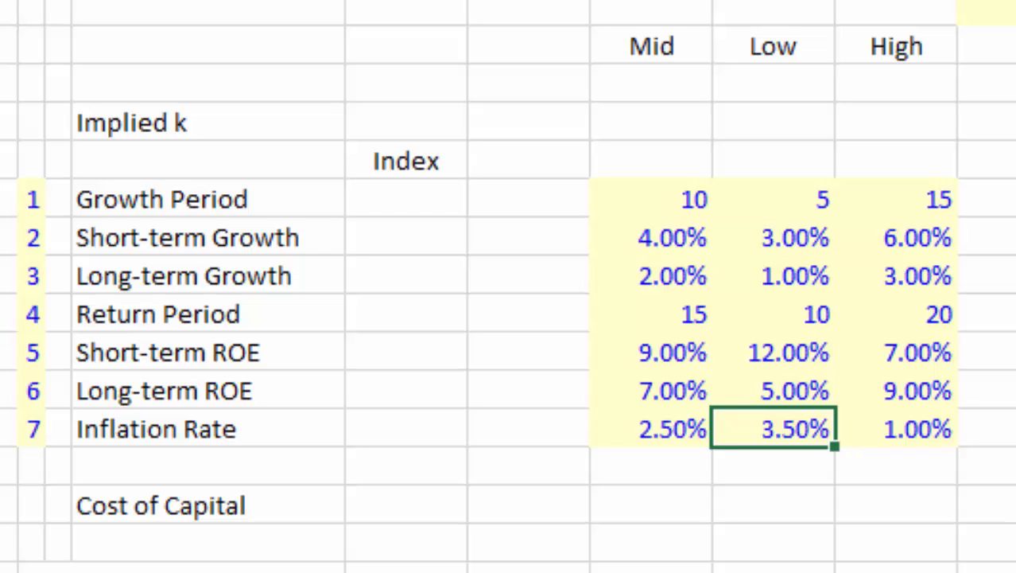
{"action": "key", "text": "Left"}
{"action": "key", "text": "Right"}
{"action": "type", "text": "1"}
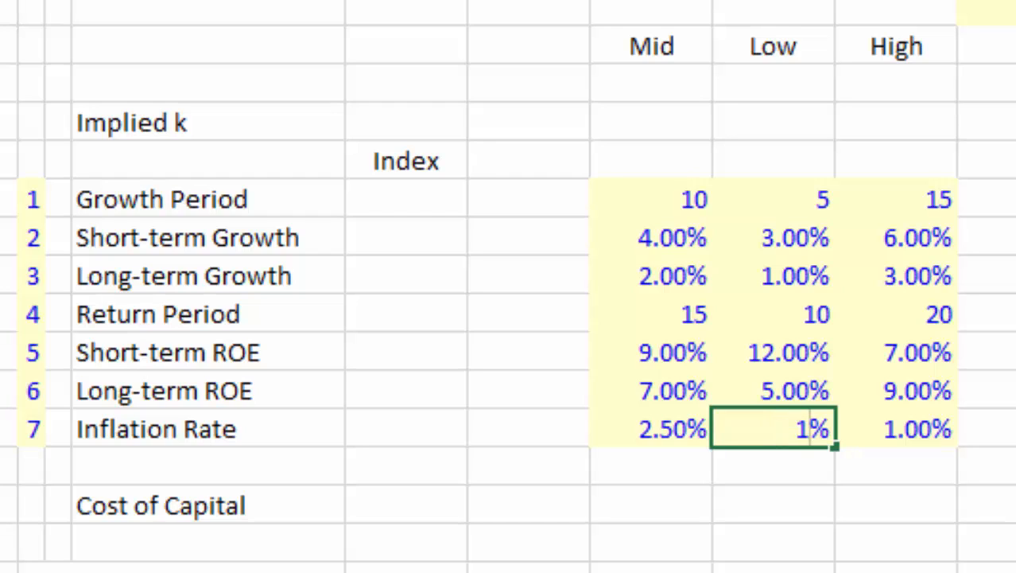
{"action": "type", "text": ".5"}
{"action": "key", "text": "Return"}
- Set the High case Inflation Rate in I16 to 3.50%
{"action": "key", "text": "Up"}
{"action": "key", "text": "Right"}
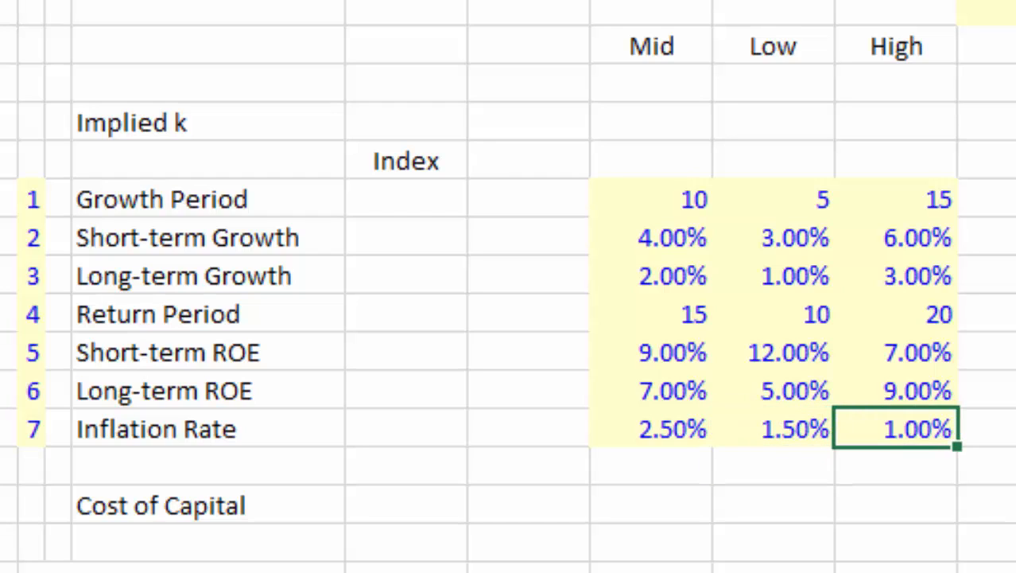
{"action": "type", "text": "3.5"}
{"action": "key", "text": "Return"}
- Examine the High case assumptions, highlighting the two ROE inputs in I14:I15 and the two growth inputs in I11:I12
{"action": "key", "text": "Up"}
{"action": "key", "text": "Up"}
{"action": "key", "text": "Up"}
{"action": "key", "text": "Up"}
{"action": "key", "text": "Up"}
{"action": "key", "text": "Up"}
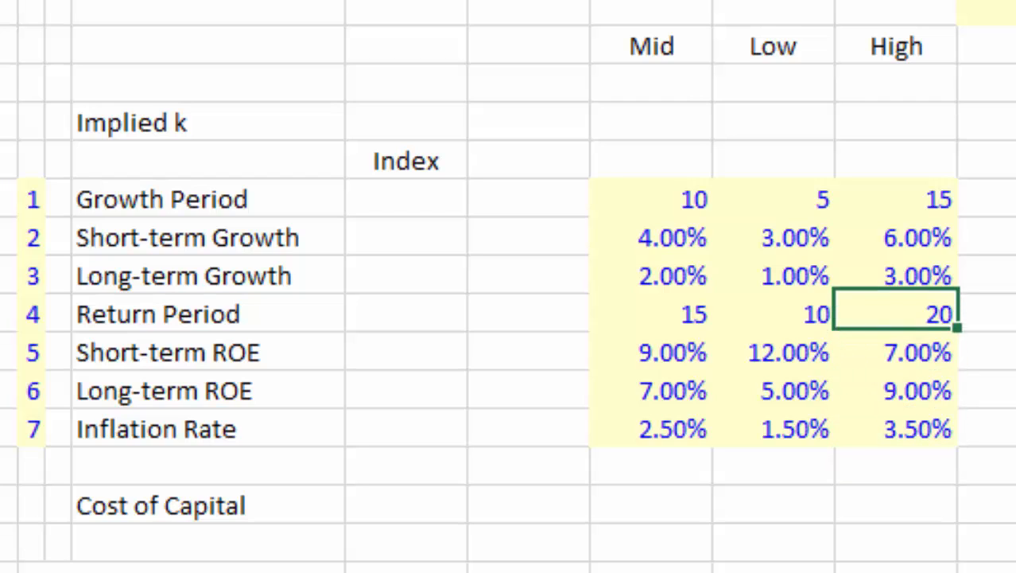
{"action": "key", "text": "Down"}
{"action": "key", "text": "Down"}
{"action": "key", "text": "Down"}
{"action": "key", "text": "shift+Down"}
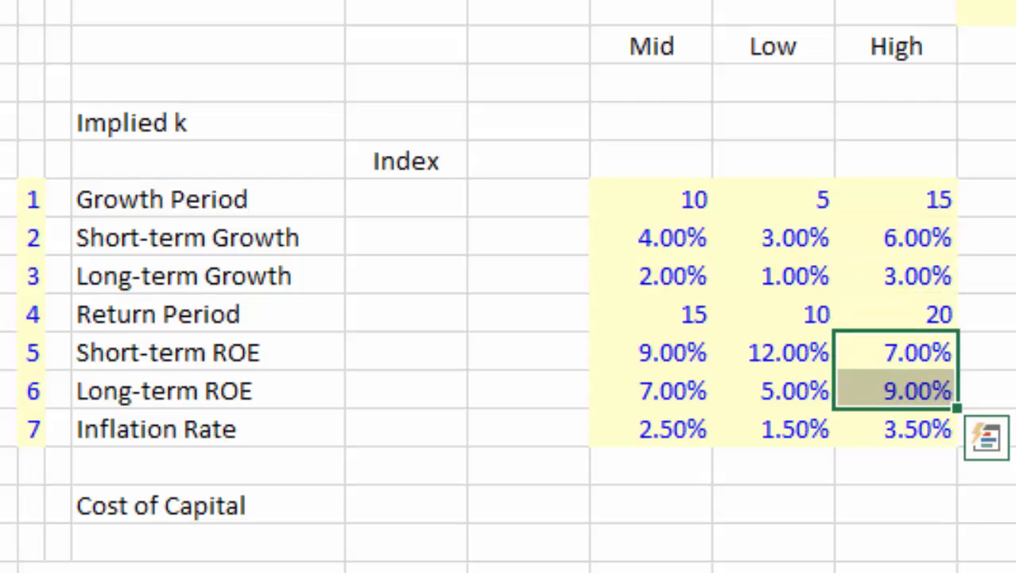
{"action": "key", "text": "Up"}
{"action": "key", "text": "Up"}
{"action": "key", "text": "Up"}
{"action": "key", "text": "shift+Down"}
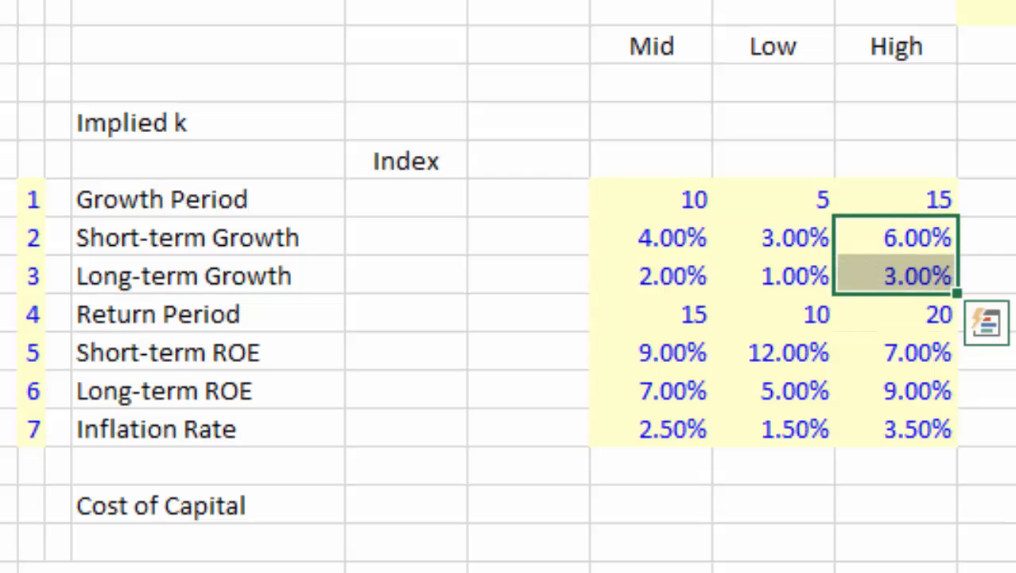
{"action": "key", "text": "Up"}
{"action": "key", "text": "Down"}
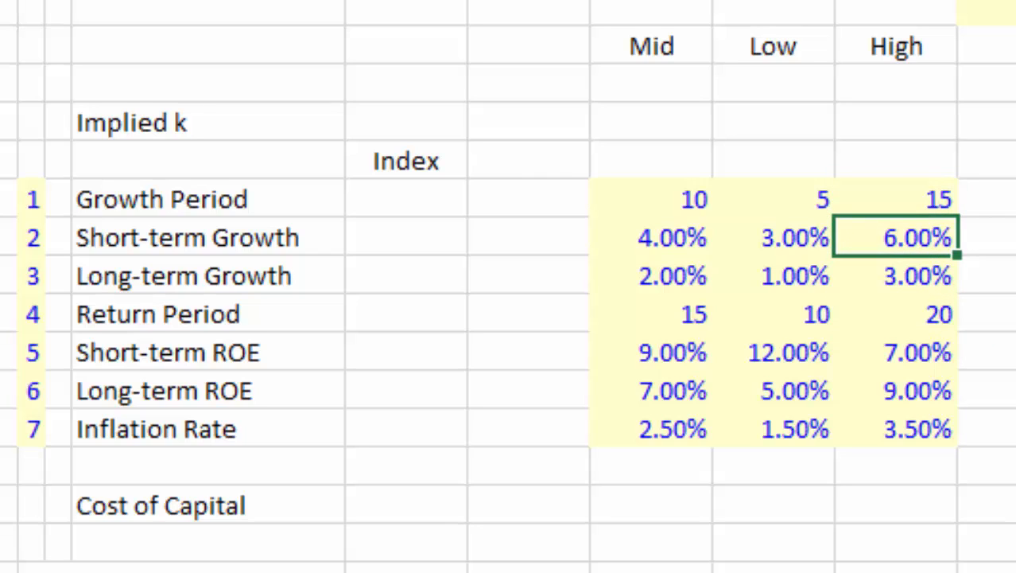
{"action": "key", "text": "Down"}
{"action": "key", "text": "Left"}
{"action": "key", "text": "Down"}
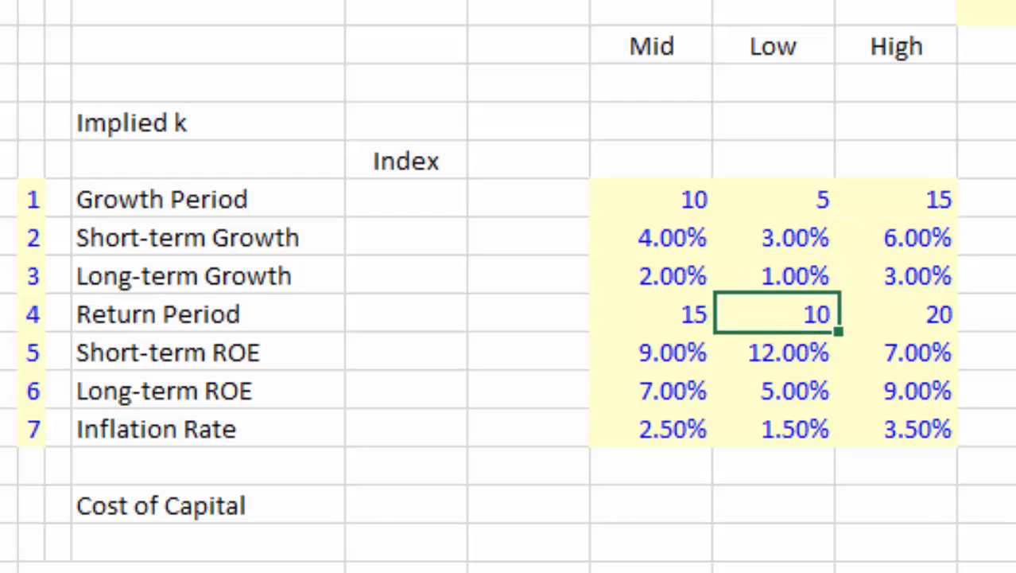
- Examine the empty Cost of Capital row beneath the Mid, Low and High case columns
{"action": "key", "text": "Right"}
{"action": "key", "text": "Down"}
{"action": "key", "text": "Down"}
{"action": "key", "text": "Down"}
{"action": "key", "text": "Down"}
{"action": "key", "text": "Down"}
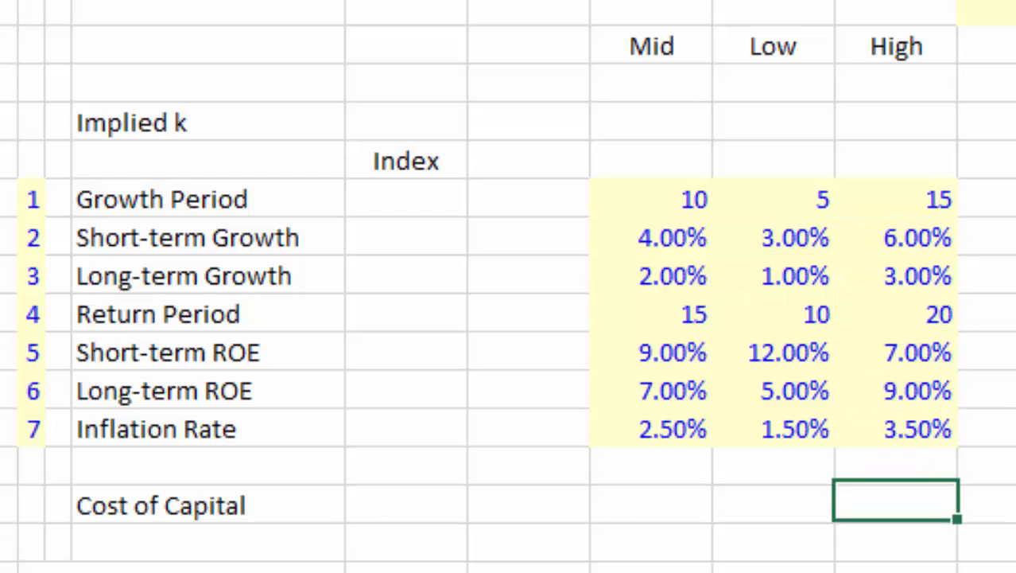
{"action": "key", "text": "Up"}
{"action": "key", "text": "Left"}
{"action": "key", "text": "Down"}
{"action": "key", "text": "Left"}
{"action": "key", "text": "Right"}
{"action": "key", "text": "Right"}
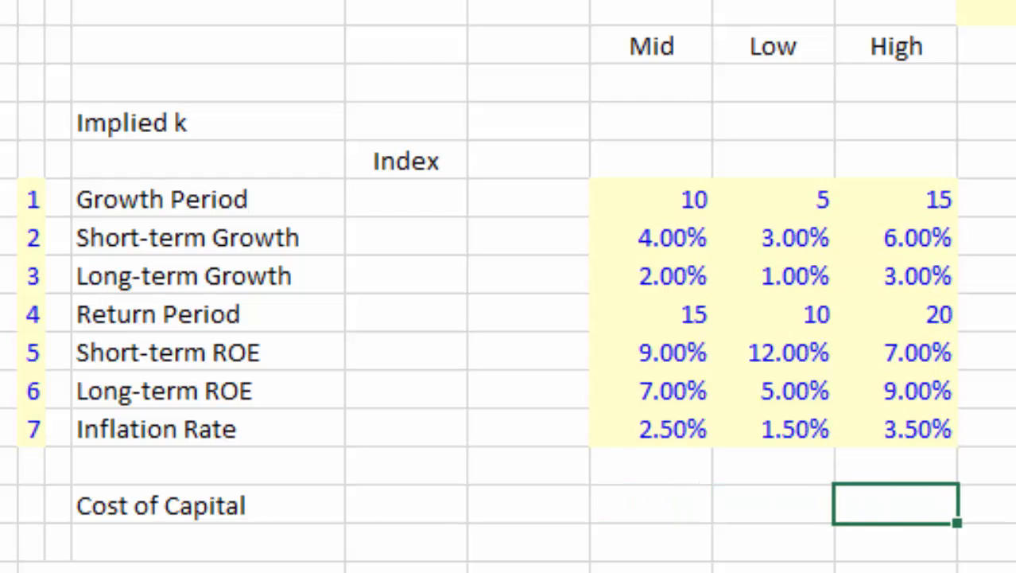
- Look back up the High case assumptions and over to column J beside Growth Period
{"action": "key", "text": "Up"}
{"action": "key", "text": "Up"}
{"action": "key", "text": "Up"}
{"action": "key", "text": "Up"}
{"action": "key", "text": "Up"}
{"action": "key", "text": "Up"}
{"action": "key", "text": "Up"}
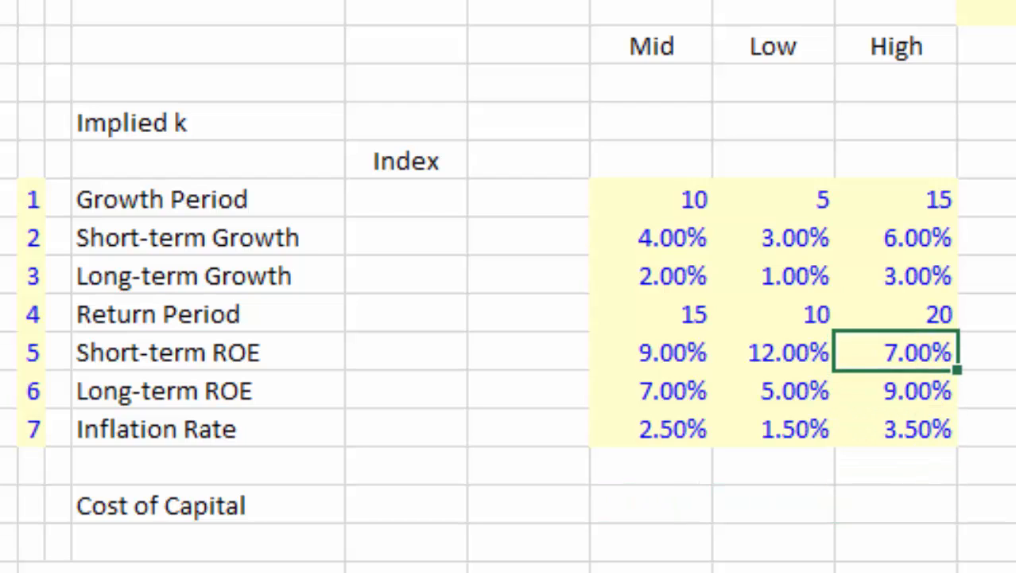
{"action": "key", "text": "Right"}
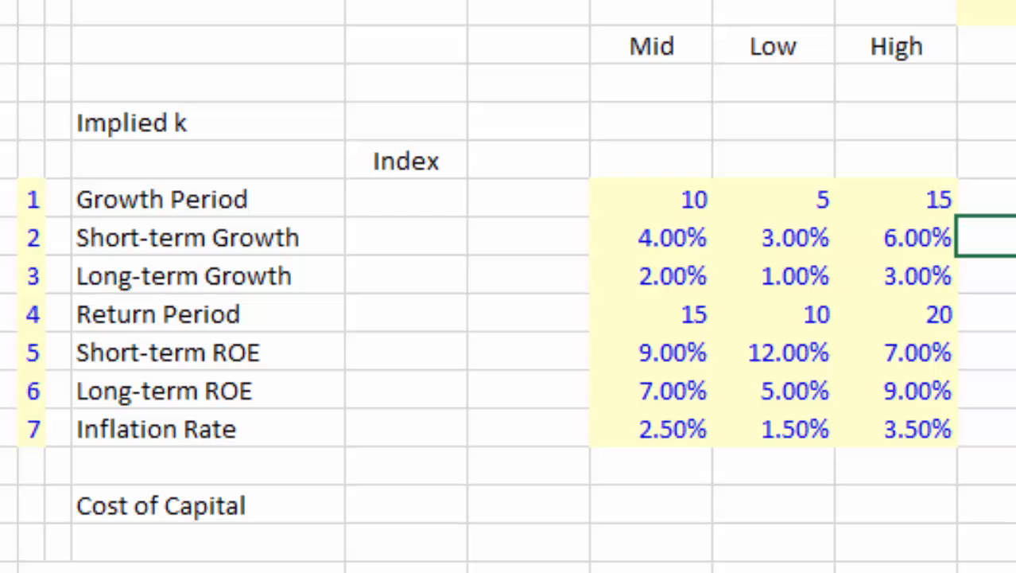
{"action": "key", "text": "Up"}
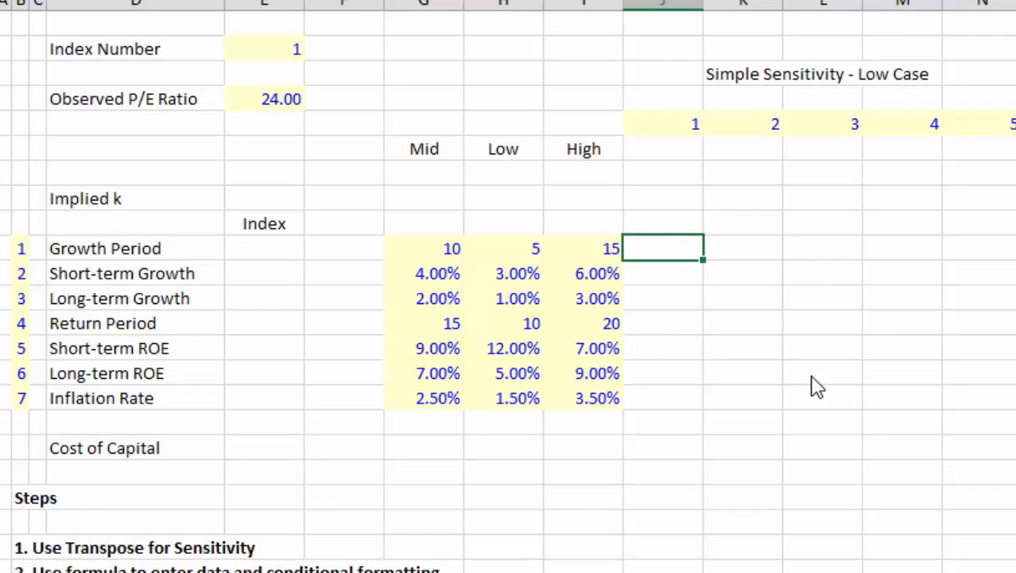
- Examine the area under Simple Sensitivity - Low Case along the Growth Period row, back to the High case Growth Period
{"action": "key", "text": "Right"}
{"action": "key", "text": "Left"}
{"action": "key", "text": "Left"}
{"action": "key", "text": "Right"}
{"action": "key", "text": "Right"}
{"action": "key", "text": "Right"}
{"action": "key", "text": "Right"}
{"action": "key", "text": "Right"}
{"action": "key", "text": "Right"}
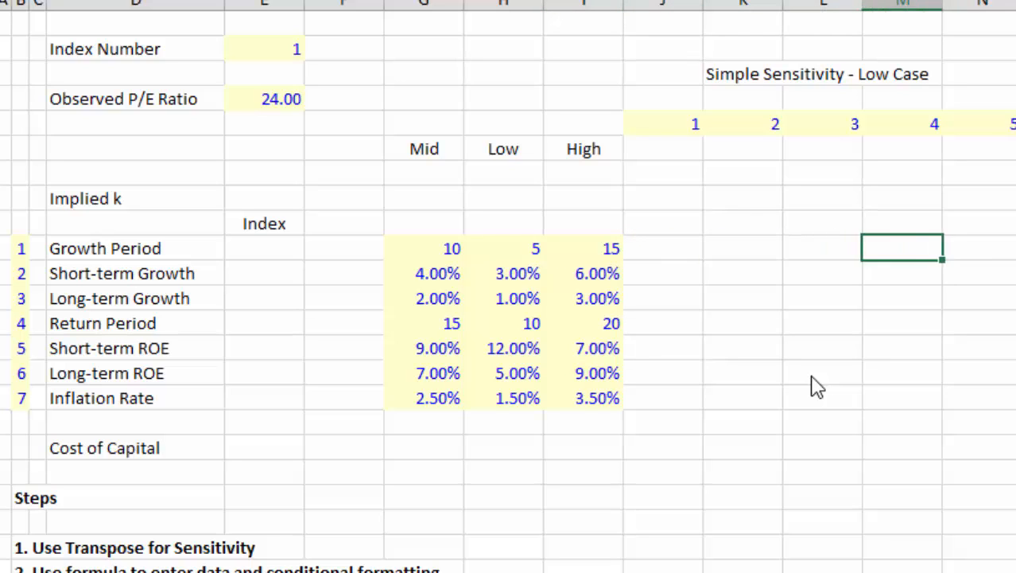
{"action": "key", "text": "Left"}
{"action": "key", "text": "Left"}
{"action": "key", "text": "Left"}
{"action": "key", "text": "Left"}
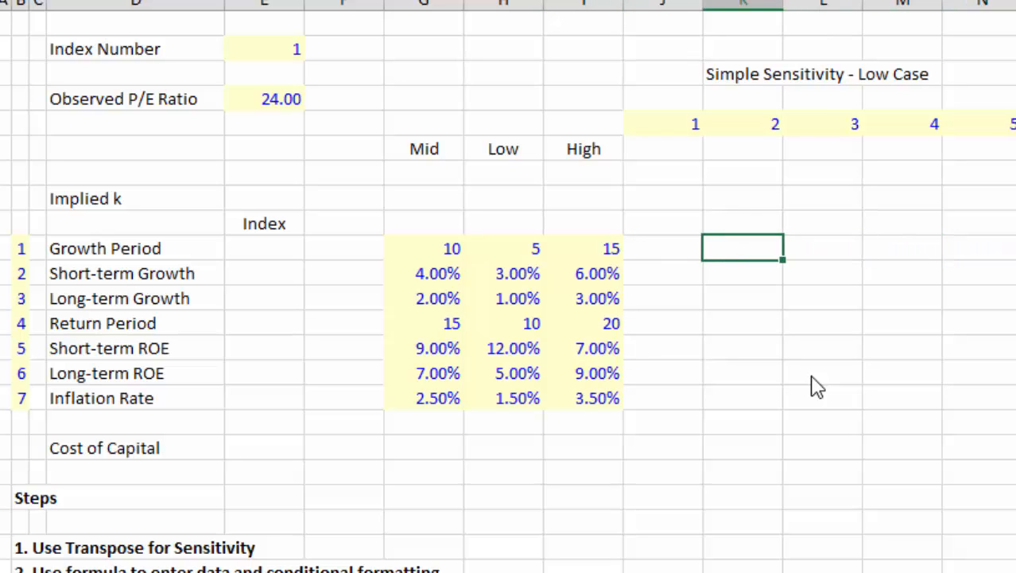
{"action": "key", "text": "Left"}
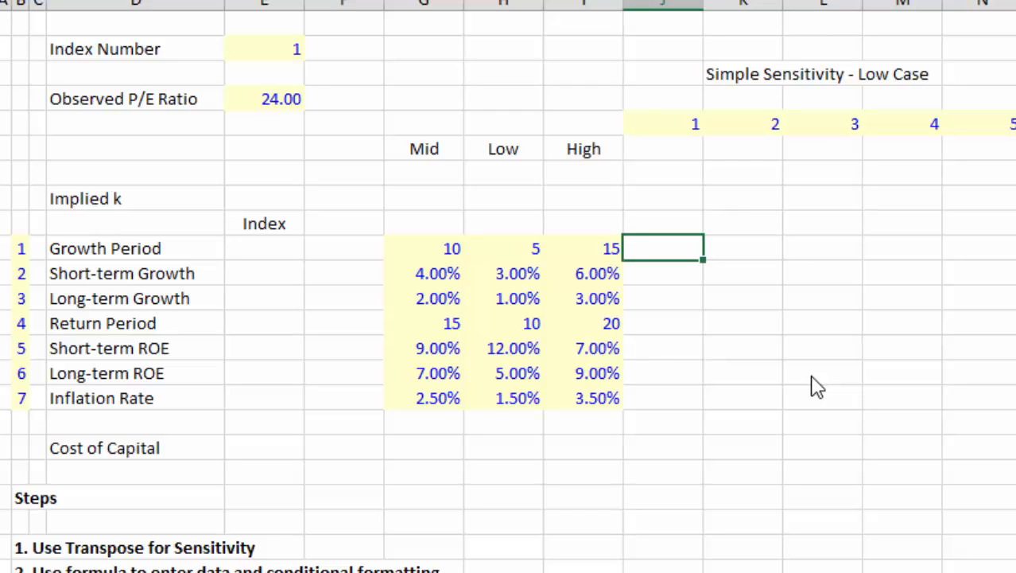
{"action": "key", "text": "Left"}
{"action": "key", "text": "Left"}
{"action": "key", "text": "Left"}
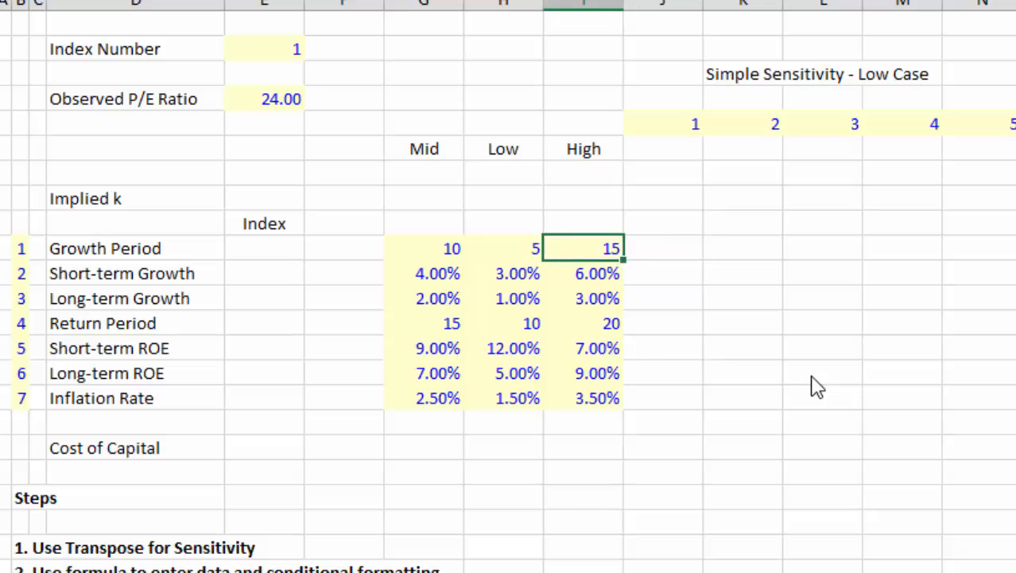
- Look across the numbered columns of the Low Case and High Case simple sensitivity sections
{"action": "key", "text": "Right"}
{"action": "key", "text": "Right"}
{"action": "key", "text": "Right"}
{"action": "key", "text": "Right"}
{"action": "key", "text": "Right"}
{"action": "key", "text": "Right"}
{"action": "key", "text": "Right"}
{"action": "key", "text": "Right"}
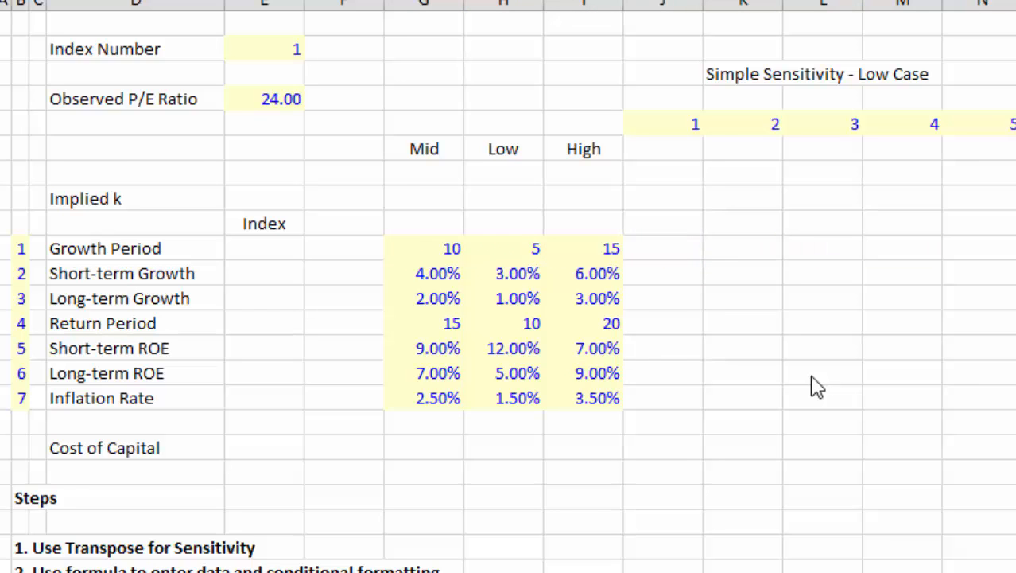
{"action": "key", "text": "Right"}
{"action": "key", "text": "Right"}
{"action": "key", "text": "Right"}
{"action": "key", "text": "Right"}
{"action": "key", "text": "Right"}
{"action": "key", "text": "Right"}
{"action": "key", "text": "Right"}
{"action": "key", "text": "Right"}
{"action": "key", "text": "Right"}
{"action": "key", "text": "Right"}
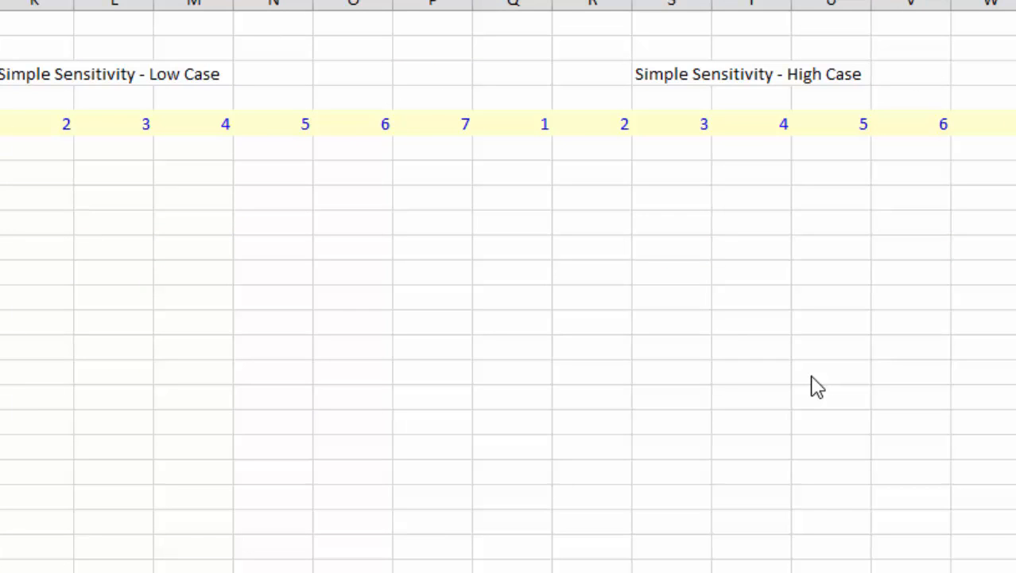
- Look over the sensitivity area again from the High case assumptions to the High Case section around column S
{"action": "key", "text": "ctrl+Right"}
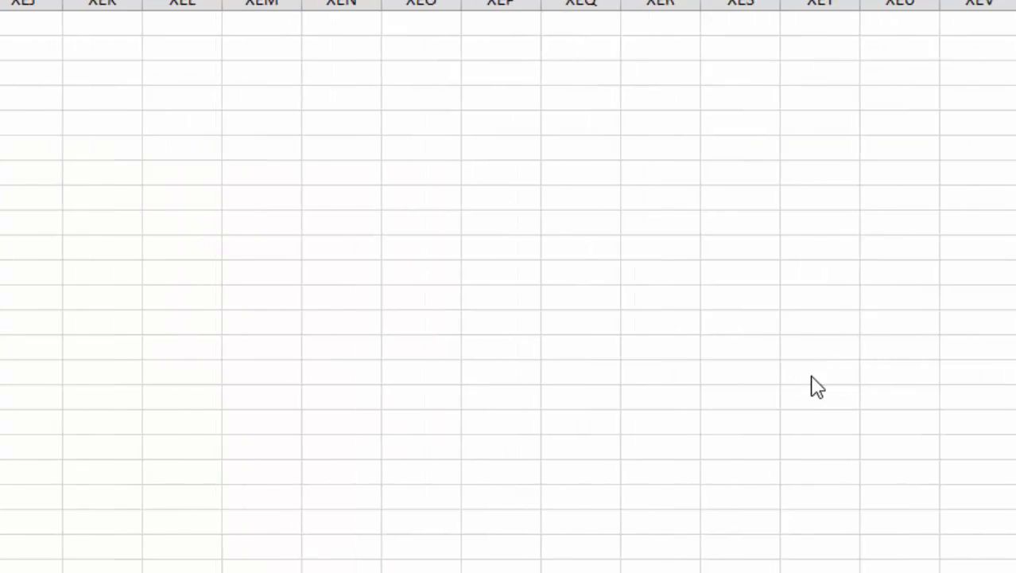
{"action": "key", "text": "ctrl+Left"}
{"action": "key", "text": "Right"}
{"action": "key", "text": "Right"}
{"action": "key", "text": "Right"}
{"action": "key", "text": "Right"}
{"action": "key", "text": "Right"}
{"action": "key", "text": "Right"}
{"action": "key", "text": "Right"}
{"action": "key", "text": "Right"}
{"action": "key", "text": "Right"}
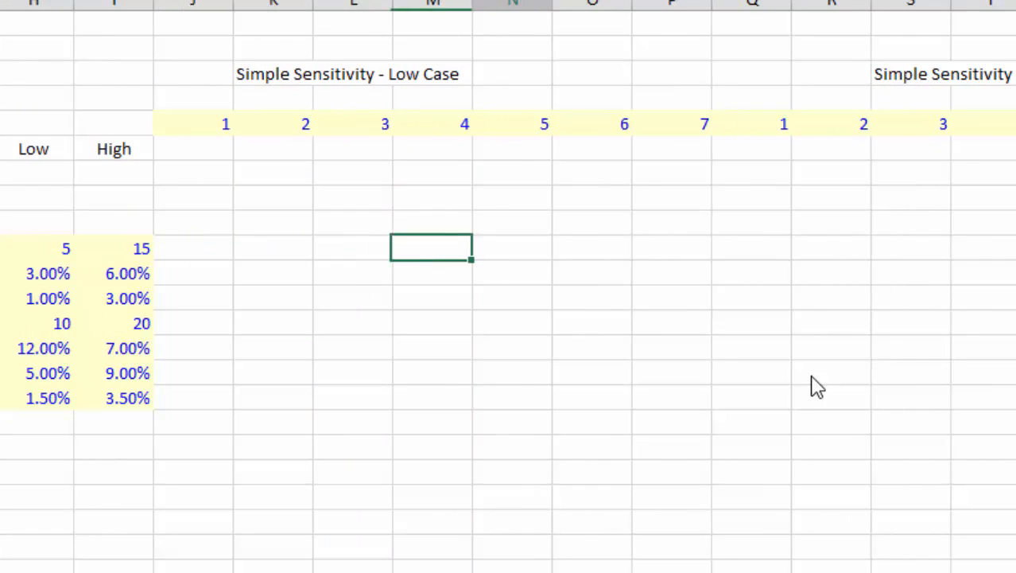
{"action": "key", "text": "Left"}
{"action": "key", "text": "Right"}
{"action": "key", "text": "Right"}
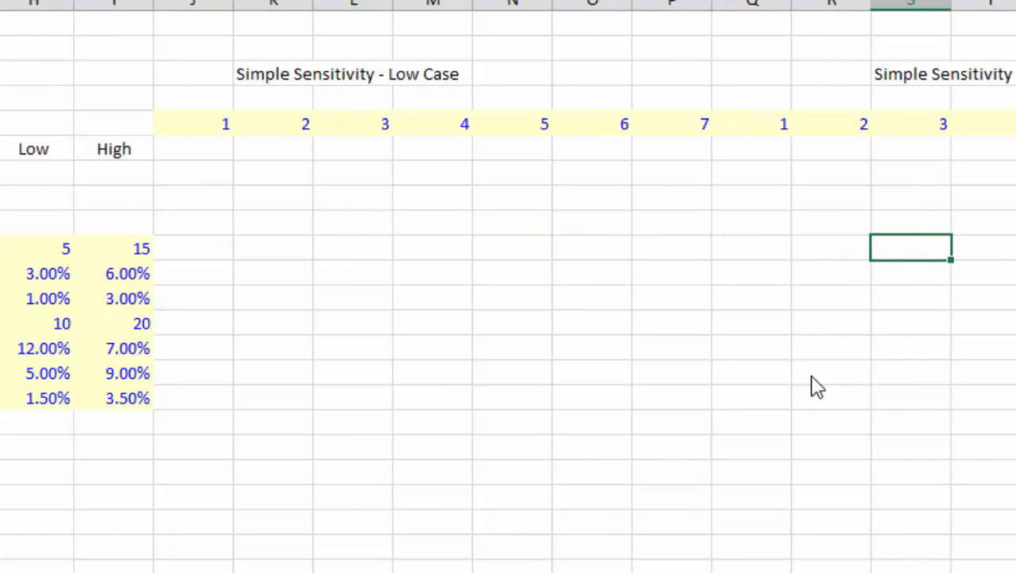
{"action": "key", "text": "Right"}
{"action": "key", "text": "Down"}
{"action": "key", "text": "Down"}
{"action": "key", "text": "Down"}
{"action": "key", "text": "Left"}
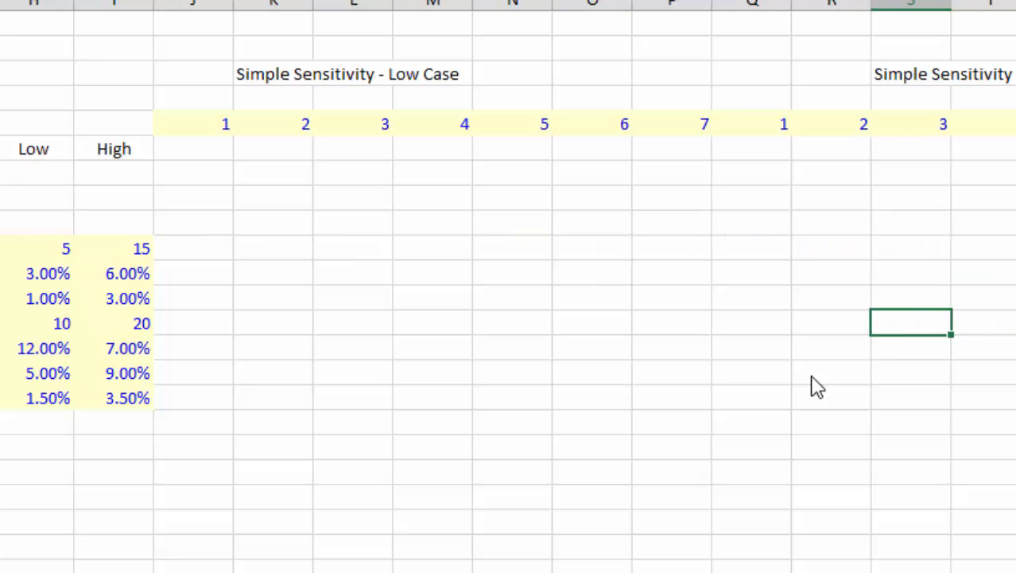
- Read the Steps list below the Cost of Capital row, from using Transpose for sensitivity to creating the waterfall chart
{"action": "key", "text": "ctrl+Left"}
{"action": "key", "text": "ctrl+Left"}
{"action": "key", "text": "ctrl+Left"}
{"action": "key", "text": "ctrl+Left"}
{"action": "key", "text": "Down"}
{"action": "key", "text": "Down"}
{"action": "key", "text": "Down"}
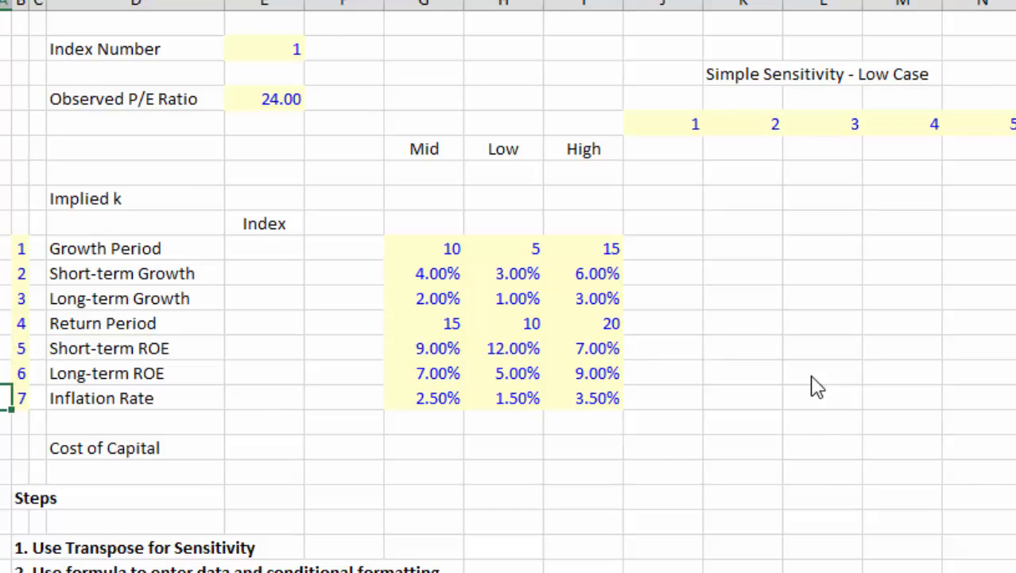
{"action": "key", "text": "Down"}
{"action": "key", "text": "Down"}
{"action": "key", "text": "Down"}
{"action": "key", "text": "Down"}
{"action": "key", "text": "Down"}
{"action": "key", "text": "Down"}
{"action": "key", "text": "Down"}
{"action": "key", "text": "Down"}
{"action": "key", "text": "Down"}
{"action": "key", "text": "Down"}
{"action": "key", "text": "Down"}
{"action": "key", "text": "Down"}
{"action": "key", "text": "Down"}
{"action": "key", "text": "Down"}
{"action": "key", "text": "Up"}
{"action": "key", "text": "Up"}
{"action": "key", "text": "Up"}
{"action": "key", "text": "Up"}
{"action": "key", "text": "Up"}
{"action": "key", "text": "Up"}
{"action": "key", "text": "Up"}
{"action": "key", "text": "Up"}
{"action": "key", "text": "Up"}
{"action": "key", "text": "Up"}
{"action": "key", "text": "Down"}
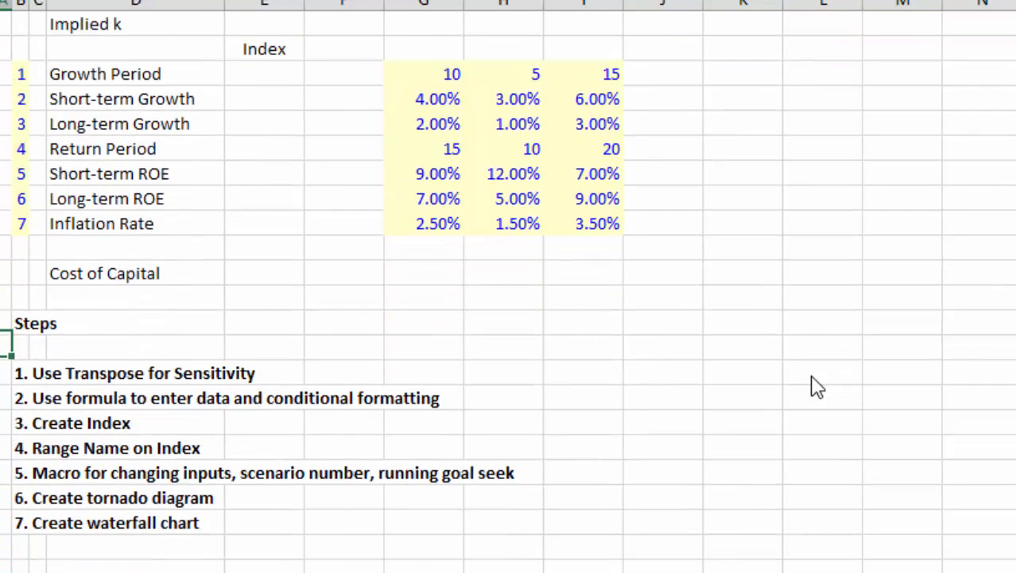
{"action": "key", "text": "Down"}
{"action": "key", "text": "Right"}
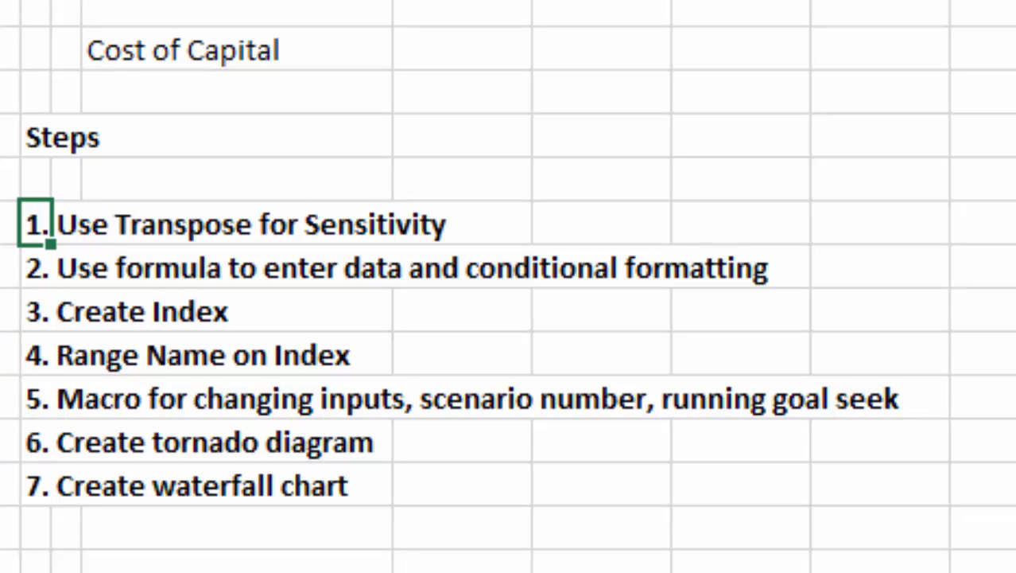
{"action": "key", "text": "Up"}
{"action": "key", "text": "Up"}
{"action": "key", "text": "Up"}
{"action": "key", "text": "Up"}
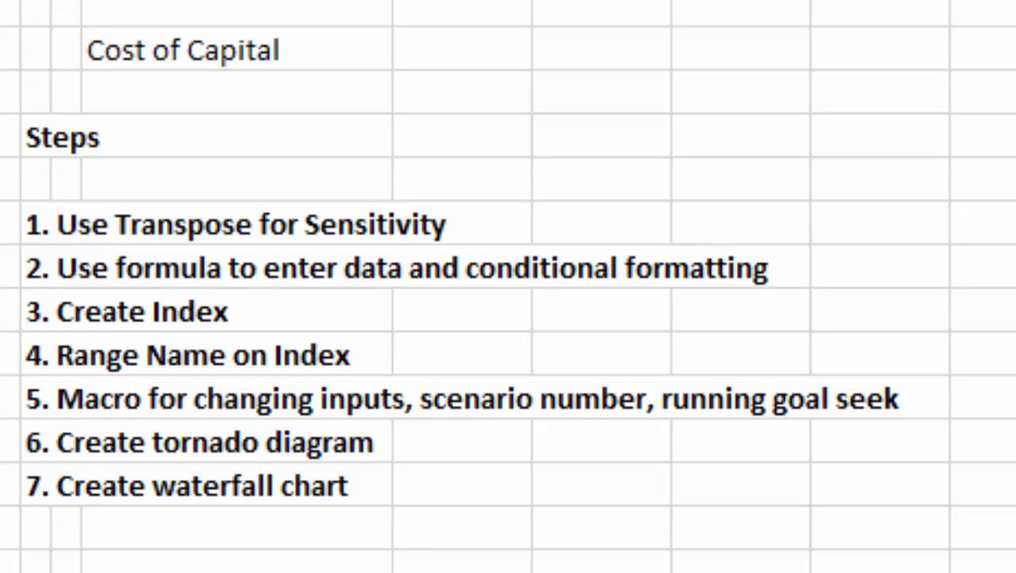
- Examine the first two items of the Steps list and the rows above them up to the assumptions
{"action": "left_click", "coordinate": [237, 179]}
{"action": "key", "text": "Down"}
{"action": "key", "text": "Down"}
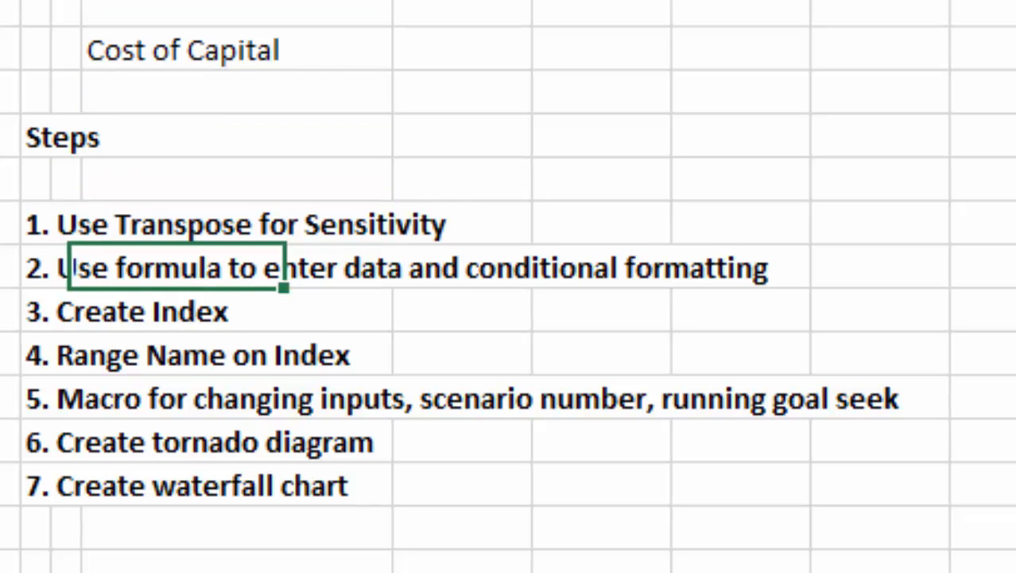
{"action": "key", "text": "Left"}
{"action": "key", "text": "Up"}
{"action": "key", "text": "Up"}
{"action": "key", "text": "Up"}
{"action": "key", "text": "Up"}
{"action": "key", "text": "Up"}
{"action": "key", "text": "Up"}
{"action": "key", "text": "Up"}
{"action": "key", "text": "Up"}
{"action": "key", "text": "Up"}
{"action": "key", "text": "Up"}
{"action": "key", "text": "Up"}
{"action": "key", "text": "Up"}
{"action": "key", "text": "Up"}
{"action": "key", "text": "Up"}
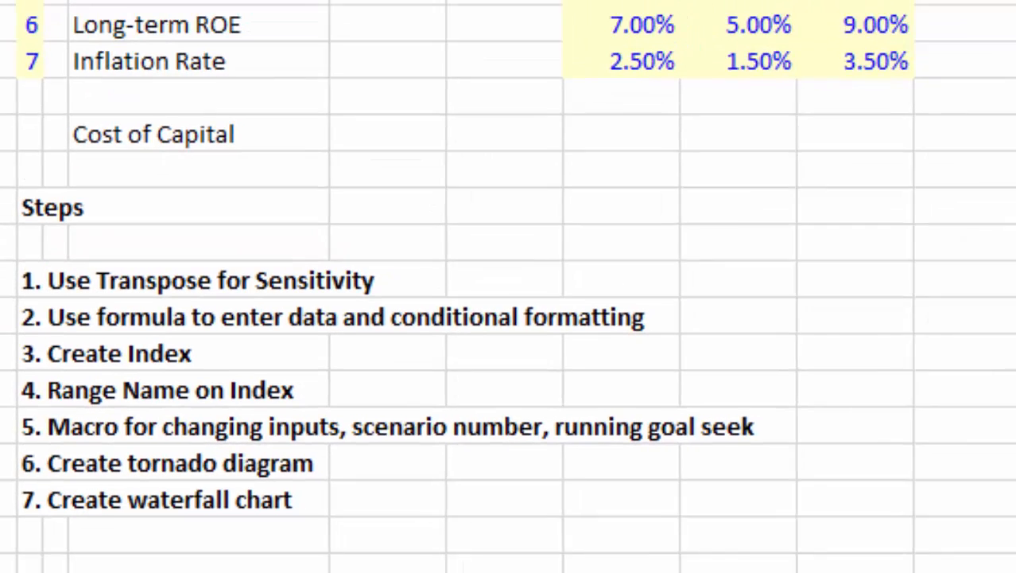
- Look across the columns beside the assumptions out to about column V and back to column A
{"action": "key", "text": "Right"}
{"action": "key", "text": "Right"}
{"action": "key", "text": "Right"}
{"action": "key", "text": "Right"}
{"action": "key", "text": "Right"}
{"action": "key", "text": "Right"}
{"action": "key", "text": "Right"}
{"action": "key", "text": "Right"}
{"action": "key", "text": "Right"}
{"action": "key", "text": "Right"}
{"action": "key", "text": "Right"}
{"action": "key", "text": "Right"}
{"action": "key", "text": "Right"}
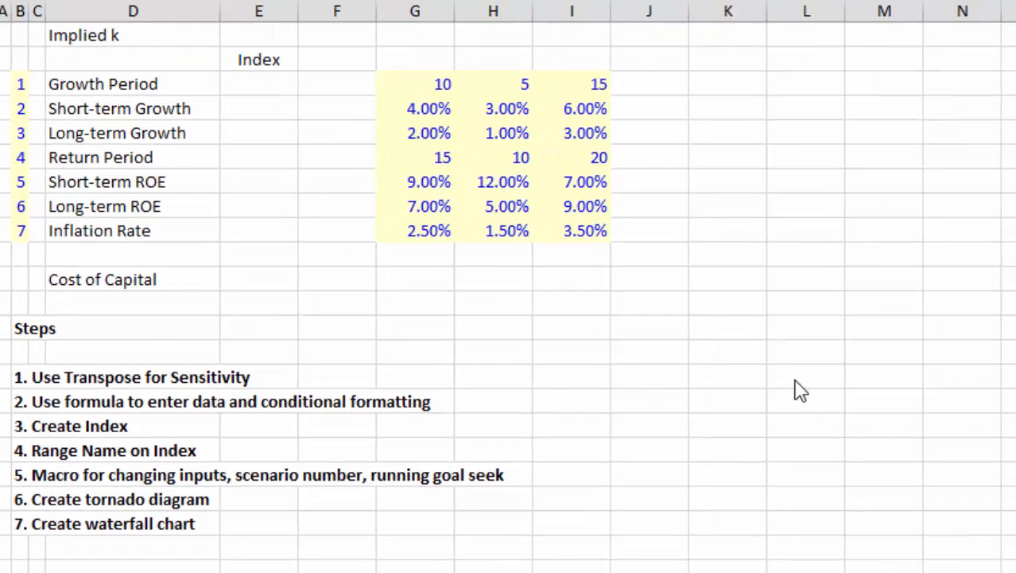
{"action": "key", "text": "Right"}
{"action": "key", "text": "Right"}
{"action": "key", "text": "Right"}
{"action": "key", "text": "Right"}
{"action": "key", "text": "Right"}
{"action": "key", "text": "Right"}
{"action": "key", "text": "Right"}
{"action": "key", "text": "Right"}
{"action": "key", "text": "Right"}
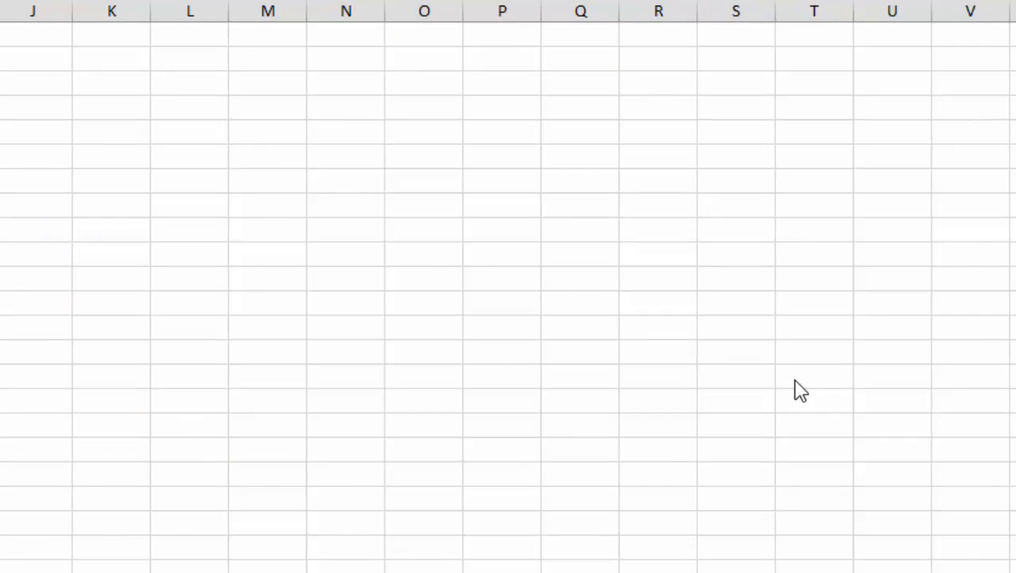
{"action": "key", "text": "Left"}
{"action": "key", "text": "Left"}
{"action": "key", "text": "Left"}
{"action": "key", "text": "Left"}
{"action": "key", "text": "Left"}
{"action": "key", "text": "Left"}
{"action": "key", "text": "Left"}
{"action": "key", "text": "Left"}
{"action": "key", "text": "Left"}
{"action": "key", "text": "Left"}
{"action": "key", "text": "Left"}
{"action": "key", "text": "Left"}
{"action": "key", "text": "Left"}
{"action": "key", "text": "Left"}
{"action": "key", "text": "Left"}
{"action": "key", "text": "Left"}
{"action": "key", "text": "Left"}
{"action": "key", "text": "Left"}
{"action": "key", "text": "Left"}
{"action": "key", "text": "Left"}
- Examine the numbered assumption rows and the Steps list beneath them along columns A and B
{"action": "key", "text": "Down"}
{"action": "key", "text": "Down"}
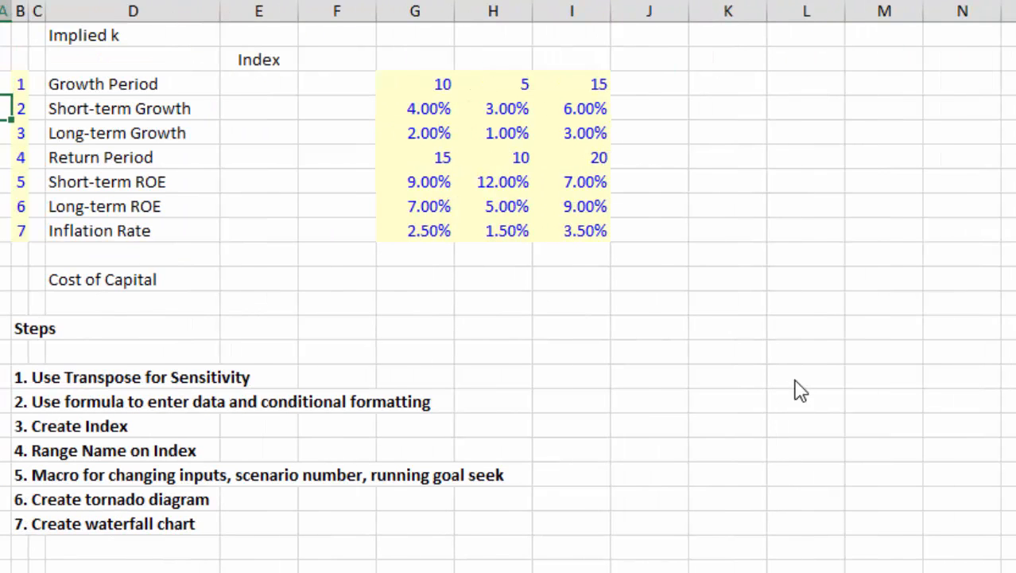
{"action": "key", "text": "Down"}
{"action": "key", "text": "Down"}
{"action": "key", "text": "Down"}
{"action": "key", "text": "Down"}
{"action": "key", "text": "Down"}
{"action": "key", "text": "Down"}
{"action": "key", "text": "Down"}
{"action": "key", "text": "Down"}
{"action": "key", "text": "Down"}
{"action": "key", "text": "Down"}
{"action": "key", "text": "Down"}
{"action": "key", "text": "Down"}
{"action": "key", "text": "Down"}
{"action": "key", "text": "Down"}
{"action": "key", "text": "Down"}
{"action": "key", "text": "Right"}
{"action": "key", "text": "Up"}
{"action": "key", "text": "Up"}
{"action": "key", "text": "Up"}
{"action": "key", "text": "Up"}
{"action": "key", "text": "Up"}
{"action": "key", "text": "Up"}
{"action": "key", "text": "Up"}
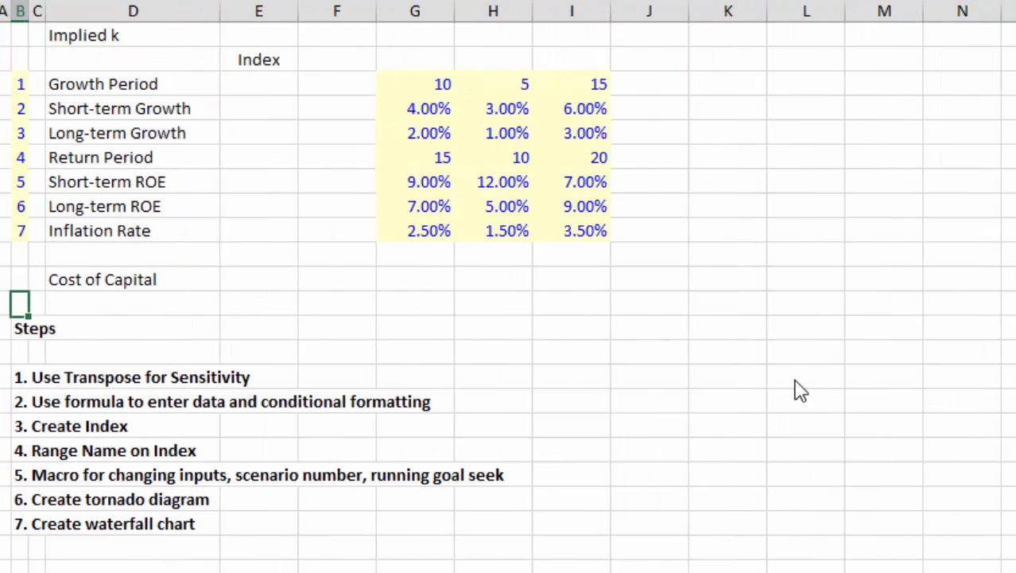
{"action": "key", "text": "Up"}
{"action": "key", "text": "Up"}
{"action": "key", "text": "Up"}
{"action": "key", "text": "Up"}
- Examine the Index column, including the Index Number and Observed P/E Ratio inputs, down to the Steps heading row
{"action": "key", "text": "Right"}
{"action": "key", "text": "Right"}
{"action": "key", "text": "Right"}
{"action": "key", "text": "Up"}
{"action": "key", "text": "Up"}
{"action": "key", "text": "Up"}
{"action": "key", "text": "Up"}
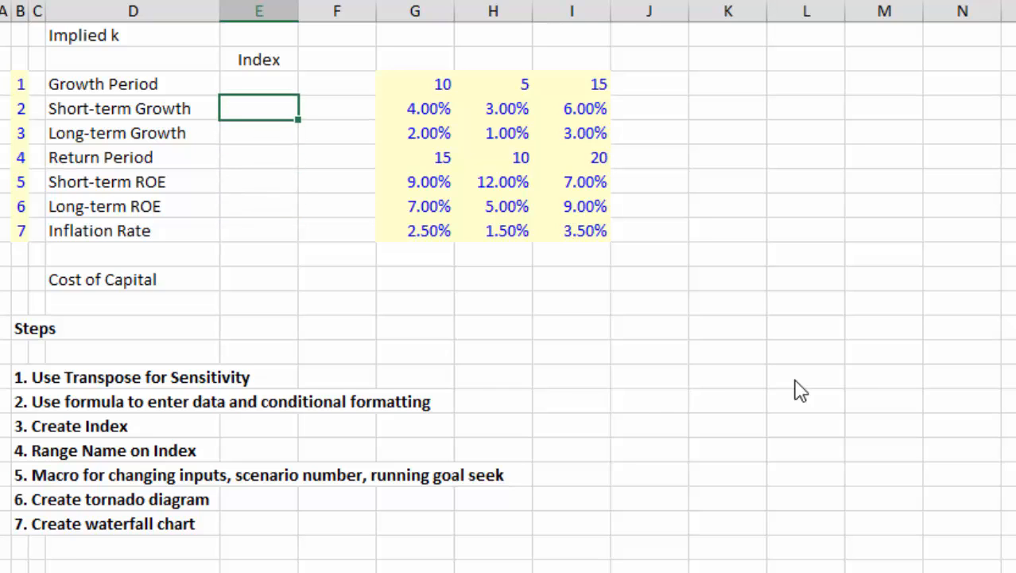
{"action": "key", "text": "Up"}
{"action": "key", "text": "Up"}
{"action": "key", "text": "Up"}
{"action": "key", "text": "Up"}
{"action": "key", "text": "Up"}
{"action": "key", "text": "Up"}
{"action": "key", "text": "Up"}
{"action": "key", "text": "Up"}
{"action": "key", "text": "Up"}
{"action": "key", "text": "Down"}
{"action": "key", "text": "Down"}
{"action": "key", "text": "Down"}
{"action": "key", "text": "Down"}
{"action": "key", "text": "Down"}
{"action": "key", "text": "Down"}
{"action": "key", "text": "Down"}
{"action": "key", "text": "Down"}
{"action": "key", "text": "Down"}
{"action": "key", "text": "Down"}
{"action": "key", "text": "Down"}
{"action": "key", "text": "Down"}
{"action": "key", "text": "Down"}
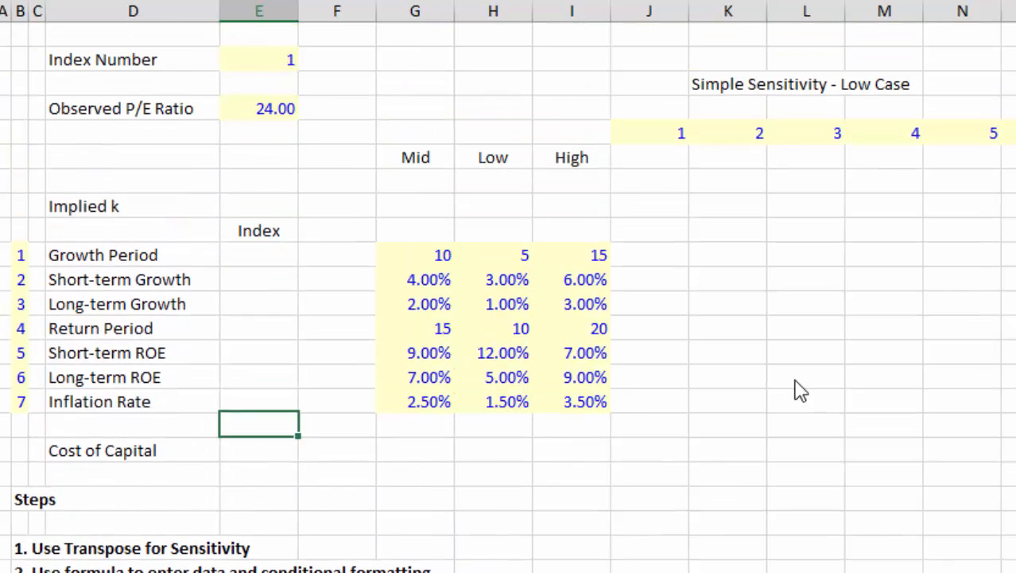
{"action": "key", "text": "Down"}
{"action": "key", "text": "Down"}
{"action": "key", "text": "Down"}
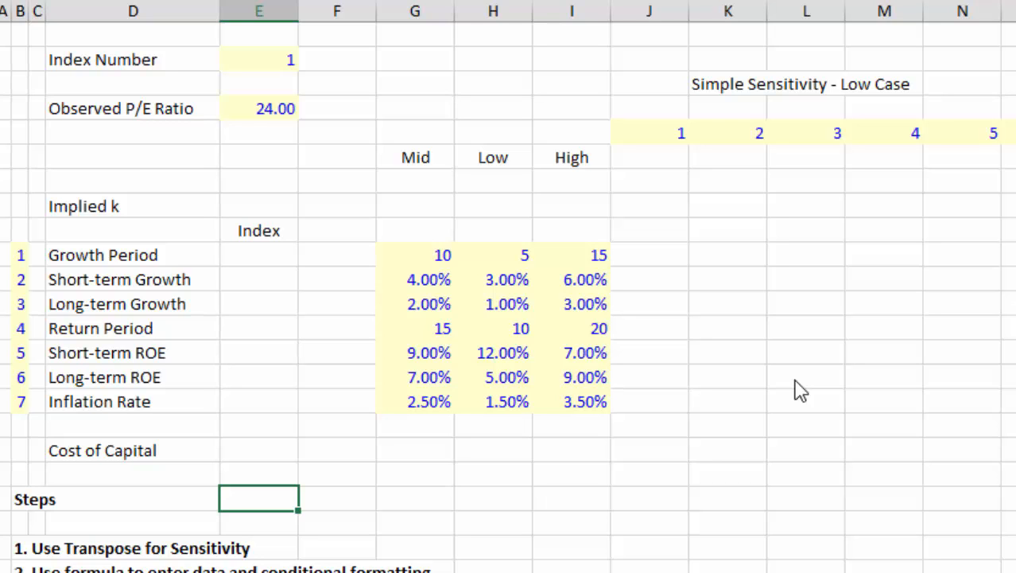
- Read the Steps list to its end and return to the Range Name on Index item
{"action": "key", "text": "Down"}
{"action": "key", "text": "Down"}
{"action": "key", "text": "Down"}
{"action": "key", "text": "Down"}
{"action": "key", "text": "Down"}
{"action": "key", "text": "Down"}
{"action": "key", "text": "Down"}
{"action": "key", "text": "Down"}
{"action": "key", "text": "Down"}
{"action": "key", "text": "Down"}
{"action": "key", "text": "Down"}
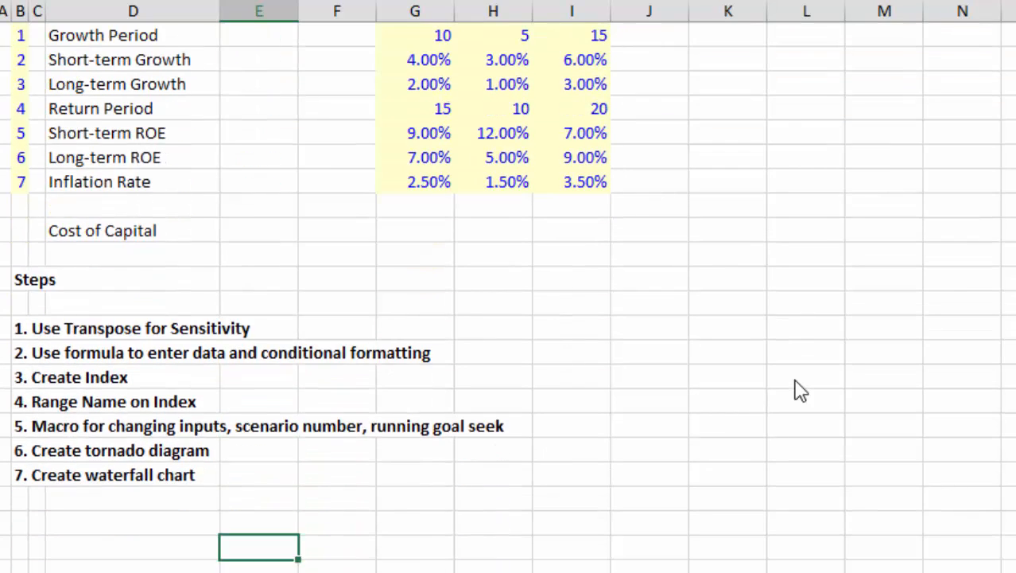
{"action": "key", "text": "Up"}
{"action": "key", "text": "Up"}
{"action": "key", "text": "Up"}
{"action": "key", "text": "Up"}
{"action": "key", "text": "Up"}
{"action": "key", "text": "Up"}
{"action": "key", "text": "Left"}
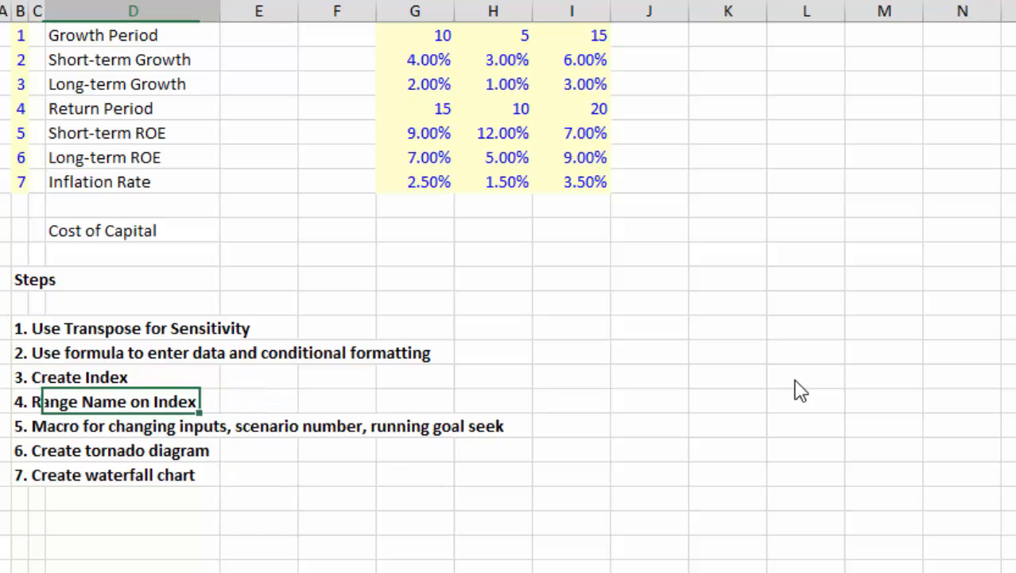
- Look back from the Steps list to the Index heading above the Growth Period row
{"action": "key", "text": "Up"}
{"action": "key", "text": "Up"}
{"action": "key", "text": "Up"}
{"action": "key", "text": "Up"}
{"action": "key", "text": "Up"}
{"action": "key", "text": "Up"}
{"action": "key", "text": "Up"}
{"action": "key", "text": "Up"}
{"action": "key", "text": "Up"}
{"action": "key", "text": "Up"}
{"action": "key", "text": "Up"}
{"action": "key", "text": "Up"}
{"action": "key", "text": "Up"}
{"action": "key", "text": "Up"}
{"action": "key", "text": "Up"}
{"action": "key", "text": "Up"}
{"action": "key", "text": "Right"}
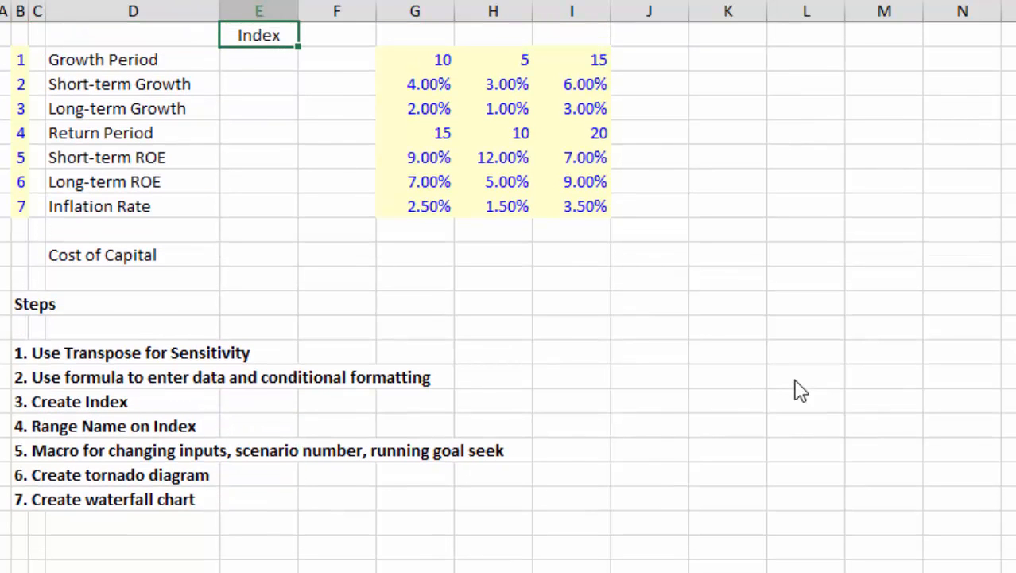
- Highlight the Index column from its heading through the Inflation Rate row to examine the cells reserved for assumptions
{"action": "key", "text": "shift+Down"}
{"action": "key", "text": "shift+Down"}
{"action": "key", "text": "shift+Down"}
{"action": "key", "text": "shift+Down"}
{"action": "key", "text": "shift+Down"}
{"action": "key", "text": "shift+Down"}
{"action": "key", "text": "shift+Down"}
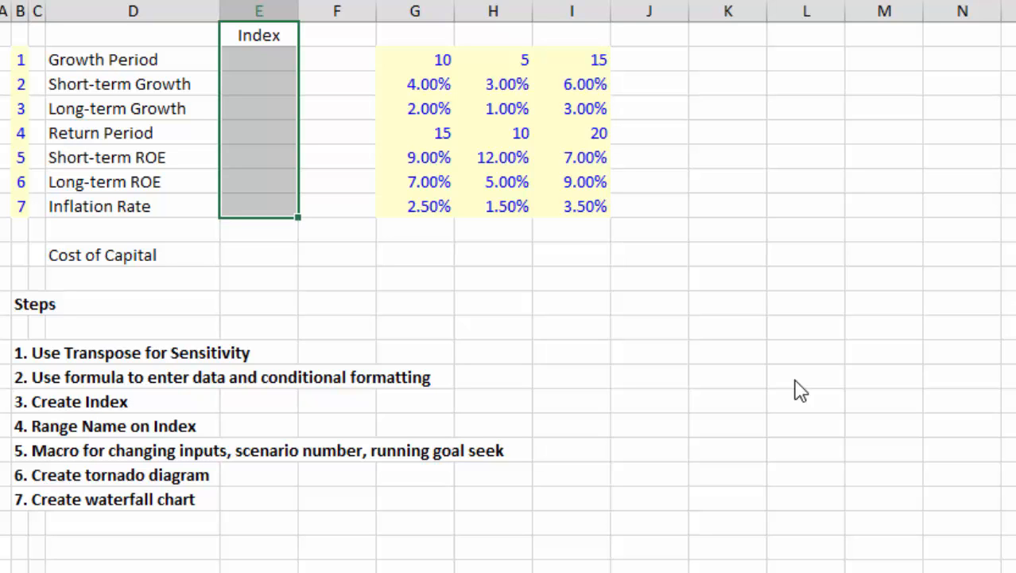
{"action": "key", "text": "Down"}
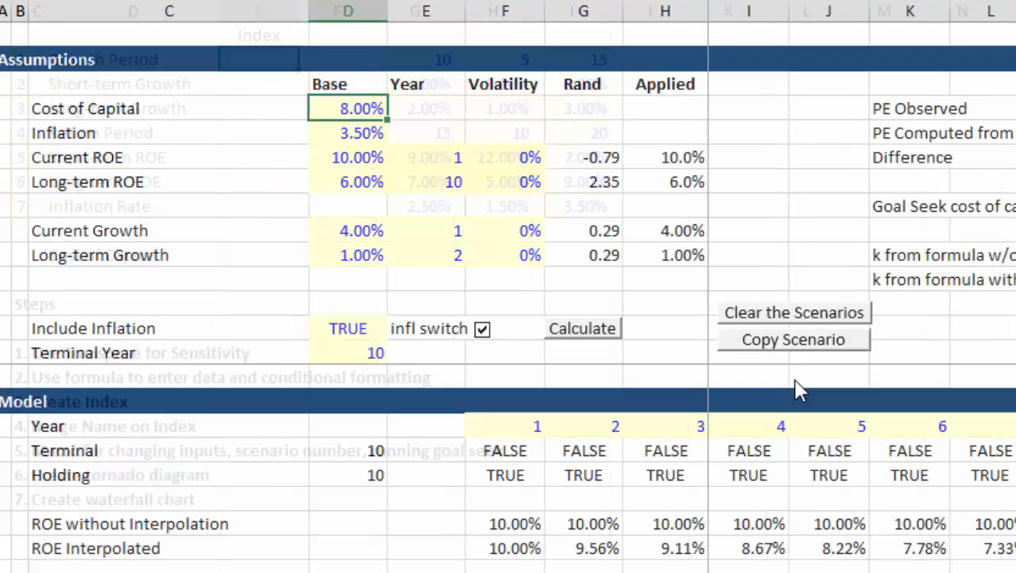
- Examine the Base assumptions for Cost of Capital, Inflation and ROE on the model sheet
{"action": "key", "text": "Down"}
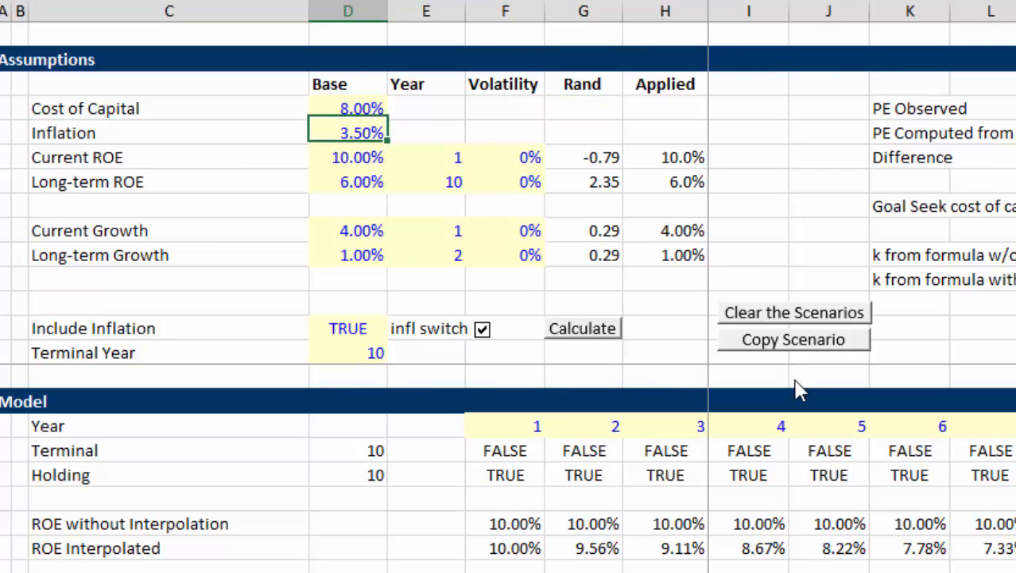
{"action": "key", "text": "Down"}
{"action": "key", "text": "Down"}
{"action": "key", "text": "Down"}
{"action": "key", "text": "Up"}
{"action": "key", "text": "Up"}
{"action": "key", "text": "Up"}
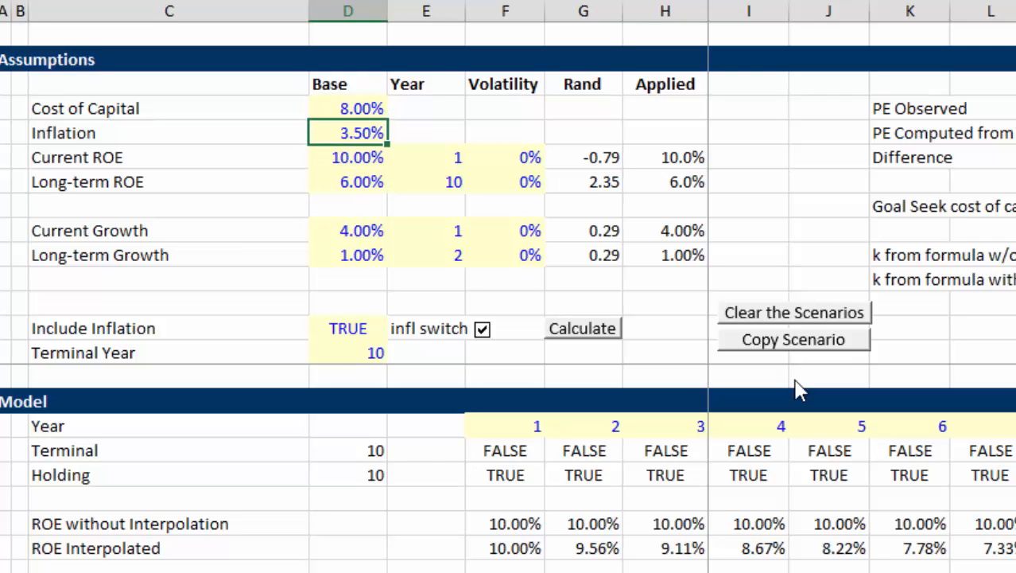
{"action": "key", "text": "Up"}
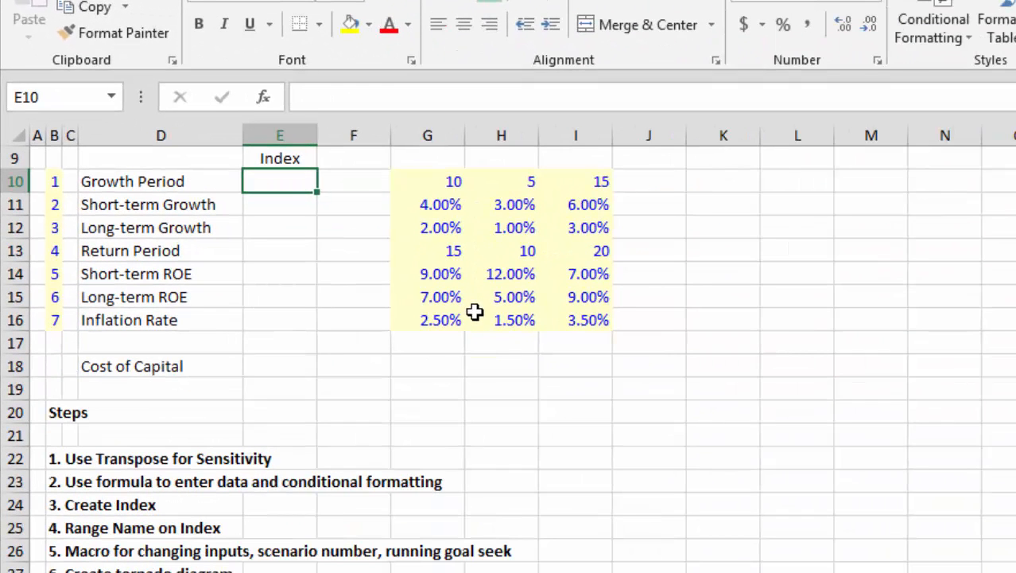
- Follow the Index column on the case sheet past Inflation Rate and Cost of Capital to item 5 of the Steps list
{"action": "key", "text": "Return"}
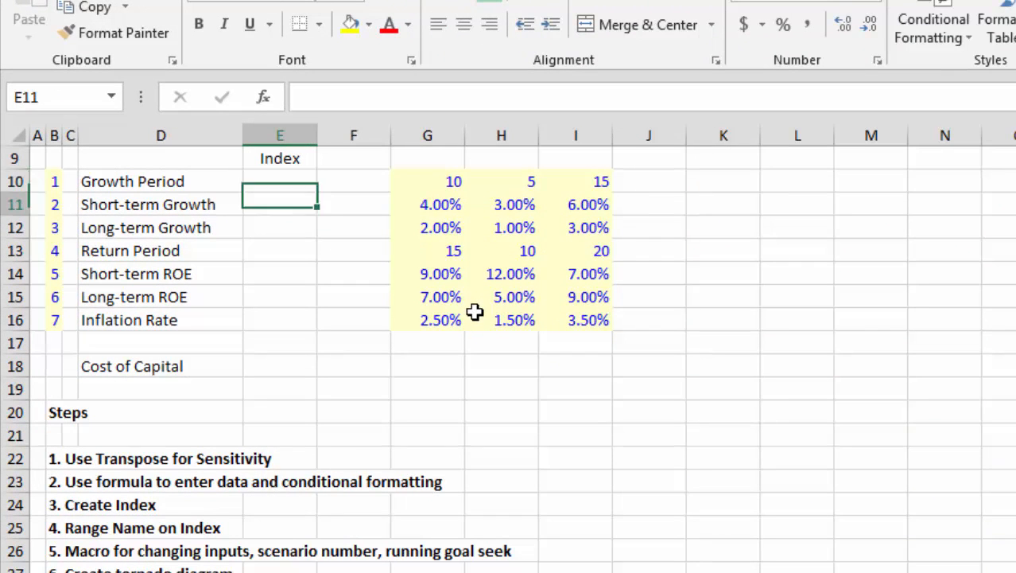
{"action": "key", "text": "Down"}
{"action": "key", "text": "Down"}
{"action": "key", "text": "Down"}
{"action": "key", "text": "Down"}
{"action": "key", "text": "Down"}
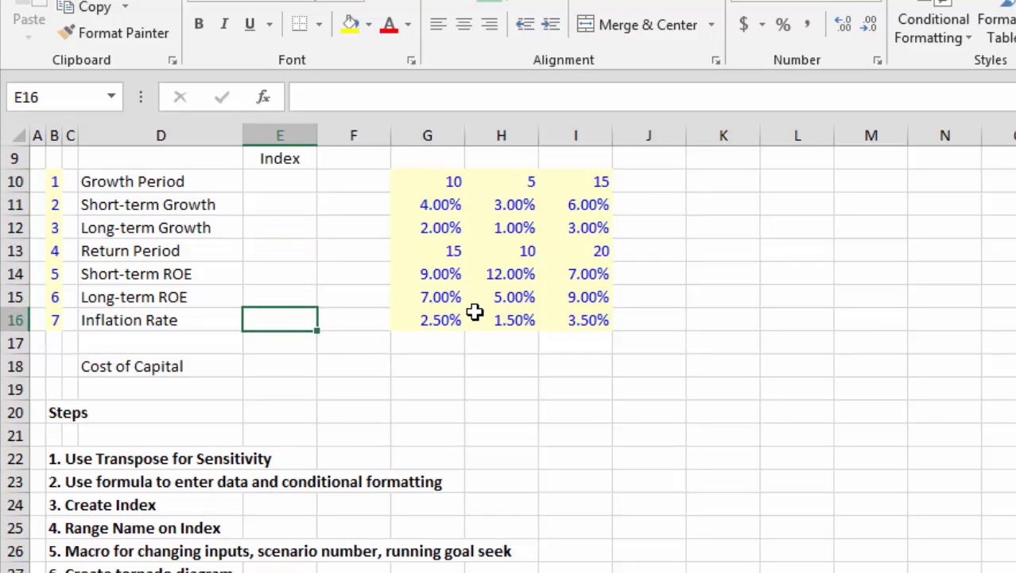
{"action": "key", "text": "Down"}
{"action": "key", "text": "Down"}
{"action": "key", "text": "Down"}
{"action": "key", "text": "Down"}
{"action": "key", "text": "Down"}
{"action": "key", "text": "Down"}
{"action": "key", "text": "Down"}
{"action": "key", "text": "Down"}
{"action": "key", "text": "Down"}
{"action": "key", "text": "Down"}
{"action": "key", "text": "Left"}
{"action": "key", "text": "Left"}
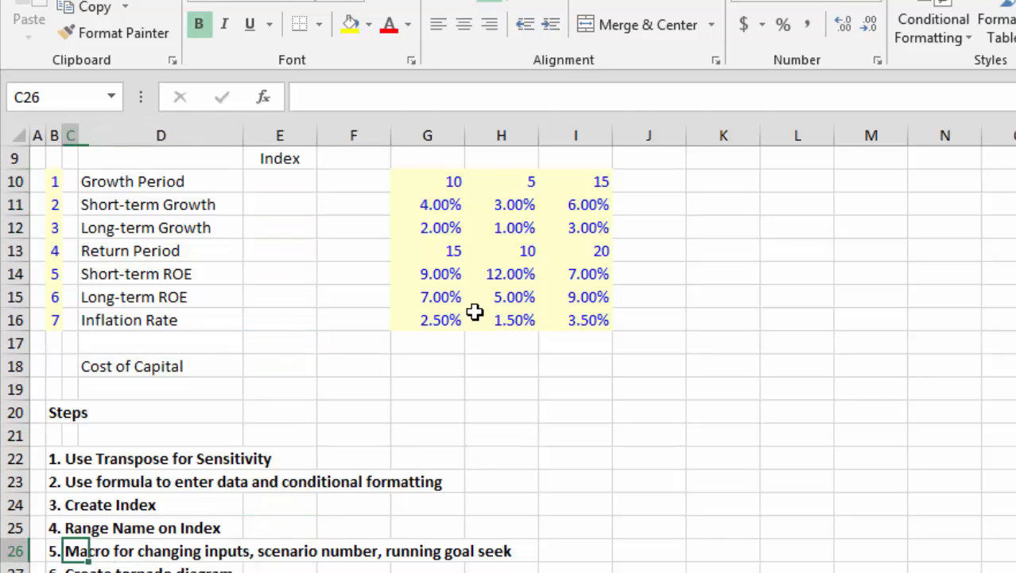
- Read across item 5 of the Steps list, on the macro for changing inputs, scenario number and running goal seek
{"action": "key", "text": "Left"}
{"action": "key", "text": "Left"}
{"action": "key", "text": "Right"}
{"action": "key", "text": "Right"}
{"action": "key", "text": "Right"}
{"action": "key", "text": "Right"}
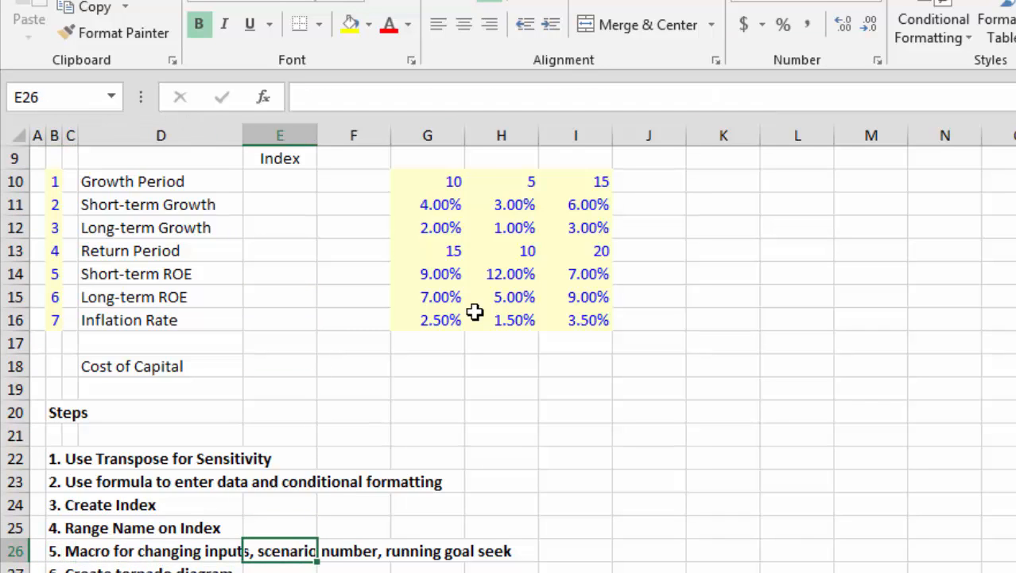
{"action": "key", "text": "Left"}
{"action": "key", "text": "Left"}
{"action": "key", "text": "Right"}
{"action": "key", "text": "Right"}
{"action": "key", "text": "Right"}
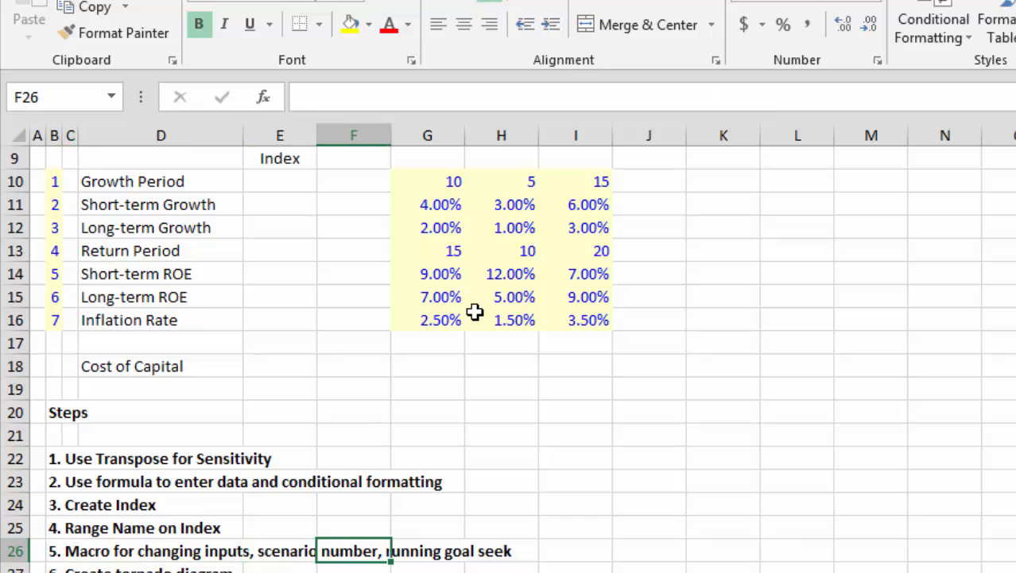
- Look back up from the macro item to the Index Number input in E2
{"action": "key", "text": "Up"}
{"action": "key", "text": "Up"}
{"action": "key", "text": "Up"}
{"action": "key", "text": "Up"}
{"action": "key", "text": "Up"}
{"action": "key", "text": "Up"}
{"action": "key", "text": "Up"}
{"action": "key", "text": "Up"}
{"action": "key", "text": "Up"}
{"action": "key", "text": "Up"}
{"action": "key", "text": "Up"}
{"action": "key", "text": "Up"}
{"action": "key", "text": "Up"}
{"action": "key", "text": "Up"}
{"action": "key", "text": "Up"}
{"action": "key", "text": "Up"}
{"action": "key", "text": "Up"}
{"action": "key", "text": "Up"}
{"action": "key", "text": "Up"}
{"action": "key", "text": "Up"}
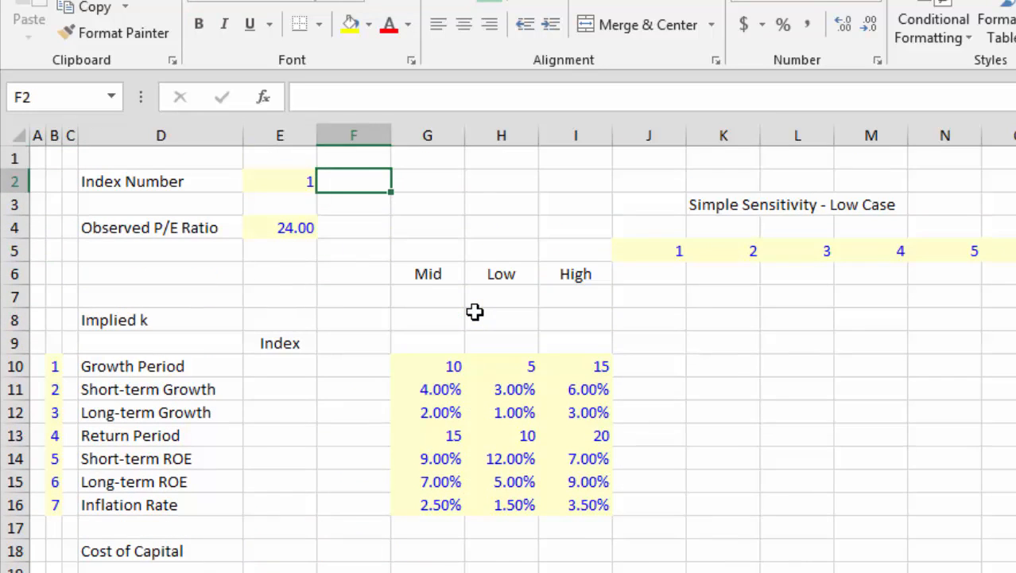
{"action": "key", "text": "Left"}
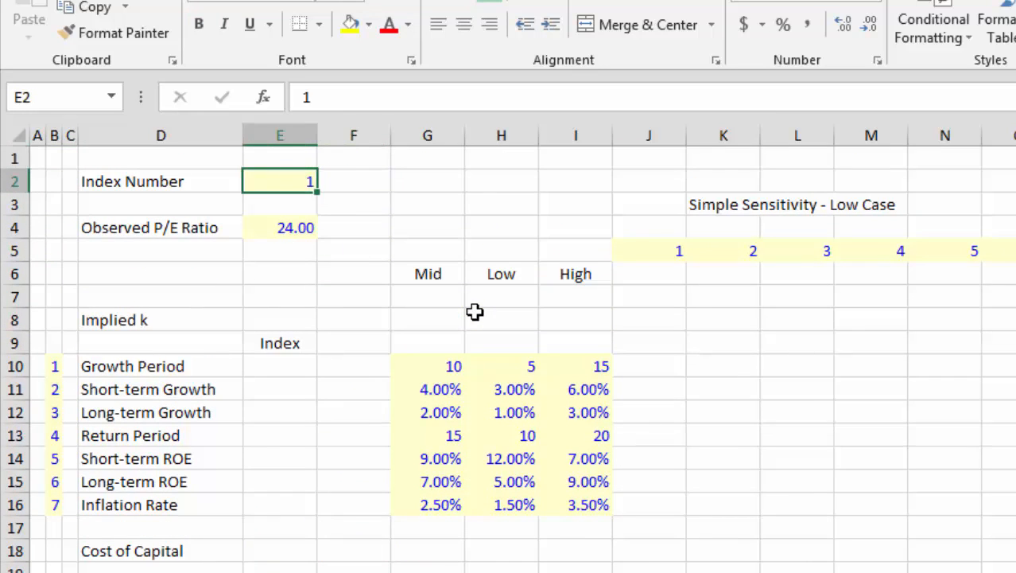
- Examine the sheet from the Index Number input down through the Index column into the Steps list
{"action": "key", "text": "Down"}
{"action": "key", "text": "Down"}
{"action": "key", "text": "Down"}
{"action": "key", "text": "Down"}
{"action": "key", "text": "Down"}
{"action": "key", "text": "Down"}
{"action": "key", "text": "Down"}
{"action": "key", "text": "Down"}
{"action": "key", "text": "Down"}
{"action": "key", "text": "Down"}
{"action": "key", "text": "Down"}
{"action": "key", "text": "Down"}
{"action": "key", "text": "Down"}
{"action": "key", "text": "Down"}
{"action": "key", "text": "Down"}
{"action": "key", "text": "Down"}
{"action": "key", "text": "Down"}
{"action": "key", "text": "Down"}
{"action": "key", "text": "Down"}
{"action": "key", "text": "Down"}
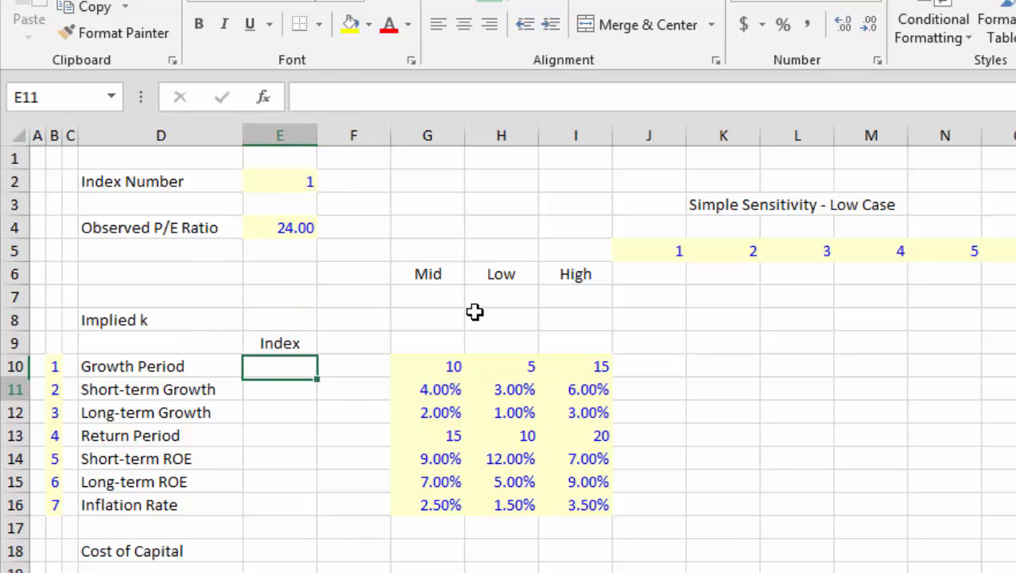
{"action": "key", "text": "Left"}
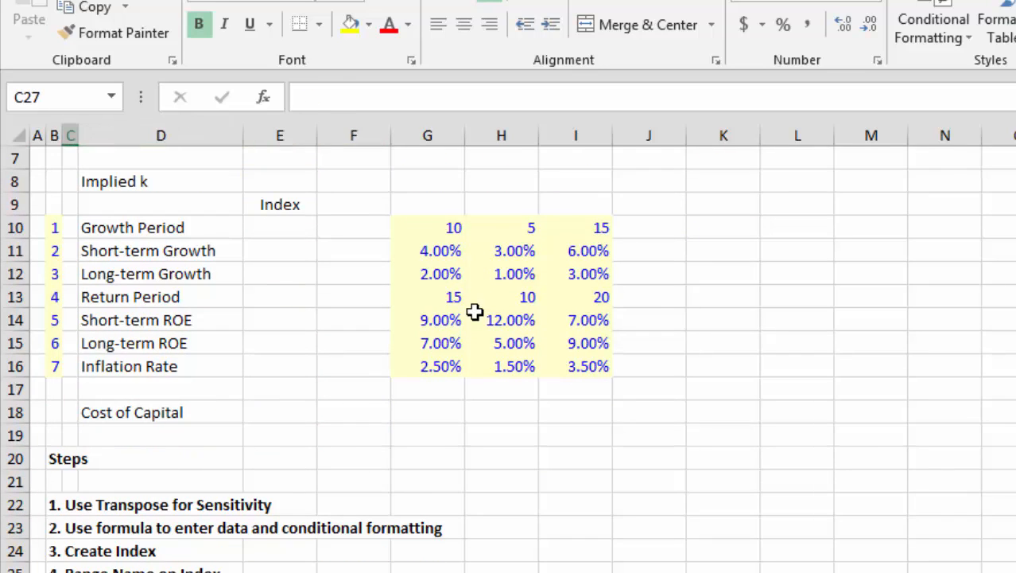
- Review the Cost of Capital row and the Low case assumptions from Inflation Rate up past the column heading
{"action": "key", "text": "Up"}
{"action": "key", "text": "Up"}
{"action": "key", "text": "Up"}
{"action": "key", "text": "Up"}
{"action": "key", "text": "Up"}
{"action": "key", "text": "Up"}
{"action": "key", "text": "Up"}
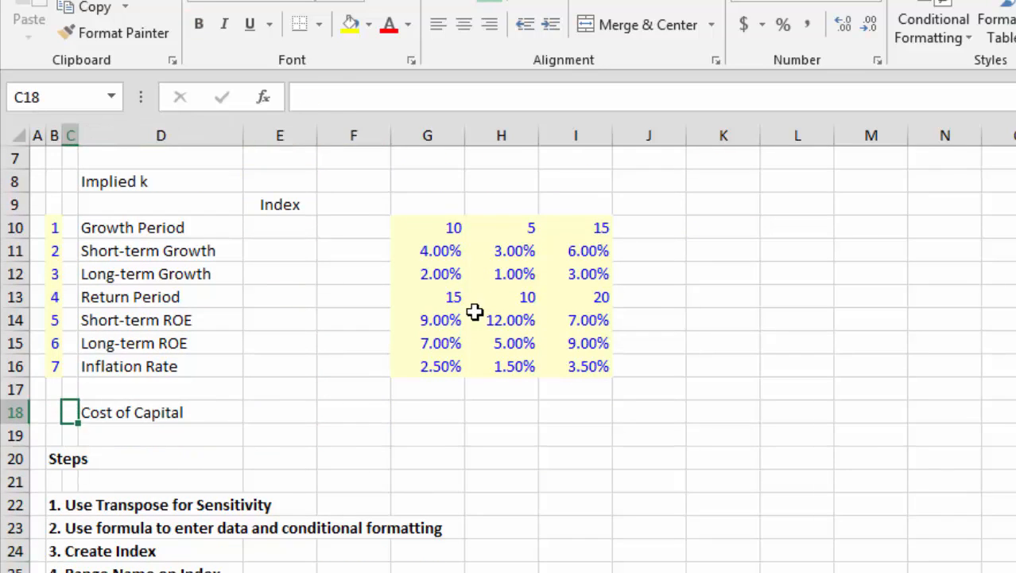
{"action": "key", "text": "Right"}
{"action": "key", "text": "Right"}
{"action": "key", "text": "Right"}
{"action": "key", "text": "Right"}
{"action": "key", "text": "Right"}
{"action": "key", "text": "Up"}
{"action": "key", "text": "Up"}
{"action": "key", "text": "Up"}
{"action": "key", "text": "Up"}
{"action": "key", "text": "Up"}
{"action": "key", "text": "Up"}
{"action": "key", "text": "Up"}
{"action": "key", "text": "Up"}
{"action": "key", "text": "Up"}
{"action": "key", "text": "Up"}
{"action": "key", "text": "Up"}
{"action": "key", "text": "Up"}
{"action": "key", "text": "Up"}
{"action": "key", "text": "Up"}
{"action": "key", "text": "Up"}
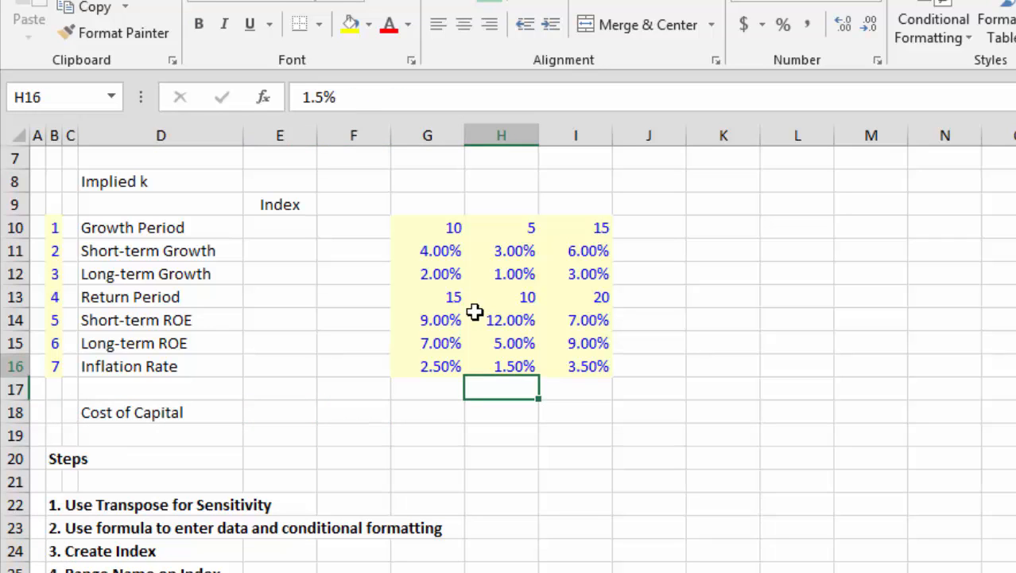
- Look down the Low case column to the area just below the Cost of Capital row
{"action": "key", "text": "Down"}
{"action": "key", "text": "Down"}
{"action": "key", "text": "Down"}
{"action": "key", "text": "Down"}
{"action": "key", "text": "Down"}
{"action": "key", "text": "Down"}
{"action": "key", "text": "Down"}
{"action": "key", "text": "Down"}
{"action": "key", "text": "Down"}
{"action": "key", "text": "Down"}
{"action": "key", "text": "Down"}
{"action": "key", "text": "Down"}
{"action": "key", "text": "Down"}
{"action": "key", "text": "Down"}
{"action": "key", "text": "Down"}
{"action": "key", "text": "Down"}
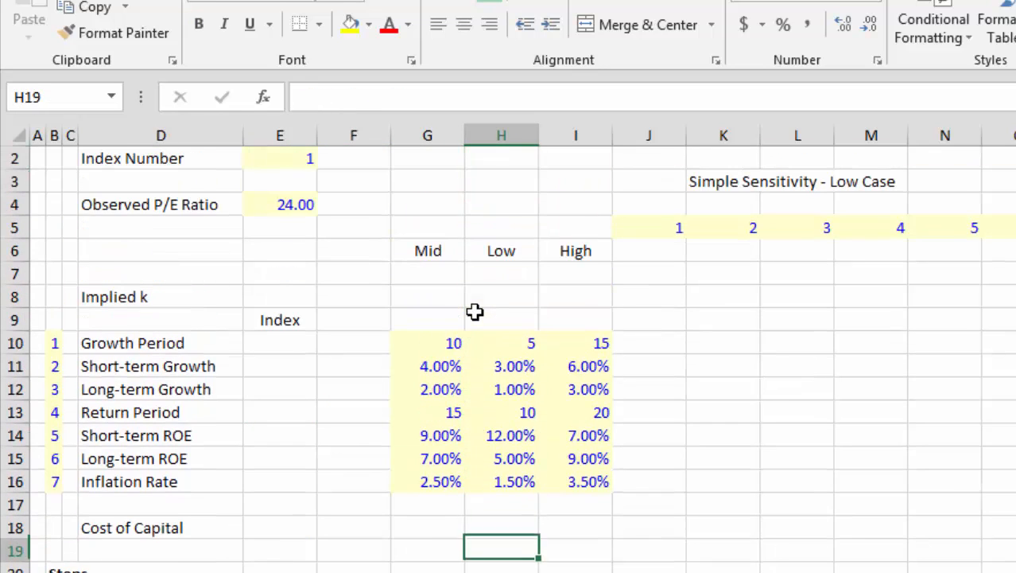
- Examine the Cost of Capital row across the case and Simple Sensitivity columns, returning to its cell in E18
{"action": "key", "text": "Right"}
{"action": "key", "text": "Up"}
{"action": "key", "text": "Right"}
{"action": "key", "text": "Right"}
{"action": "key", "text": "Right"}
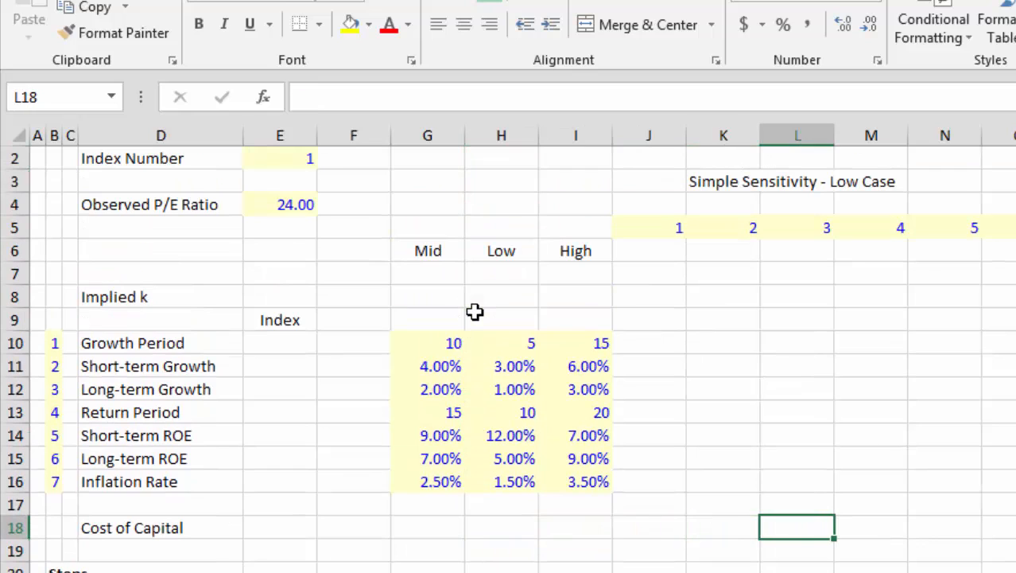
{"action": "key", "text": "Right"}
{"action": "key", "text": "Left"}
{"action": "key", "text": "Left"}
{"action": "key", "text": "Left"}
{"action": "key", "text": "Left"}
{"action": "key", "text": "Left"}
{"action": "key", "text": "Left"}
{"action": "key", "text": "Left"}
{"action": "key", "text": "Left"}
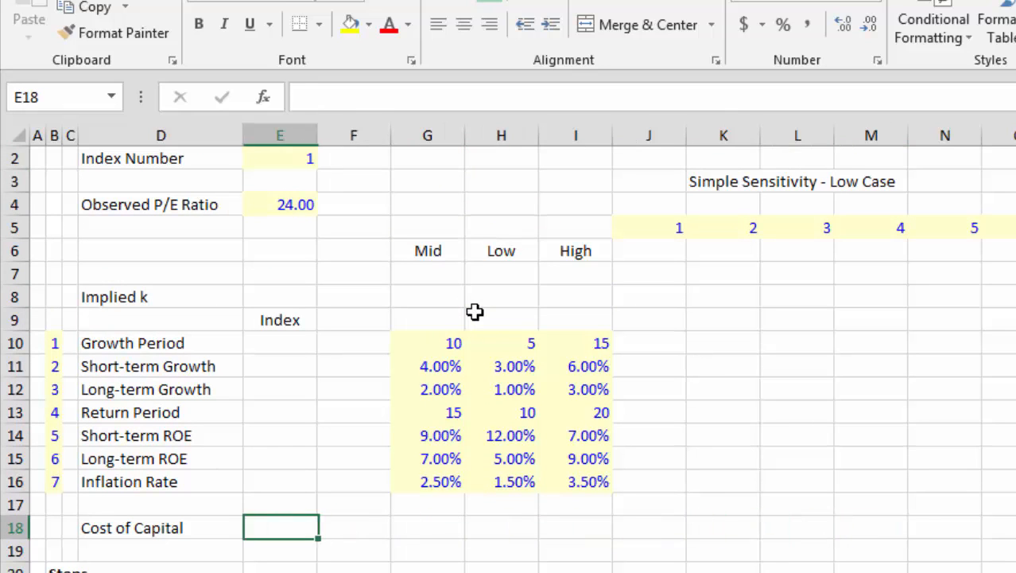
- Switch to the Waterfall Charts 2010 workbook and examine the input area and instructions on its waterfall macro sheet
{"action": "mouse_move", "coordinate": [589, 571]}
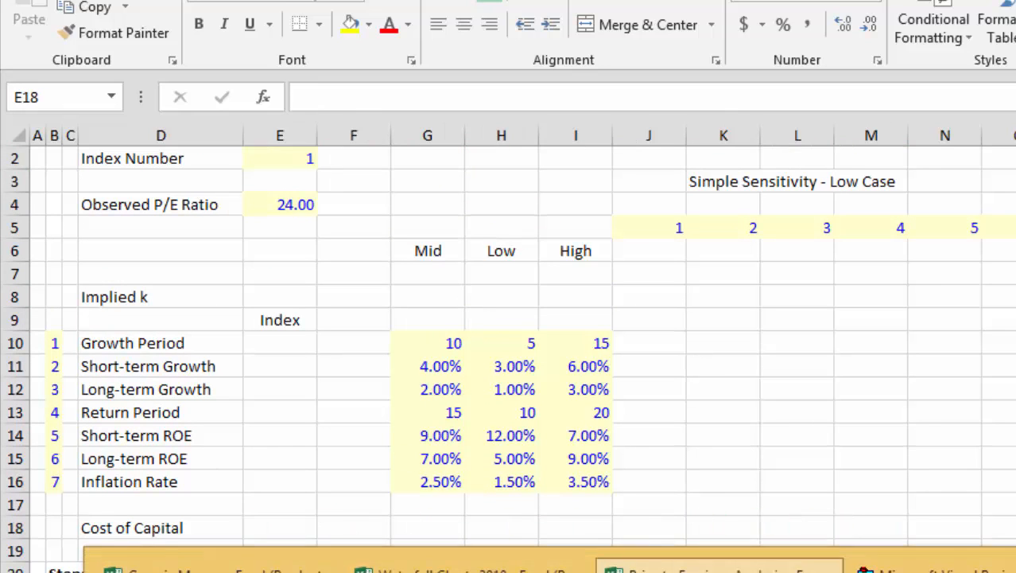
{"action": "left_click", "coordinate": [477, 569]}
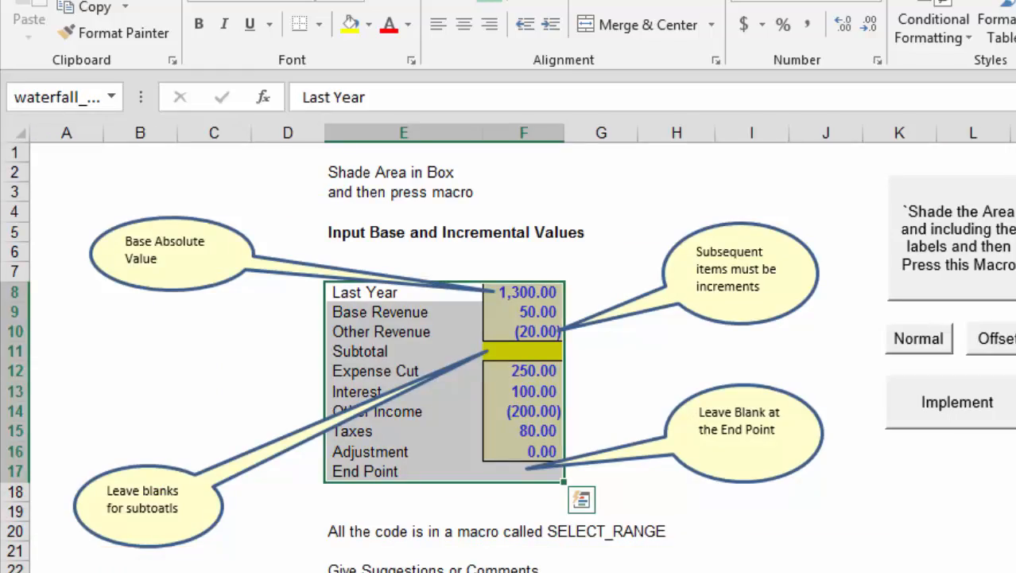
{"action": "key", "text": "ctrl+Page_Down"}
{"action": "key", "text": "ctrl+Page_Down"}
{"action": "key", "text": "ctrl+Page_Up"}
{"action": "key", "text": "ctrl+Page_Up"}
{"action": "key", "text": "ctrl+Page_Up"}
{"action": "key", "text": "ctrl+Page_Up"}
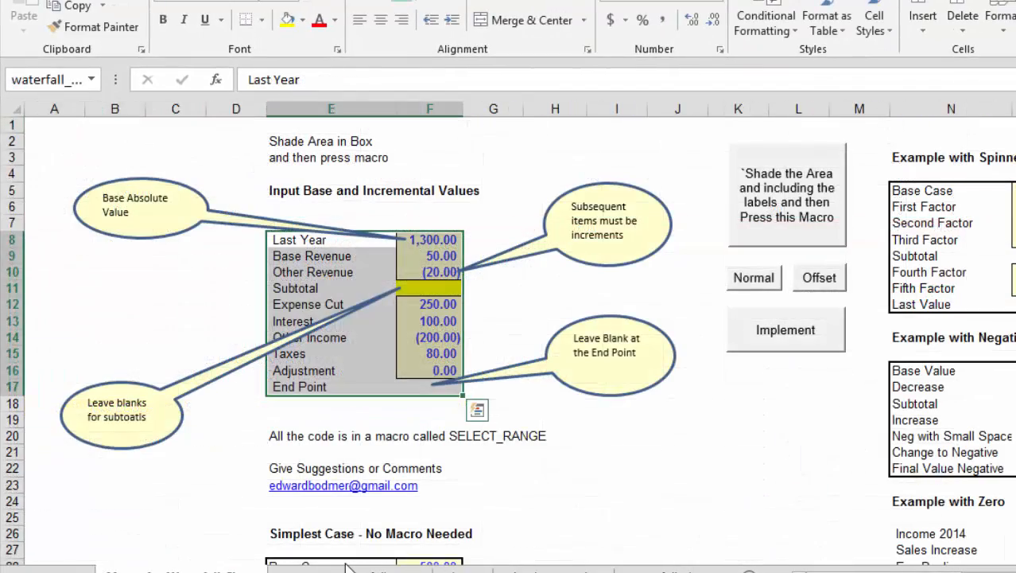
{"action": "left_click", "coordinate": [140, 501]}
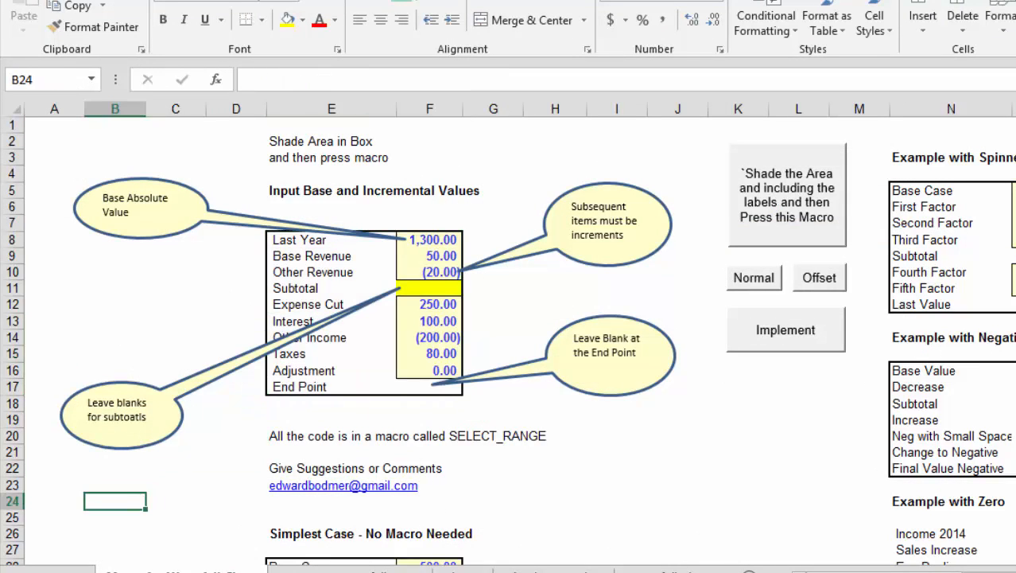
{"action": "left_click", "coordinate": [488, 571]}
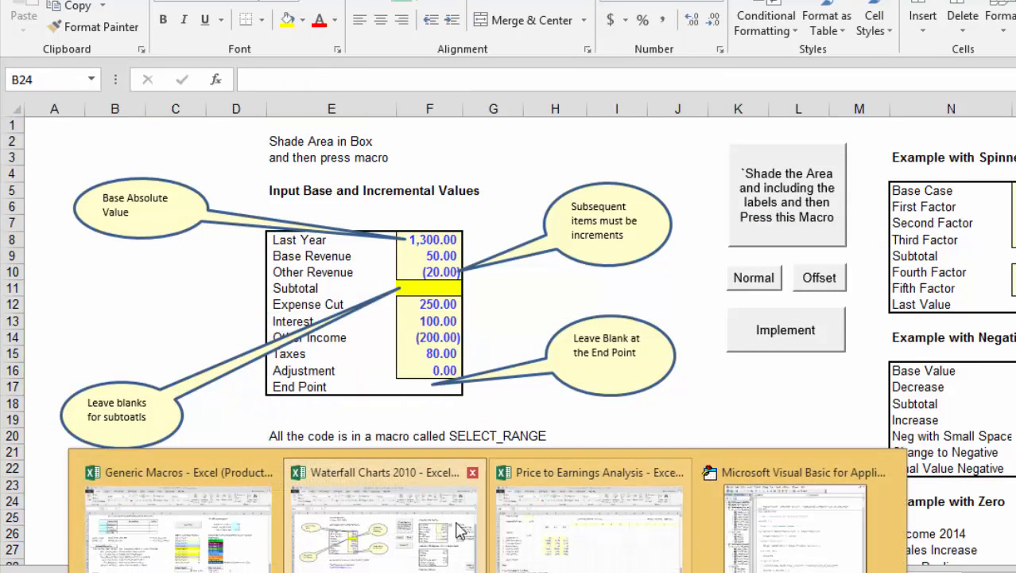
- Switch to the Price to Earnings Analysis workbook and select J6:P6 beneath the Simple Sensitivity - Low Case numbers 1 to 7
{"action": "left_click", "coordinate": [590, 517]}
{"action": "key", "text": "Up"}
{"action": "key", "text": "Up"}
{"action": "key", "text": "Up"}
{"action": "key", "text": "Up"}
{"action": "key", "text": "Up"}
{"action": "key", "text": "Up"}
{"action": "key", "text": "Up"}
{"action": "key", "text": "Up"}
{"action": "key", "text": "Up"}
{"action": "key", "text": "Up"}
{"action": "key", "text": "Up"}
{"action": "key", "text": "Up"}
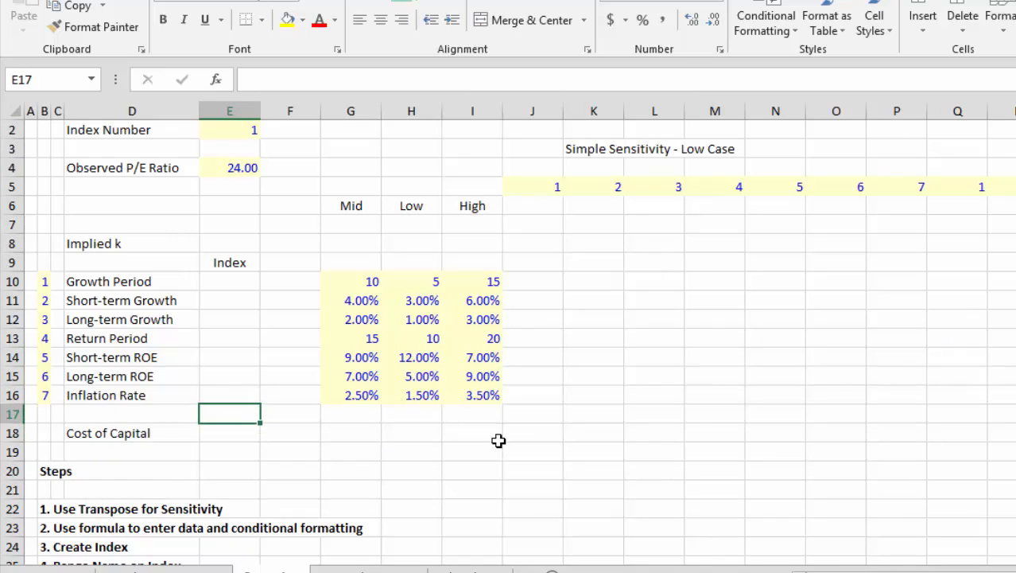
{"action": "key", "text": "Right"}
{"action": "key", "text": "Right"}
{"action": "key", "text": "Right"}
{"action": "key", "text": "Right"}
{"action": "key", "text": "Right"}
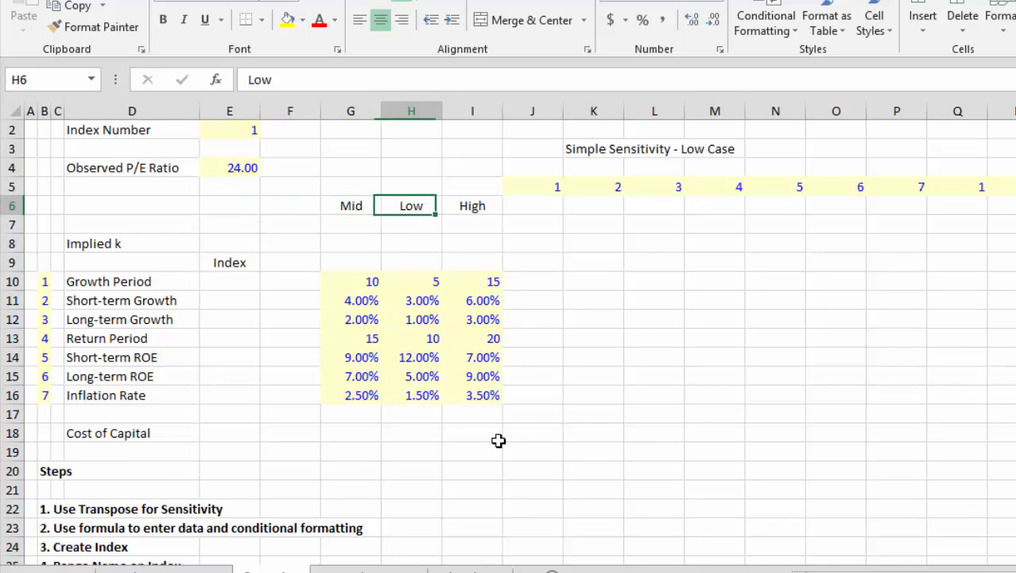
{"action": "key", "text": "shift+Right"}
{"action": "key", "text": "shift+Right"}
{"action": "key", "text": "shift+Right"}
{"action": "key", "text": "shift+Right"}
{"action": "key", "text": "shift+Right"}
{"action": "key", "text": "shift+Right"}
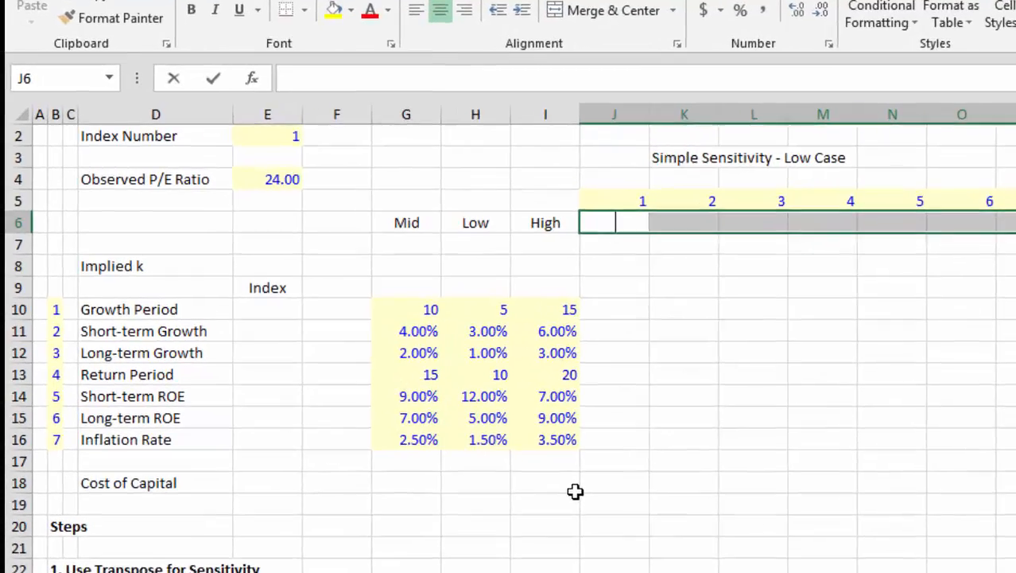
- Begin a TRANSPOSE formula across J6:P6 that references the assumption labels in D10:D16
{"action": "type", "text": "=tr"}
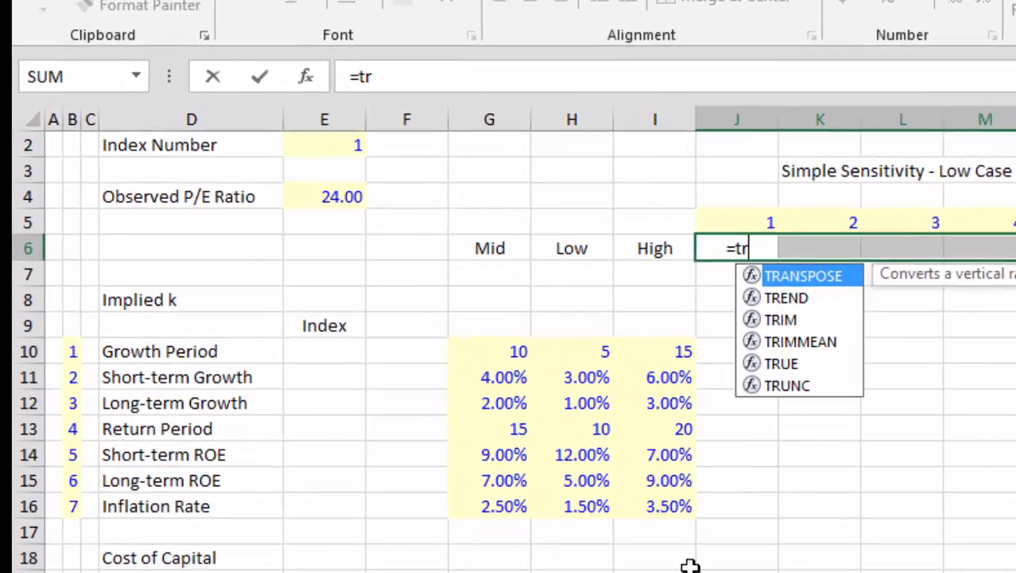
{"action": "key", "text": "Tab"}
{"action": "key", "text": "Left"}
{"action": "key", "text": "Left"}
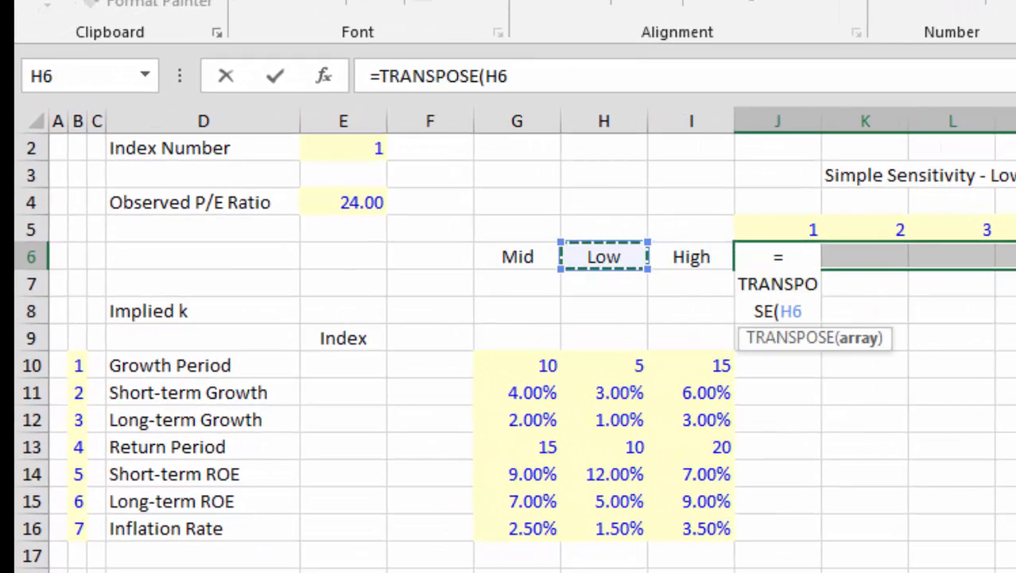
{"action": "key", "text": "Down"}
{"action": "key", "text": "Left"}
{"action": "key", "text": "Left"}
{"action": "key", "text": "Left"}
{"action": "key", "text": "Left"}
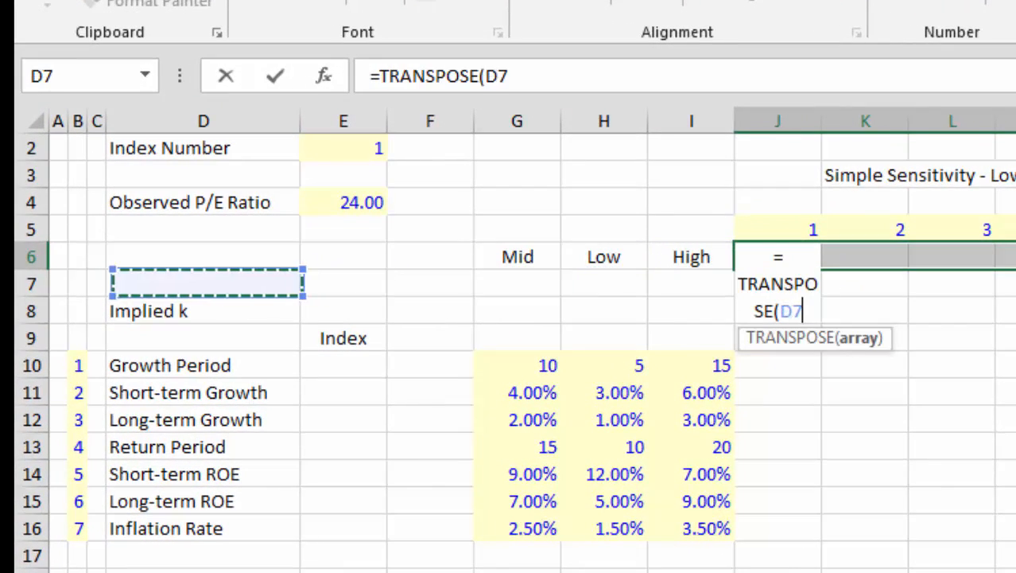
{"action": "key", "text": "Down"}
{"action": "key", "text": "Down"}
{"action": "key", "text": "Down"}
{"action": "key", "text": "shift+Down"}
{"action": "key", "text": "shift+Down"}
{"action": "key", "text": "shift+Down"}
{"action": "key", "text": "shift+Down"}
{"action": "key", "text": "shift+Down"}
{"action": "key", "text": "shift+Down"}
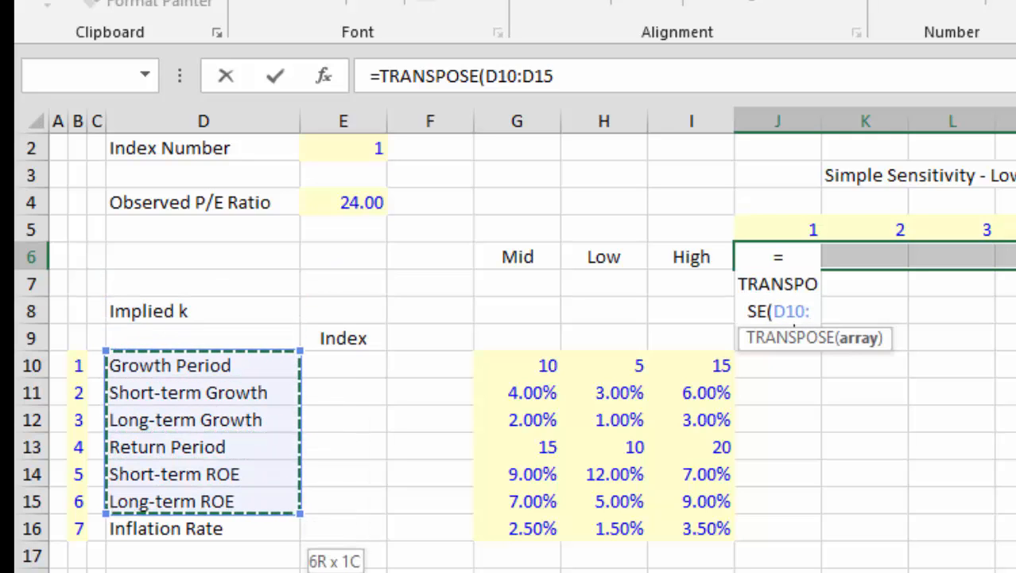
{"action": "type", "text": ")"}
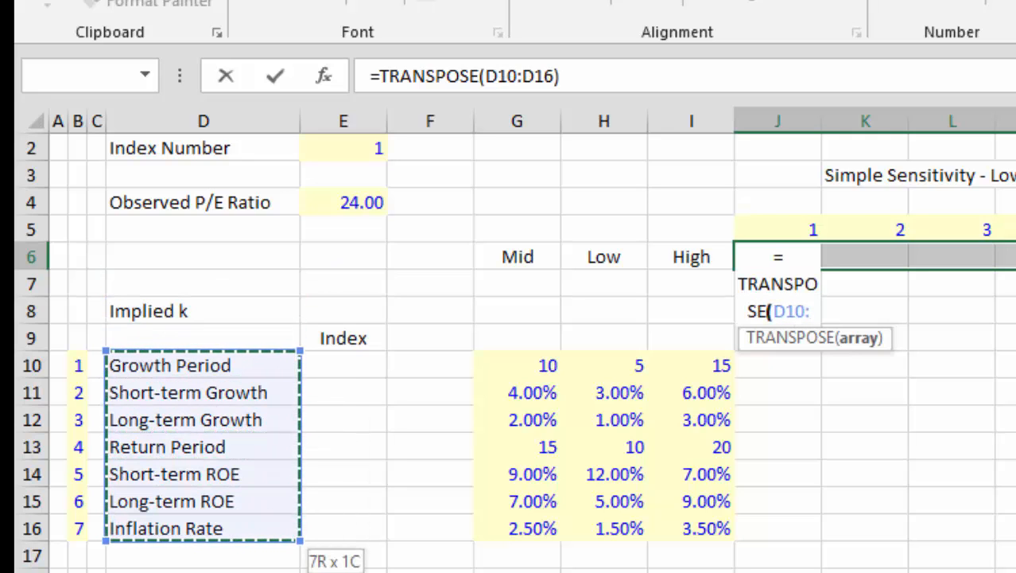
- Append the text " Low Sens" to the transposed labels and enter the formula as an array across J6:P6
{"action": "type", "text": "&\""}
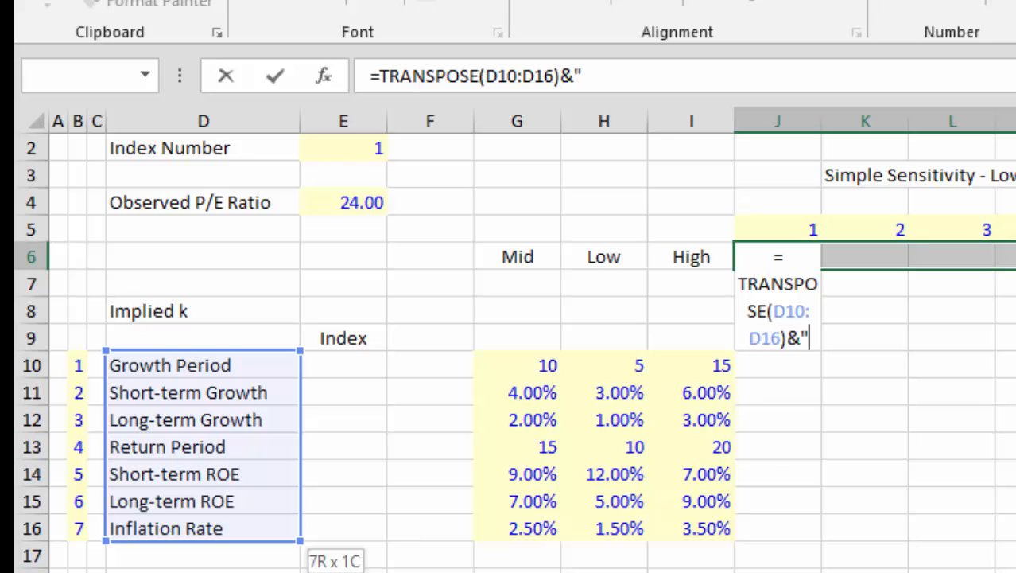
{"action": "type", "text": " Se"}
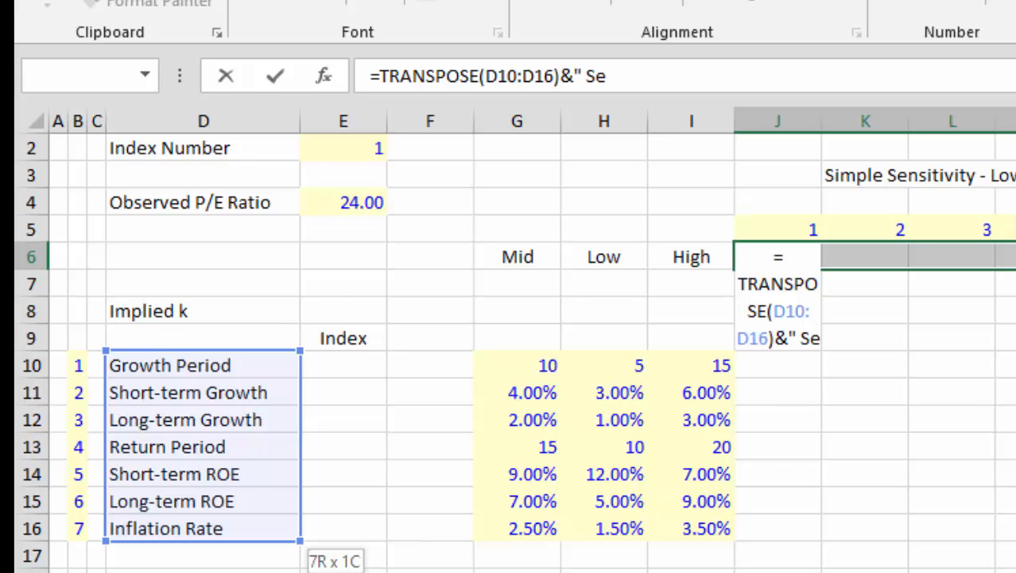
{"action": "key", "text": "BackSpace"}
{"action": "key", "text": "BackSpace"}
{"action": "type", "text": "Lo"}
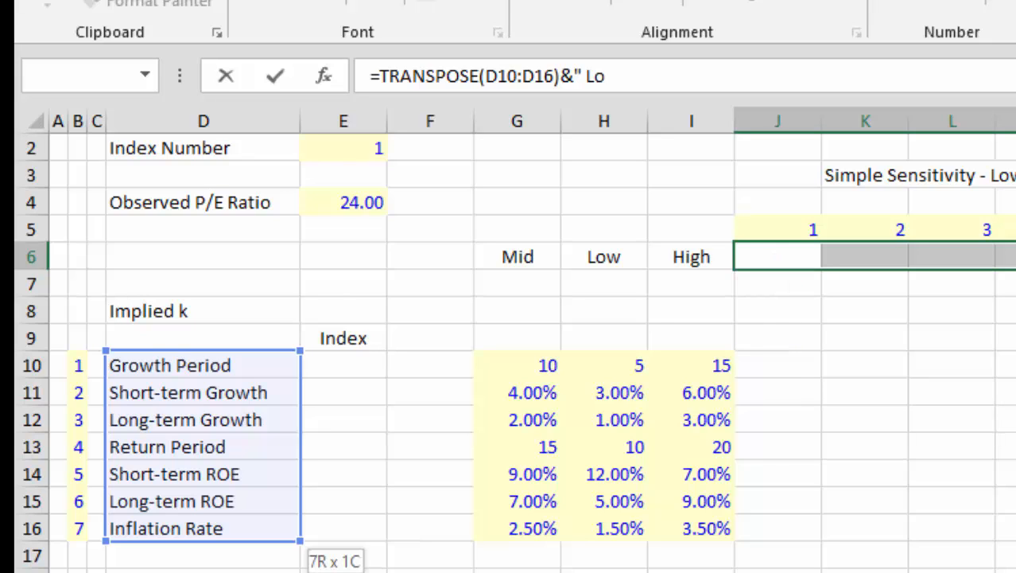
{"action": "type", "text": "w Se"}
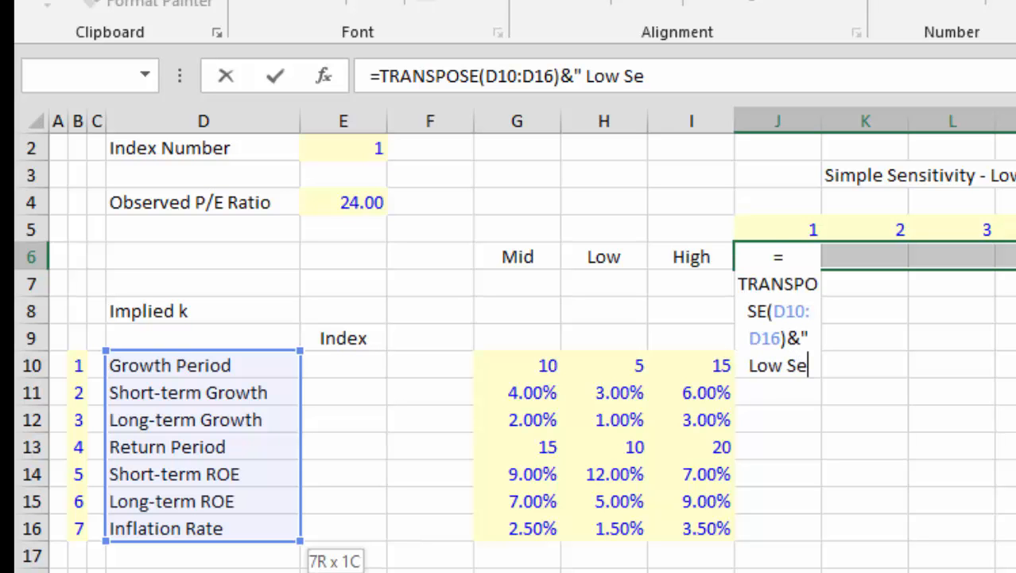
{"action": "type", "text": "ns\""}
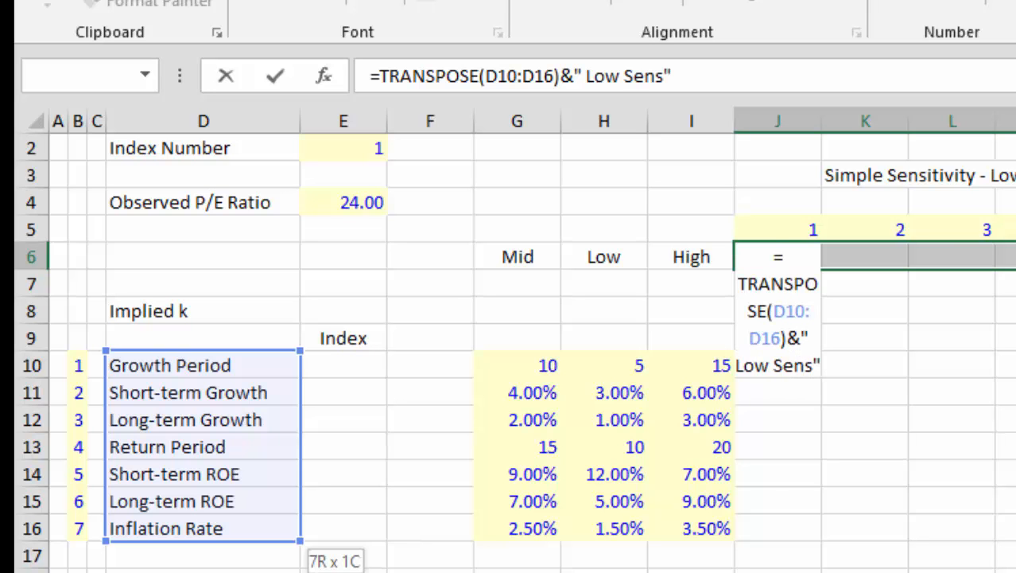
{"action": "key", "text": "ctrl+shift+Return"}
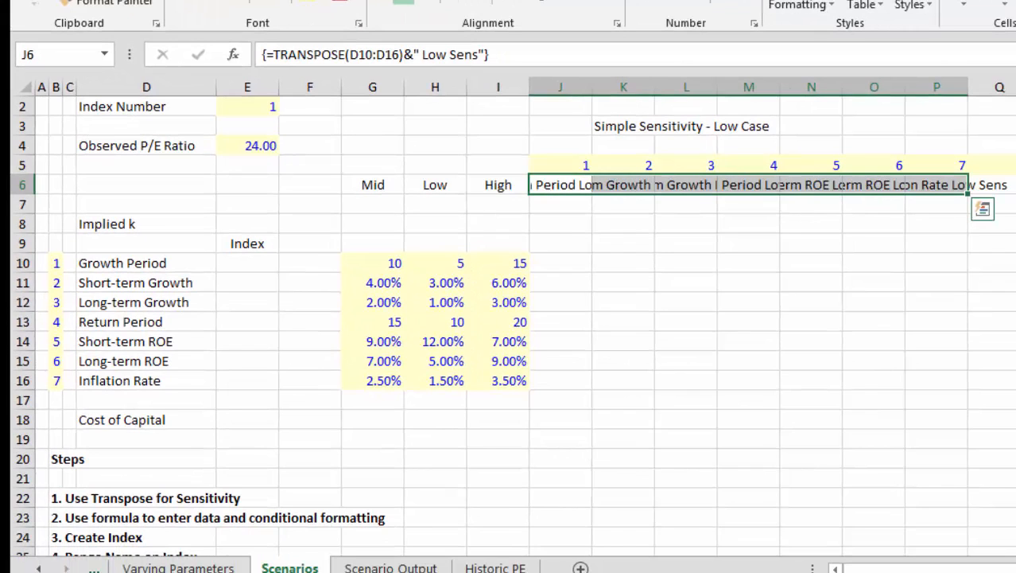
- Wrap the text of the Low Case headings in J6:P6 and return to J6 to inspect its array formula
{"action": "key", "text": "alt+h"}
{"action": "key", "text": "w"}
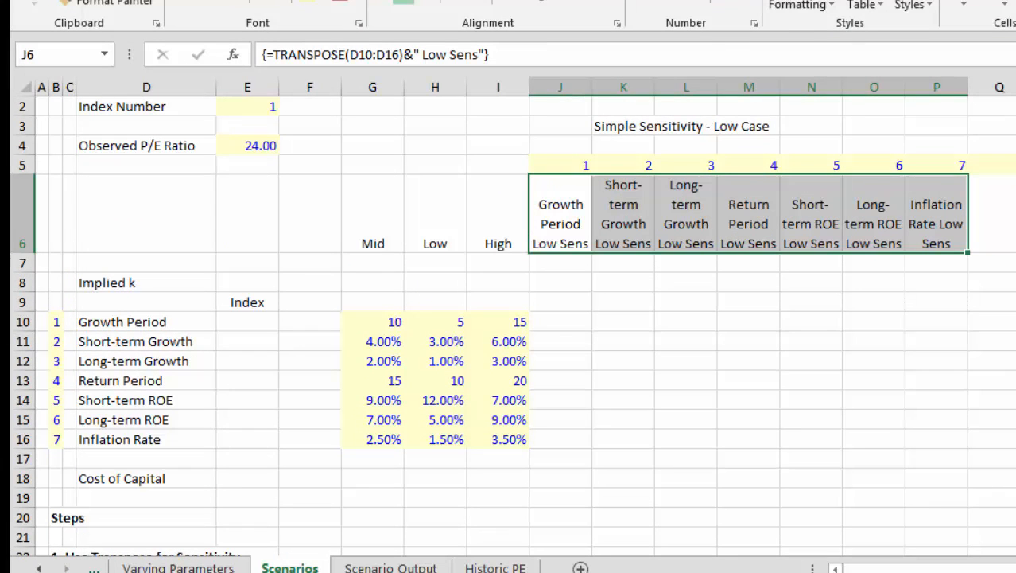
{"action": "left_click", "coordinate": [623, 284]}
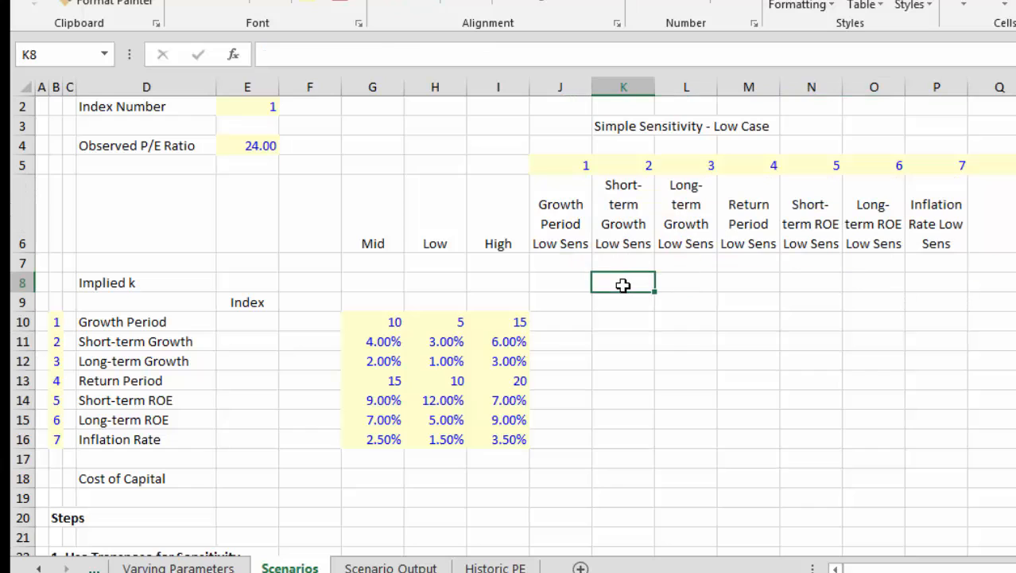
{"action": "key", "text": "Up"}
{"action": "key", "text": "Up"}
{"action": "key", "text": "Left"}
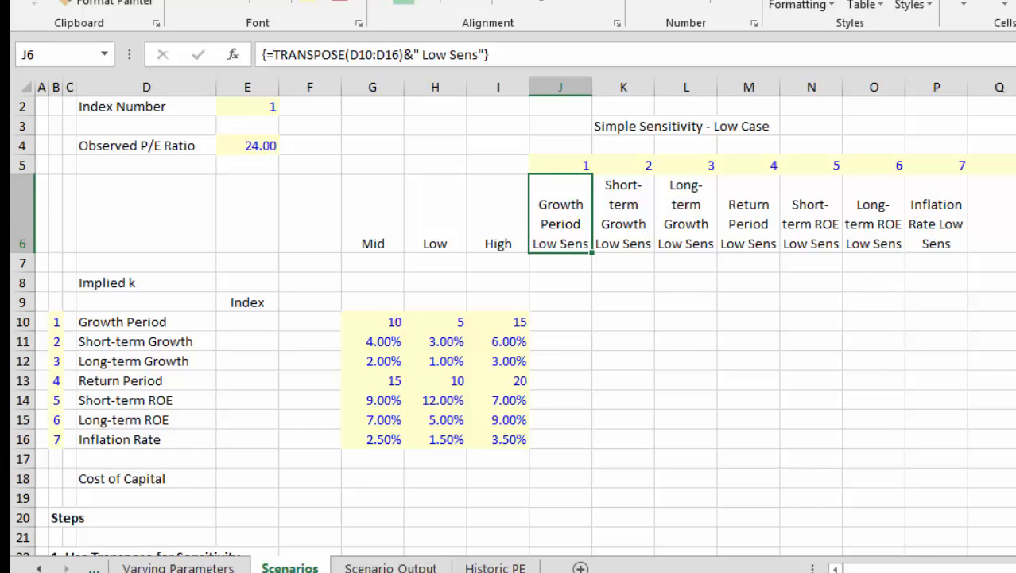
- Examine the column headings across the Simple Sensitivity - High Case and Accumulated Sensitivity - Low Case sections
{"action": "key", "text": "F10"}
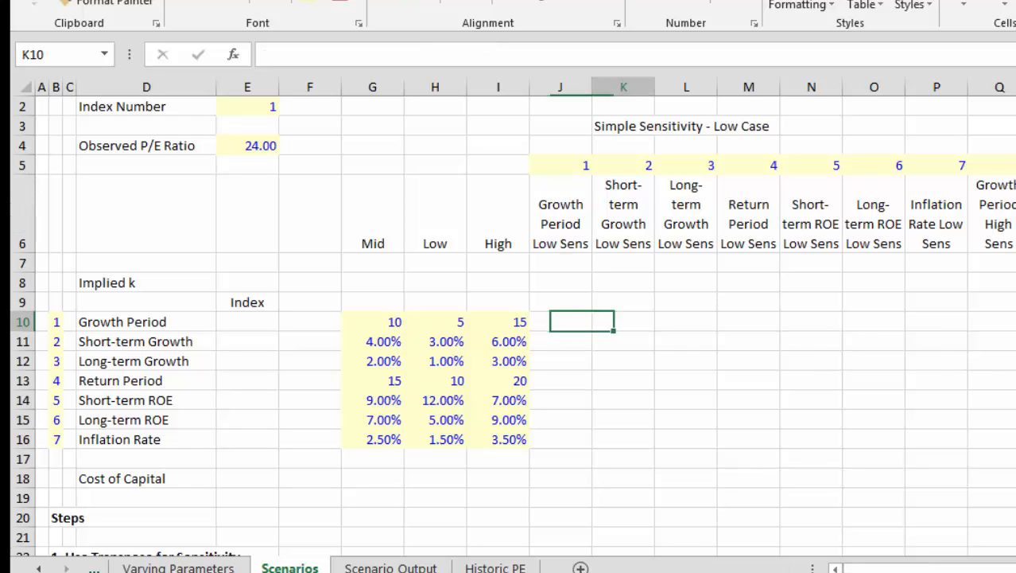
{"action": "key", "text": "Right"}
{"action": "key", "text": "Right"}
{"action": "key", "text": "Right"}
{"action": "key", "text": "Right"}
{"action": "key", "text": "Right"}
{"action": "key", "text": "Right"}
{"action": "key", "text": "Right"}
{"action": "key", "text": "Right"}
{"action": "key", "text": "Right"}
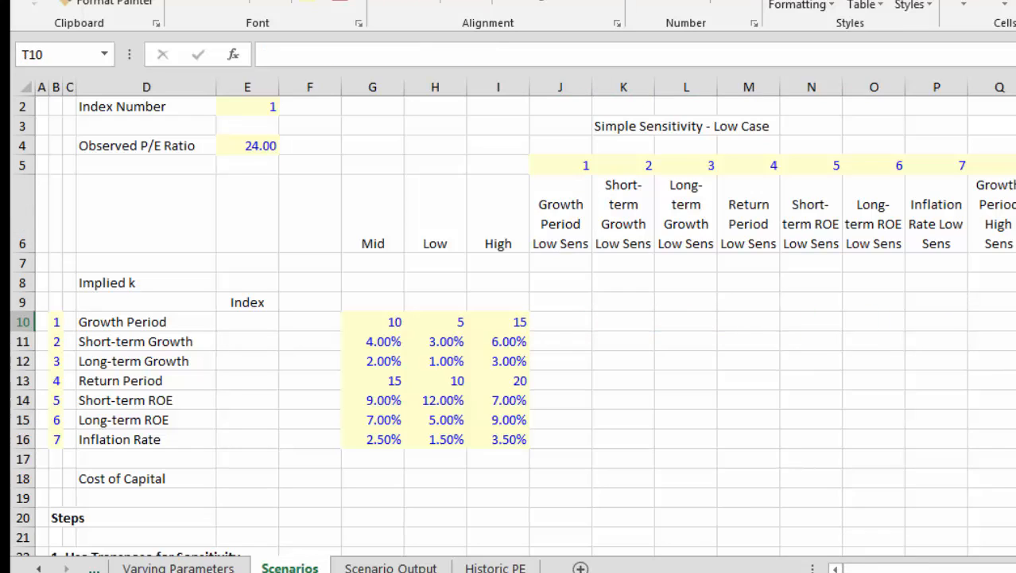
{"action": "key", "text": "Right"}
{"action": "key", "text": "Right"}
{"action": "key", "text": "Right"}
{"action": "key", "text": "Right"}
{"action": "key", "text": "Right"}
{"action": "key", "text": "Right"}
{"action": "key", "text": "Right"}
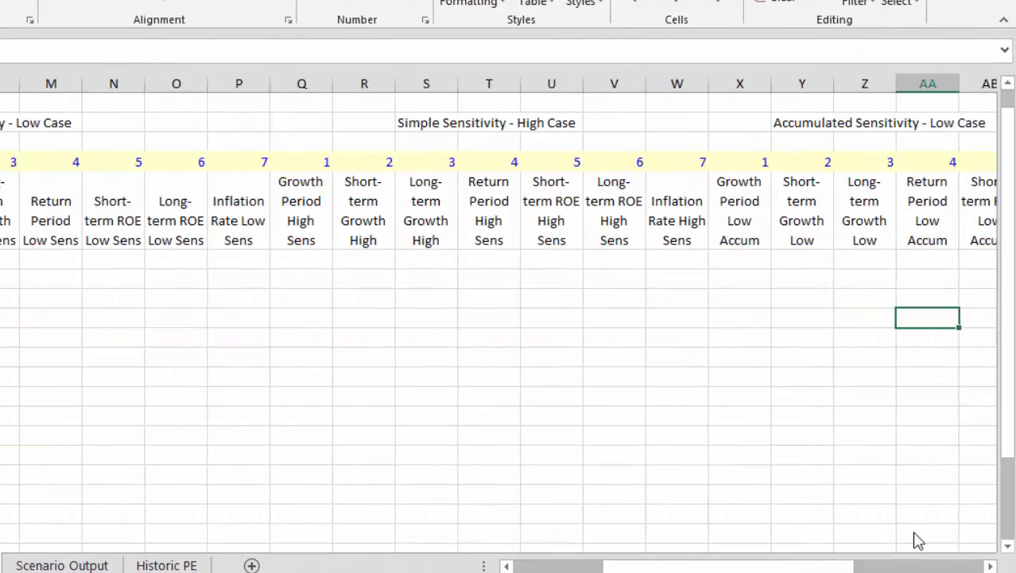
{"action": "key", "text": "Left"}
{"action": "key", "text": "Left"}
{"action": "key", "text": "Right"}
{"action": "key", "text": "Right"}
{"action": "key", "text": "Right"}
{"action": "key", "text": "Right"}
{"action": "key", "text": "Right"}
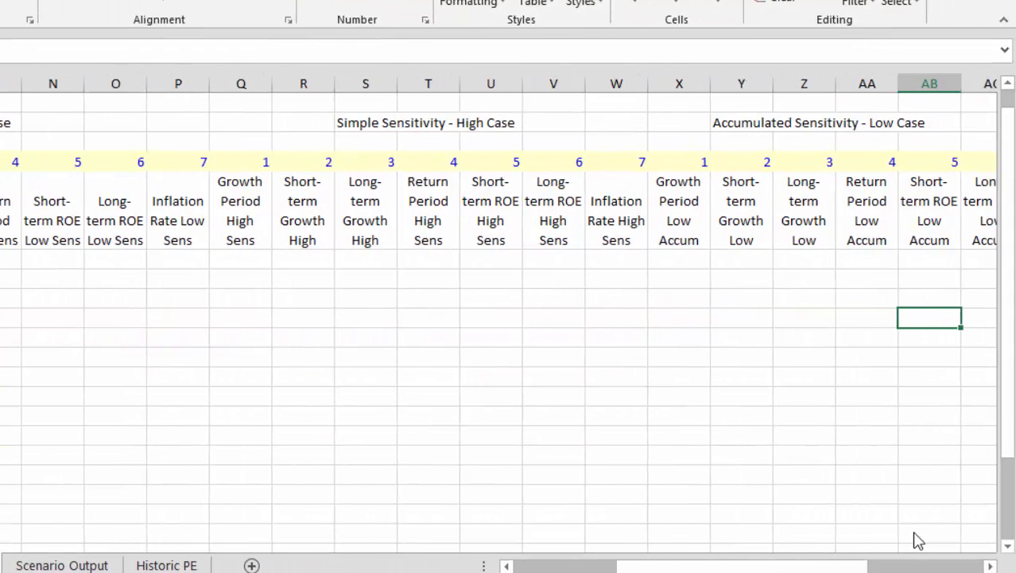
{"action": "key", "text": "Left"}
{"action": "key", "text": "Left"}
{"action": "key", "text": "Left"}
{"action": "key", "text": "Left"}
{"action": "key", "text": "Left"}
{"action": "key", "text": "Left"}
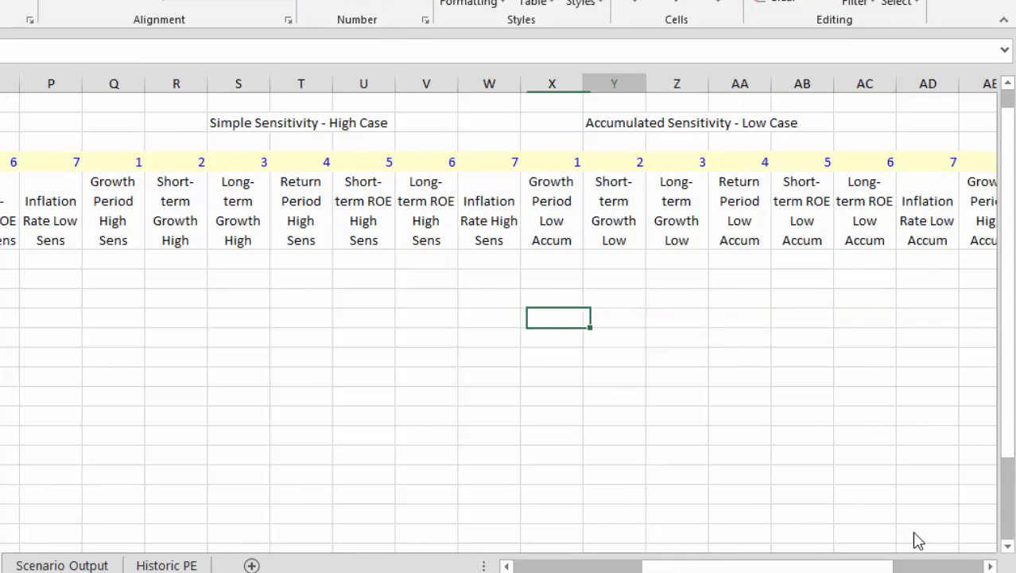
- Look further along the row to the column headings of the Accumulated Sensitivity - High Case section
{"action": "key", "text": "Right"}
{"action": "key", "text": "Right"}
{"action": "key", "text": "Right"}
{"action": "key", "text": "Right"}
{"action": "key", "text": "Right"}
{"action": "key", "text": "Right"}
{"action": "key", "text": "Right"}
{"action": "key", "text": "Right"}
{"action": "key", "text": "Right"}
{"action": "key", "text": "Right"}
{"action": "key", "text": "Right"}
{"action": "key", "text": "Right"}
{"action": "key", "text": "Right"}
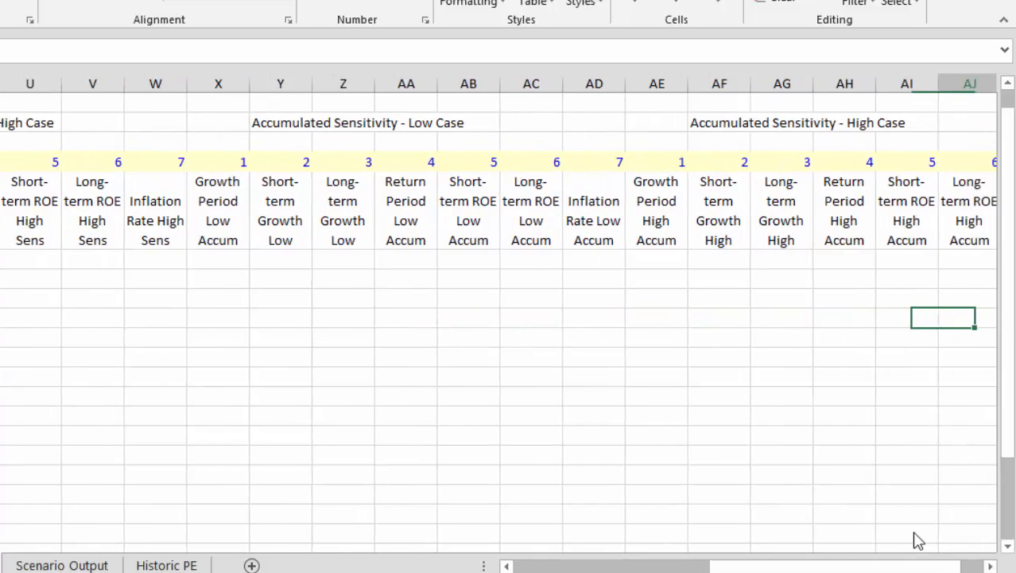
- Return along the Growth Period row to J10, the first cell of the Simple Sensitivity - Low Case section
{"action": "key", "text": "Left"}
{"action": "key", "text": "Left"}
{"action": "key", "text": "Left"}
{"action": "key", "text": "Left"}
{"action": "key", "text": "Left"}
{"action": "key", "text": "Left"}
{"action": "key", "text": "Left"}
{"action": "key", "text": "Left"}
{"action": "key", "text": "Left"}
{"action": "key", "text": "Left"}
{"action": "key", "text": "Left"}
{"action": "key", "text": "Left"}
{"action": "key", "text": "Left"}
{"action": "key", "text": "Left"}
{"action": "key", "text": "Left"}
{"action": "key", "text": "Left"}
{"action": "key", "text": "Left"}
{"action": "key", "text": "Left"}
{"action": "key", "text": "Left"}
{"action": "key", "text": "Left"}
{"action": "key", "text": "Left"}
{"action": "key", "text": "Left"}
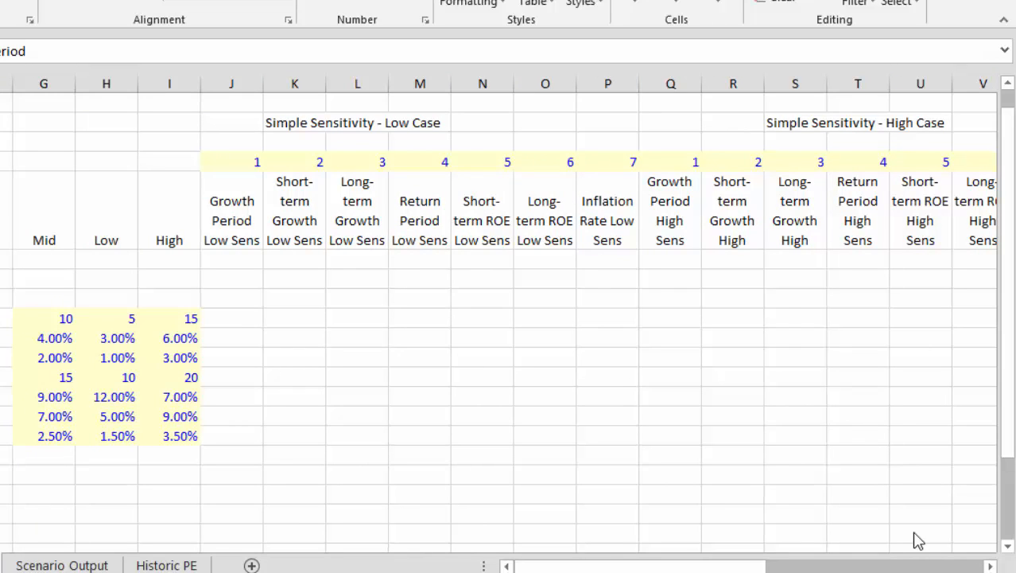
{"action": "key", "text": "Right"}
{"action": "key", "text": "Right"}
{"action": "key", "text": "Right"}
{"action": "key", "text": "Right"}
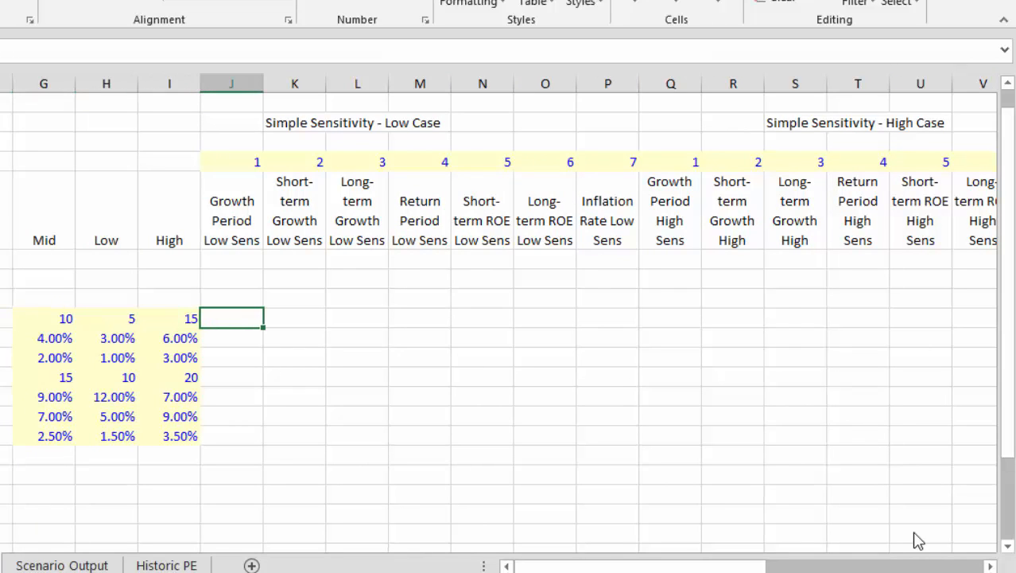
- Start an IF formula in J10 whose test begins with the Growth Period number, column-locked as $B10
{"action": "type", "text": "=if("}
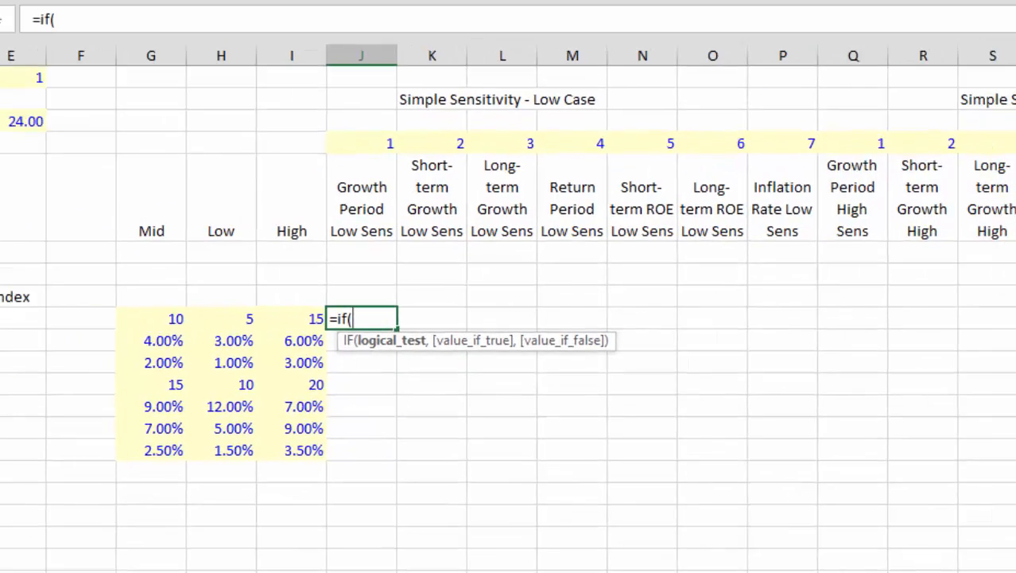
{"action": "key", "text": "Left"}
{"action": "key", "text": "Left"}
{"action": "key", "text": "Left"}
{"action": "key", "text": "Left"}
{"action": "key", "text": "Left"}
{"action": "key", "text": "Left"}
{"action": "key", "text": "Left"}
{"action": "key", "text": "Left"}
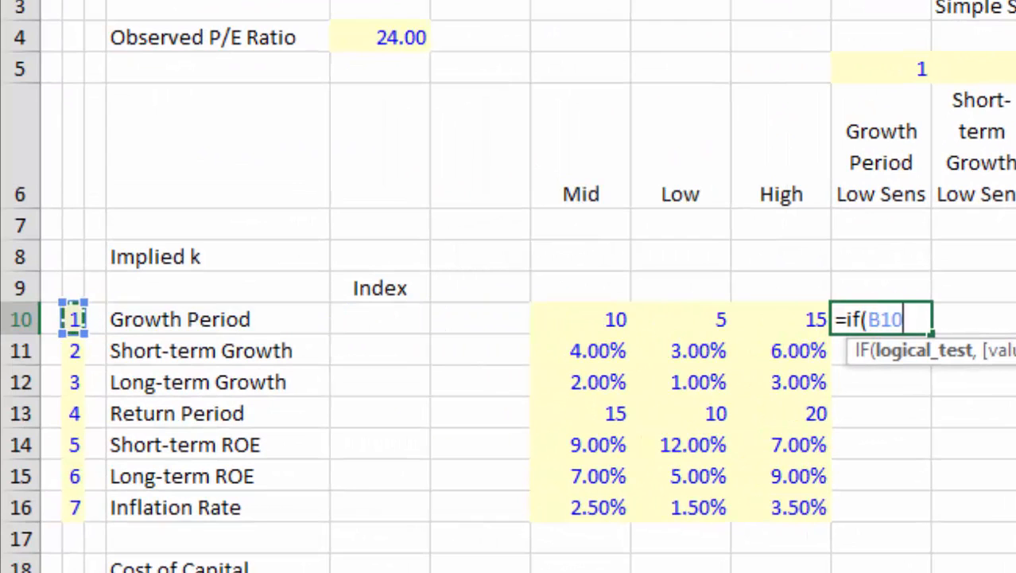
{"action": "key", "text": "F4"}
{"action": "key", "text": "F4"}
{"action": "key", "text": "F4"}
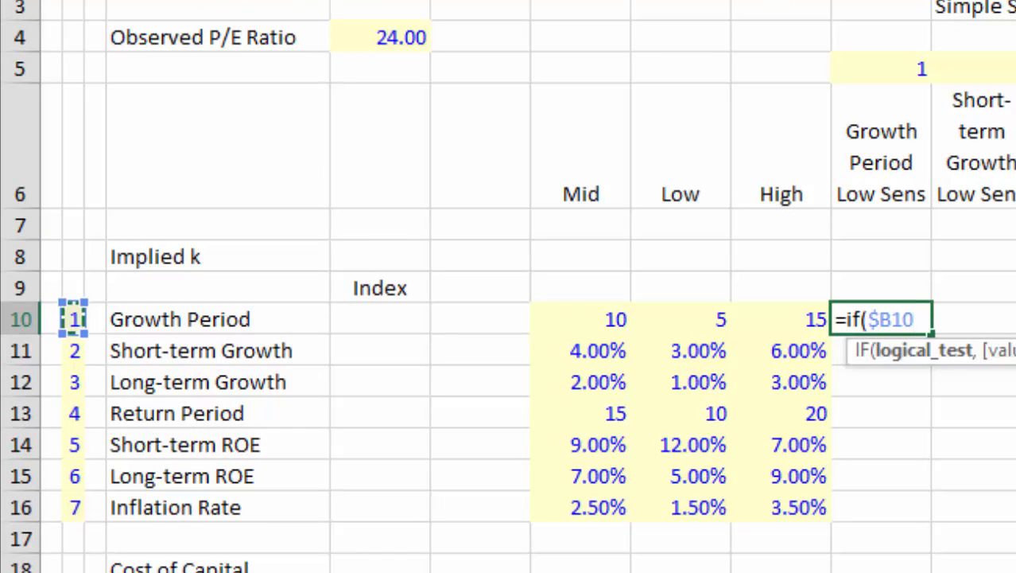
- Complete the IF test in J10 by comparing $B10 with the column number above, row-locked as J$5
{"action": "type", "text": "="}
{"action": "key", "text": "Up"}
{"action": "key", "text": "Up"}
{"action": "key", "text": "Up"}
{"action": "key", "text": "Up"}
{"action": "key", "text": "Up"}
{"action": "key", "text": "Up"}
{"action": "key", "text": "Up"}
{"action": "key", "text": "Up"}
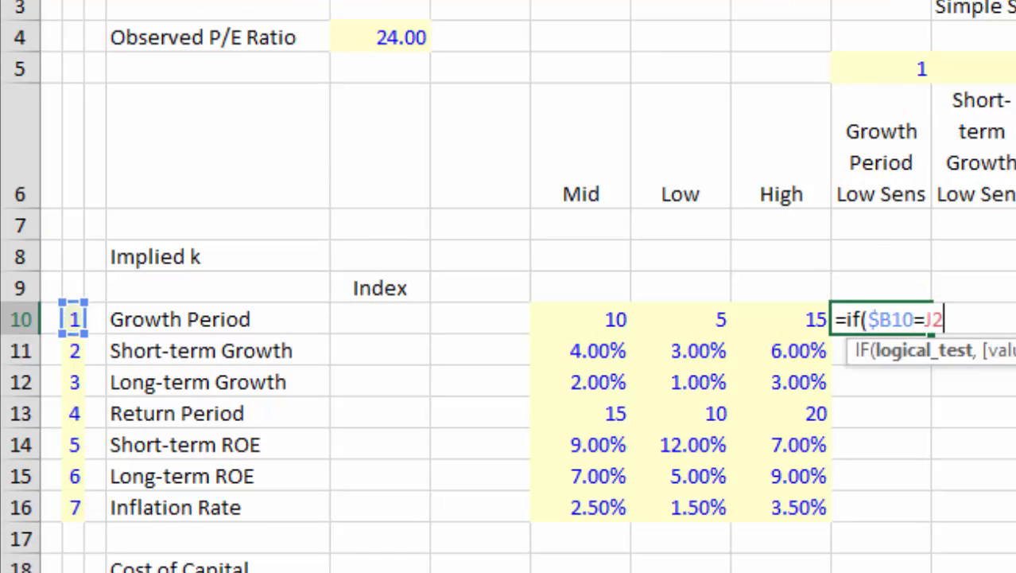
{"action": "key", "text": "Down"}
{"action": "key", "text": "Down"}
{"action": "key", "text": "Down"}
{"action": "key", "text": "F4"}
{"action": "key", "text": "F4"}
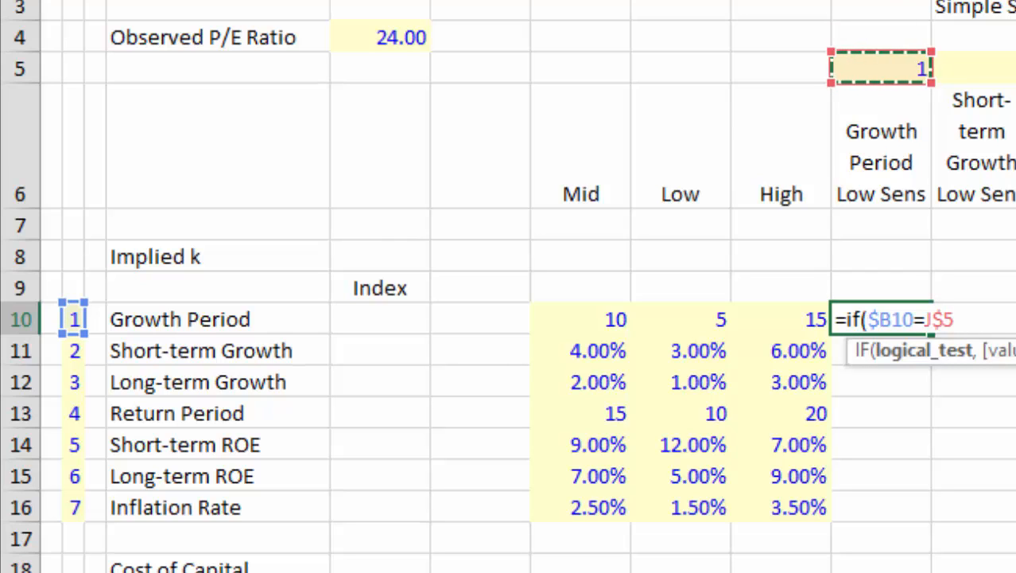
- Add the Growth Period Low value as the IF's true result in J10, column-locked as $H10
{"action": "type", "text": ","}
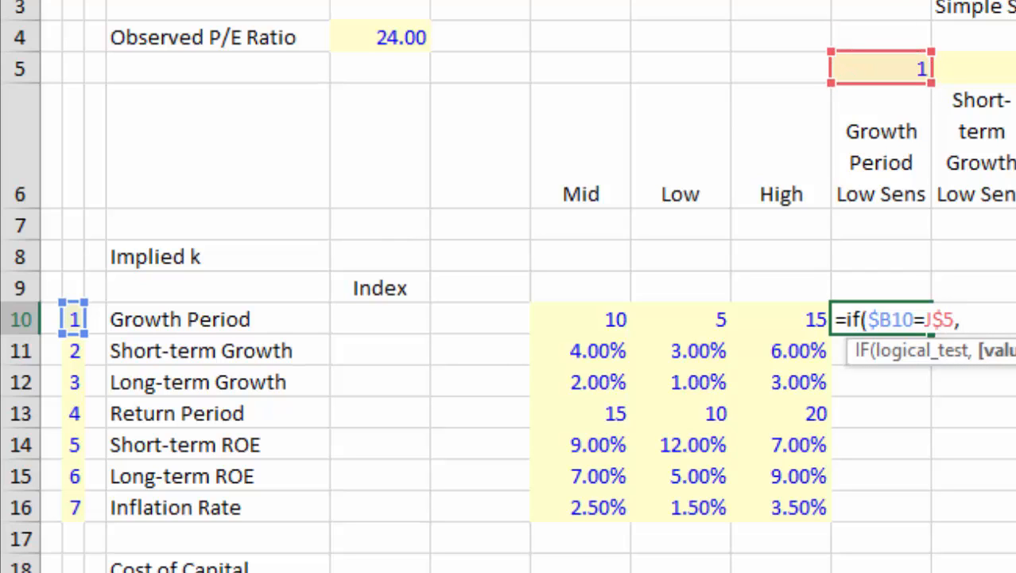
{"action": "key", "text": "Left"}
{"action": "key", "text": "Left"}
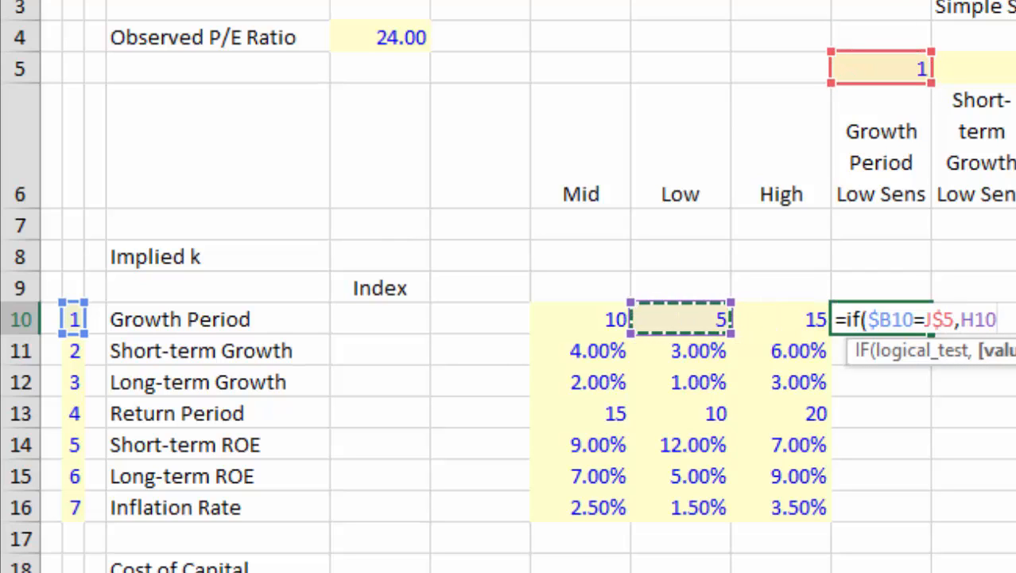
{"action": "key", "text": "F4"}
{"action": "key", "text": "F4"}
{"action": "key", "text": "F4"}
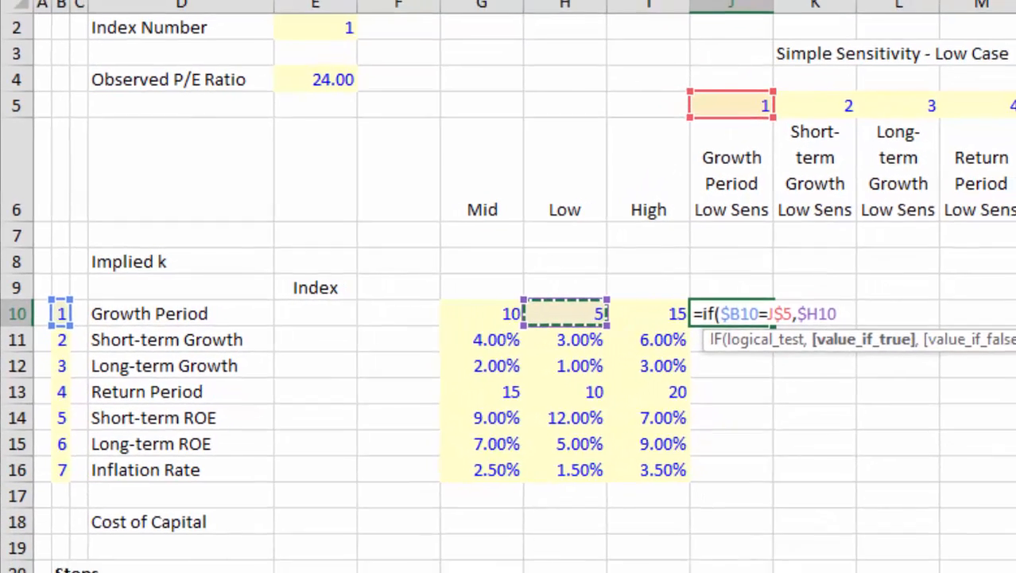
- Add the Mid Growth Period value as the false result, row-locked as G$10, and enter the formula in J10
{"action": "type", "text": ","}
{"action": "key", "text": "Left"}
{"action": "key", "text": "Left"}
{"action": "key", "text": "Left"}
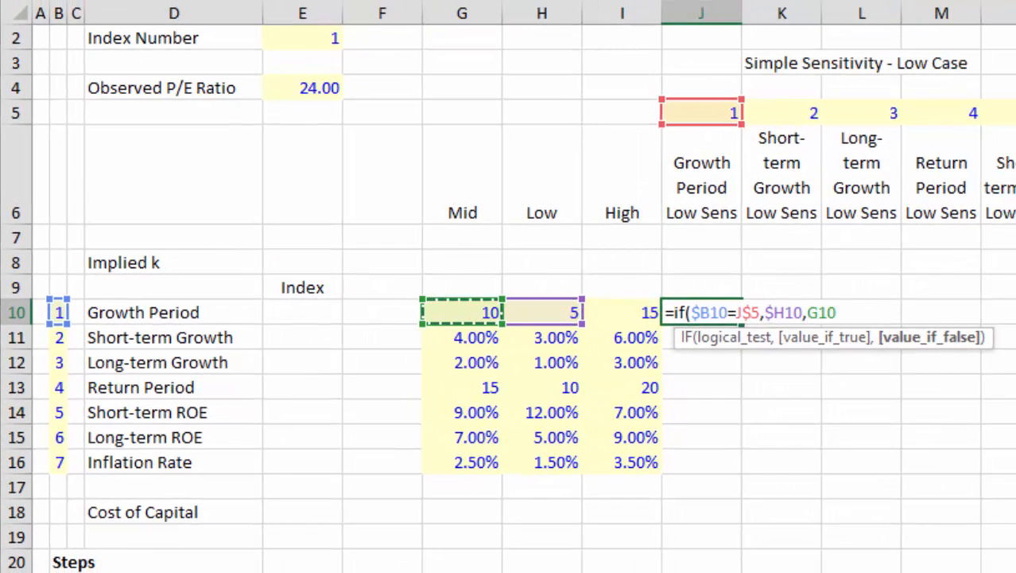
{"action": "key", "text": "F4"}
{"action": "key", "text": "F4"}
{"action": "key", "text": "Return"}
{"action": "key", "text": "Up"}
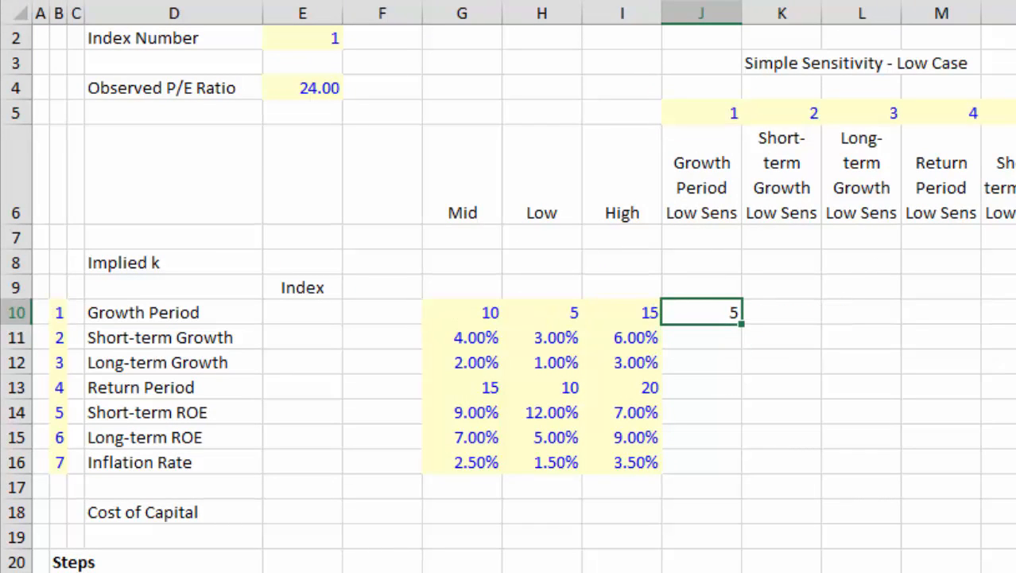
- Copy the J10 formula along the Growth Period row across all sensitivity columns and return to J10
{"action": "key", "text": "ctrl+shift+r"}
{"action": "key", "text": "shift+Down"}
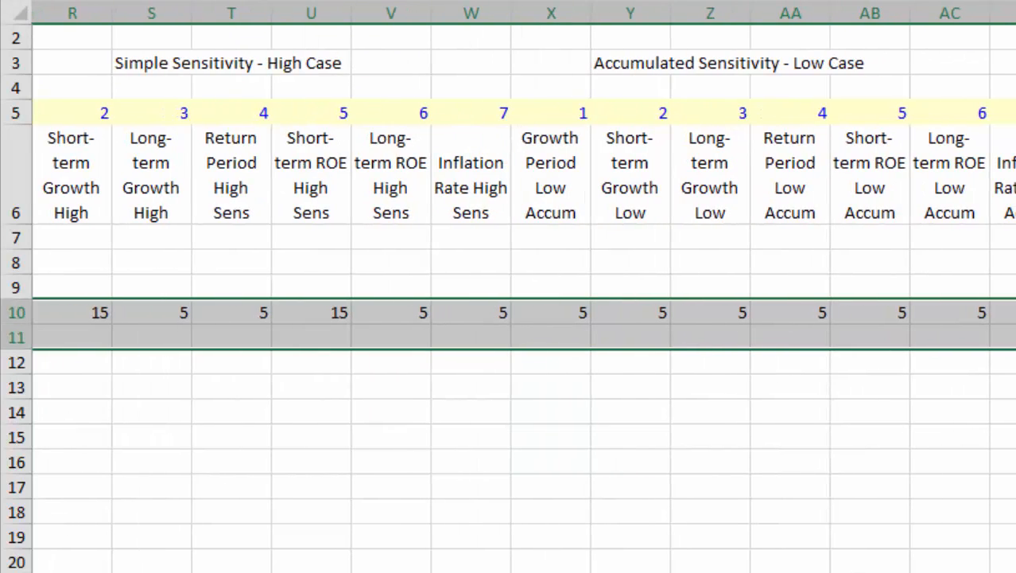
{"action": "key", "text": "ctrl+Left"}
{"action": "key", "text": "Right"}
{"action": "key", "text": "Right"}
- Fill the J10 formula down through the Inflation Rate row, J16
{"action": "key", "text": "shift+Down"}
{"action": "key", "text": "shift+Down"}
{"action": "key", "text": "shift+Down"}
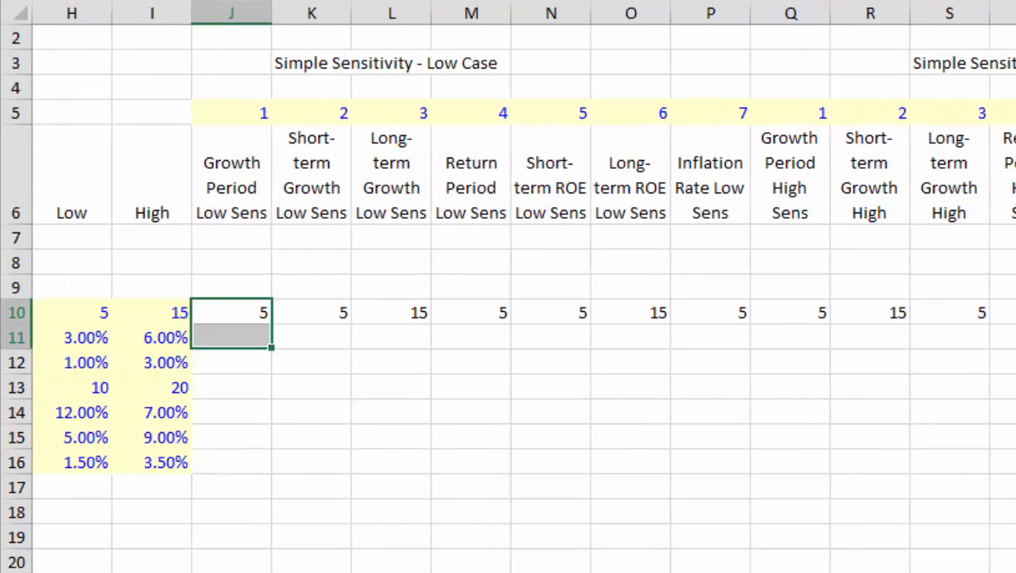
{"action": "key", "text": "shift+Down"}
{"action": "key", "text": "shift+Down"}
{"action": "key", "text": "shift+Down"}
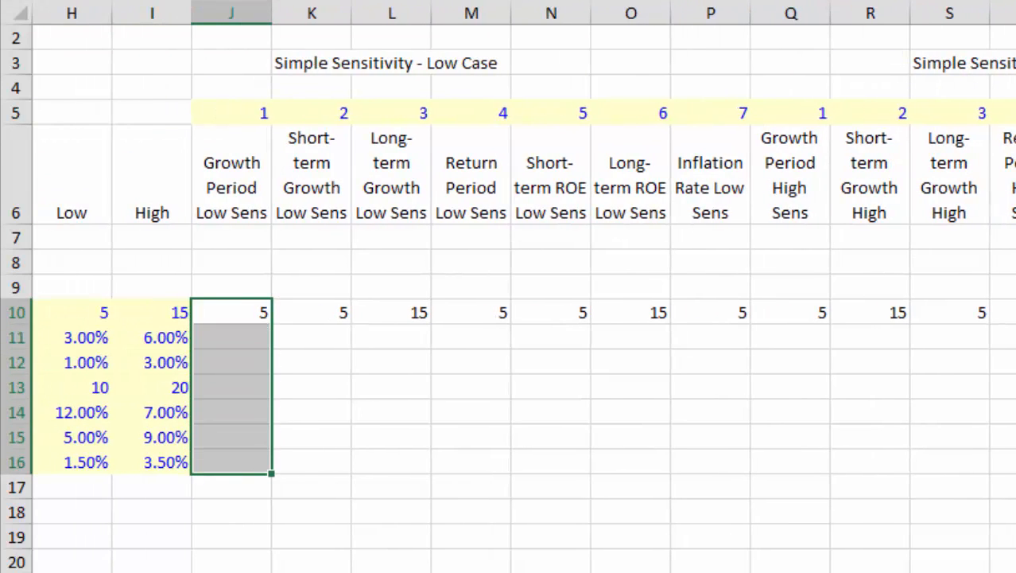
{"action": "key", "text": "ctrl+e"}
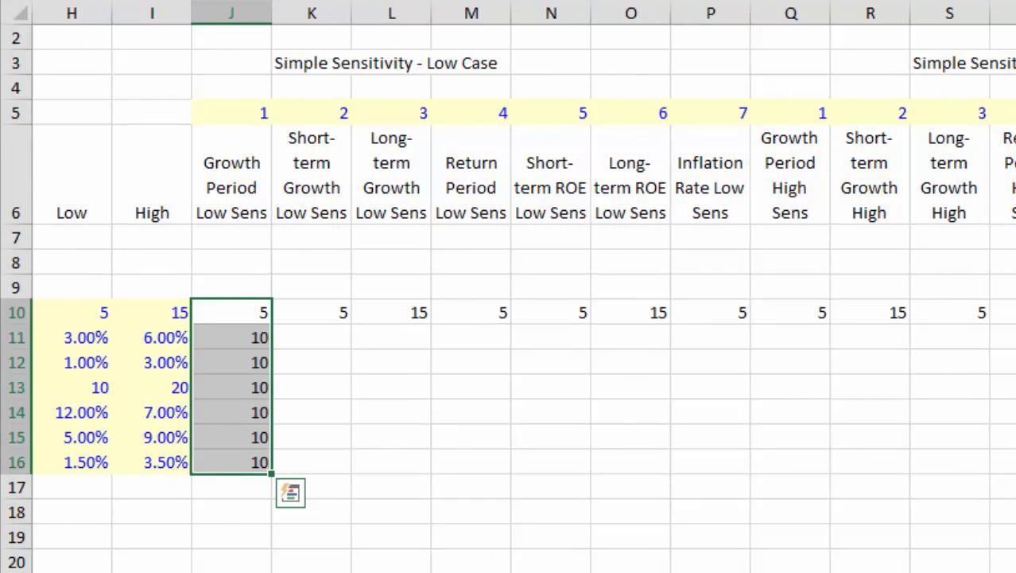
{"action": "key", "text": "F2"}
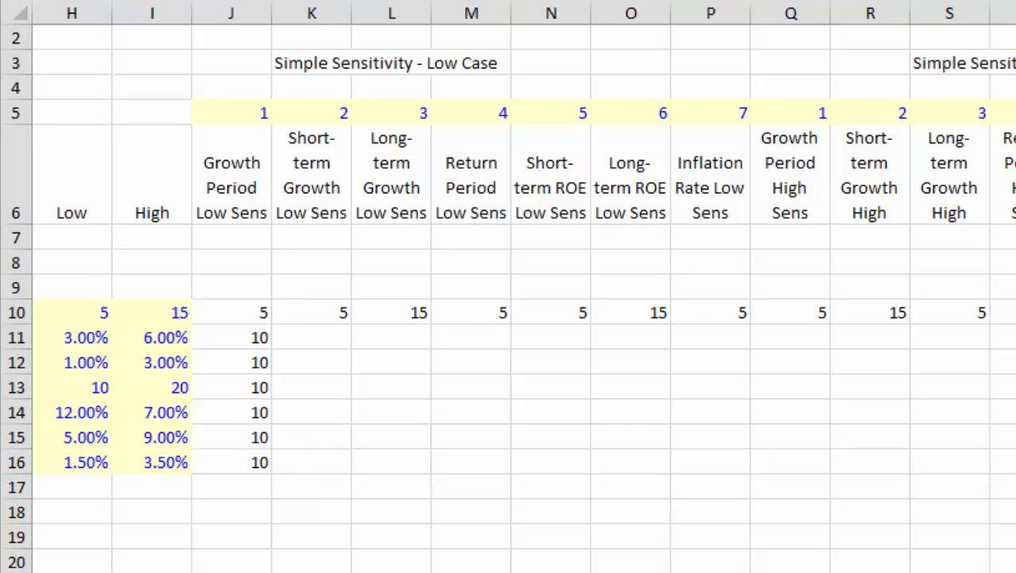
{"action": "key", "text": "Left"}
{"action": "key", "text": "Left"}
{"action": "key", "text": "Left"}
{"action": "key", "text": "Left"}
{"action": "key", "text": "Left"}
{"action": "key", "text": "Left"}
{"action": "key", "text": "Up"}
{"action": "key", "text": "Up"}
{"action": "key", "text": "Up"}
{"action": "key", "text": "Up"}
{"action": "key", "text": "Up"}
{"action": "key", "text": "Up"}
{"action": "key", "text": "Up"}
{"action": "key", "text": "Up"}
{"action": "key", "text": "Up"}
{"action": "key", "text": "Up"}
{"action": "key", "text": "Up"}
{"action": "key", "text": "Up"}
{"action": "key", "text": "Up"}
{"action": "key", "text": "Left"}
{"action": "key", "text": "Left"}
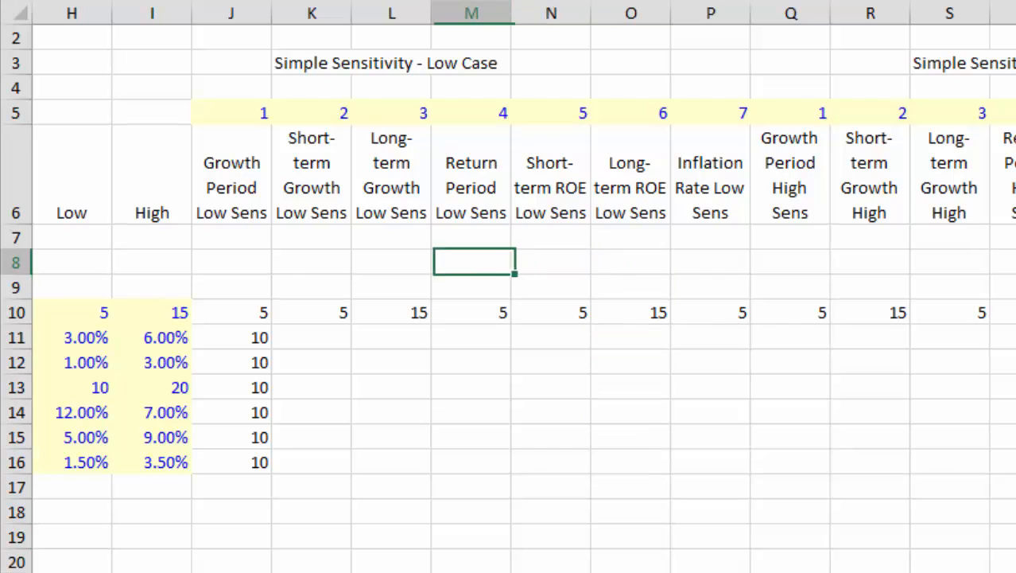
- Copy the formulas in J11:J16 across all the sensitivity columns
{"action": "key", "text": "Left"}
{"action": "key", "text": "Down"}
{"action": "key", "text": "Down"}
{"action": "key", "text": "Down"}
{"action": "key", "text": "Left"}
{"action": "key", "text": "Left"}
{"action": "key", "text": "shift+Down"}
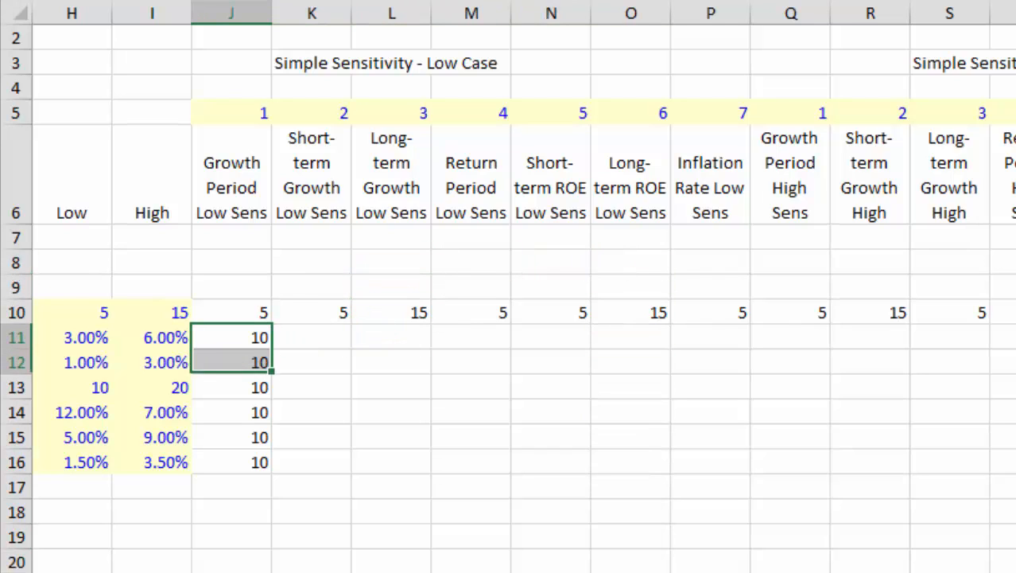
{"action": "key", "text": "shift+Down"}
{"action": "key", "text": "shift+Down"}
{"action": "key", "text": "shift+Down"}
{"action": "key", "text": "shift+Down"}
{"action": "key", "text": "ctrl+shift+r"}
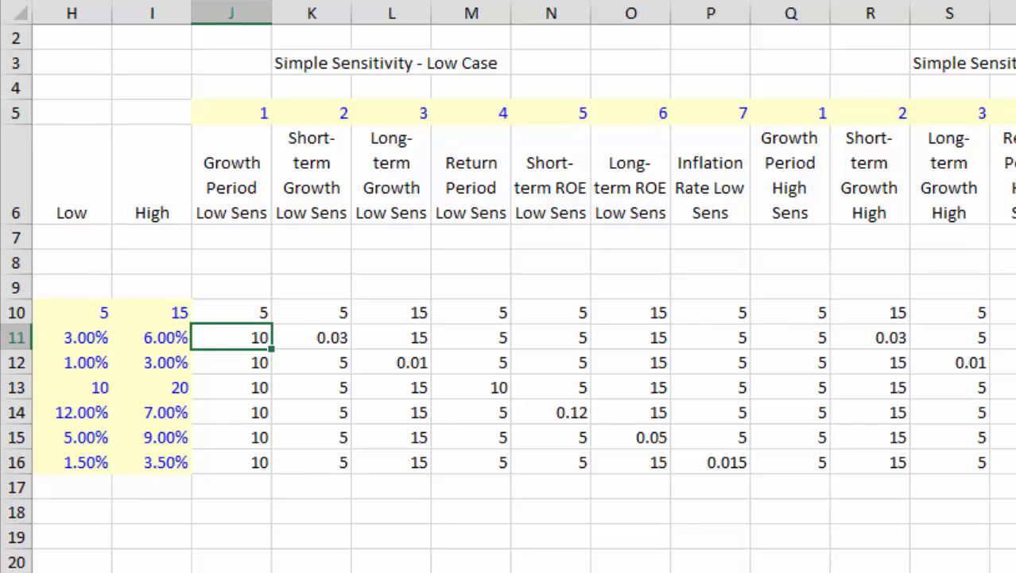
- Go back to J10 and compare the filled Low Case cells with the Mid, Low and High inputs
{"action": "key", "text": "Up"}
{"action": "key", "text": "Left"}
{"action": "key", "text": "Left"}
{"action": "key", "text": "Left"}
{"action": "key", "text": "Left"}
{"action": "key", "text": "Right"}
{"action": "key", "text": "Right"}
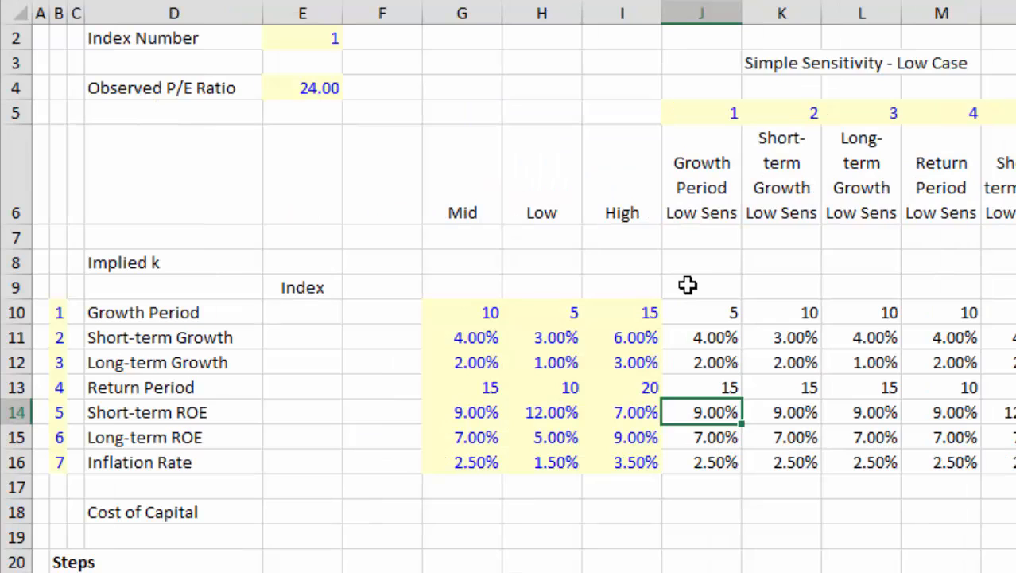
- Change the true result of the IF formula in Q10, the first Simple Sensitivity - High Case cell, to the High value $I10
{"action": "key", "text": "Up"}
{"action": "key", "text": "Up"}
{"action": "key", "text": "Up"}
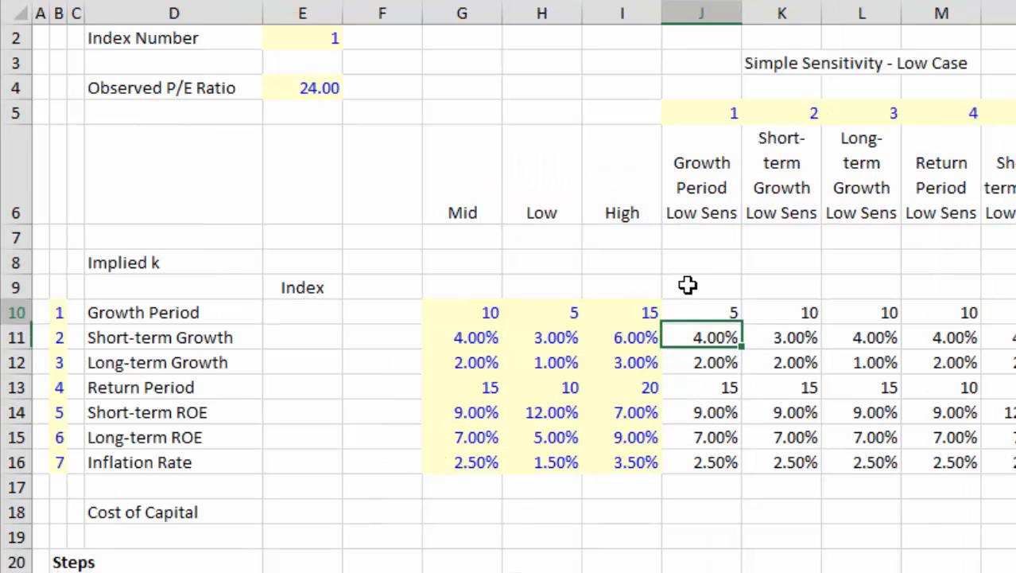
{"action": "key", "text": "Up"}
{"action": "key", "text": "Right"}
{"action": "key", "text": "Right"}
{"action": "key", "text": "Right"}
{"action": "key", "text": "Right"}
{"action": "key", "text": "Right"}
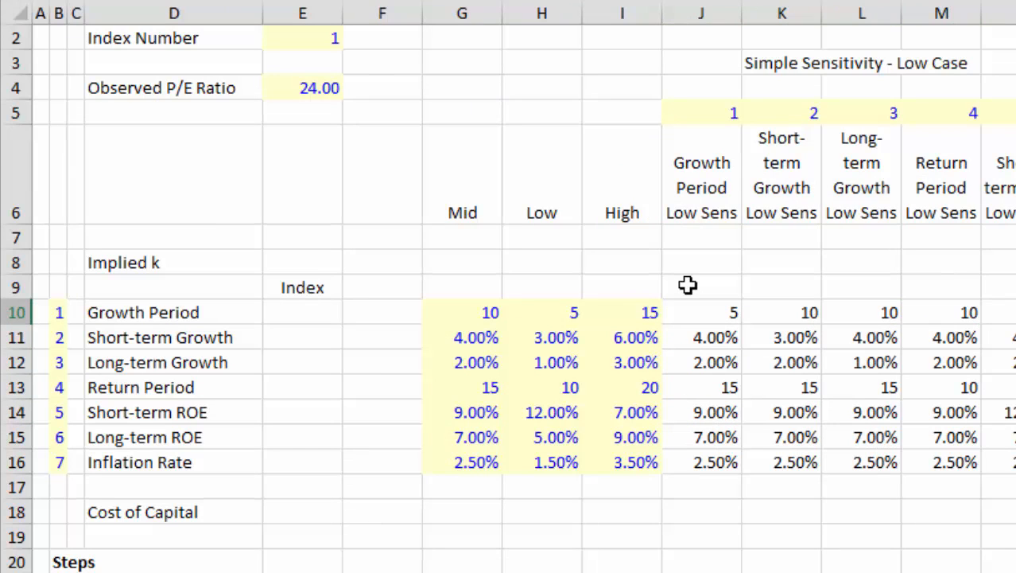
{"action": "key", "text": "F2"}
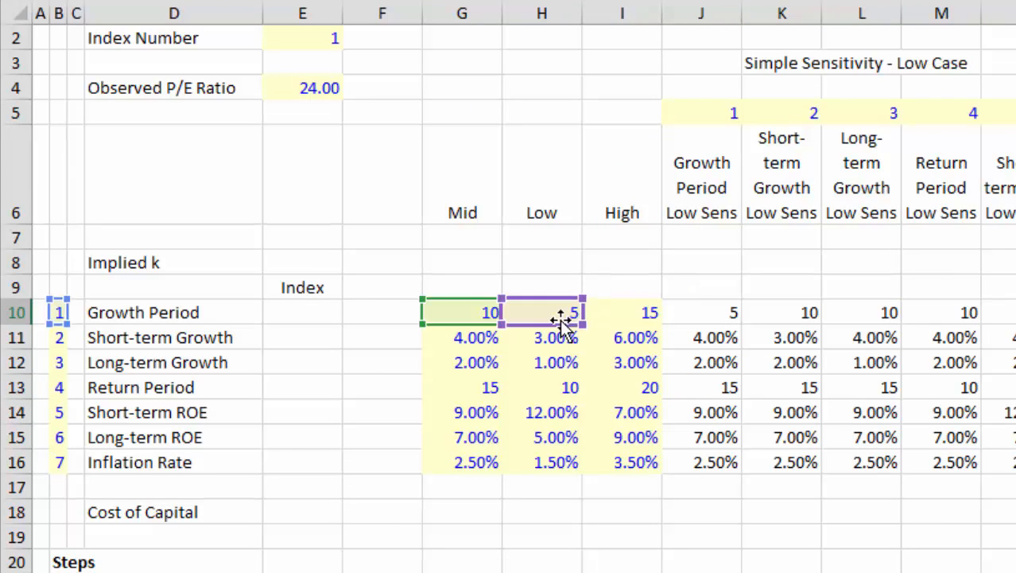
{"action": "left_click_drag", "start_coordinate": [562, 320], "coordinate": [615, 327]}
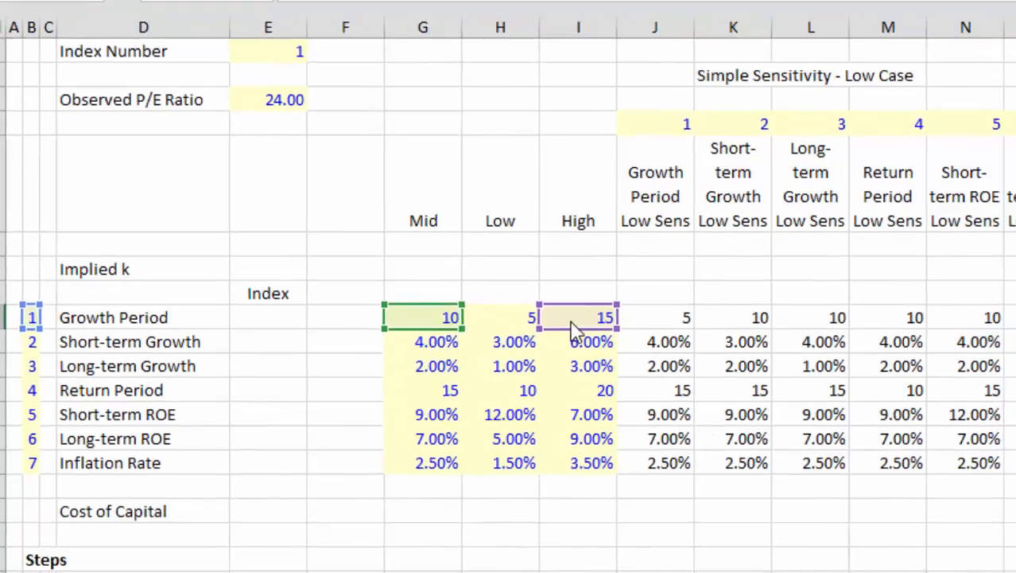
{"action": "key", "text": "Return"}
{"action": "key", "text": "Up"}
- Fill the High Case formulas from row 10 down to row 16 in columns Q to W
{"action": "key", "text": "ctrl+shift+Right"}
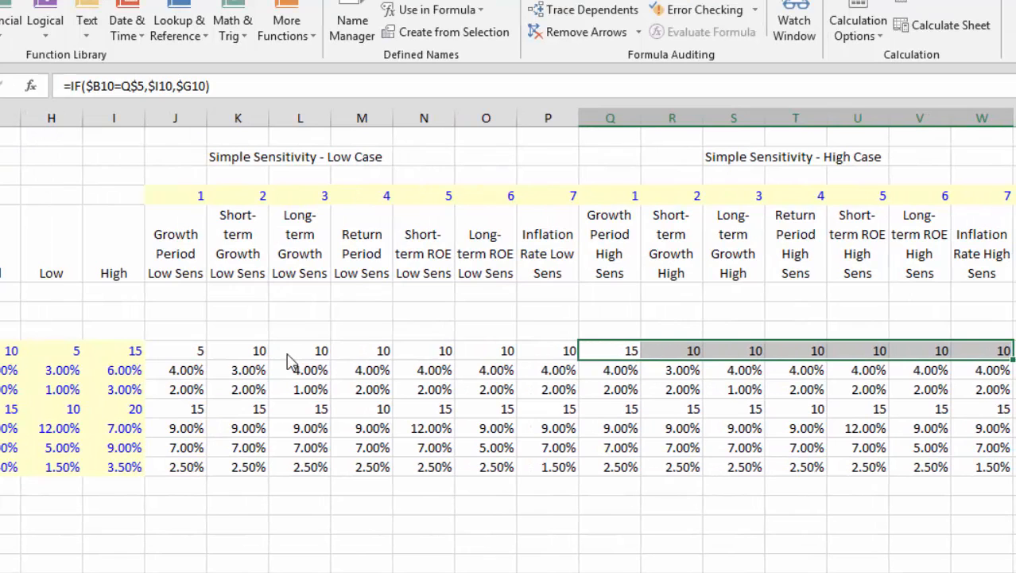
{"action": "key", "text": "shift+Down"}
{"action": "key", "text": "shift+Down"}
{"action": "key", "text": "shift+Down"}
{"action": "key", "text": "shift+Down"}
{"action": "key", "text": "shift+Down"}
{"action": "key", "text": "shift+Down"}
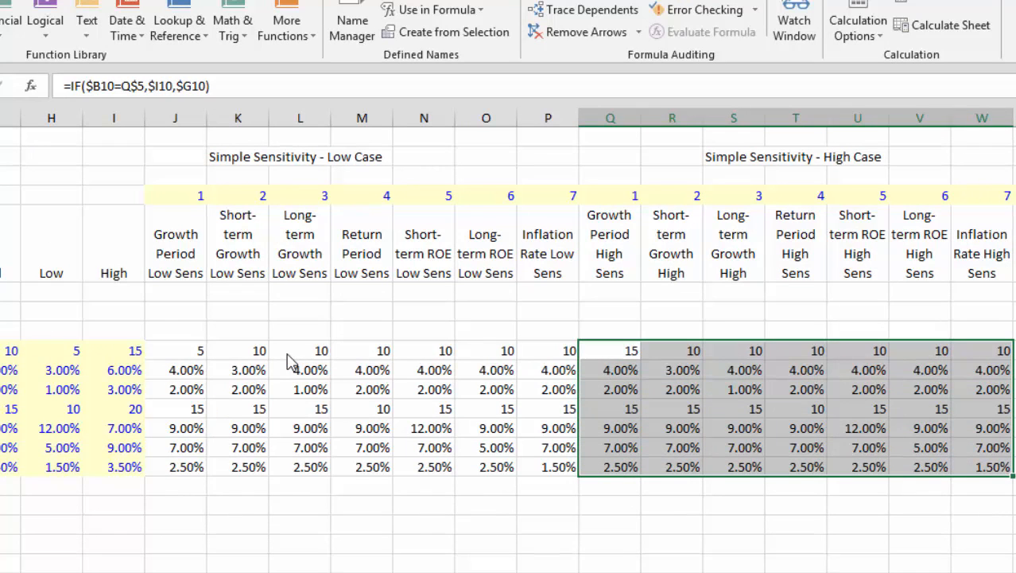
{"action": "key", "text": "ctrl+d"}
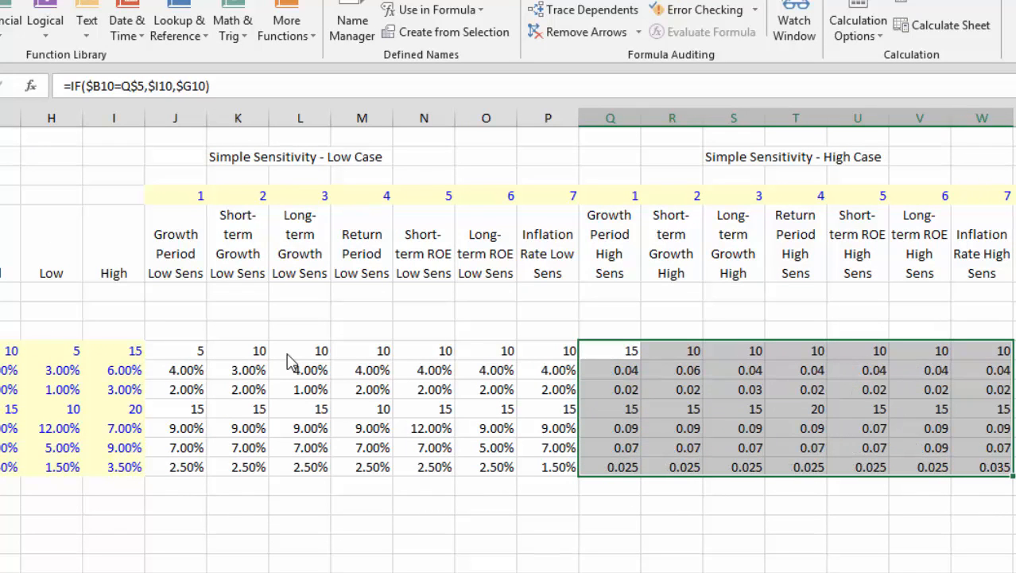
- Change the IF test in X10, the first Accumulated Sensitivity - Low Case cell, to $B10<=X$5
{"action": "key", "text": "Right"}
{"action": "key", "text": "Right"}
{"action": "key", "text": "Right"}
{"action": "key", "text": "Right"}
{"action": "key", "text": "Right"}
{"action": "key", "text": "Right"}
{"action": "key", "text": "Right"}
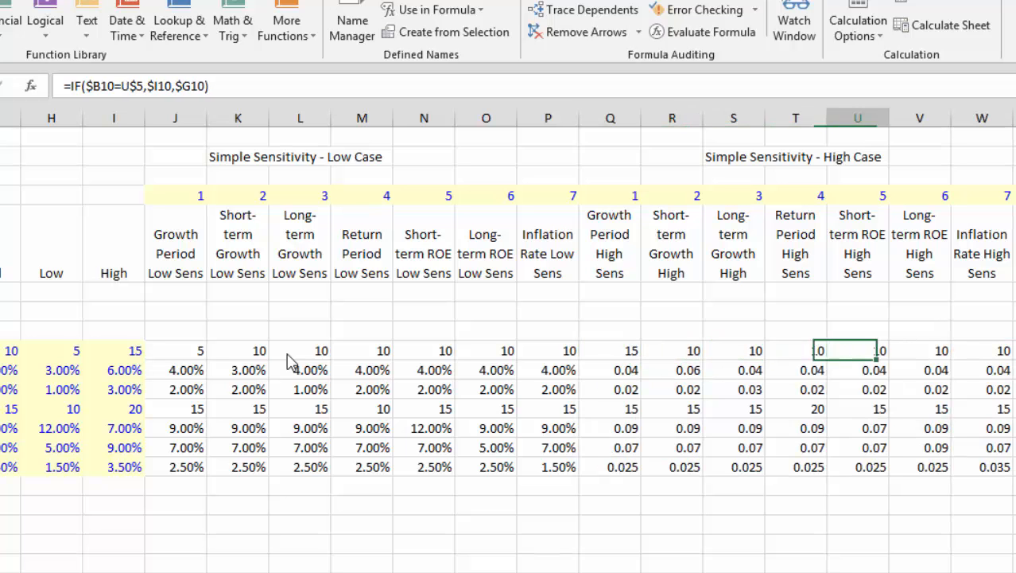
{"action": "key", "text": "Left"}
{"action": "key", "text": "F2"}
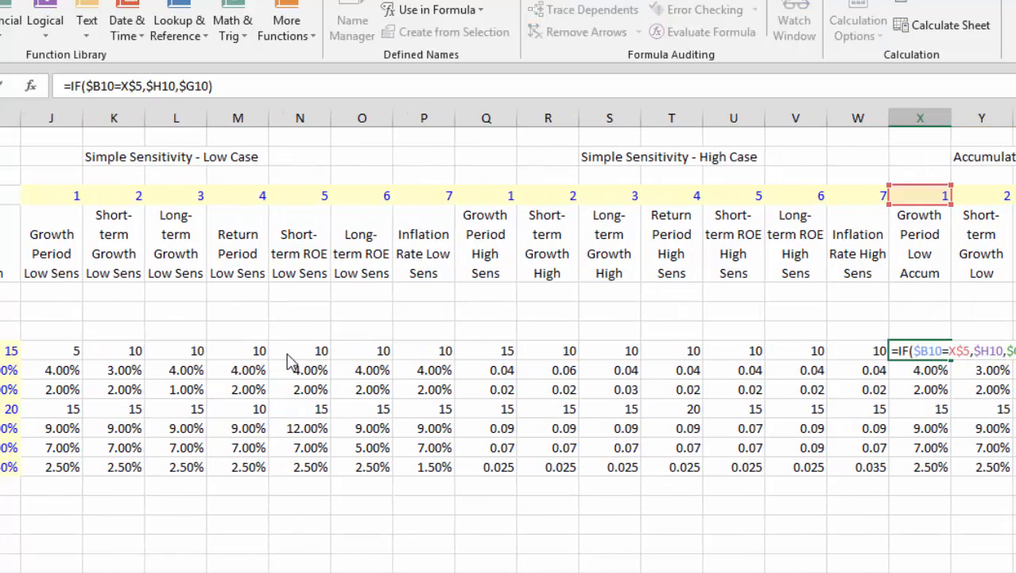
{"action": "key", "text": "Left"}
{"action": "key", "text": "Left"}
{"action": "key", "text": "Left"}
{"action": "key", "text": "Left"}
{"action": "key", "text": "Left"}
{"action": "key", "text": "Left"}
{"action": "key", "text": "Left"}
{"action": "key", "text": "Left"}
{"action": "key", "text": "Left"}
{"action": "key", "text": "Left"}
{"action": "key", "text": "Left"}
{"action": "key", "text": "Left"}
{"action": "key", "text": "Left"}
{"action": "key", "text": "Left"}
{"action": "key", "text": "Left"}
{"action": "key", "text": "Left"}
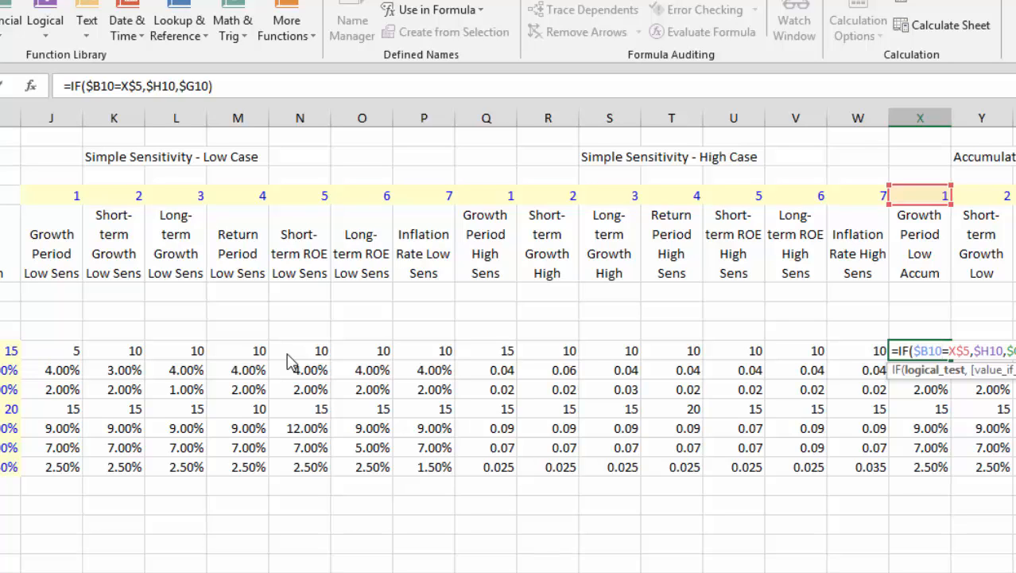
{"action": "type", "text": "<"}
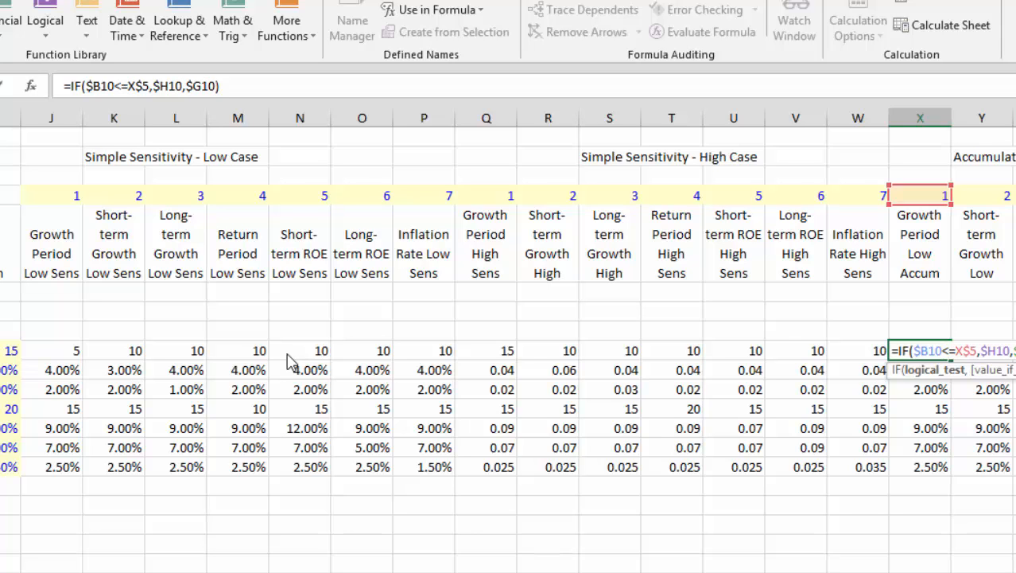
{"action": "key", "text": "Return"}
{"action": "key", "text": "Up"}
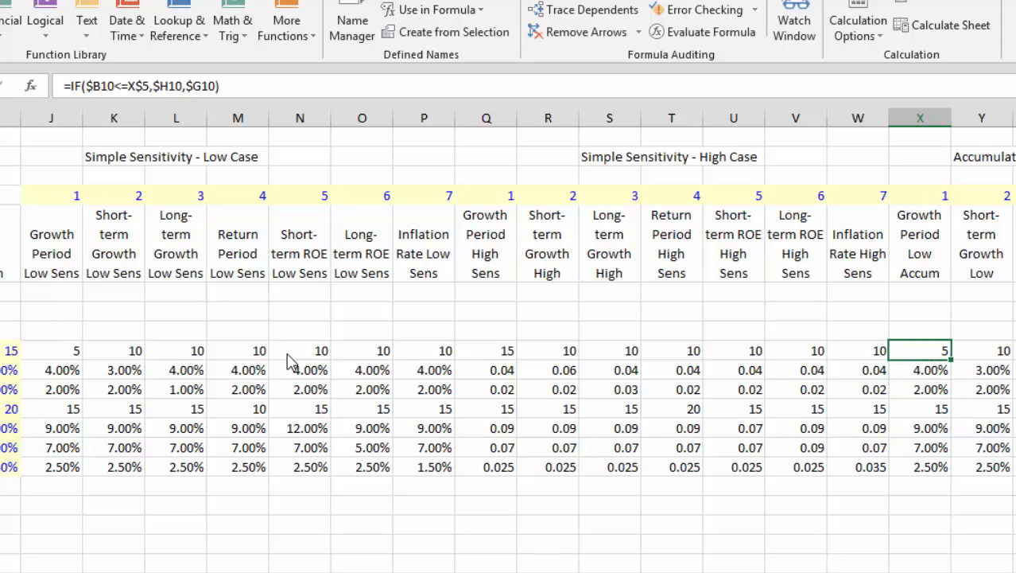
- Fill the X10 formula with the <= test across the accumulated sensitivity columns and down to row 16
{"action": "key", "text": "ctrl+shift+Right"}
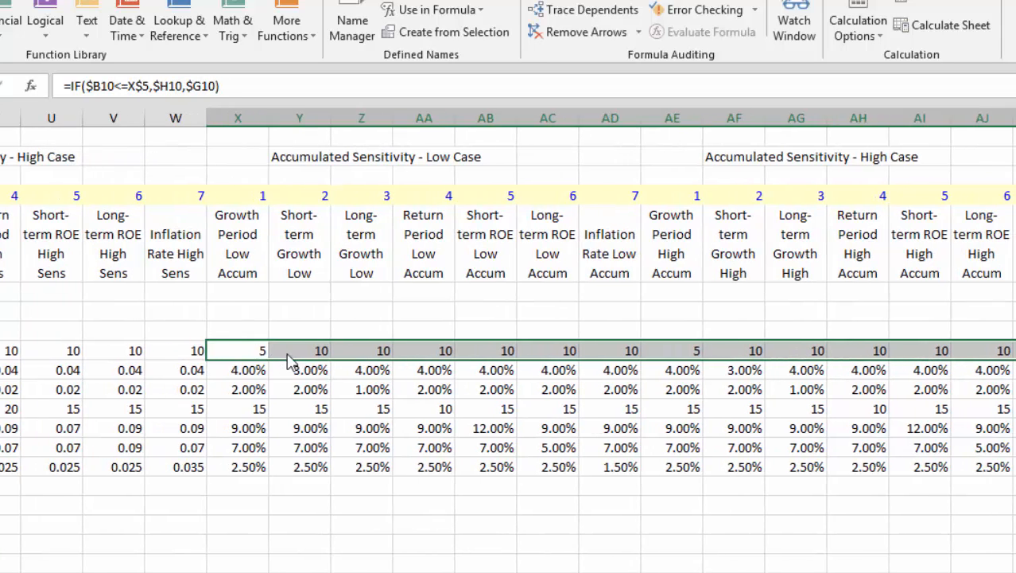
{"action": "key", "text": "ctrl+r"}
{"action": "key", "text": "shift+Down"}
{"action": "key", "text": "shift+Down"}
{"action": "key", "text": "shift+Down"}
{"action": "key", "text": "shift+Down"}
{"action": "key", "text": "shift+Down"}
{"action": "key", "text": "shift+Down"}
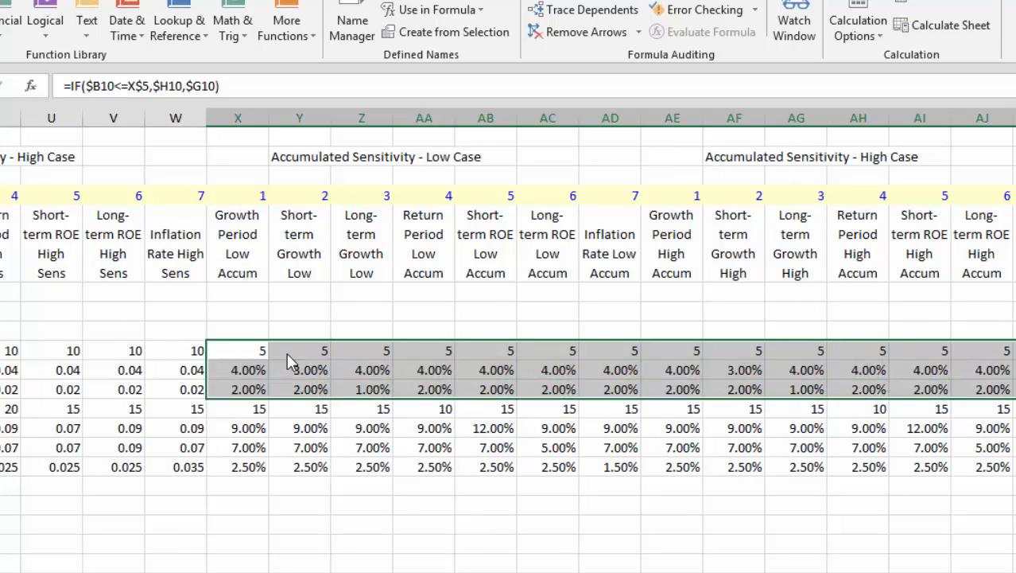
{"action": "key", "text": "ctrl+d"}
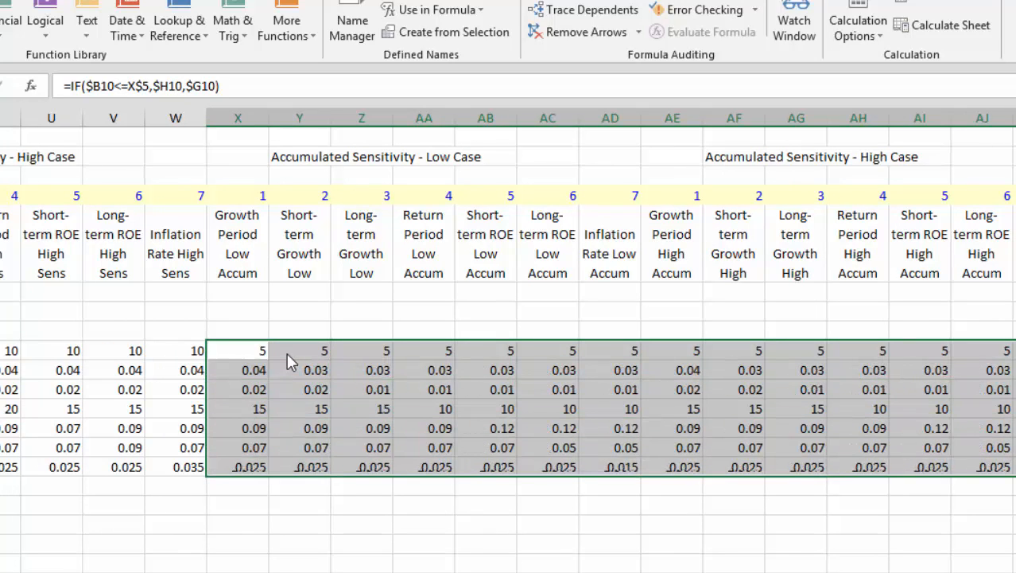
- Change the comparison in X10's IF test to greater than or equal, $B10>=X$5
{"action": "key", "text": "Left"}
{"action": "key", "text": "Right"}
{"action": "key", "text": "F2"}
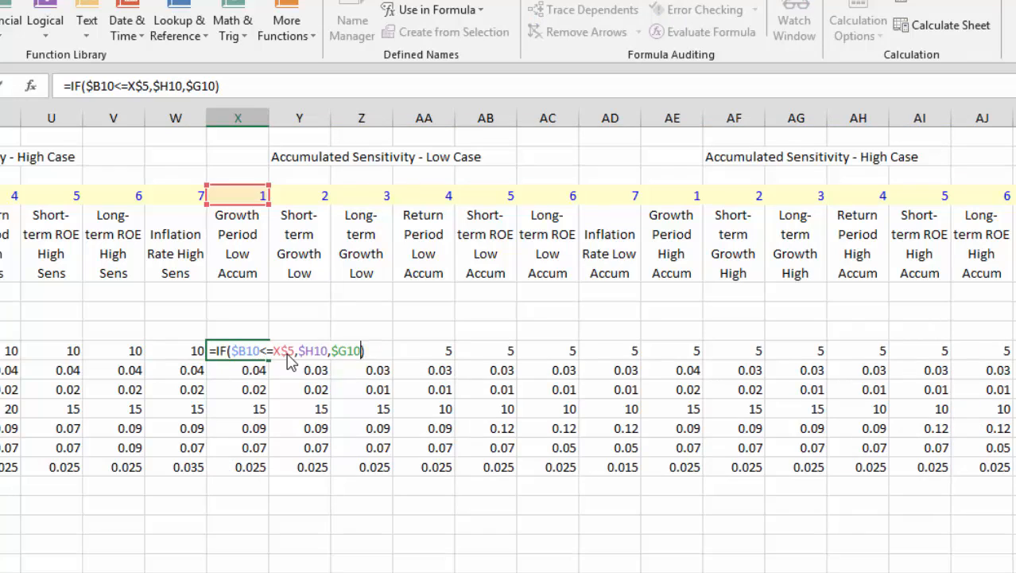
{"action": "left_click", "coordinate": [288, 355]}
{"action": "key", "text": "BackSpace"}
{"action": "type", "text": ">"}
{"action": "key", "text": "Return"}
{"action": "key", "text": "Up"}
- Refill the accumulated sensitivity columns with the X10 formula using the >= test, down to row 16
{"action": "key", "text": "ctrl+shift+Right"}
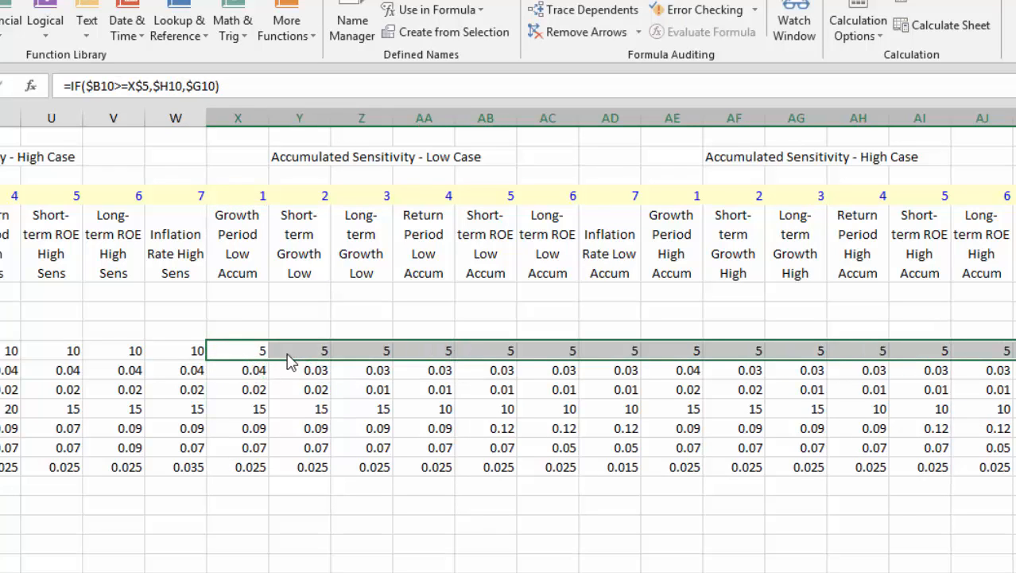
{"action": "key", "text": "ctrl+r"}
{"action": "key", "text": "shift+Down"}
{"action": "key", "text": "shift+Down"}
{"action": "key", "text": "shift+Down"}
{"action": "key", "text": "shift+Down"}
{"action": "key", "text": "shift+Down"}
{"action": "key", "text": "shift+Down"}
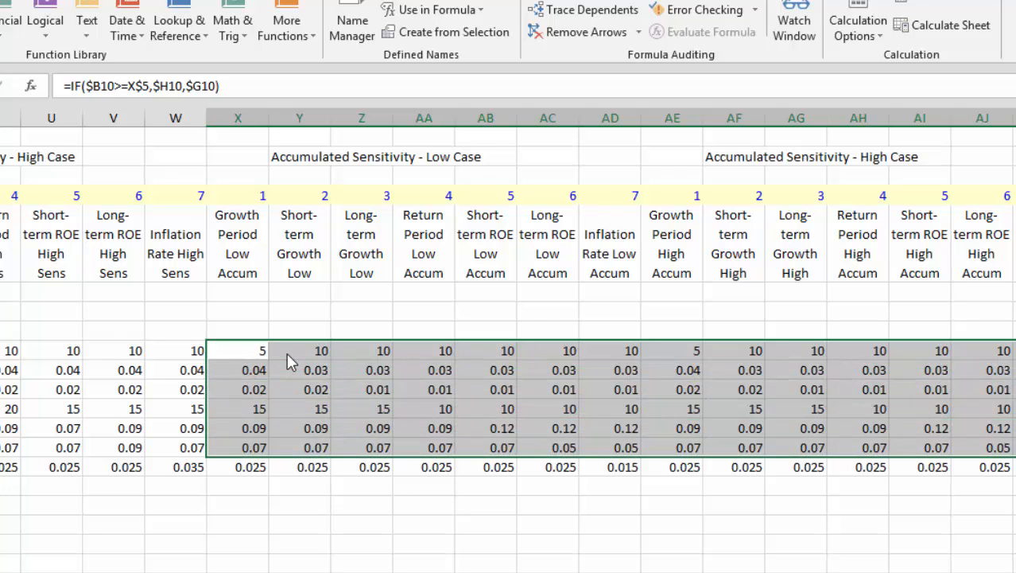
{"action": "key", "text": "ctrl+d"}
- Examine the formulas and values along the Short-term Growth and Long-term Growth rows of the Accumulated Sensitivity - Low Case section
{"action": "key", "text": "Down"}
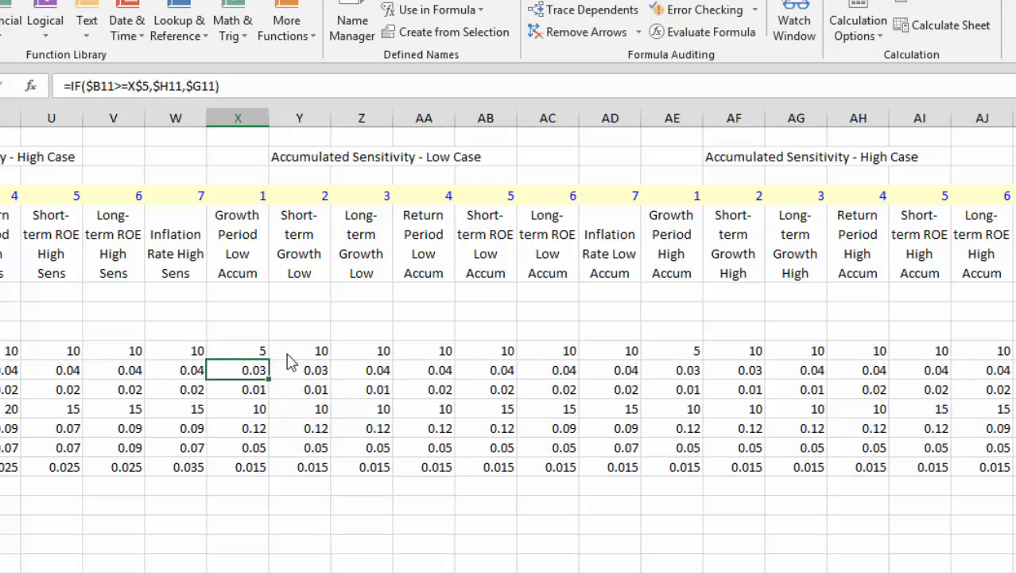
{"action": "key", "text": "Left"}
{"action": "key", "text": "Right"}
{"action": "key", "text": "Right"}
{"action": "key", "text": "Right"}
{"action": "key", "text": "Right"}
{"action": "key", "text": "Right"}
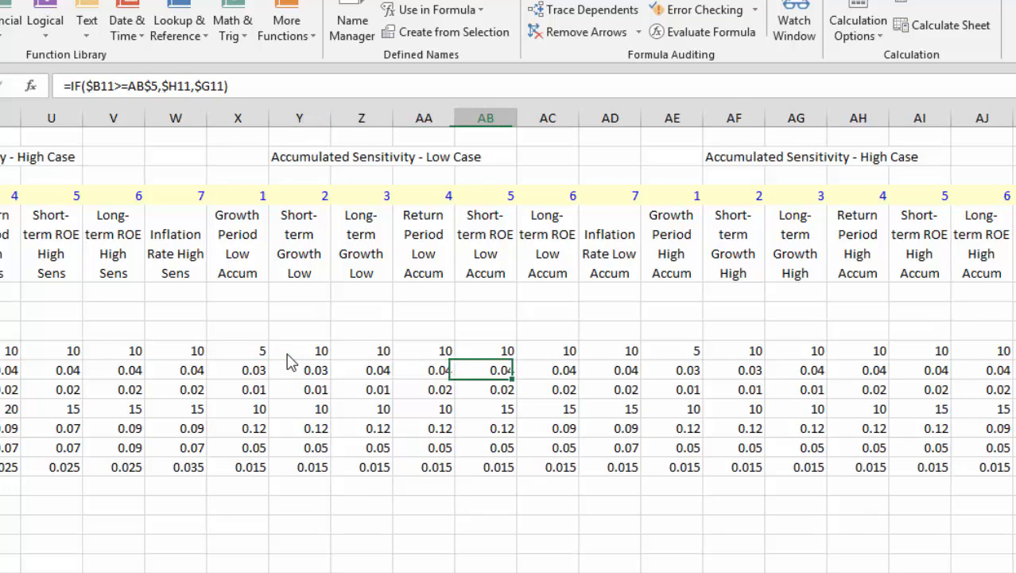
{"action": "key", "text": "Right"}
{"action": "key", "text": "Down"}
{"action": "key", "text": "Left"}
{"action": "key", "text": "Left"}
{"action": "key", "text": "Left"}
{"action": "key", "text": "Left"}
{"action": "key", "text": "Right"}
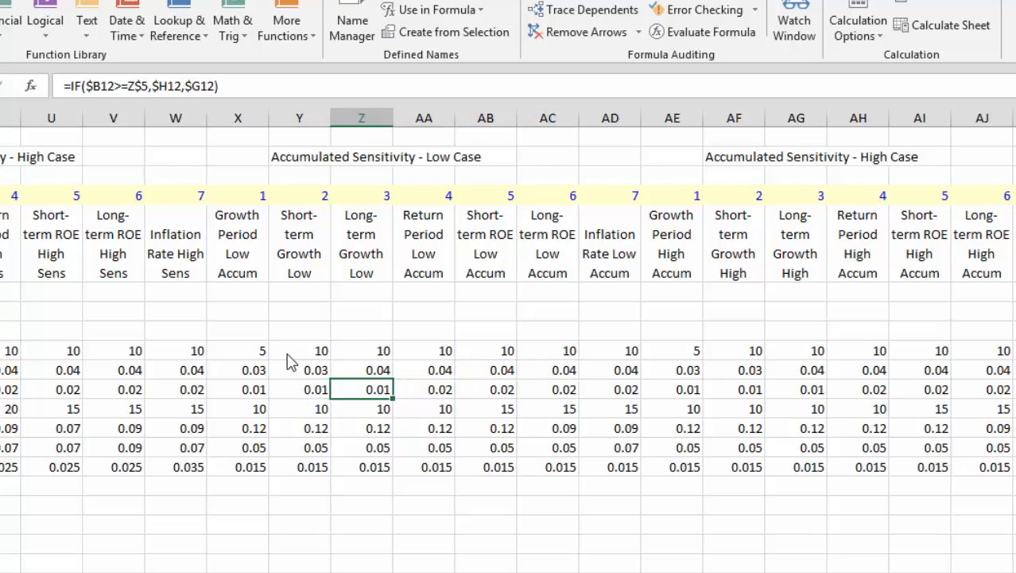
- Repoint the true result in AE10's IF formula from the Low assumption $H10 to the High assumption $I10
{"action": "key", "text": "Right"}
{"action": "key", "text": "Right"}
{"action": "key", "text": "Right"}
{"action": "key", "text": "Down"}
{"action": "key", "text": "Up"}
{"action": "key", "text": "Up"}
{"action": "key", "text": "Up"}
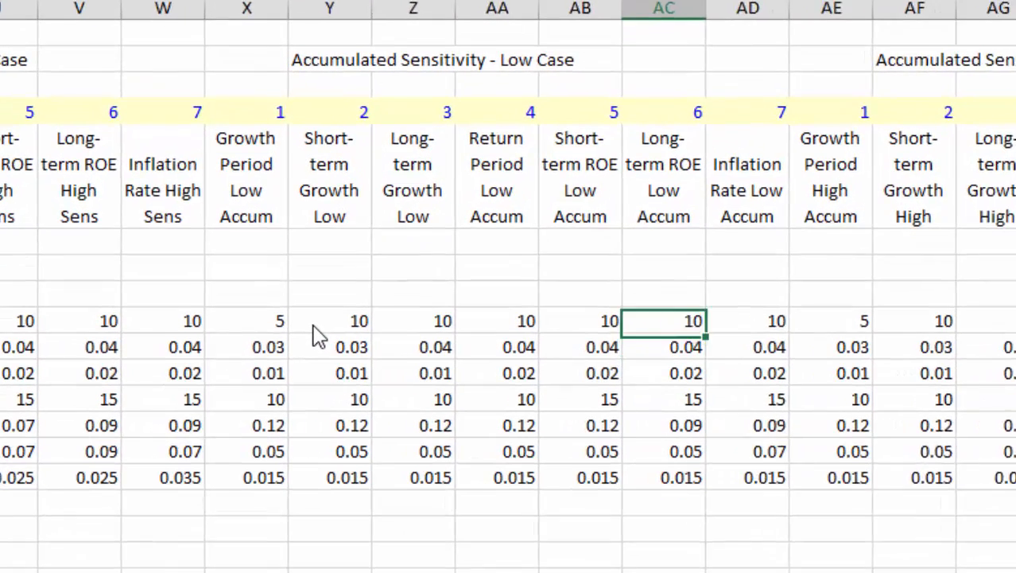
{"action": "key", "text": "Right"}
{"action": "key", "text": "Right"}
{"action": "key", "text": "F2"}
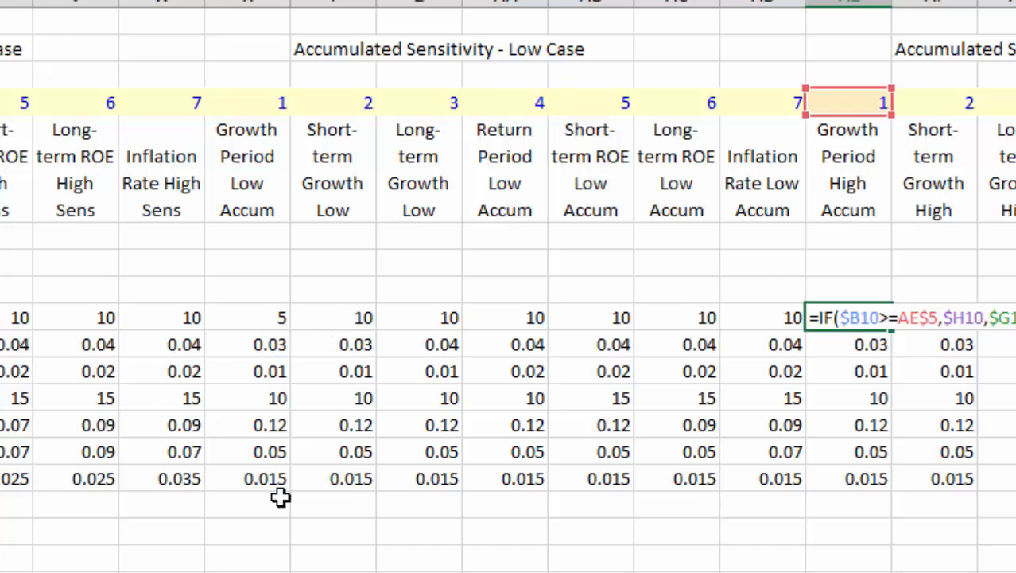
{"action": "scroll", "coordinate": [508, 286], "scroll_direction": "left", "scroll_amount": 5}
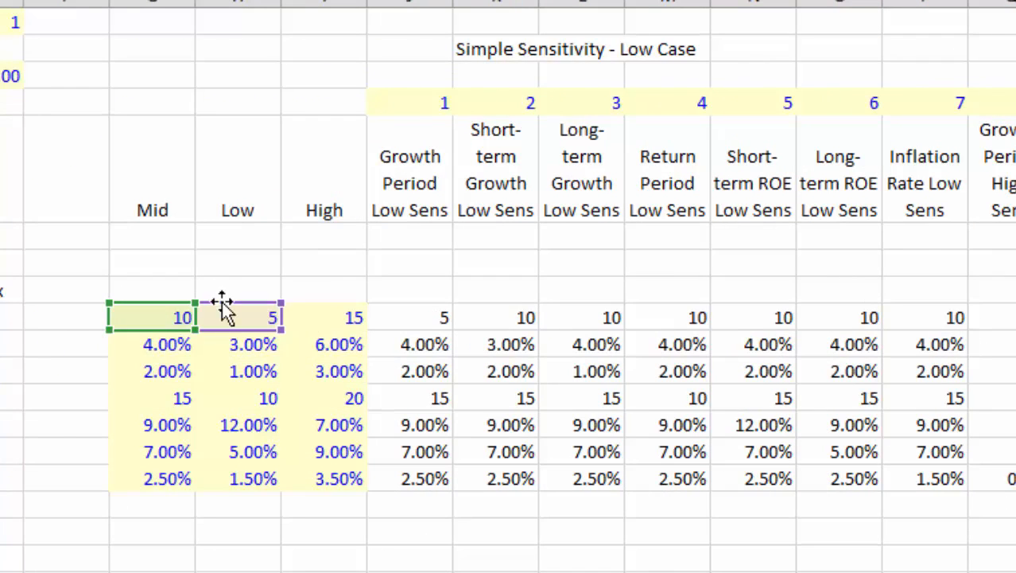
{"action": "left_click_drag", "start_coordinate": [227, 312], "coordinate": [306, 320]}
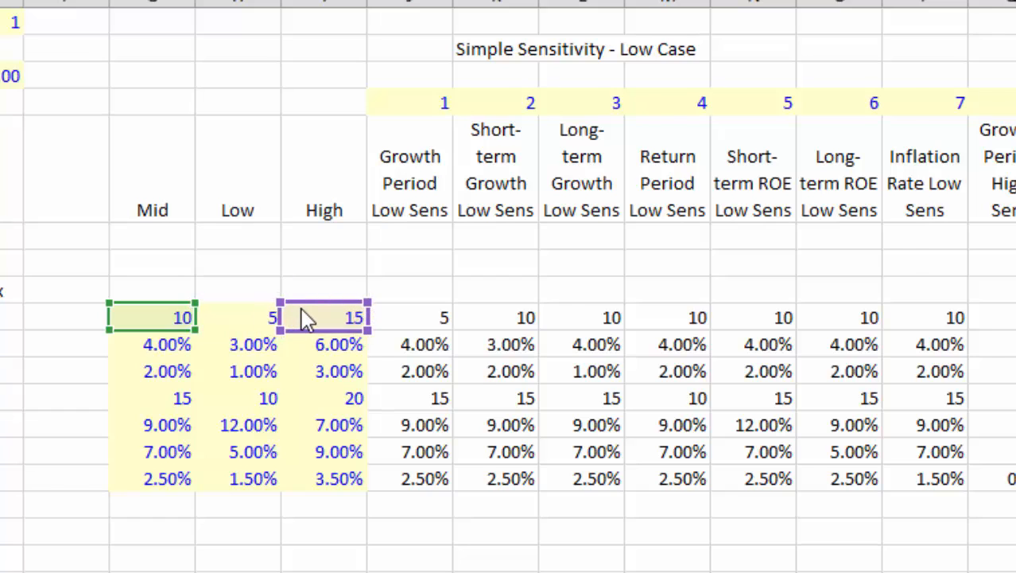
{"action": "scroll", "coordinate": [306, 318], "scroll_direction": "right", "scroll_amount": 5}
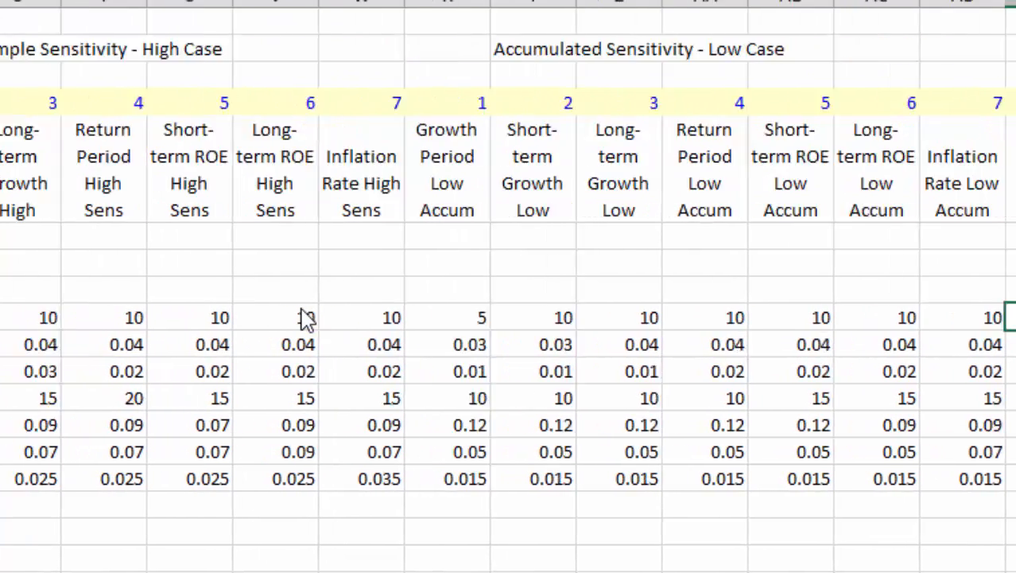
- Fill the AE10 formula across the Accumulated Sensitivity - High Case columns and down to row 16
{"action": "scroll", "coordinate": [307, 318], "scroll_direction": "right", "scroll_amount": 3}
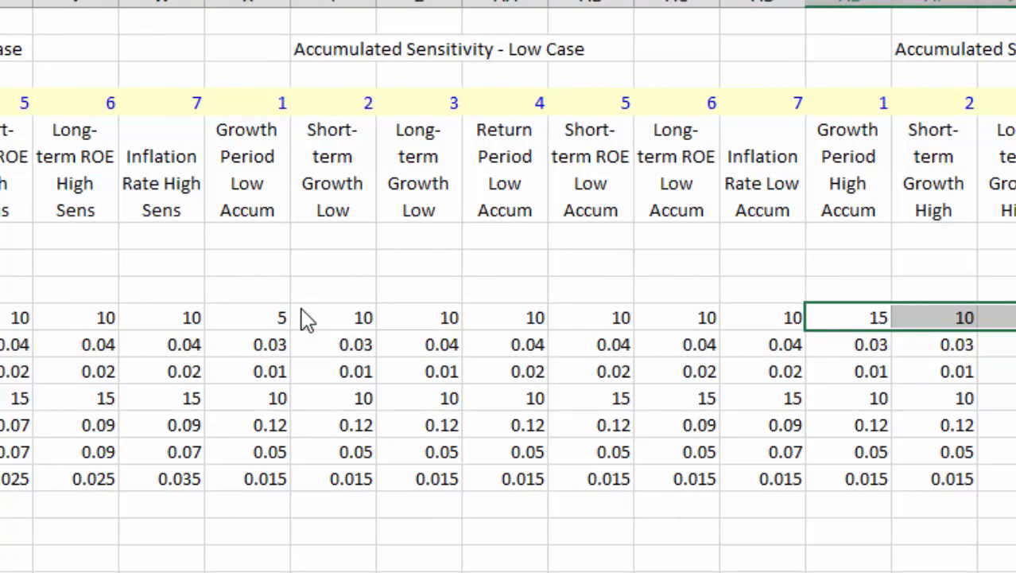
{"action": "key", "text": "shift+Down"}
{"action": "key", "text": "shift+Down"}
{"action": "key", "text": "shift+Down"}
{"action": "key", "text": "shift+Down"}
{"action": "key", "text": "shift+Down"}
{"action": "key", "text": "shift+Down"}
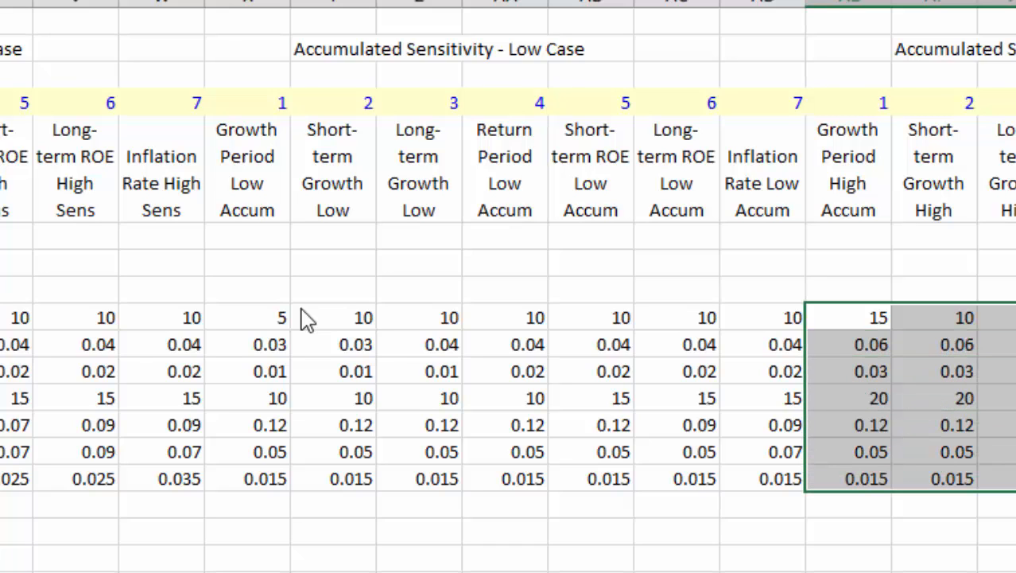
- Copy the Inflation Rate Low Sens cells of the simple Low Case, rows 10 to 16, as the formatting source
{"action": "key", "text": "Left"}
{"action": "key", "text": "Left"}
{"action": "key", "text": "Left"}
{"action": "key", "text": "Left"}
{"action": "key", "text": "Left"}
{"action": "key", "text": "Left"}
{"action": "key", "text": "Left"}
{"action": "key", "text": "Left"}
{"action": "key", "text": "Left"}
{"action": "key", "text": "Left"}
{"action": "key", "text": "Left"}
{"action": "key", "text": "Left"}
{"action": "key", "text": "Left"}
{"action": "key", "text": "Left"}
{"action": "key", "text": "Left"}
{"action": "key", "text": "Left"}
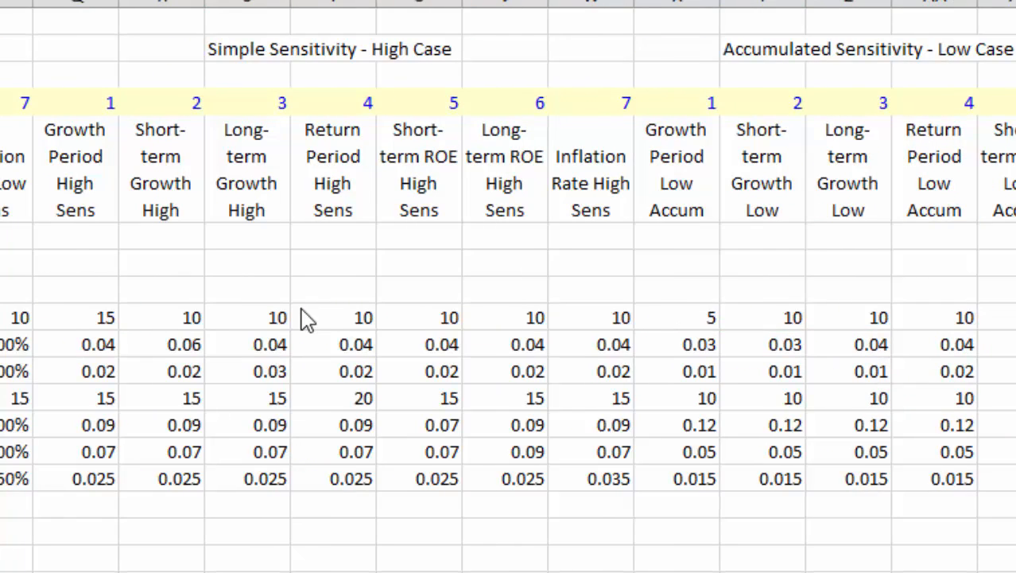
{"action": "key", "text": "Left"}
{"action": "key", "text": "Right"}
{"action": "key", "text": "Right"}
{"action": "key", "text": "Right"}
{"action": "key", "text": "Right"}
{"action": "key", "text": "Right"}
{"action": "key", "text": "Left"}
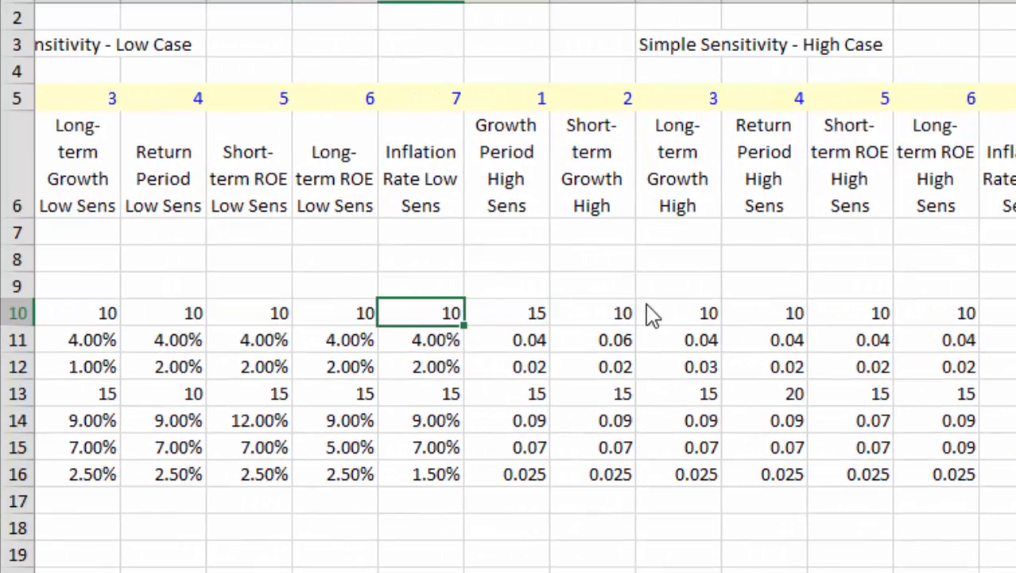
{"action": "key", "text": "shift+Down"}
{"action": "key", "text": "shift+Down"}
{"action": "key", "text": "shift+Down"}
{"action": "key", "text": "shift+Down"}
{"action": "key", "text": "shift+Down"}
{"action": "key", "text": "shift+Down"}
{"action": "key", "text": "ctrl+c"}
- Paste only the formats onto rows 10 to 16, from Growth Period High Sens through the last accumulated High Case column
{"action": "key", "text": "Right"}
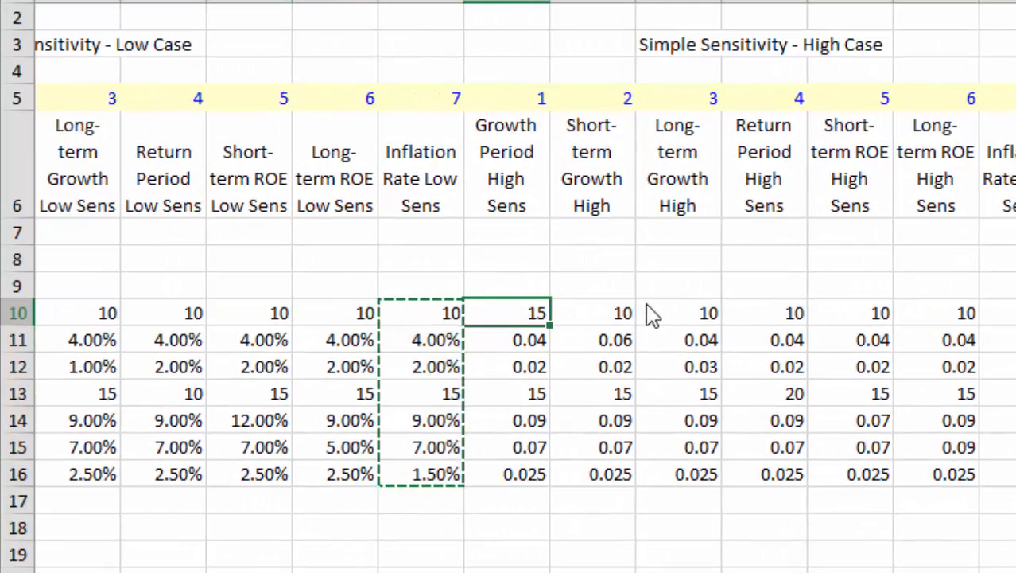
{"action": "key", "text": "ctrl+shift+Right"}
{"action": "key", "text": "shift+Down"}
{"action": "key", "text": "shift+Down"}
{"action": "key", "text": "shift+Down"}
{"action": "key", "text": "shift+Down"}
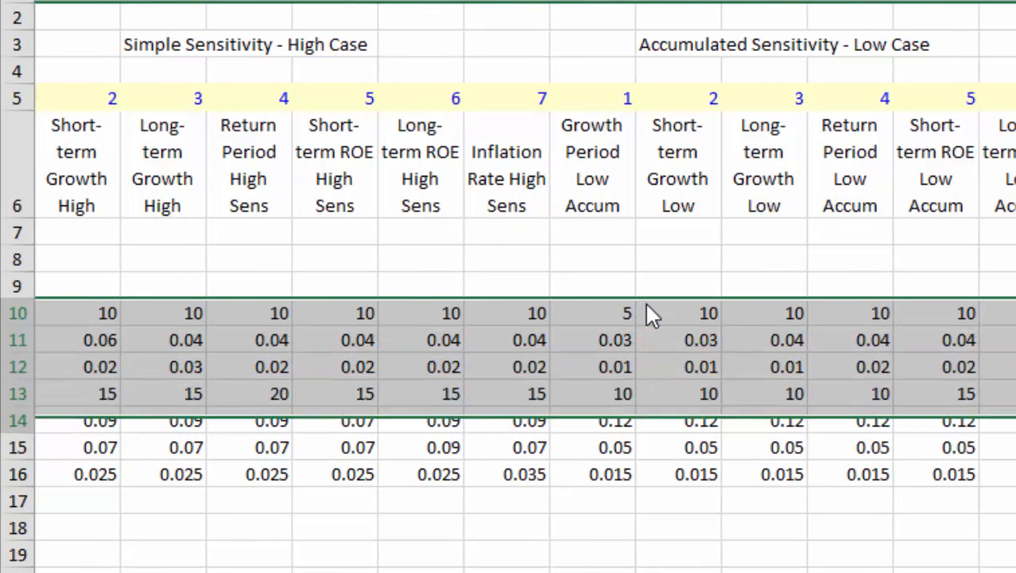
{"action": "key", "text": "shift+Down"}
{"action": "key", "text": "shift+Down"}
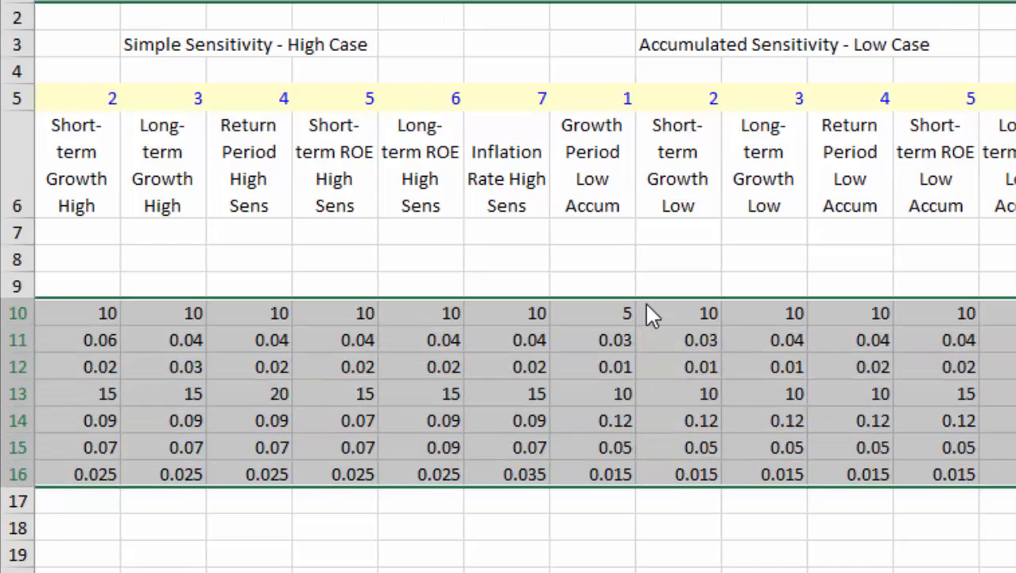
{"action": "key", "text": "ctrl+alt+v"}
{"action": "key", "text": "t"}
{"action": "key", "text": "Return"}
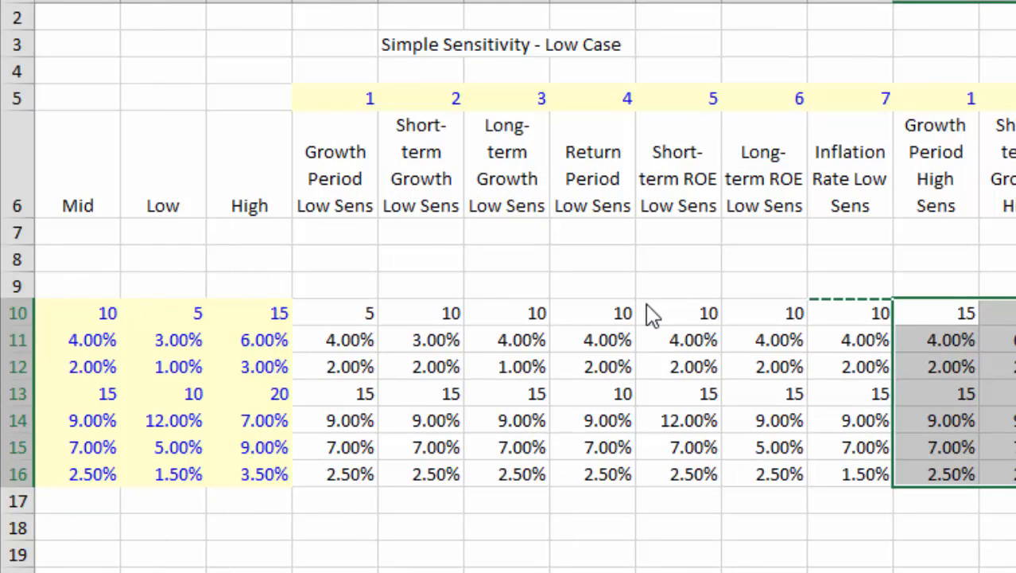
- Examine the Index column and the Mid, Low, High and simple sensitivity values along the Growth Period row
{"action": "key", "text": "Left"}
{"action": "key", "text": "Left"}
{"action": "key", "text": "Left"}
{"action": "key", "text": "Left"}
{"action": "key", "text": "Left"}
{"action": "key", "text": "Left"}
{"action": "key", "text": "Left"}
{"action": "key", "text": "Left"}
{"action": "key", "text": "Left"}
{"action": "key", "text": "Left"}
{"action": "key", "text": "Left"}
{"action": "key", "text": "Left"}
{"action": "key", "text": "Left"}
{"action": "key", "text": "Left"}
{"action": "key", "text": "Left"}
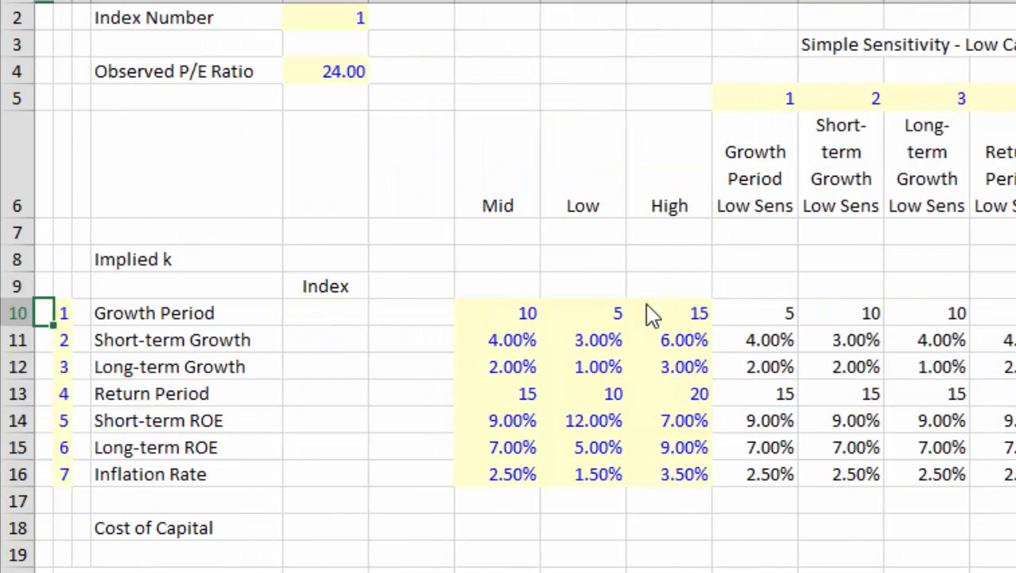
{"action": "left_click", "coordinate": [403, 360]}
{"action": "key", "text": "Right"}
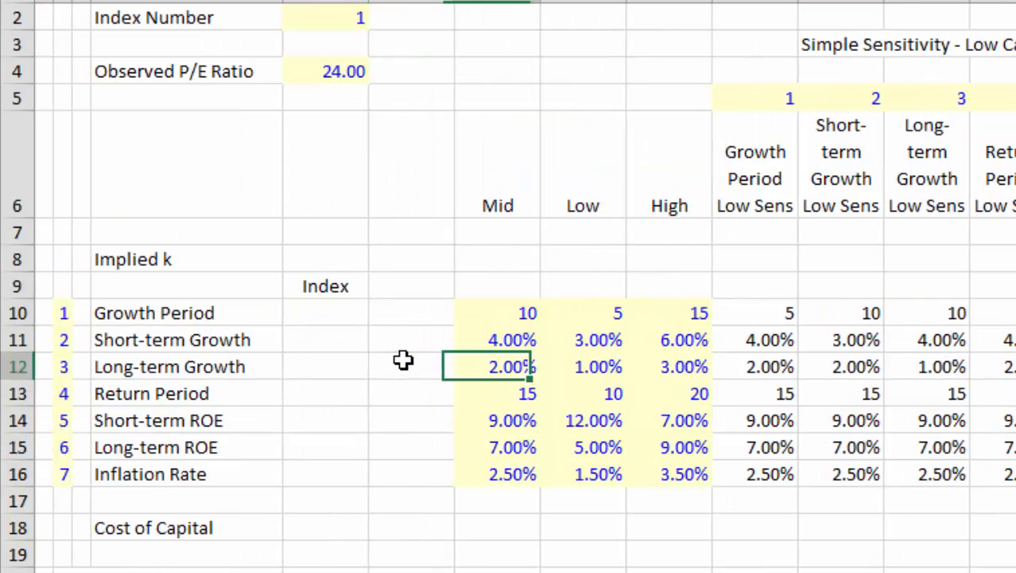
{"action": "key", "text": "Left"}
{"action": "key", "text": "Left"}
{"action": "key", "text": "Up"}
{"action": "key", "text": "Up"}
{"action": "key", "text": "Up"}
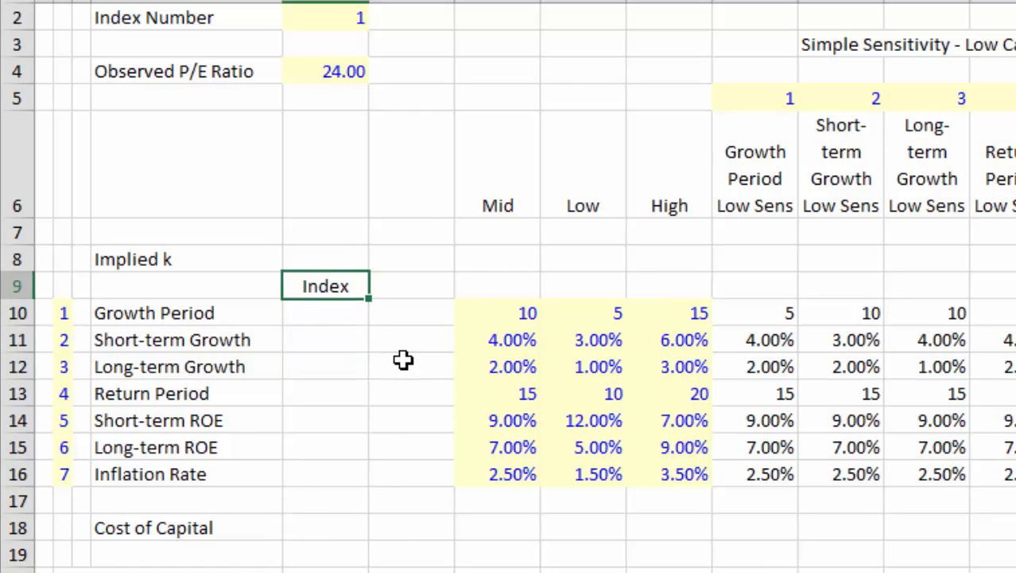
{"action": "key", "text": "Down"}
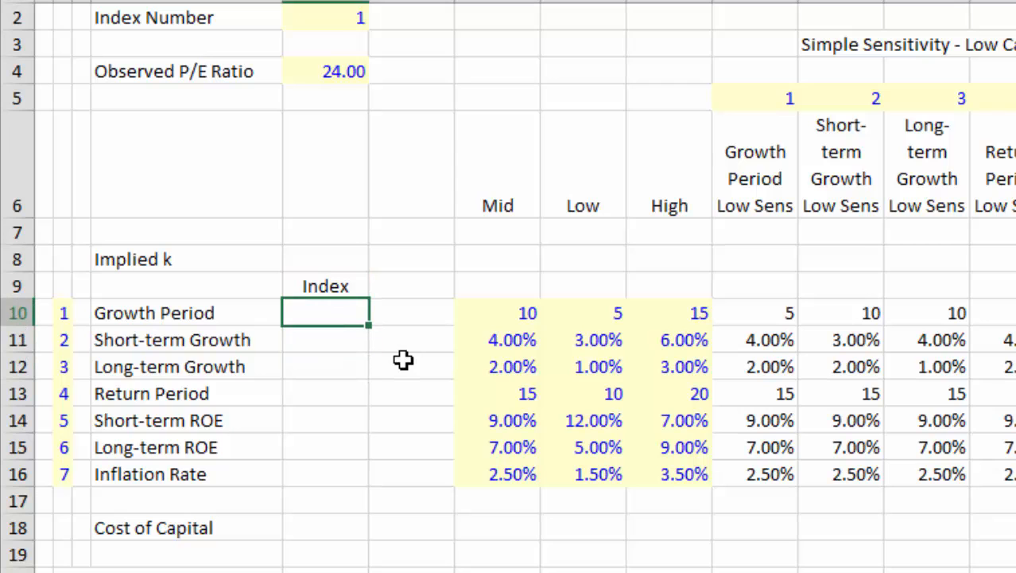
{"action": "key", "text": "Right"}
{"action": "key", "text": "Right"}
{"action": "key", "text": "Right"}
{"action": "key", "text": "Right"}
{"action": "key", "text": "Right"}
{"action": "key", "text": "Right"}
{"action": "key", "text": "Right"}
{"action": "key", "text": "Right"}
{"action": "key", "text": "Right"}
{"action": "key", "text": "Right"}
{"action": "key", "text": "Right"}
{"action": "key", "text": "Right"}
{"action": "key", "text": "Right"}
{"action": "key", "text": "Right"}
{"action": "key", "text": "Right"}
{"action": "key", "text": "Right"}
{"action": "key", "text": "Right"}
{"action": "key", "text": "Right"}
{"action": "key", "text": "Right"}
{"action": "key", "text": "Right"}
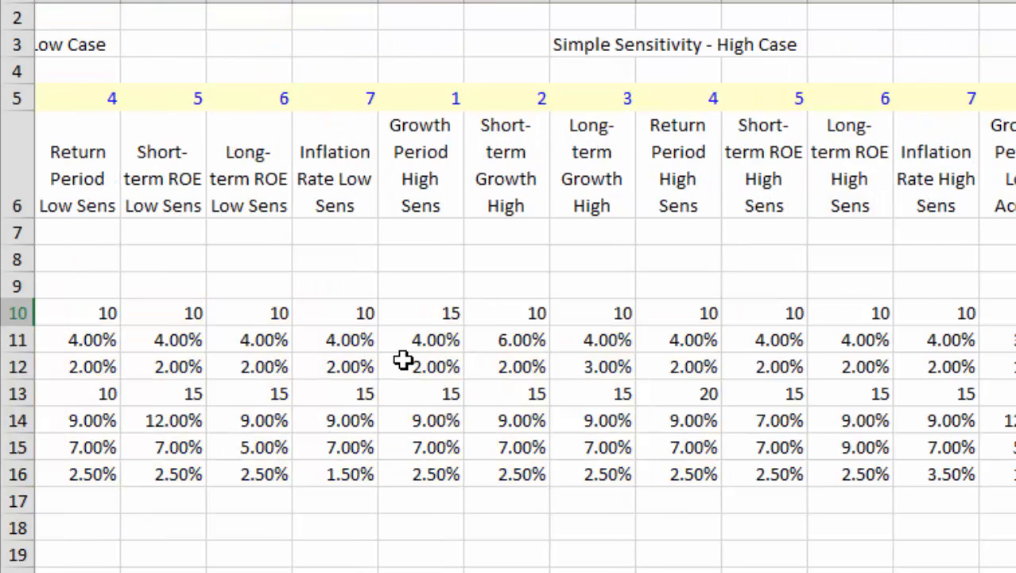
{"action": "key", "text": "Left"}
{"action": "key", "text": "Left"}
{"action": "key", "text": "Left"}
{"action": "key", "text": "Left"}
{"action": "key", "text": "Left"}
{"action": "key", "text": "Left"}
{"action": "key", "text": "Left"}
{"action": "key", "text": "Left"}
{"action": "key", "text": "Left"}
{"action": "key", "text": "Left"}
{"action": "key", "text": "Left"}
{"action": "key", "text": "Left"}
{"action": "key", "text": "Left"}
{"action": "key", "text": "Left"}
{"action": "key", "text": "Left"}
{"action": "key", "text": "Left"}
{"action": "key", "text": "Left"}
{"action": "key", "text": "Left"}
{"action": "key", "text": "Left"}
{"action": "key", "text": "Left"}
{"action": "key", "text": "Right"}
{"action": "key", "text": "Right"}
{"action": "key", "text": "Right"}
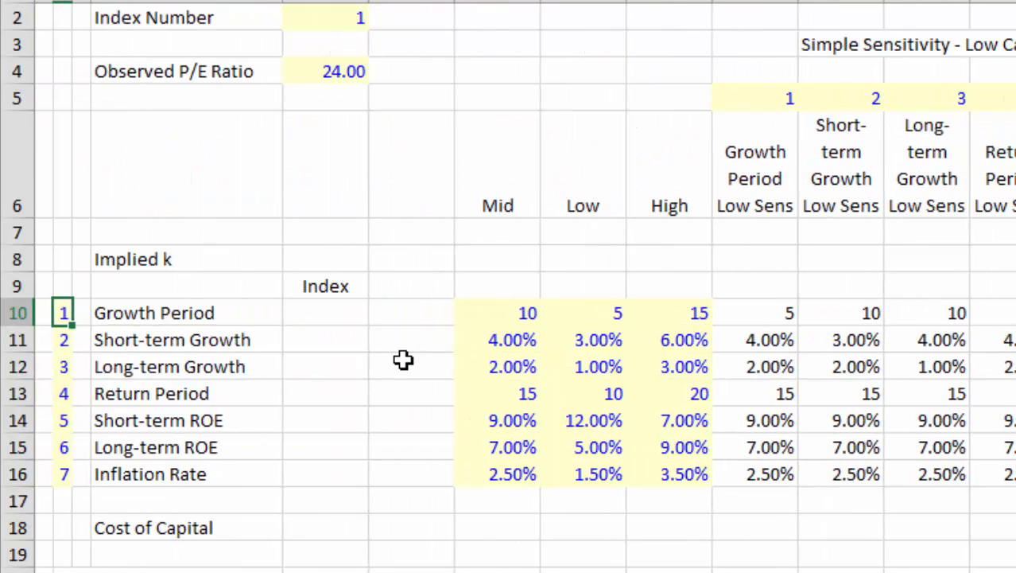
- Enter =INDEX(G10:AK10,$E$2) in the Growth Period cell of the Index column, using the Index Number as an absolute reference
{"action": "key", "text": "Right"}
{"action": "type", "text": "=inde"}
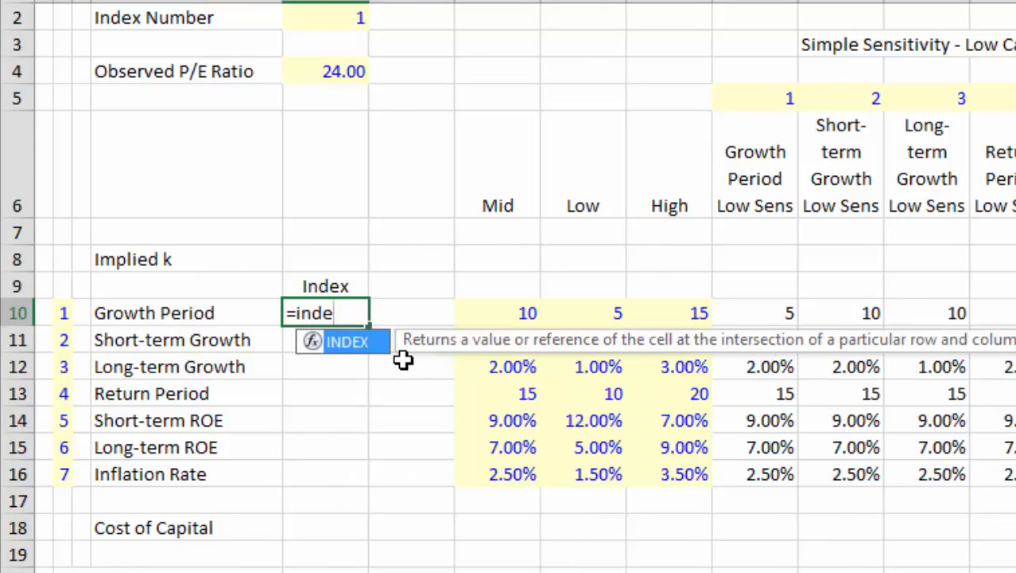
{"action": "key", "text": "Tab"}
{"action": "key", "text": "Right"}
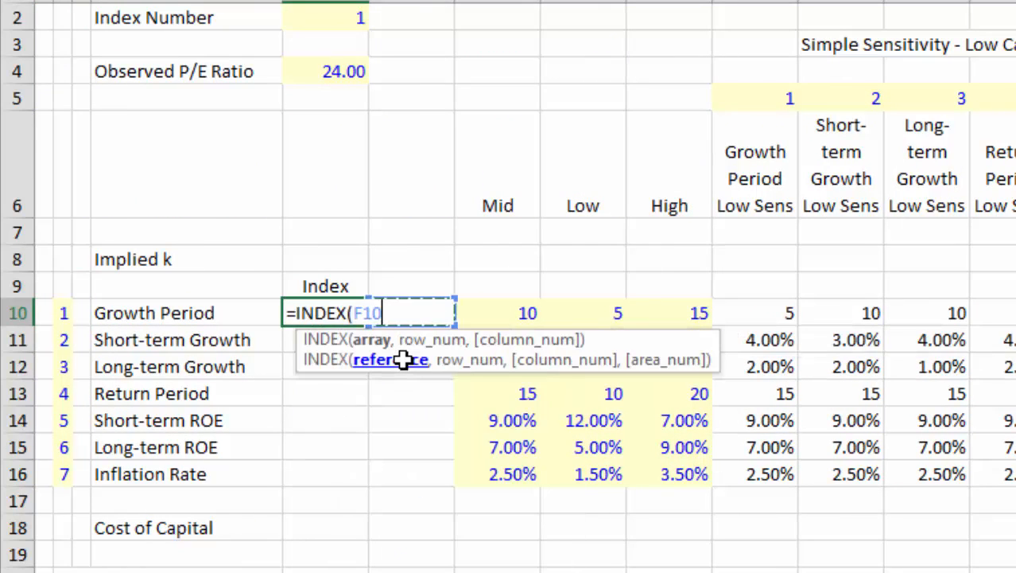
{"action": "key", "text": "Right"}
{"action": "key", "text": "ctrl+shift+Right"}
{"action": "type", "text": ","}
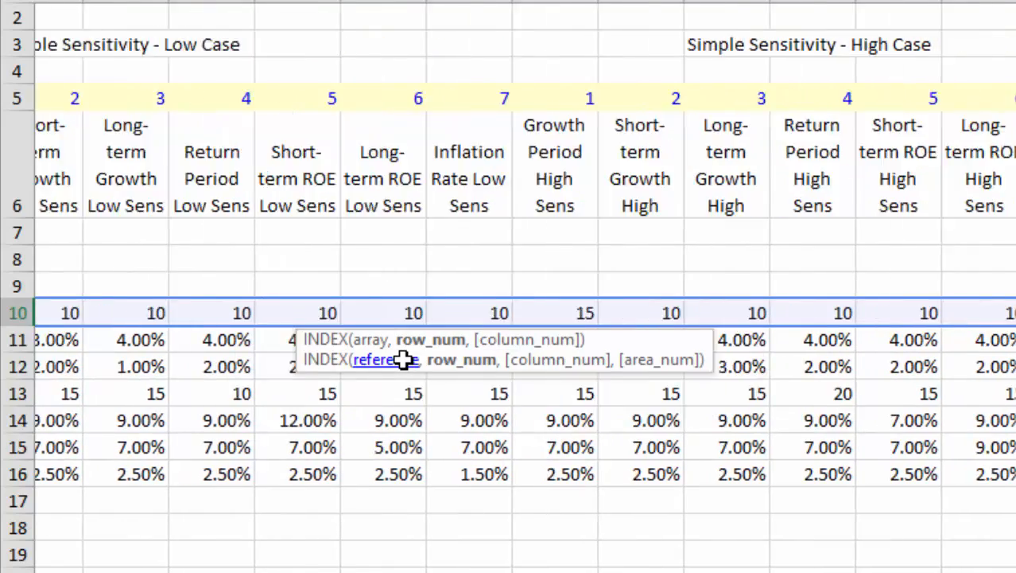
{"action": "key", "text": "Up"}
{"action": "key", "text": "Up"}
{"action": "key", "text": "ctrl+Up"}
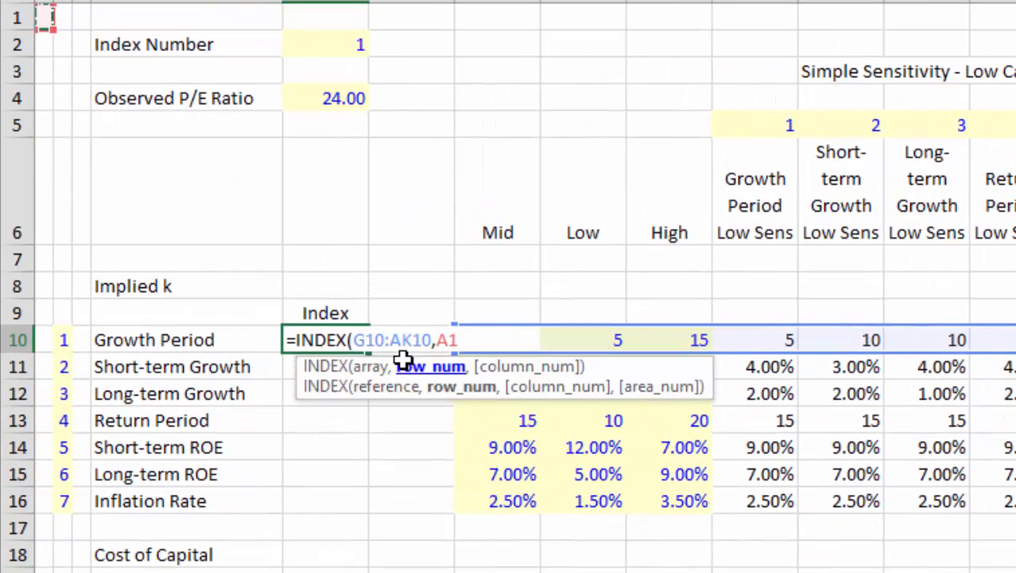
{"action": "key", "text": "Down"}
{"action": "key", "text": "Down"}
{"action": "key", "text": "Right"}
{"action": "key", "text": "Right"}
{"action": "key", "text": "Right"}
{"action": "key", "text": "Right"}
{"action": "key", "text": "Up"}
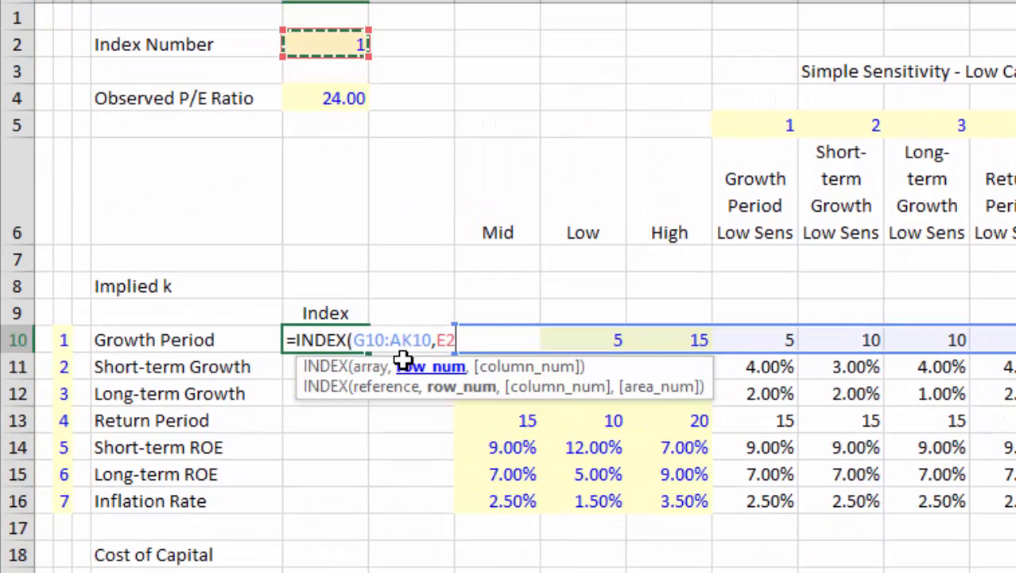
{"action": "key", "text": "F4"}
{"action": "key", "text": "ctrl+Return"}
- Fill the INDEX formula down the Index column from Growth Period to Inflation Rate in row 16
{"action": "key", "text": "shift+Down"}
{"action": "key", "text": "shift+Down"}
{"action": "key", "text": "shift+Down"}
{"action": "key", "text": "shift+Down"}
{"action": "key", "text": "shift+Down"}
{"action": "key", "text": "shift+Down"}
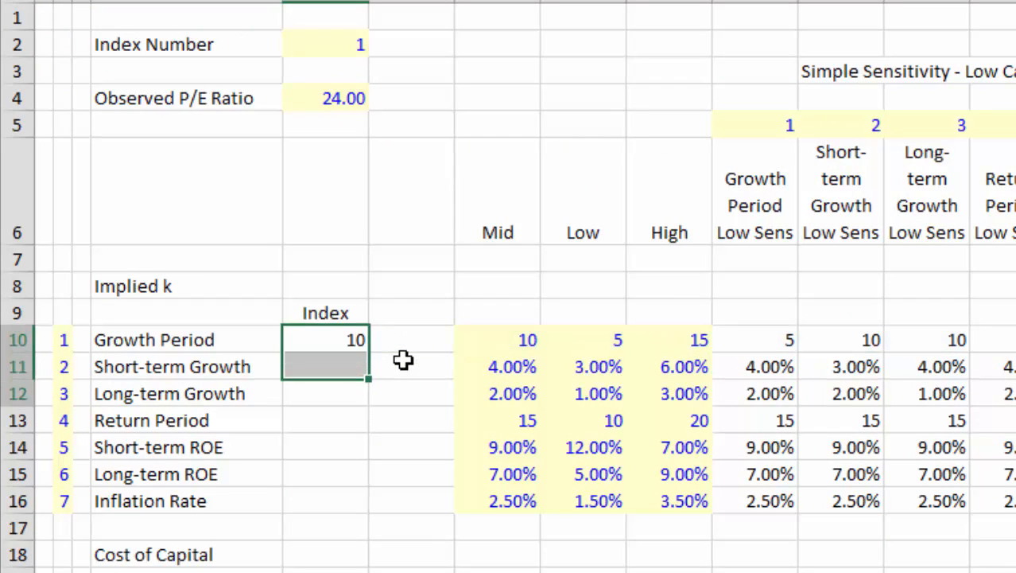
{"action": "key", "text": "ctrl+d"}
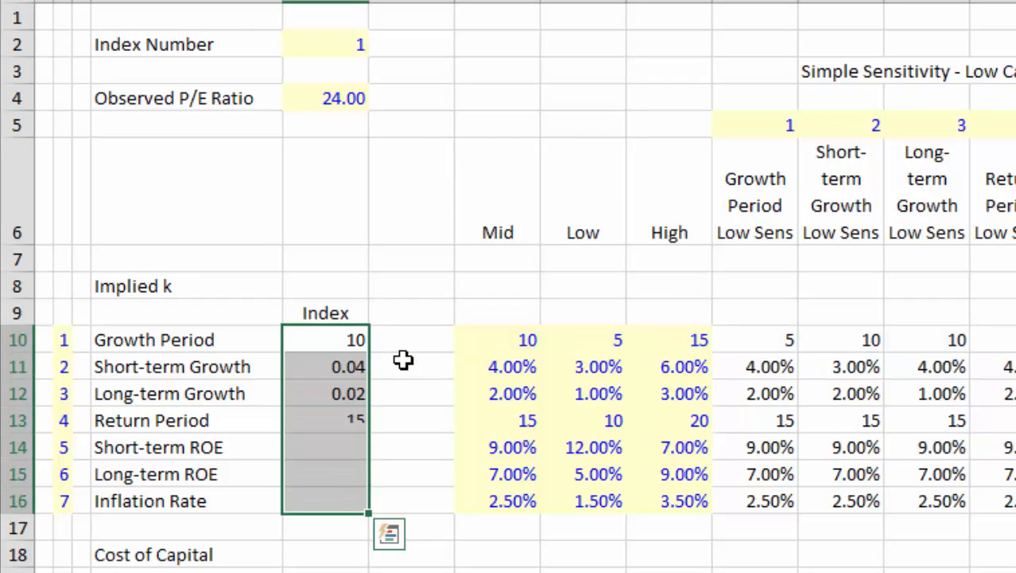
- Paste only the formats of the Growth Period Low Sens values in rows 10 to 16 onto the Index column values
{"action": "key", "text": "Right"}
{"action": "key", "text": "Right"}
{"action": "key", "text": "Right"}
{"action": "key", "text": "Right"}
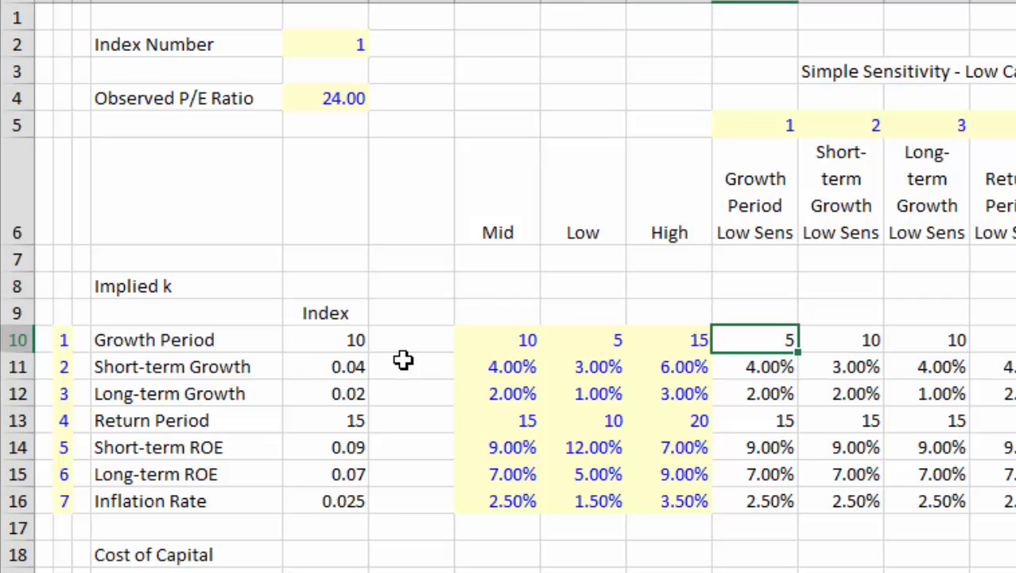
{"action": "key", "text": "shift+Down"}
{"action": "key", "text": "shift+Down"}
{"action": "key", "text": "shift+Down"}
{"action": "key", "text": "shift+Down"}
{"action": "key", "text": "shift+Down"}
{"action": "key", "text": "shift+Down"}
{"action": "key", "text": "ctrl+c"}
{"action": "key", "text": "Left"}
{"action": "key", "text": "Left"}
{"action": "key", "text": "Left"}
{"action": "key", "text": "Left"}
{"action": "key", "text": "Left"}
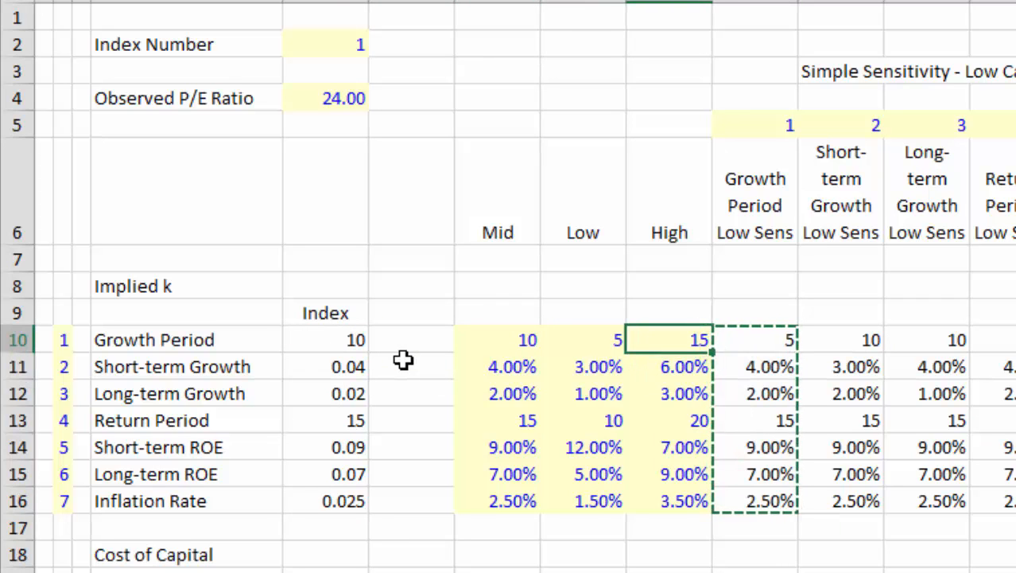
{"action": "key", "text": "ctrl+alt+v"}
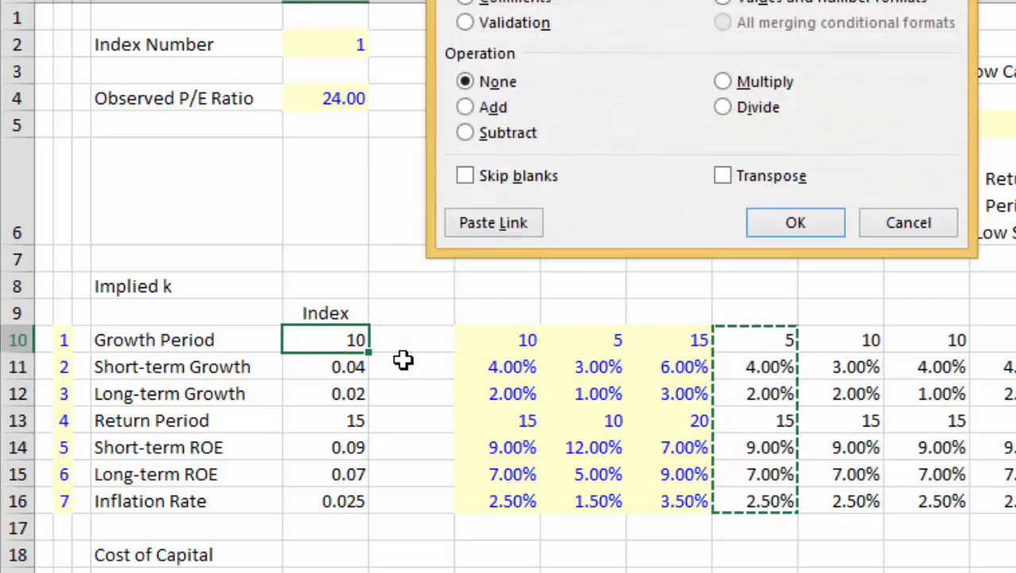
{"action": "key", "text": "t"}
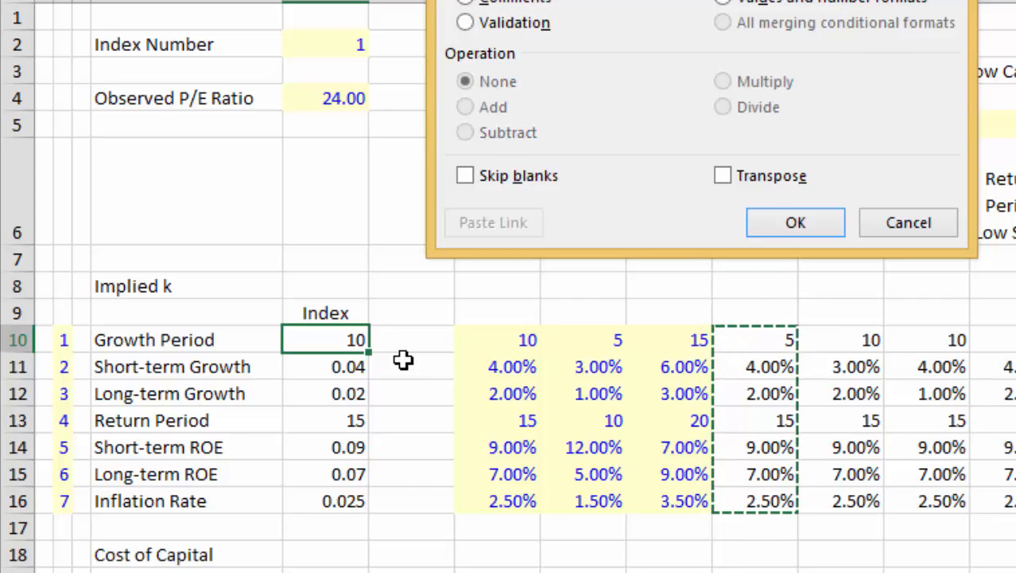
{"action": "key", "text": "Return"}
{"action": "key", "text": "Escape"}
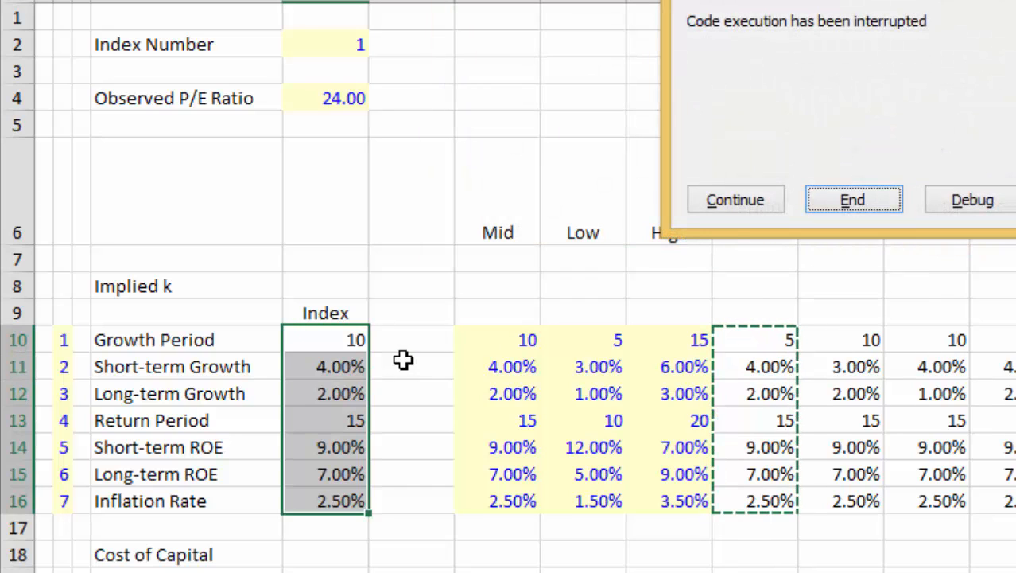
{"action": "key", "text": "Left"}
{"action": "key", "text": "Right"}
{"action": "key", "text": "Return"}
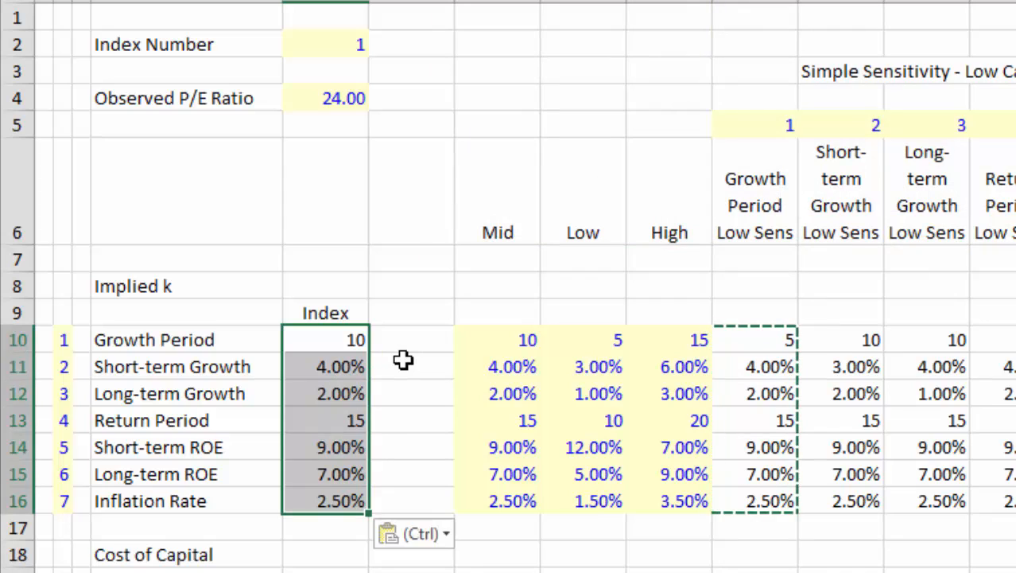
- Examine the Steps list below the Cost of Capital row for the remaining tasks
{"action": "key", "text": "Left"}
{"action": "key", "text": "Right"}
{"action": "key", "text": "Down"}
{"action": "key", "text": "Down"}
{"action": "key", "text": "Down"}
{"action": "key", "text": "Down"}
{"action": "key", "text": "Down"}
{"action": "key", "text": "Down"}
{"action": "key", "text": "Down"}
{"action": "key", "text": "Down"}
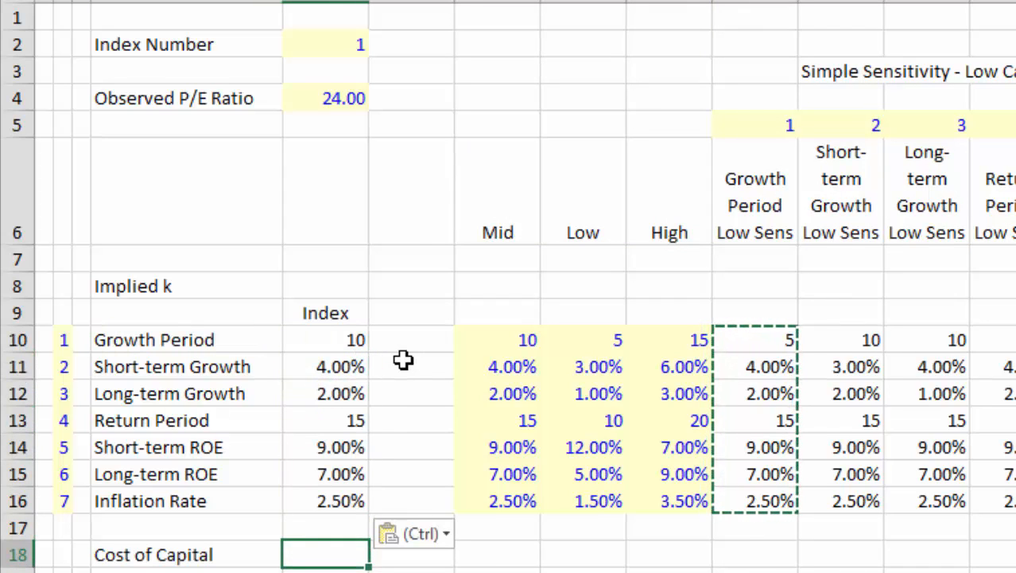
{"action": "key", "text": "Down"}
{"action": "key", "text": "Down"}
{"action": "key", "text": "Down"}
{"action": "key", "text": "Down"}
{"action": "key", "text": "Down"}
{"action": "key", "text": "Down"}
{"action": "key", "text": "Down"}
{"action": "key", "text": "Down"}
- Start a formula-based conditional formatting rule for all simple and accumulated sensitivity values from J10 across through row 16
{"action": "key", "text": "Up"}
{"action": "key", "text": "Up"}
{"action": "key", "text": "Up"}
{"action": "key", "text": "Up"}
{"action": "key", "text": "Up"}
{"action": "key", "text": "Up"}
{"action": "key", "text": "Up"}
{"action": "key", "text": "Up"}
{"action": "key", "text": "Up"}
{"action": "key", "text": "Up"}
{"action": "key", "text": "Up"}
{"action": "key", "text": "Up"}
{"action": "key", "text": "Up"}
{"action": "key", "text": "Up"}
{"action": "key", "text": "Up"}
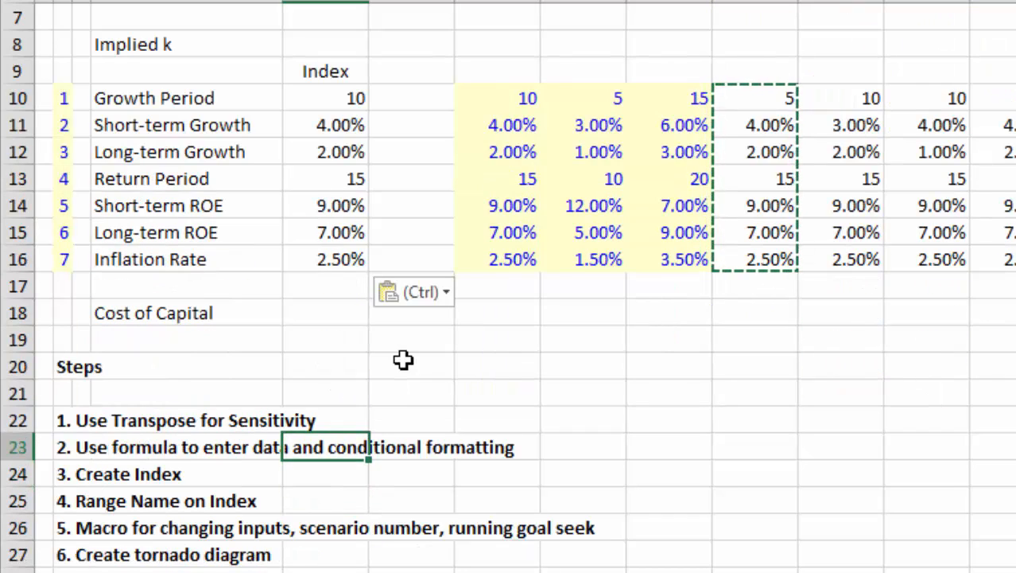
{"action": "key", "text": "Right"}
{"action": "key", "text": "Right"}
{"action": "key", "text": "Right"}
{"action": "key", "text": "Right"}
{"action": "key", "text": "Right"}
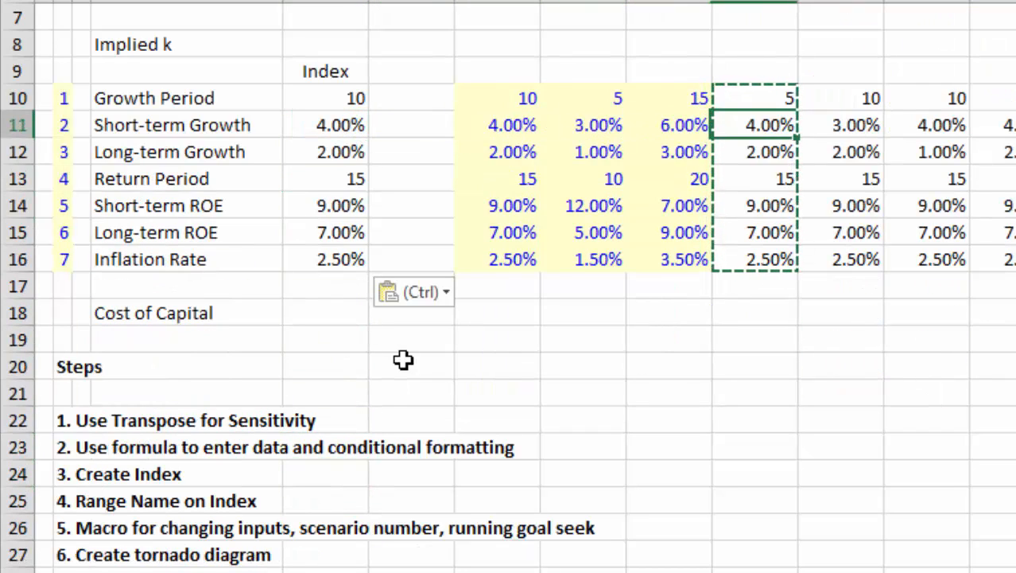
{"action": "key", "text": "Up"}
{"action": "key", "text": "Escape"}
{"action": "key", "text": "ctrl+shift+Right"}
{"action": "key", "text": "ctrl+shift+Down"}
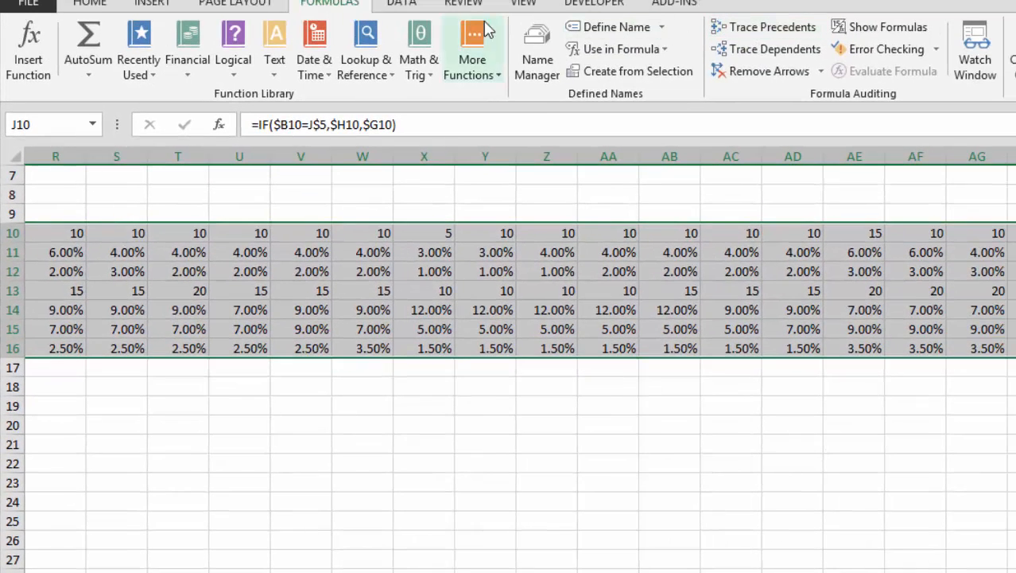
{"action": "left_click", "coordinate": [84, 6]}
{"action": "left_click", "coordinate": [783, 68]}
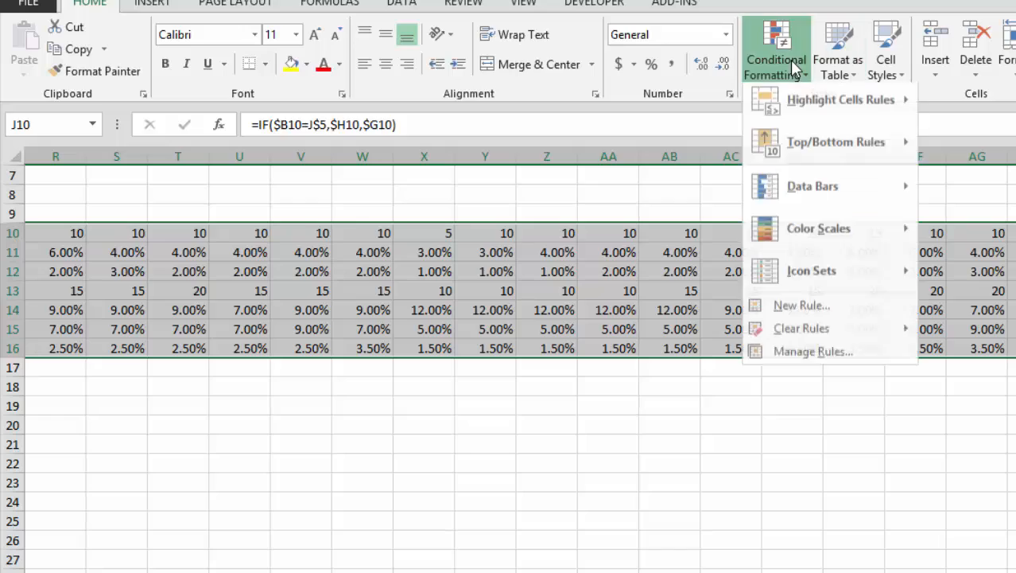
{"action": "left_click", "coordinate": [800, 311]}
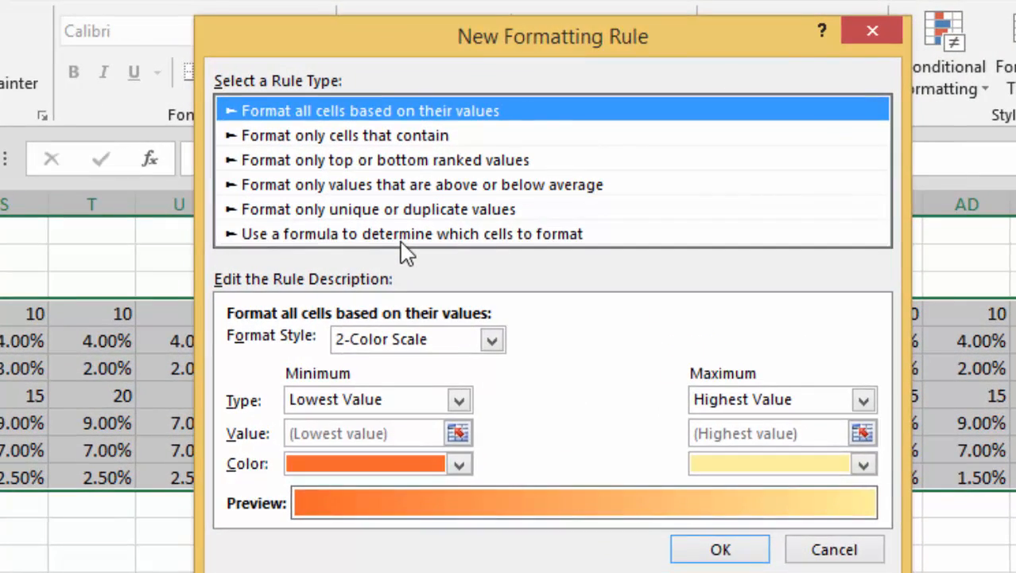
{"action": "left_click", "coordinate": [394, 177]}
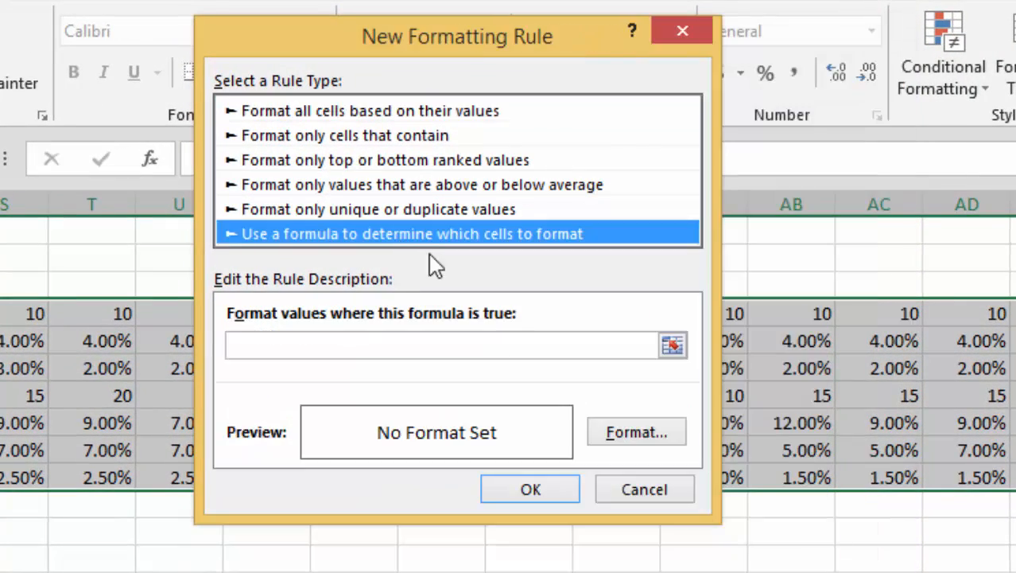
- Enter =J10<>$G10 as the rule's formula, with J10 fully relative and only column G of the Mid value fixed
{"action": "left_click", "coordinate": [672, 345]}
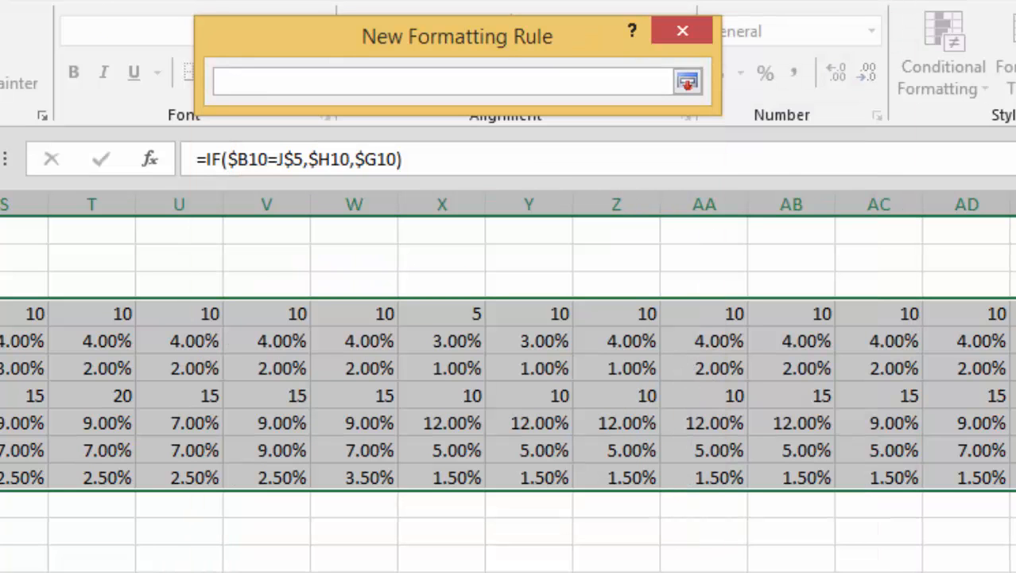
{"action": "scroll", "coordinate": [509, 382], "scroll_direction": "left", "scroll_amount": 6}
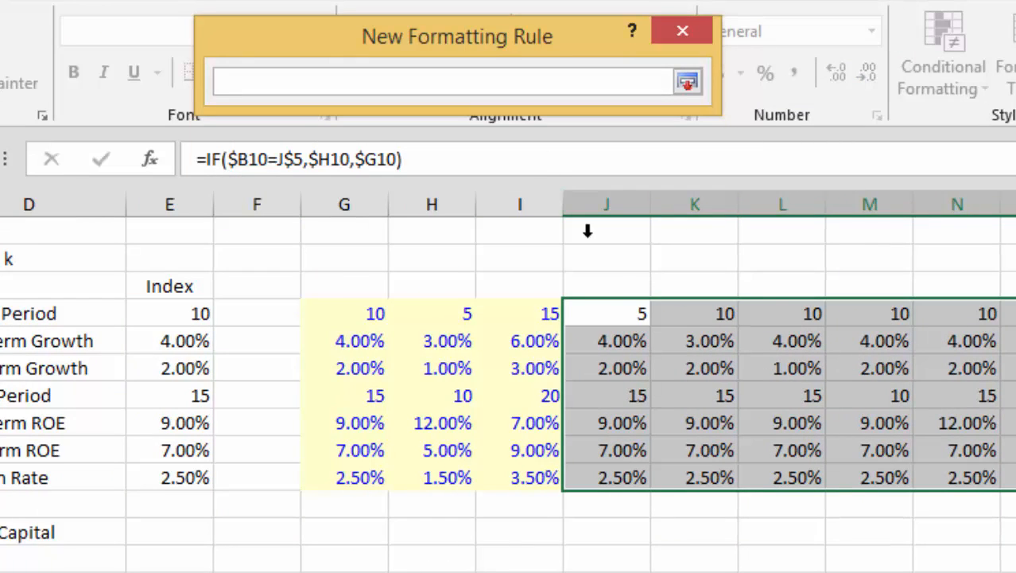
{"action": "left_click", "coordinate": [619, 318]}
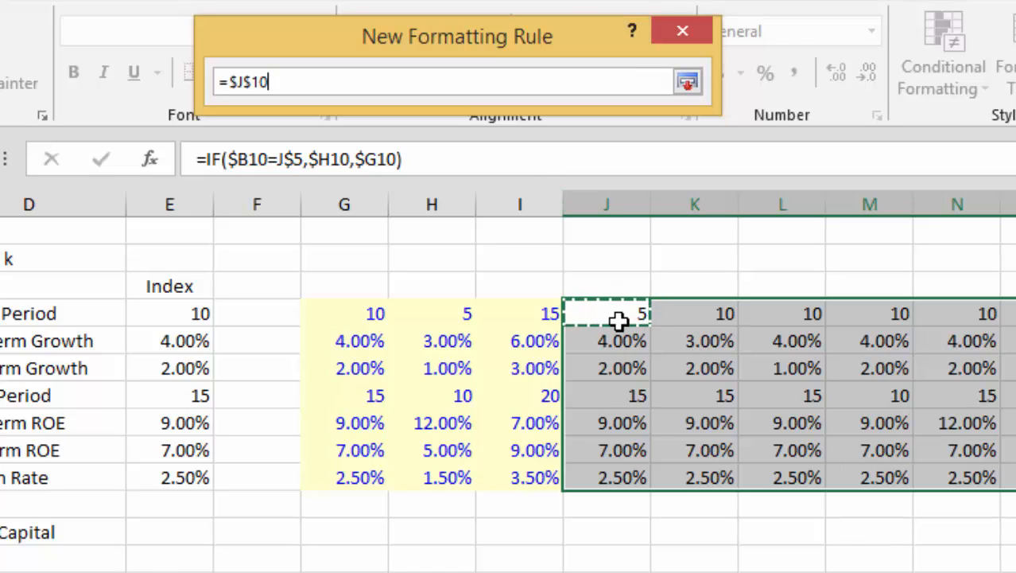
{"action": "key", "text": "F4"}
{"action": "key", "text": "F4"}
{"action": "key", "text": "F4"}
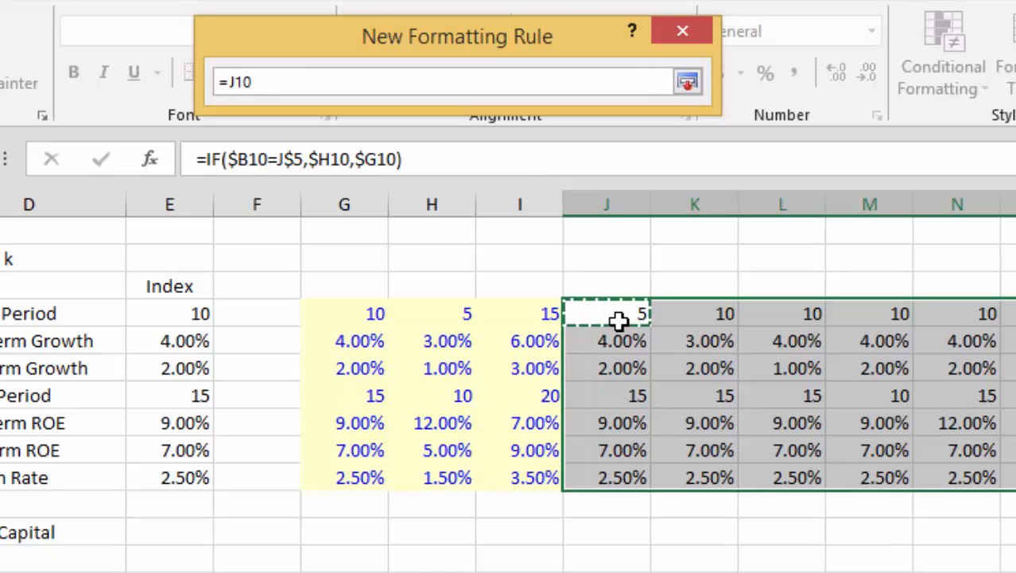
{"action": "type", "text": "=J10<>"}
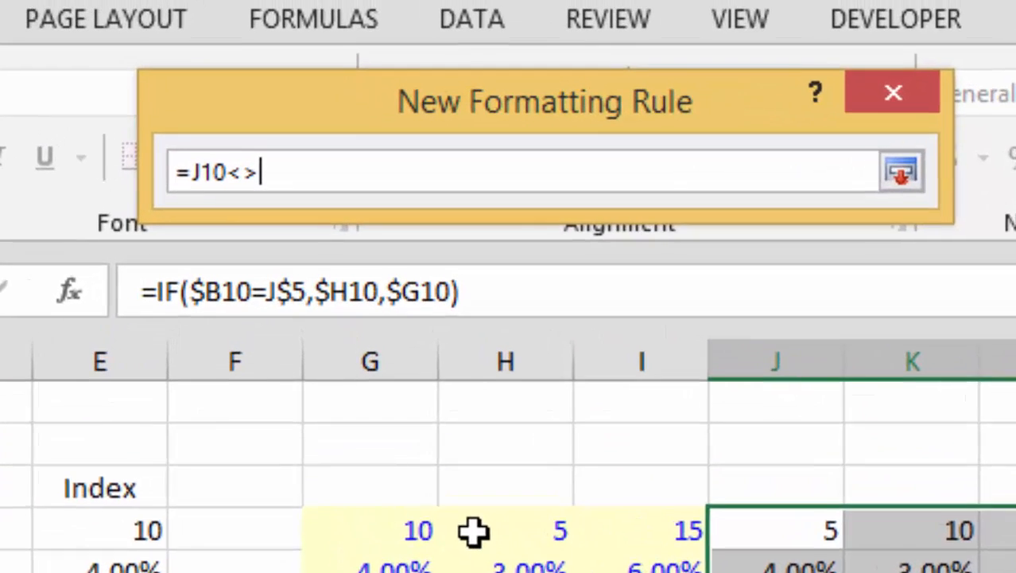
{"action": "type", "text": "$G$10"}
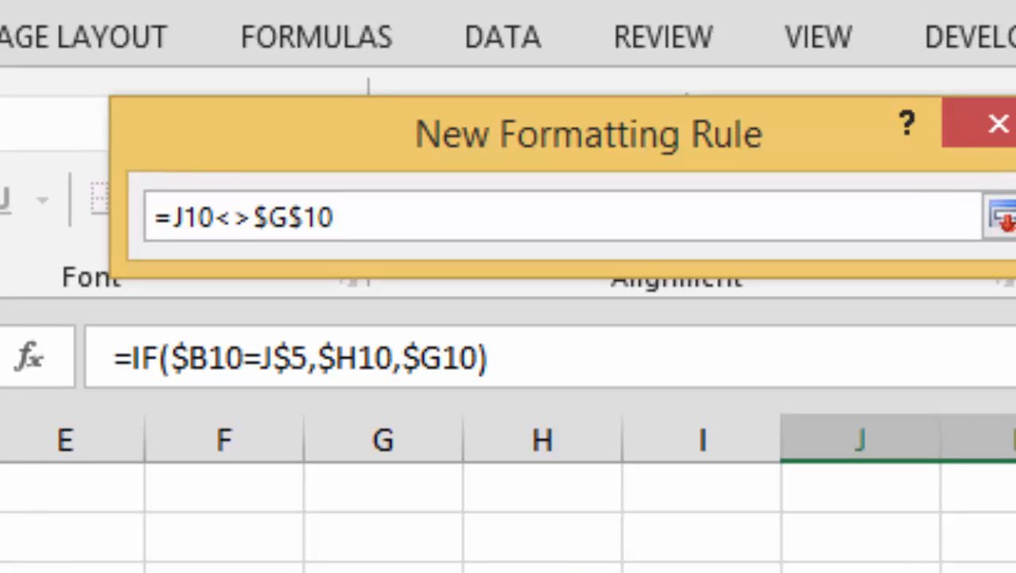
{"action": "key", "text": "F4"}
{"action": "key", "text": "F4"}
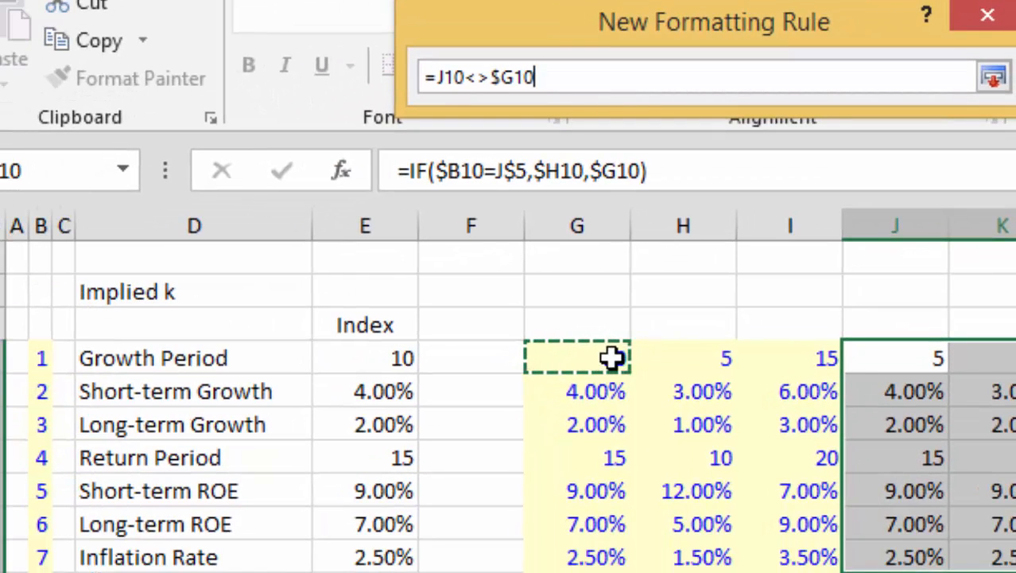
{"action": "key", "text": "Return"}
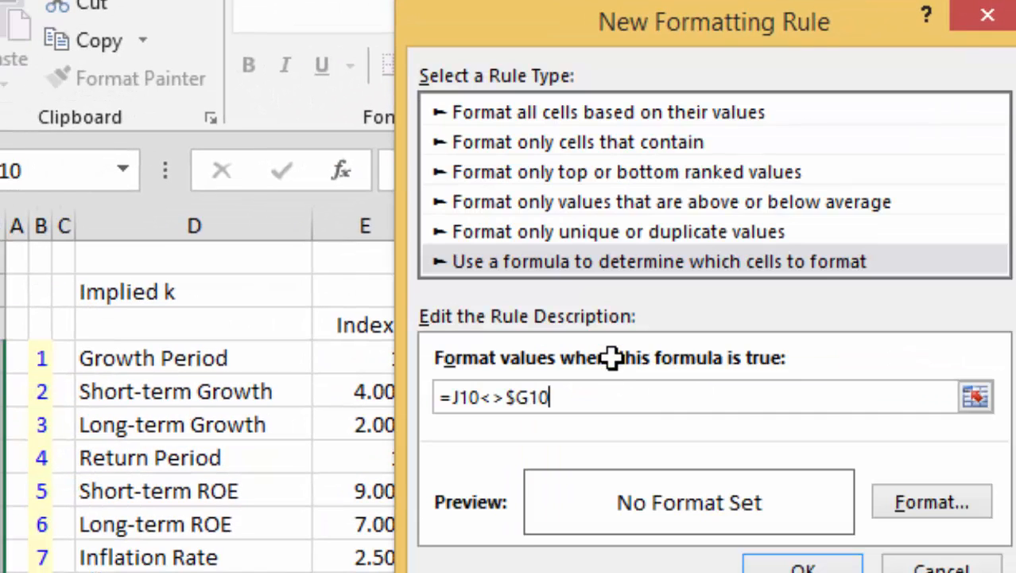
- Give the rule a light gold background fill and apply it to the sensitivity values
{"action": "left_click", "coordinate": [939, 511]}
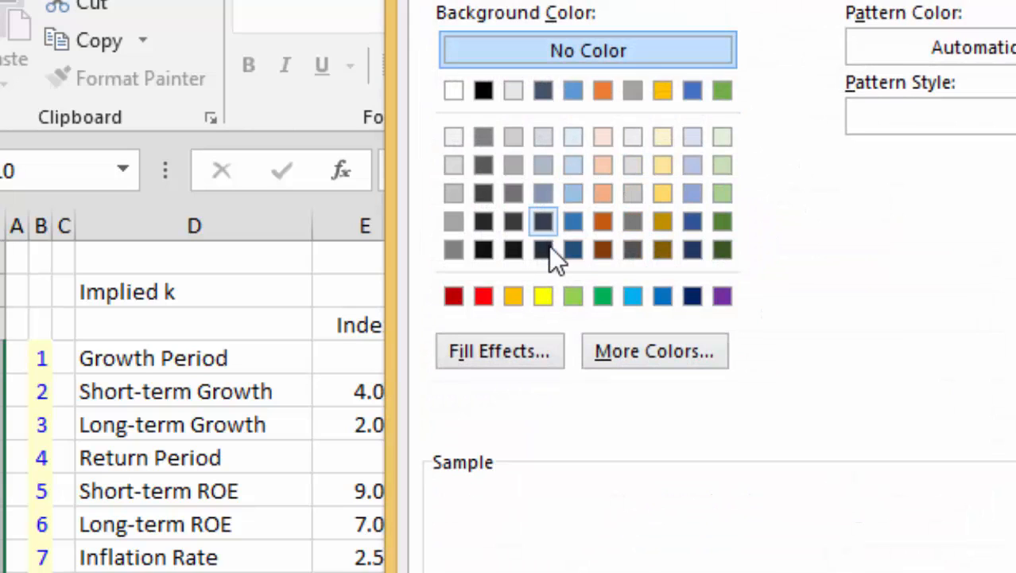
{"action": "left_click", "coordinate": [666, 166]}
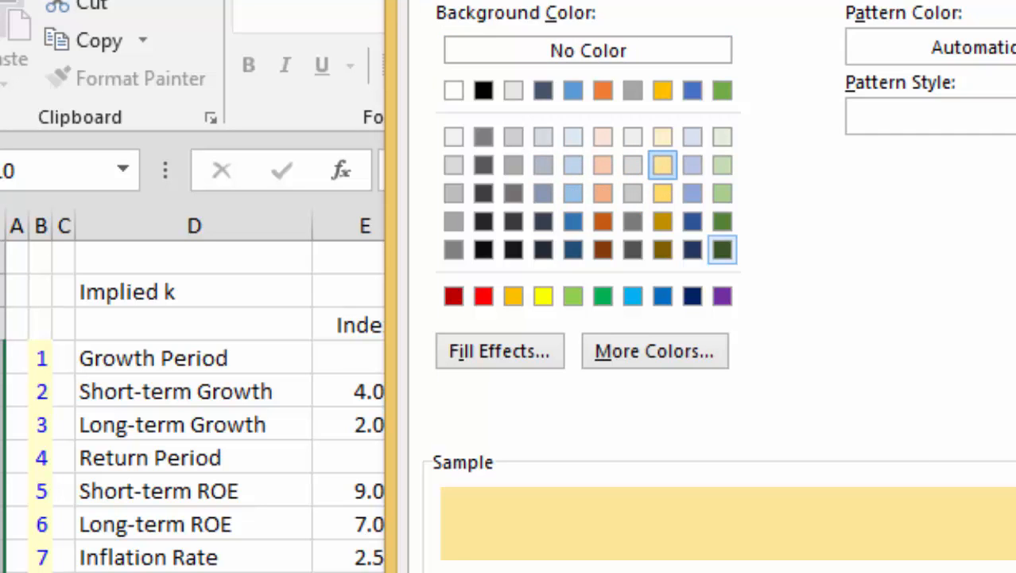
{"action": "key", "text": "Return"}
{"action": "left_click", "coordinate": [823, 569]}
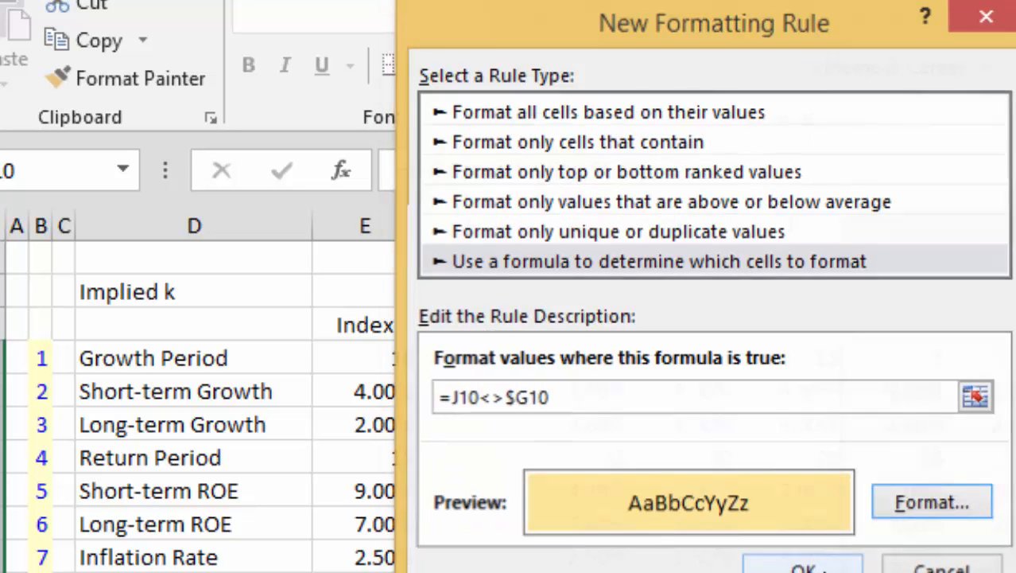
- Examine the highlighted cells across the simple and accumulated low and high case columns
{"action": "key", "text": "Right"}
{"action": "key", "text": "Right"}
{"action": "key", "text": "Right"}
{"action": "key", "text": "Right"}
{"action": "key", "text": "Right"}
{"action": "key", "text": "Right"}
{"action": "key", "text": "Right"}
{"action": "key", "text": "Right"}
{"action": "key", "text": "Right"}
{"action": "key", "text": "Right"}
{"action": "key", "text": "Right"}
{"action": "key", "text": "Right"}
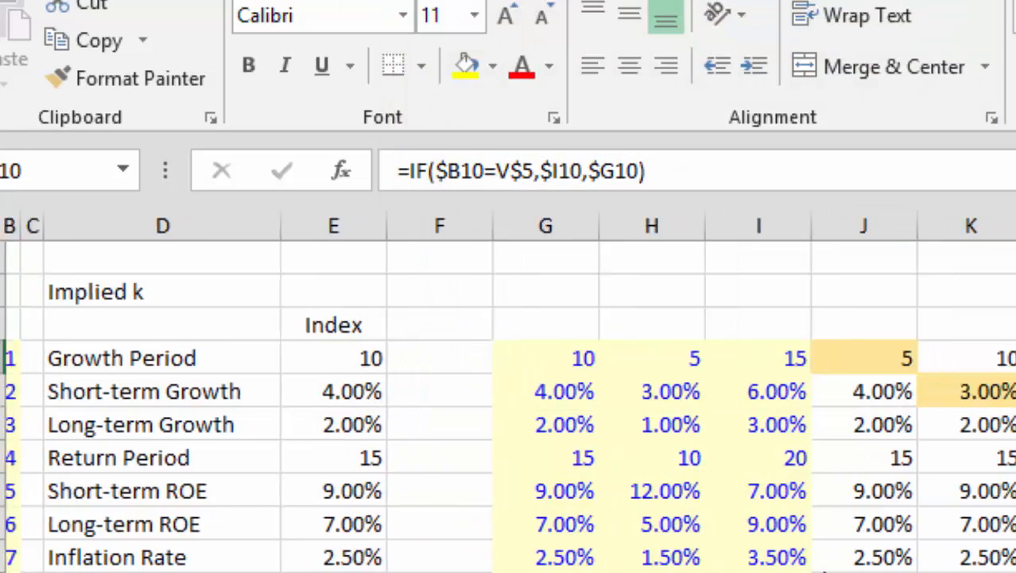
{"action": "key", "text": "Right"}
{"action": "key", "text": "Right"}
{"action": "key", "text": "Right"}
{"action": "key", "text": "Right"}
{"action": "key", "text": "Right"}
{"action": "key", "text": "Right"}
{"action": "key", "text": "Right"}
{"action": "key", "text": "Right"}
{"action": "key", "text": "Right"}
{"action": "key", "text": "Right"}
{"action": "key", "text": "Right"}
{"action": "key", "text": "Right"}
{"action": "key", "text": "Right"}
{"action": "key", "text": "Right"}
{"action": "key", "text": "Right"}
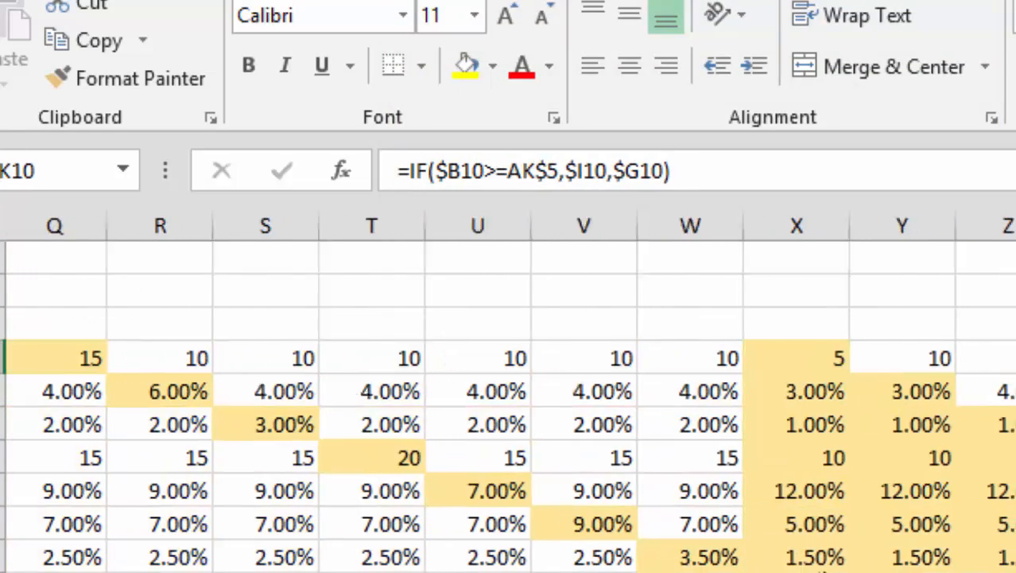
{"action": "key", "text": "Right"}
{"action": "key", "text": "Left"}
{"action": "key", "text": "Left"}
{"action": "key", "text": "Left"}
{"action": "key", "text": "Left"}
{"action": "key", "text": "Left"}
{"action": "key", "text": "Left"}
{"action": "key", "text": "Left"}
{"action": "key", "text": "Left"}
{"action": "key", "text": "Left"}
{"action": "key", "text": "Left"}
{"action": "key", "text": "Left"}
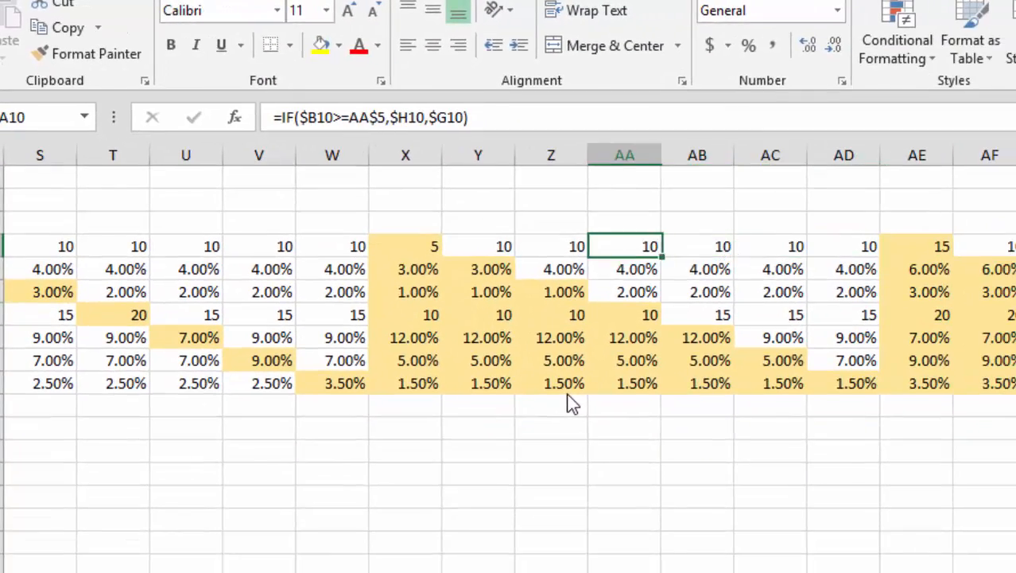
- Review the scenario numbers and column headers above the highlighted values, going back to cell A1
{"action": "key", "text": "Left"}
{"action": "key", "text": "Left"}
{"action": "key", "text": "Left"}
{"action": "key", "text": "Up"}
{"action": "key", "text": "Up"}
{"action": "key", "text": "Up"}
{"action": "key", "text": "Up"}
{"action": "key", "text": "Up"}
{"action": "key", "text": "Up"}
{"action": "key", "text": "Left"}
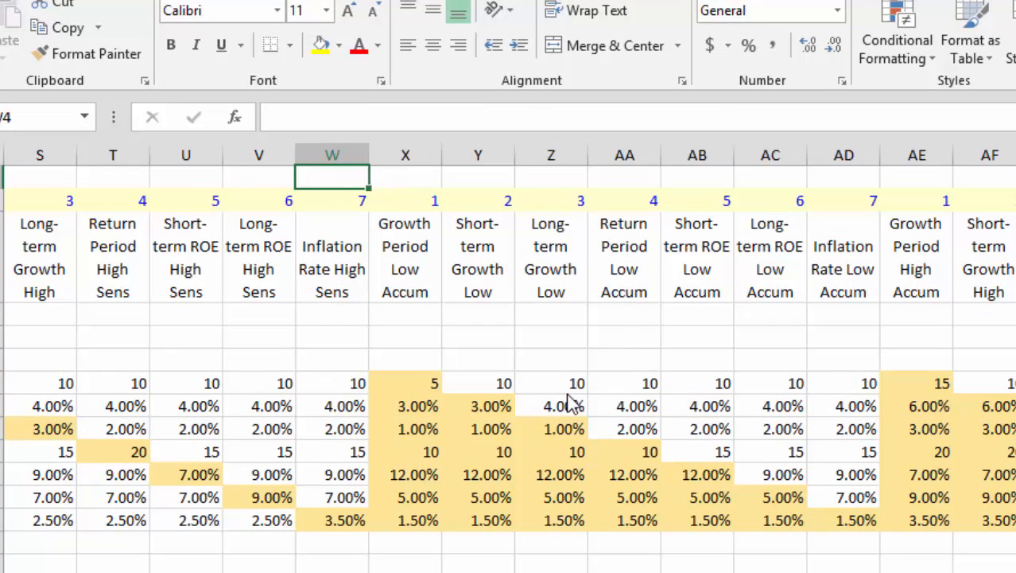
{"action": "key", "text": "Left"}
{"action": "key", "text": "Left"}
{"action": "key", "text": "Left"}
{"action": "key", "text": "Left"}
{"action": "key", "text": "Left"}
{"action": "key", "text": "Left"}
{"action": "key", "text": "Left"}
{"action": "key", "text": "Left"}
{"action": "key", "text": "Left"}
{"action": "key", "text": "Left"}
{"action": "key", "text": "Left"}
{"action": "key", "text": "Left"}
{"action": "key", "text": "Left"}
{"action": "key", "text": "Left"}
{"action": "key", "text": "Left"}
{"action": "key", "text": "Left"}
{"action": "key", "text": "Left"}
{"action": "key", "text": "Left"}
{"action": "key", "text": "Left"}
{"action": "key", "text": "Left"}
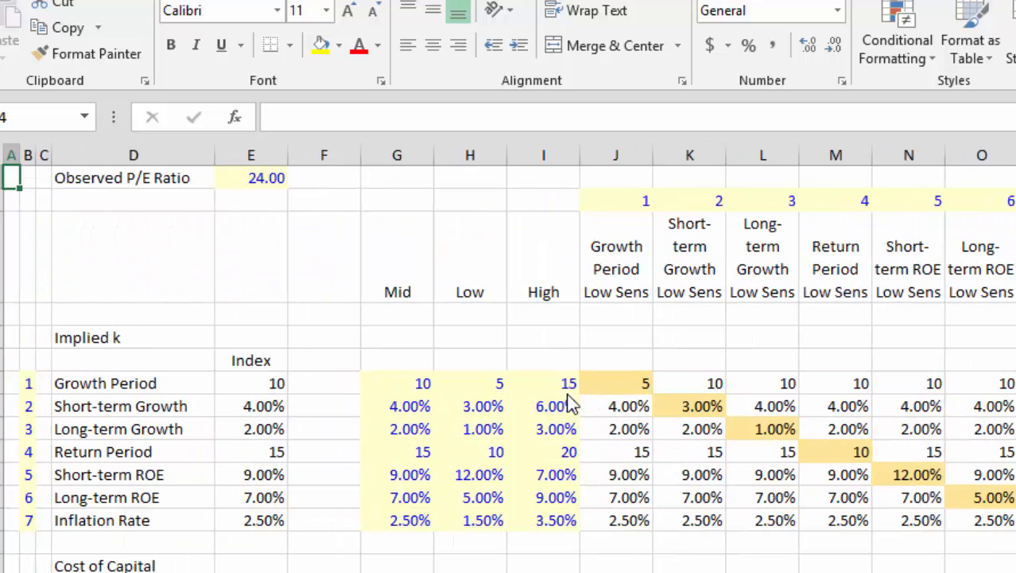
{"action": "key", "text": "Up"}
{"action": "key", "text": "Up"}
{"action": "key", "text": "Up"}
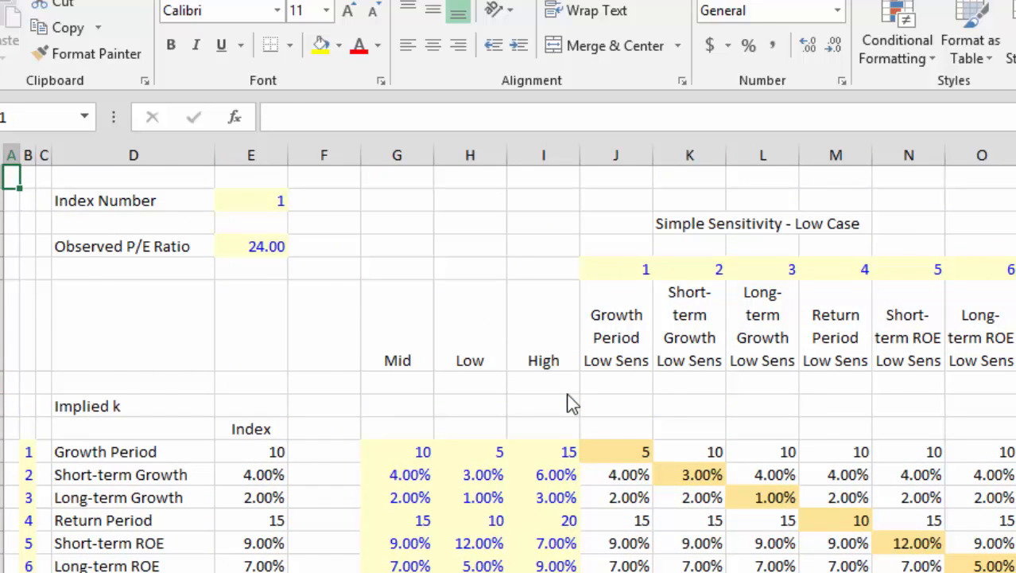
- Switch to the Varying Parameters worksheet
{"action": "key", "text": "ctrl+Page_Up"}
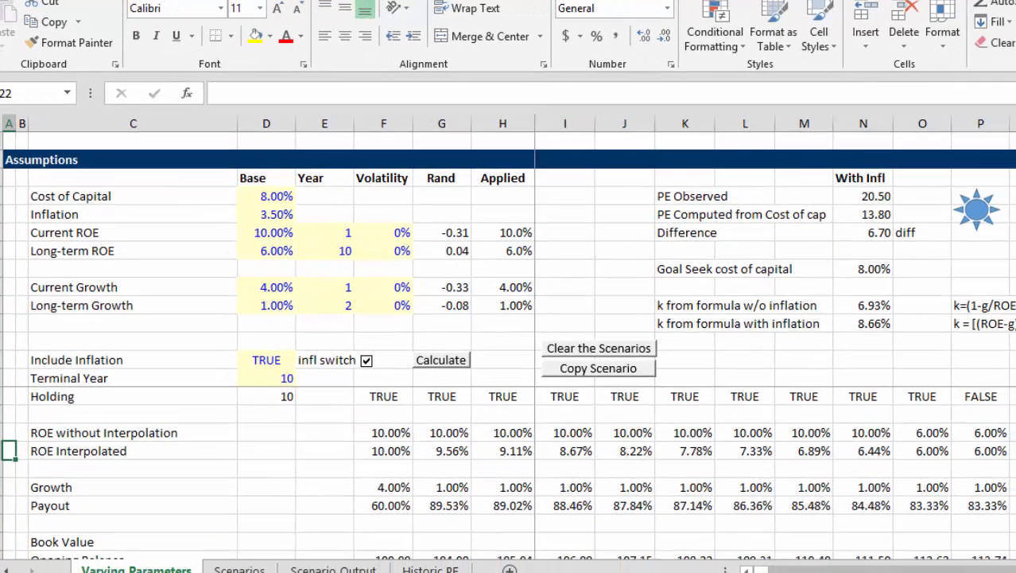
- Link the PE Observed value in the With Infl column to the Observed P/E Ratio on the Scenarios worksheet
{"action": "left_click", "coordinate": [823, 247]}
{"action": "key", "text": "Up"}
{"action": "key", "text": "Up"}
{"action": "key", "text": "Right"}
{"action": "key", "text": "Up"}
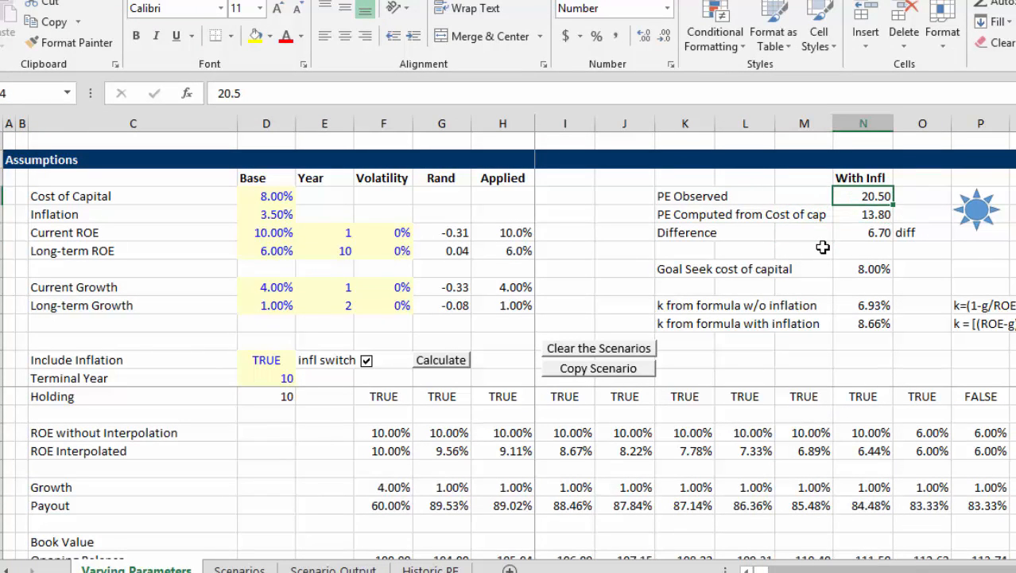
{"action": "key", "text": "F2"}
{"action": "key", "text": "Escape"}
{"action": "type", "text": "="}
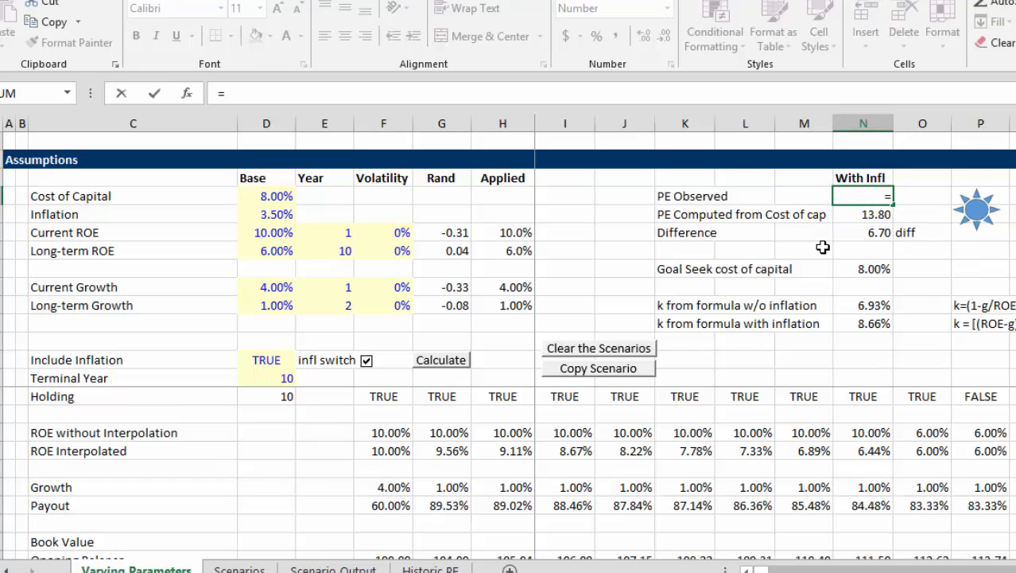
{"action": "key", "text": "ctrl+Page_Down"}
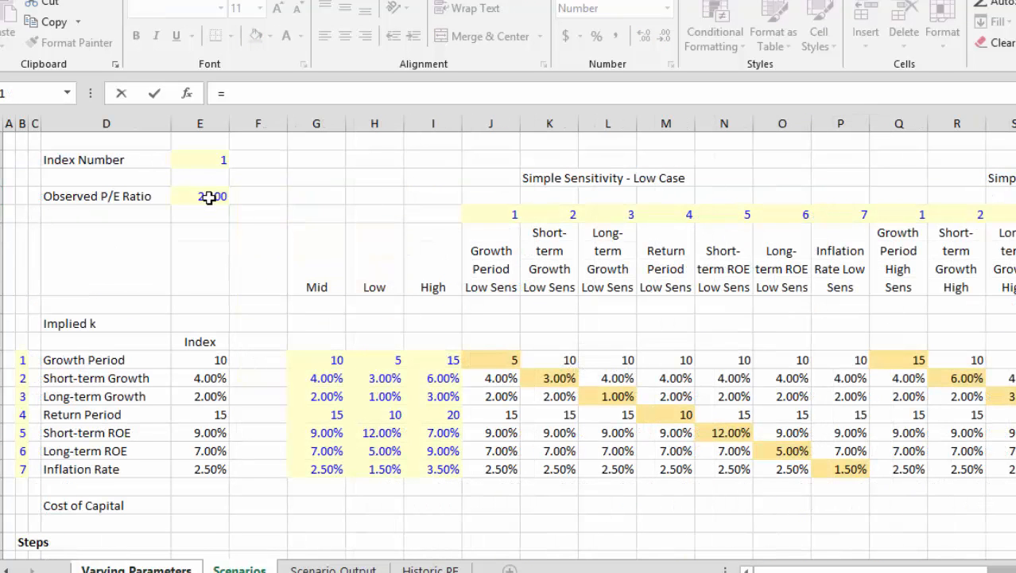
{"action": "left_click", "coordinate": [208, 197]}
{"action": "key", "text": "Return"}
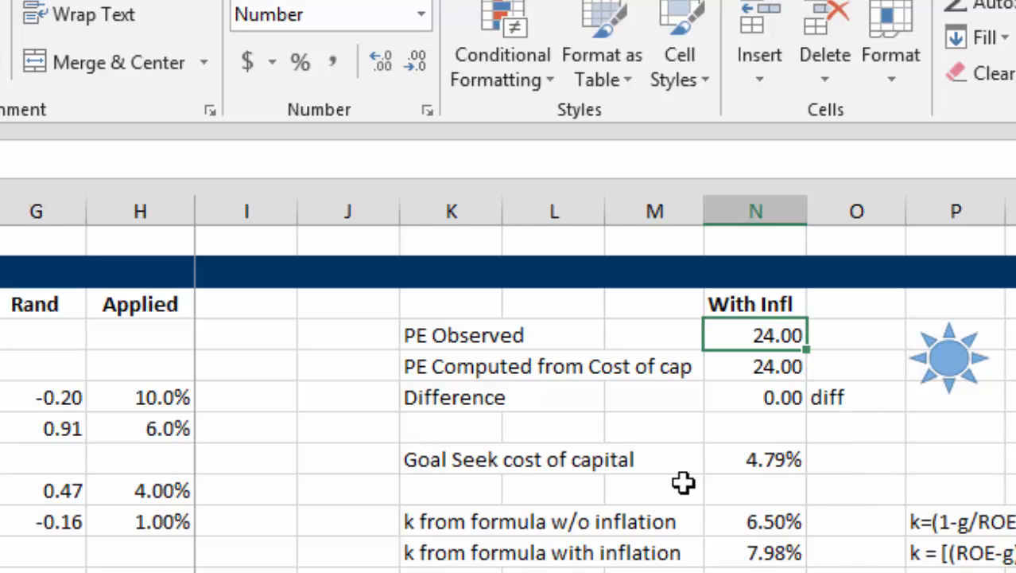
- Return to the Scenarios worksheet and check the Mid column down to the Cost of Capital row
{"action": "key", "text": "ctrl+Page_Down"}
{"action": "key", "text": "ctrl+Page_Down"}
{"action": "key", "text": "ctrl+Page_Up"}
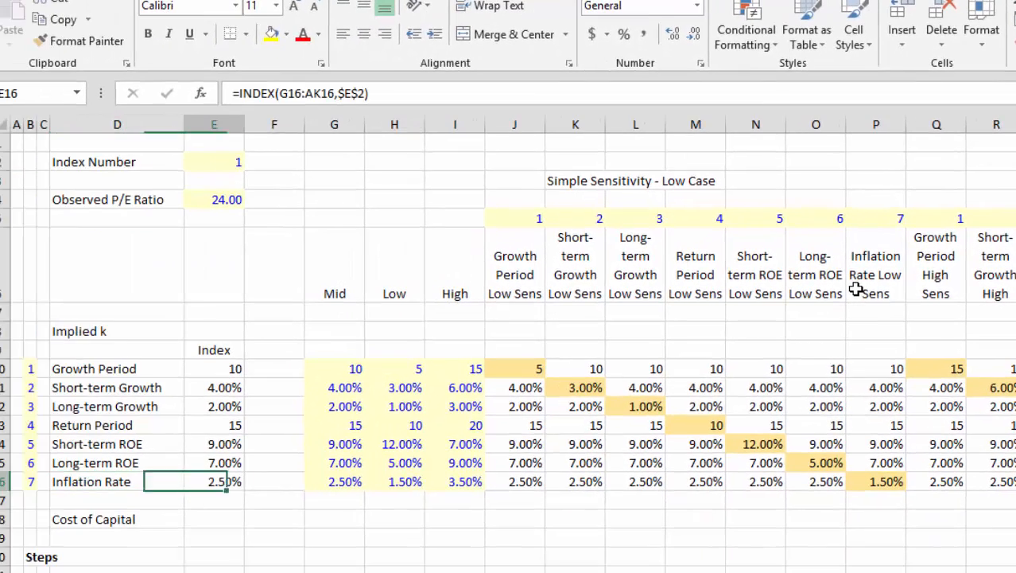
{"action": "key", "text": "Right"}
{"action": "key", "text": "Right"}
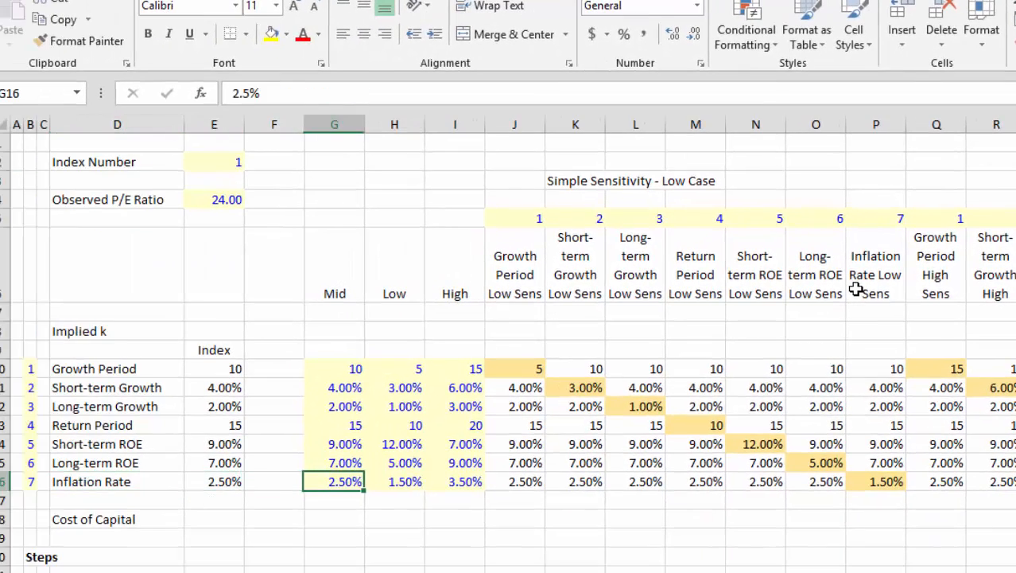
{"action": "key", "text": "Down"}
{"action": "key", "text": "Down"}
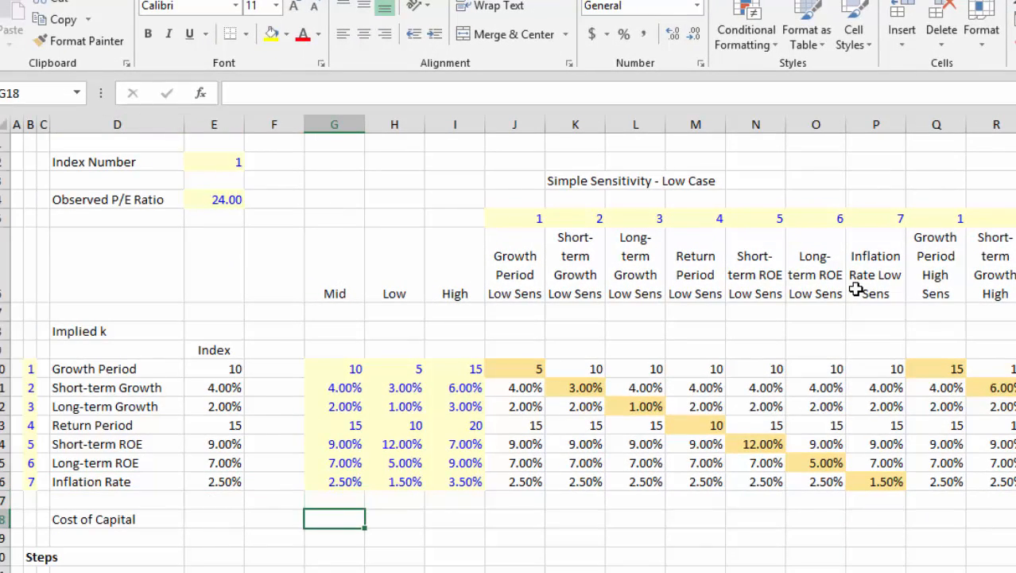
{"action": "key", "text": "Up"}
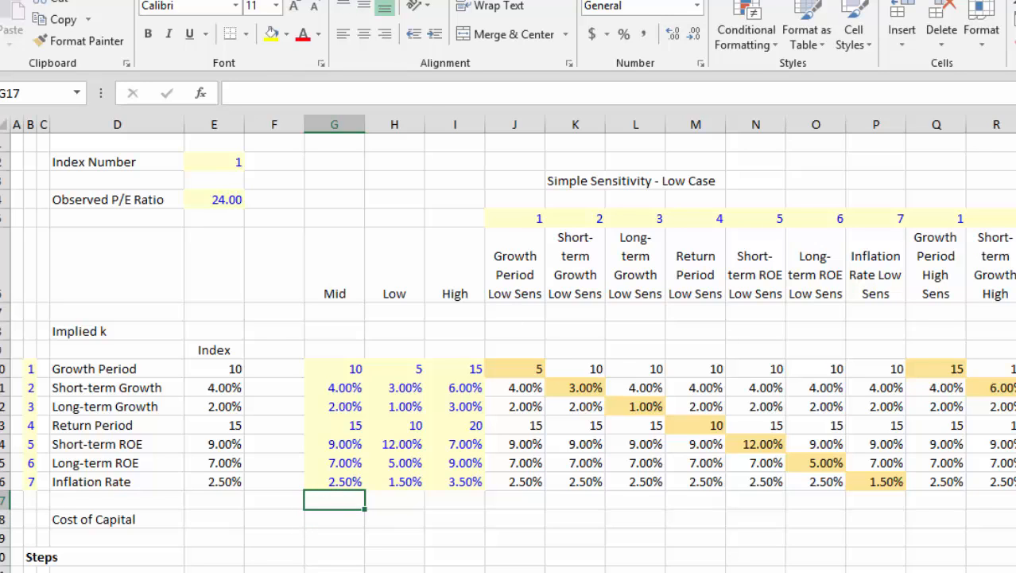
- Create a new macro named sensitivity in this workbook
{"action": "key", "text": "alt+l"}
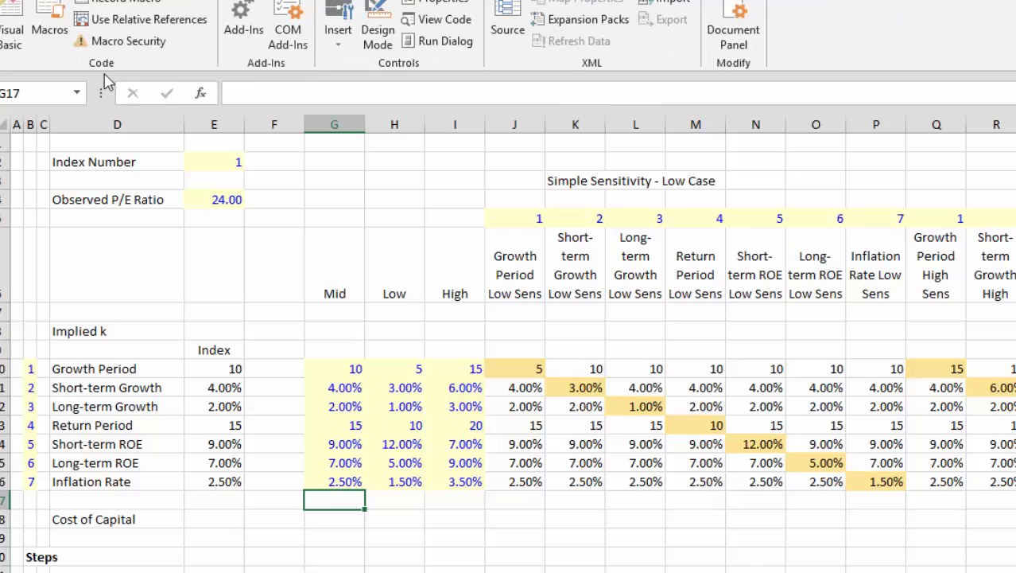
{"action": "left_click", "coordinate": [52, 24]}
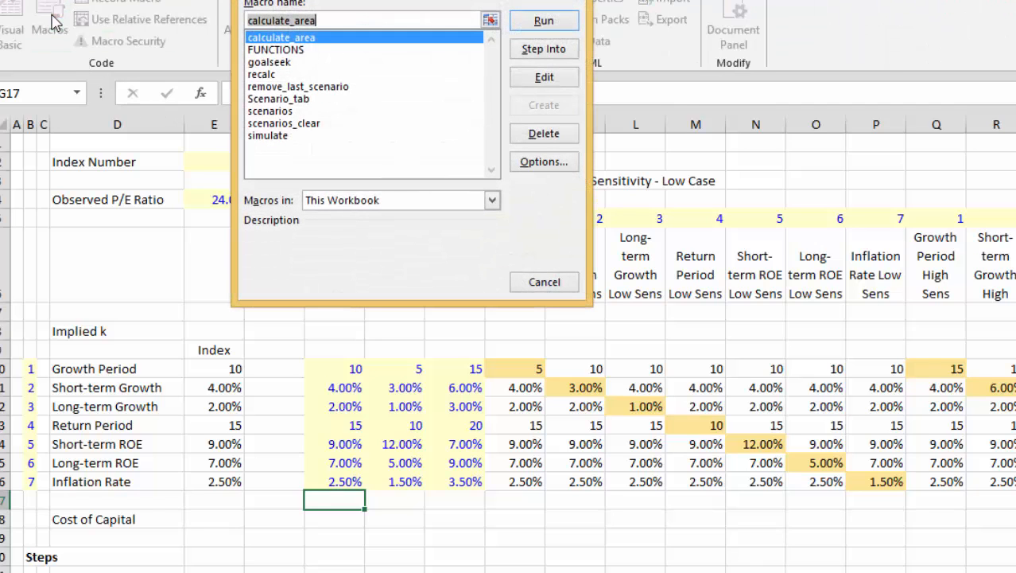
{"action": "key", "text": "BackSpace"}
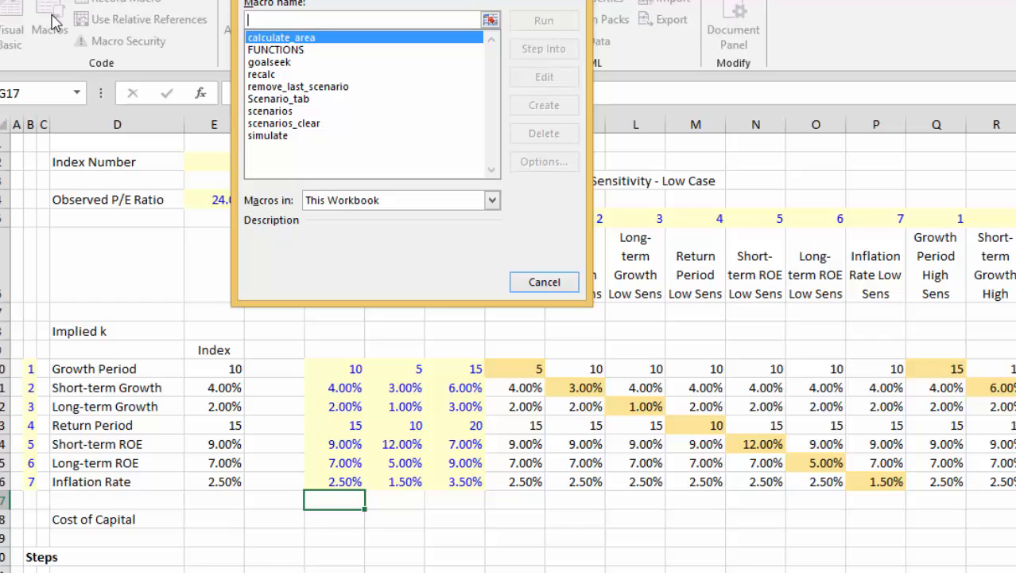
{"action": "type", "text": "sensitivity"}
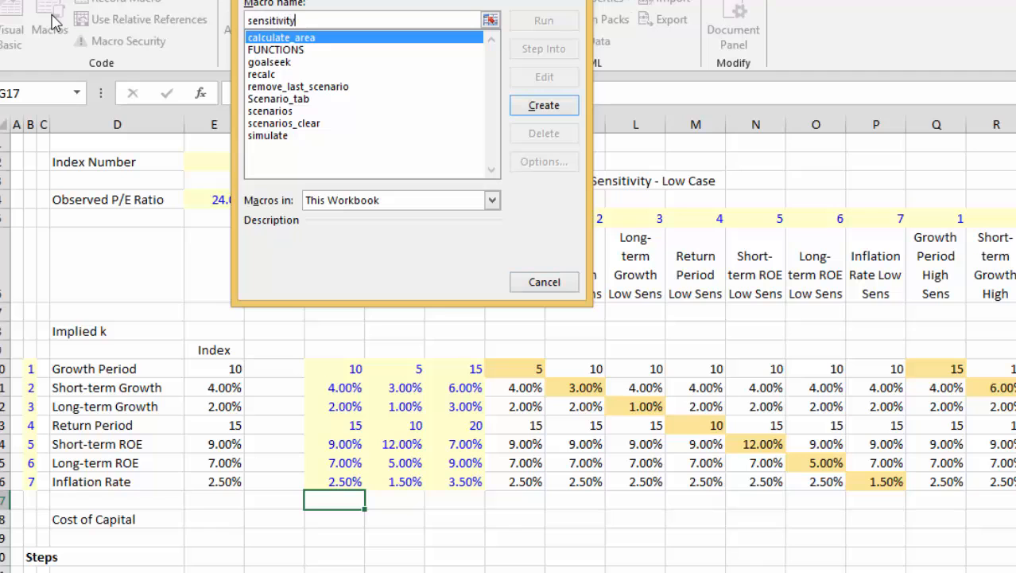
{"action": "key", "text": "Return"}
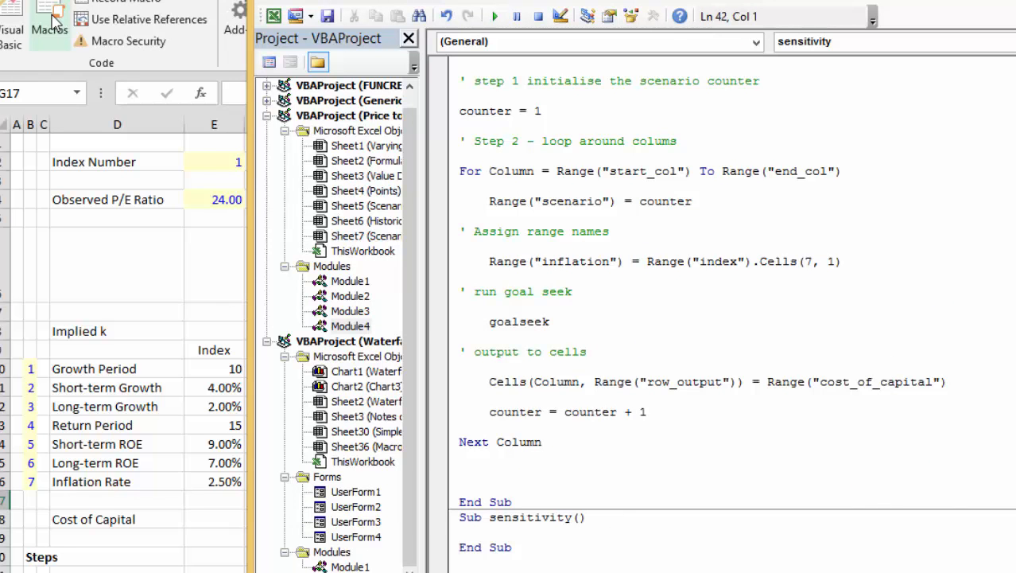
- Insert a long run of blank lines inside the sensitivity procedure, ahead of its End Sub, to make room for code
{"action": "key", "text": "Return"}
{"action": "key", "text": "Return"}
{"action": "key", "text": "Return"}
{"action": "key", "text": "Return"}
{"action": "key", "text": "Return"}
{"action": "key", "text": "Return"}
{"action": "key", "text": "Return"}
{"action": "key", "text": "Return"}
{"action": "key", "text": "Return"}
{"action": "key", "text": "Return"}
{"action": "key", "text": "Return"}
{"action": "key", "text": "Return"}
{"action": "key", "text": "Return"}
{"action": "key", "text": "Return"}
{"action": "key", "text": "Return"}
{"action": "key", "text": "Return"}
{"action": "key", "text": "Return"}
{"action": "key", "text": "Return"}
{"action": "key", "text": "Return"}
{"action": "key", "text": "Return"}
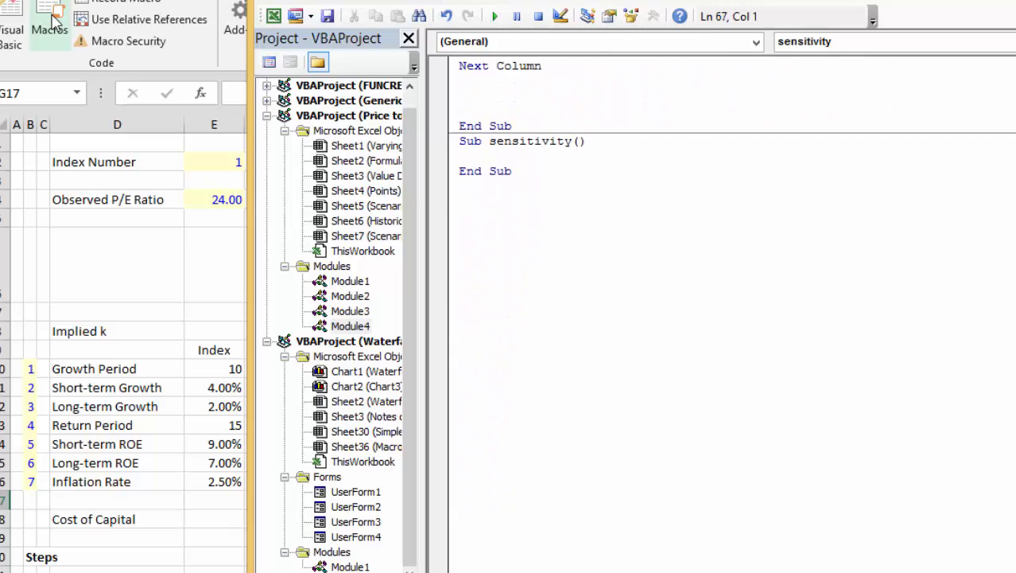
{"action": "key", "text": "Return"}
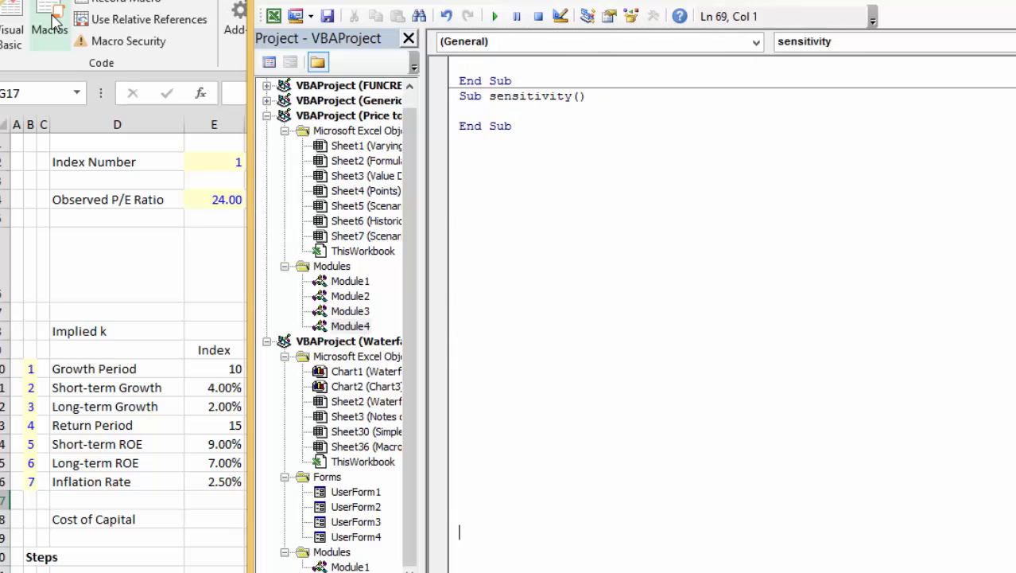
{"action": "key", "text": "Return"}
{"action": "key", "text": "Return"}
{"action": "key", "text": "Return"}
{"action": "key", "text": "Return"}
{"action": "key", "text": "Return"}
{"action": "key", "text": "Return"}
{"action": "key", "text": "Return"}
{"action": "key", "text": "Return"}
{"action": "key", "text": "Return"}
{"action": "key", "text": "Return"}
{"action": "key", "text": "Return"}
{"action": "key", "text": "Return"}
{"action": "key", "text": "Return"}
{"action": "key", "text": "Return"}
{"action": "key", "text": "Return"}
{"action": "key", "text": "Return"}
{"action": "key", "text": "Return"}
{"action": "key", "text": "Return"}
{"action": "key", "text": "Return"}
{"action": "key", "text": "Return"}
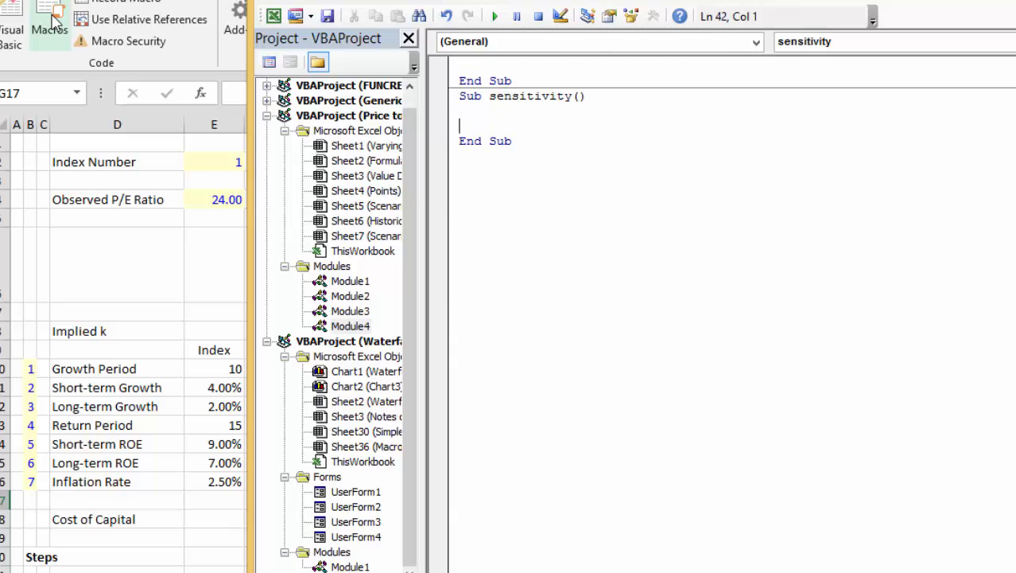
{"action": "key", "text": "Return"}
{"action": "key", "text": "Return"}
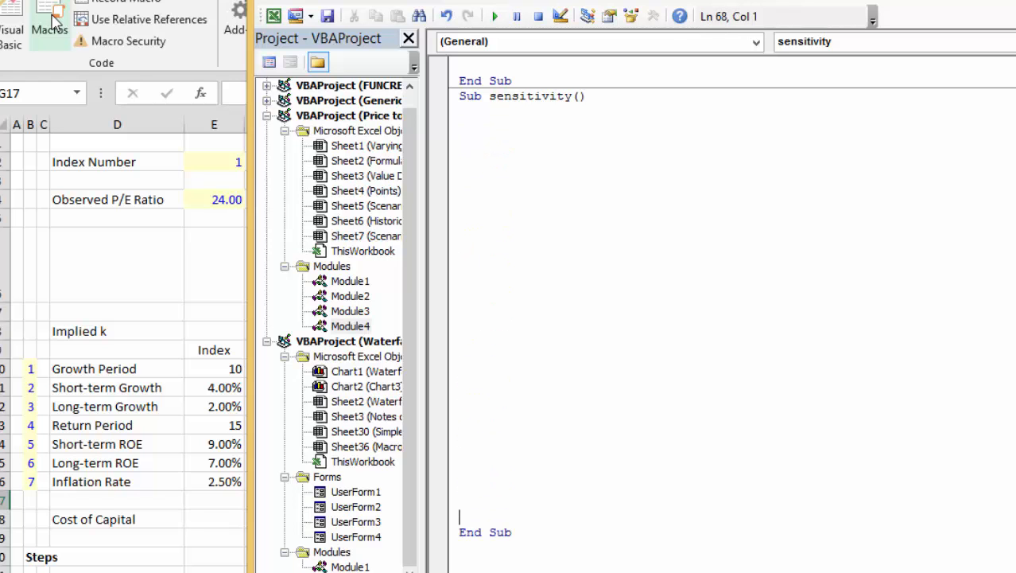
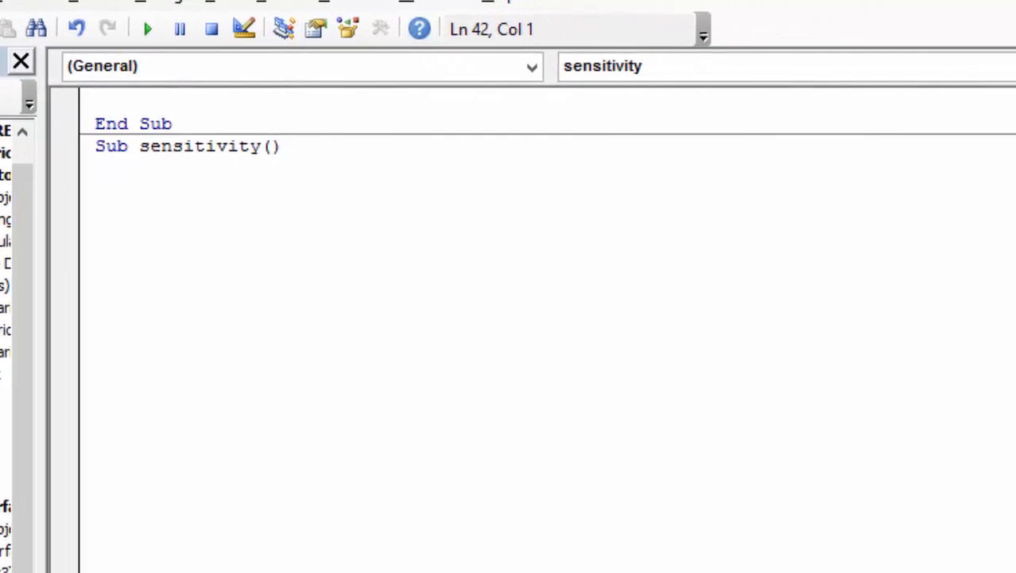
- Add the comment "create a counter for scenario" to the sensitivity procedure, followed by the statement counter = 1
{"action": "type", "text": "' create a"}
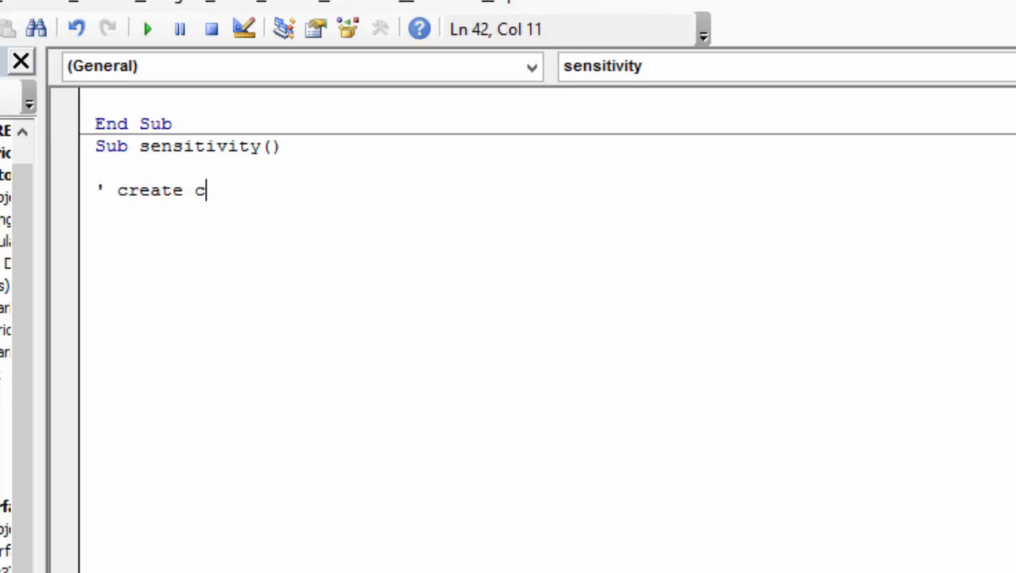
{"action": "type", "text": " counter "}
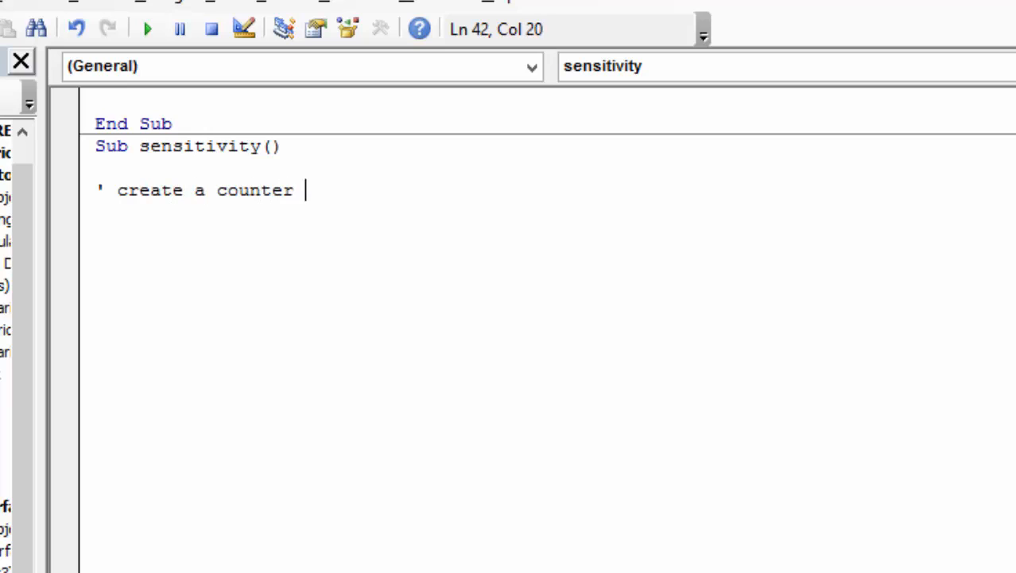
{"action": "type", "text": "for scenario"}
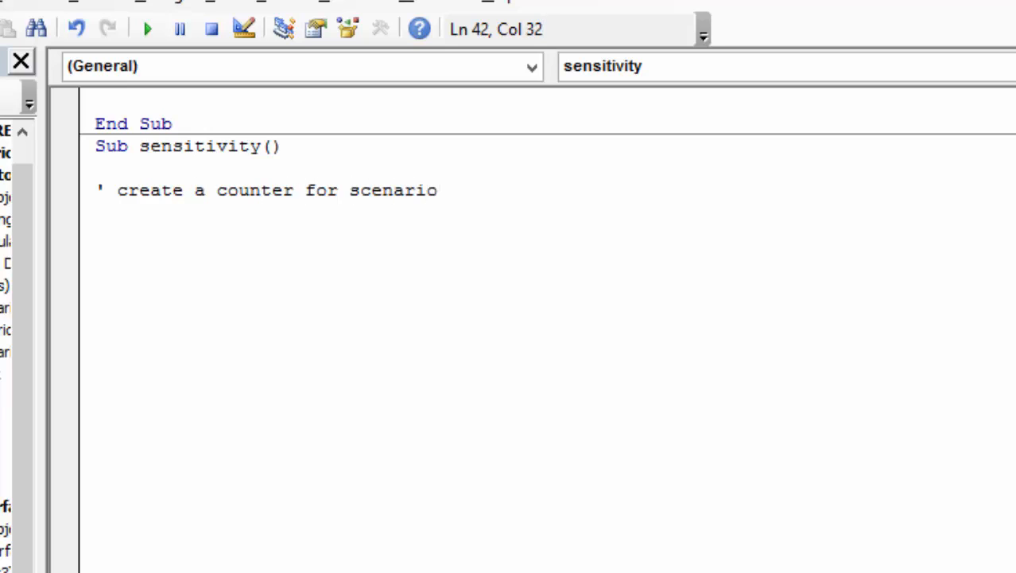
{"action": "key", "text": "Return"}
{"action": "key", "text": "Return"}
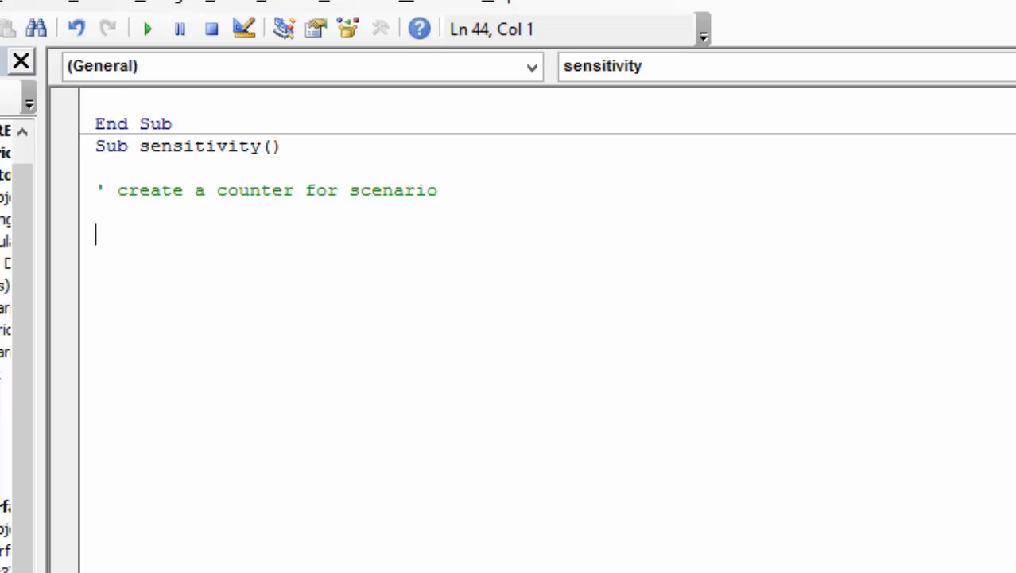
{"action": "type", "text": "counte"}
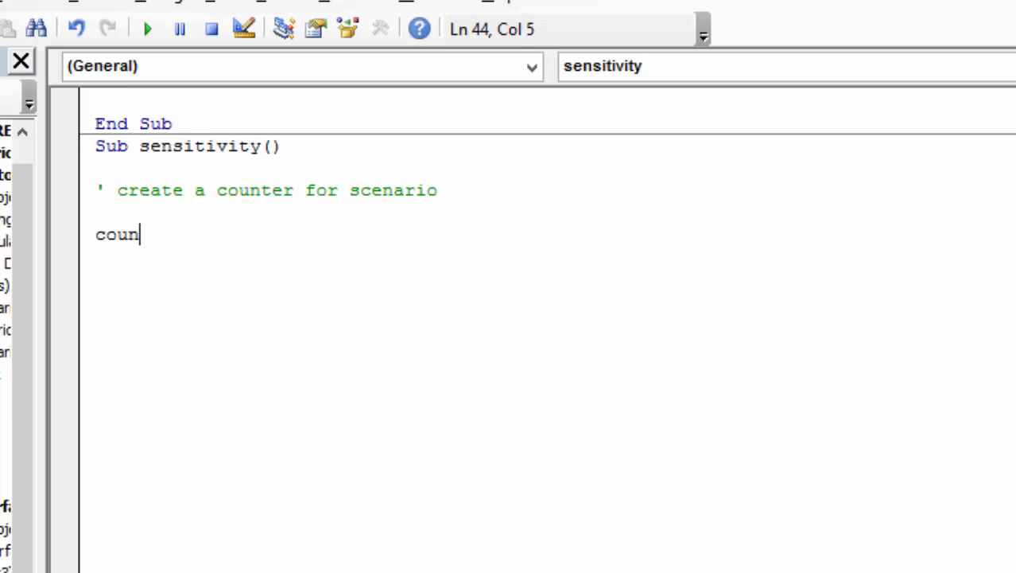
{"action": "type", "text": "r =1"}
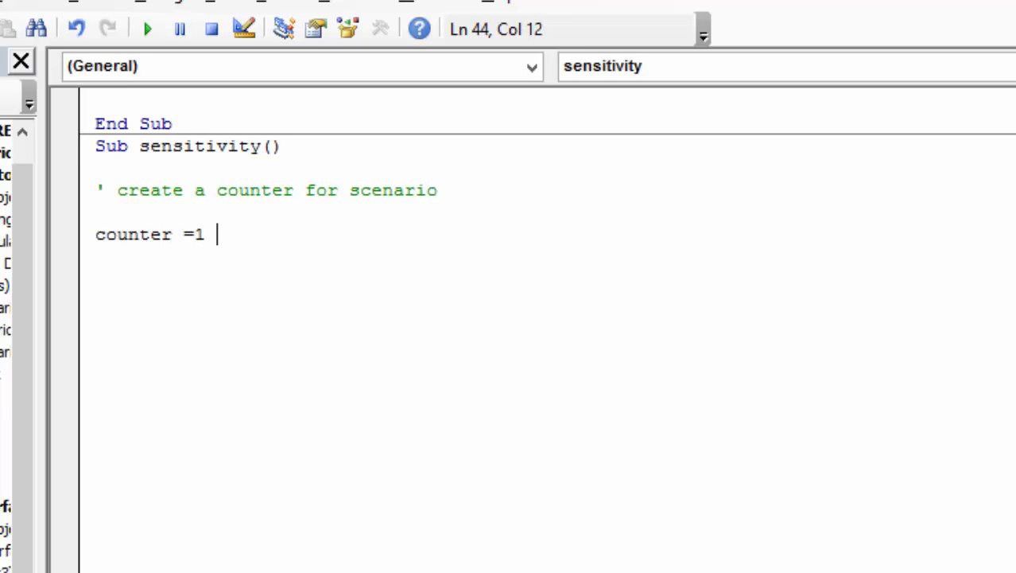
{"action": "key", "text": "Return"}
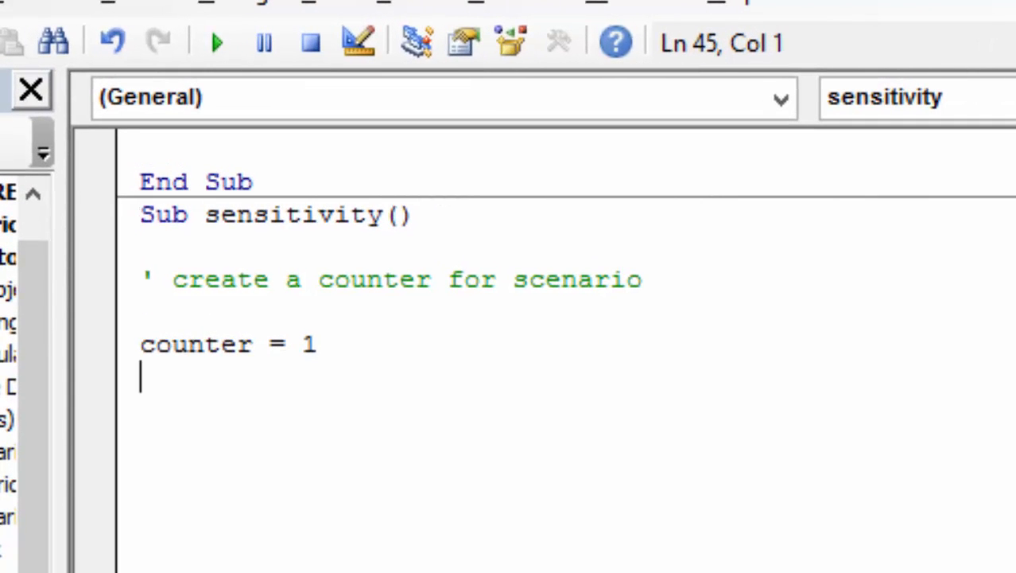
- Start a comment beginning "Create a loop around" beneath the counter statement, separated by a blank line
{"action": "key", "text": "Return"}
{"action": "type", "text": "'"}
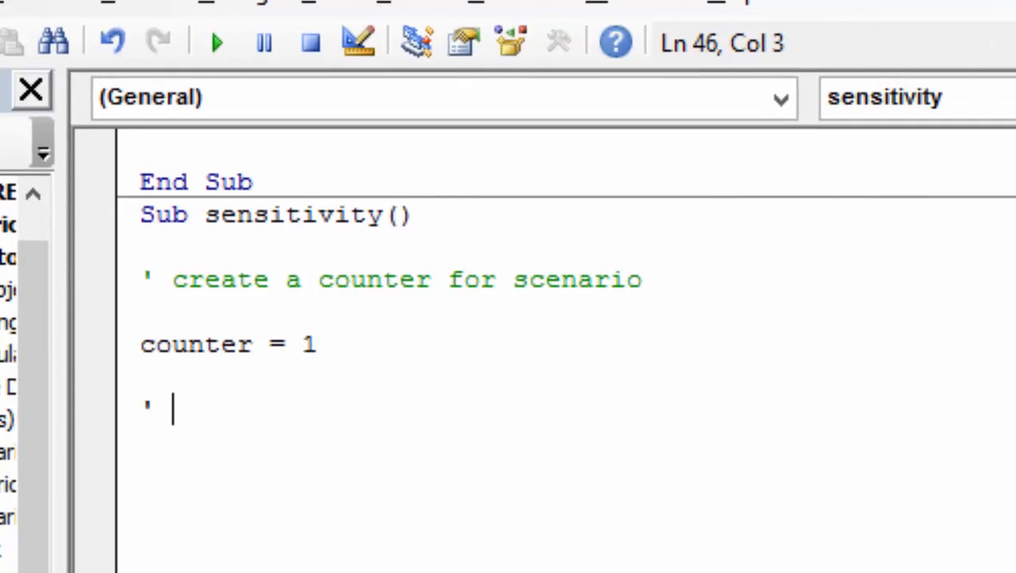
{"action": "key", "text": "BackSpace"}
{"action": "type", "text": "Crea"}
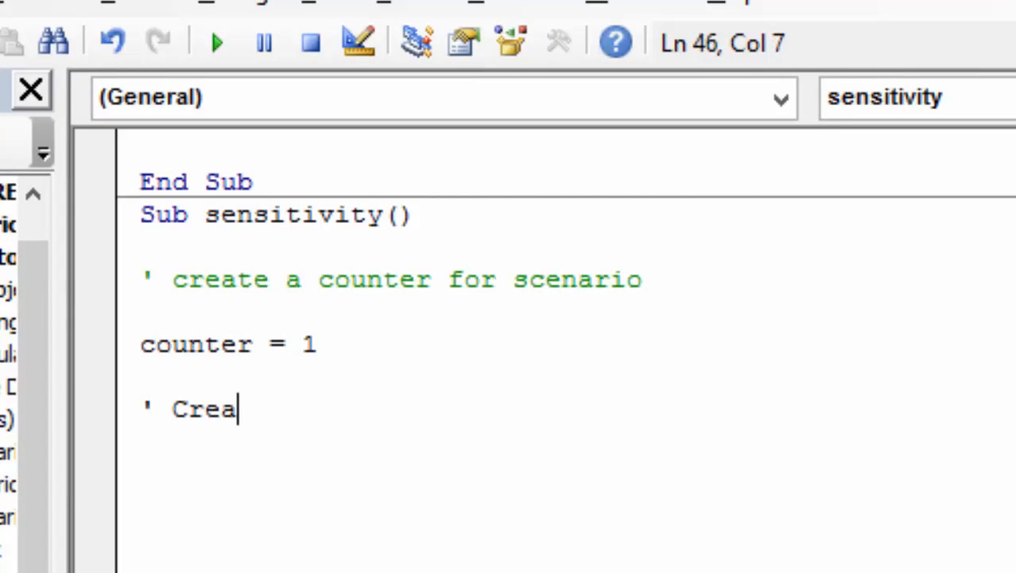
{"action": "type", "text": "te a loop acr"}
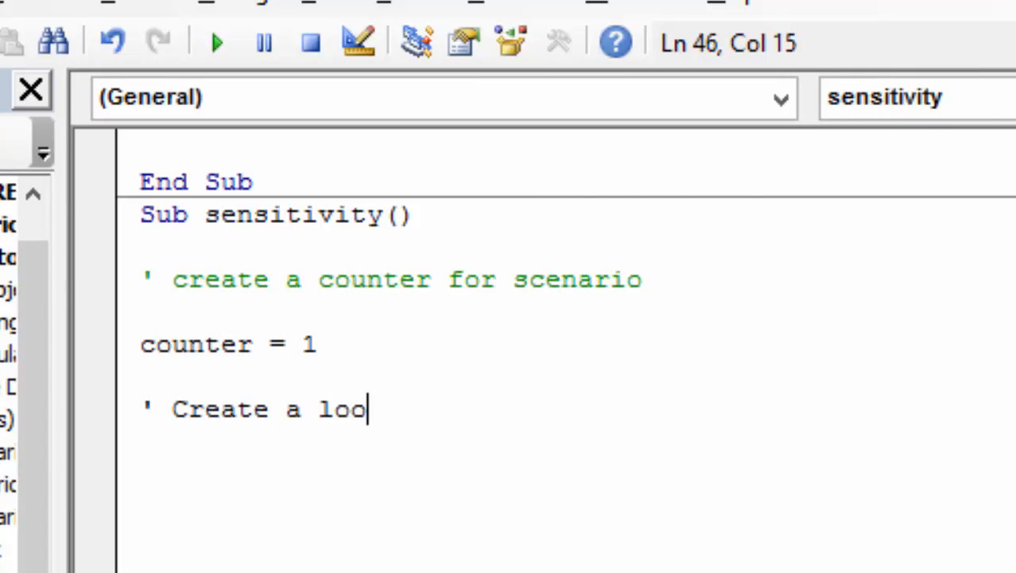
{"action": "key", "text": "BackSpace"}
{"action": "key", "text": "BackSpace"}
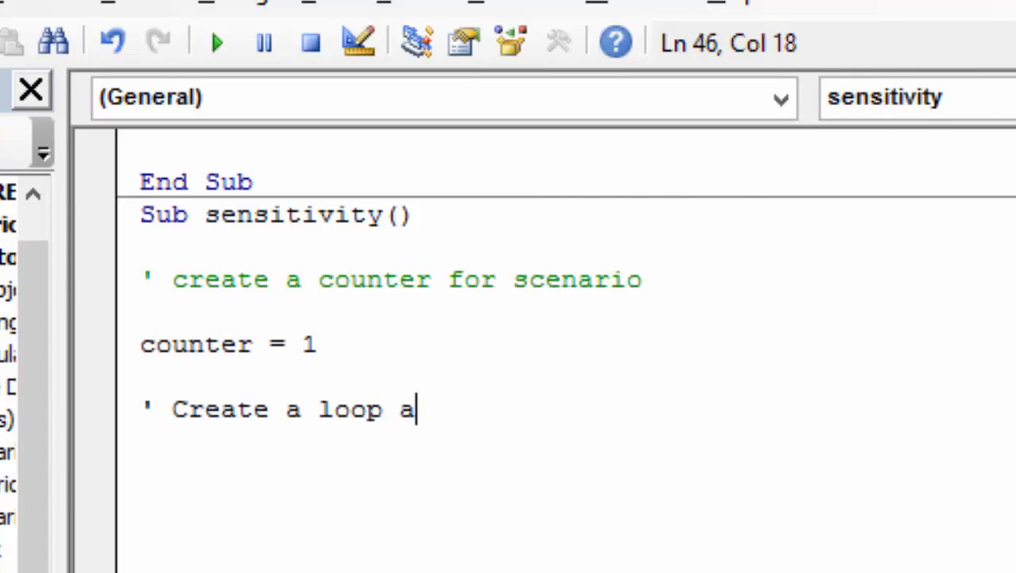
{"action": "type", "text": "cro"}
{"action": "key", "text": "BackSpace"}
{"action": "key", "text": "BackSpace"}
{"action": "key", "text": "BackSpace"}
{"action": "type", "text": "ro"}
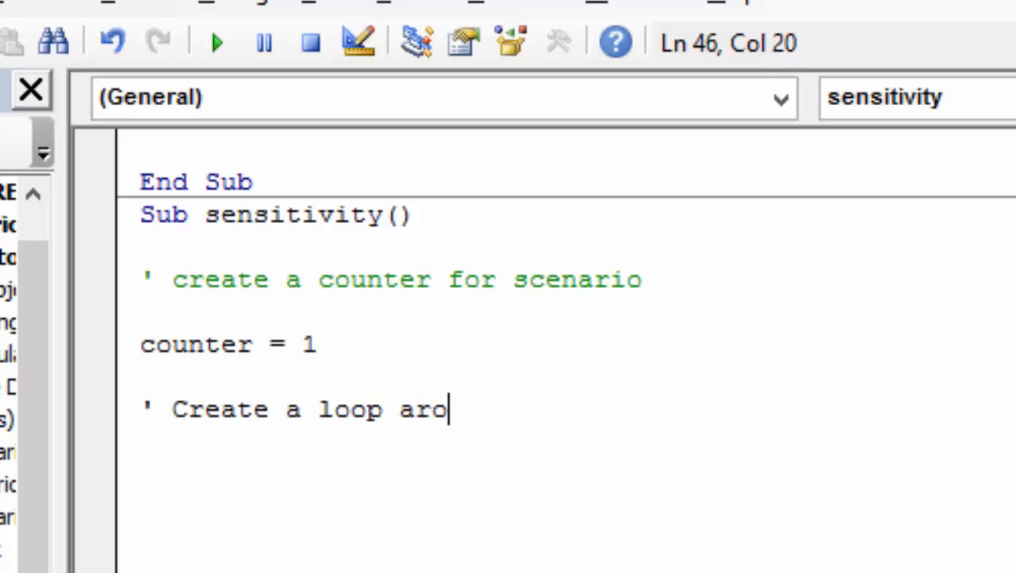
{"action": "type", "text": "und e"}
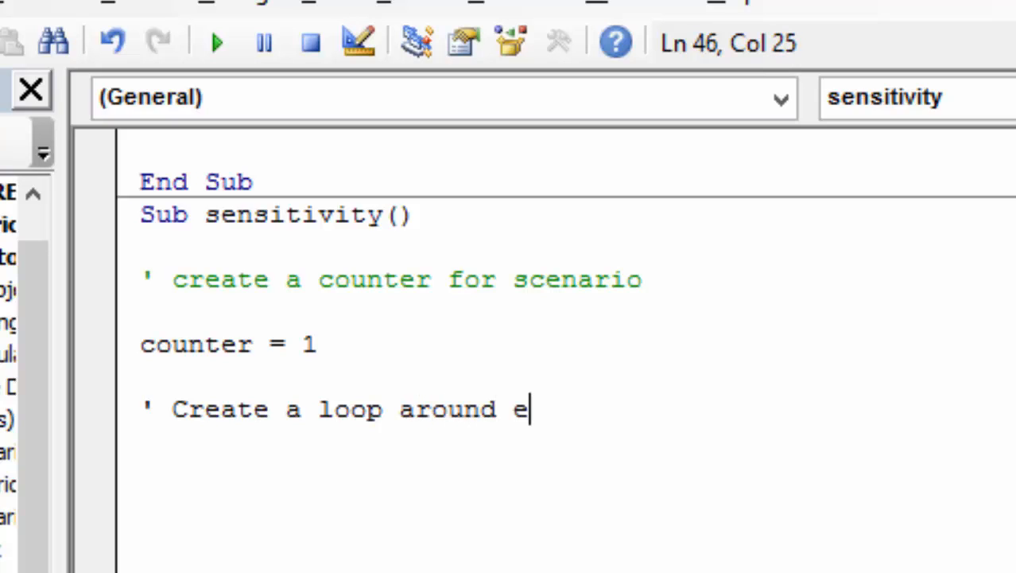
- Complete the code comment so it reads "' Create a loop around each column" and leave blank lines below it
{"action": "type", "text": "ach colum"}
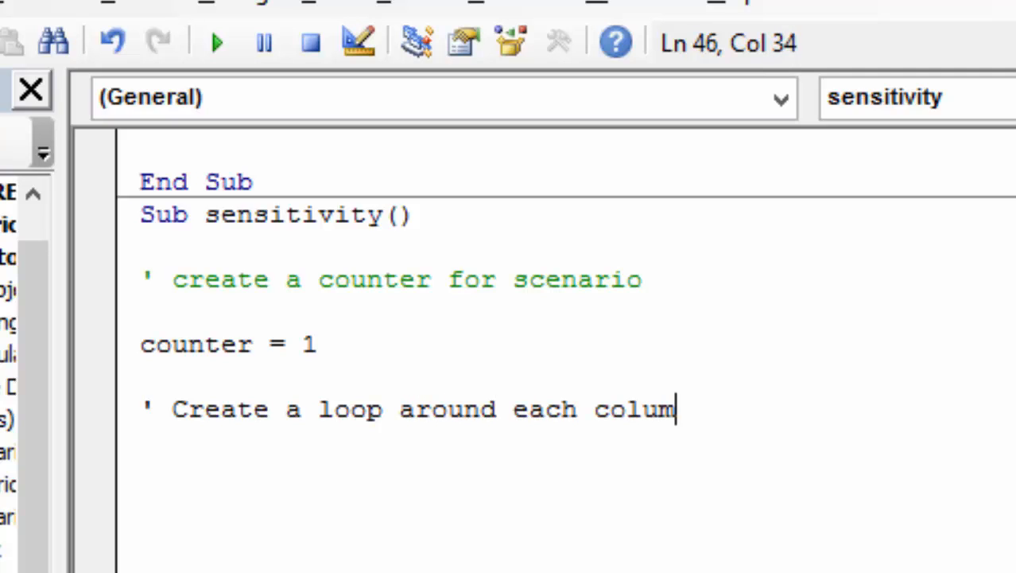
{"action": "type", "text": "n"}
{"action": "key", "text": "Return"}
{"action": "key", "text": "Return"}
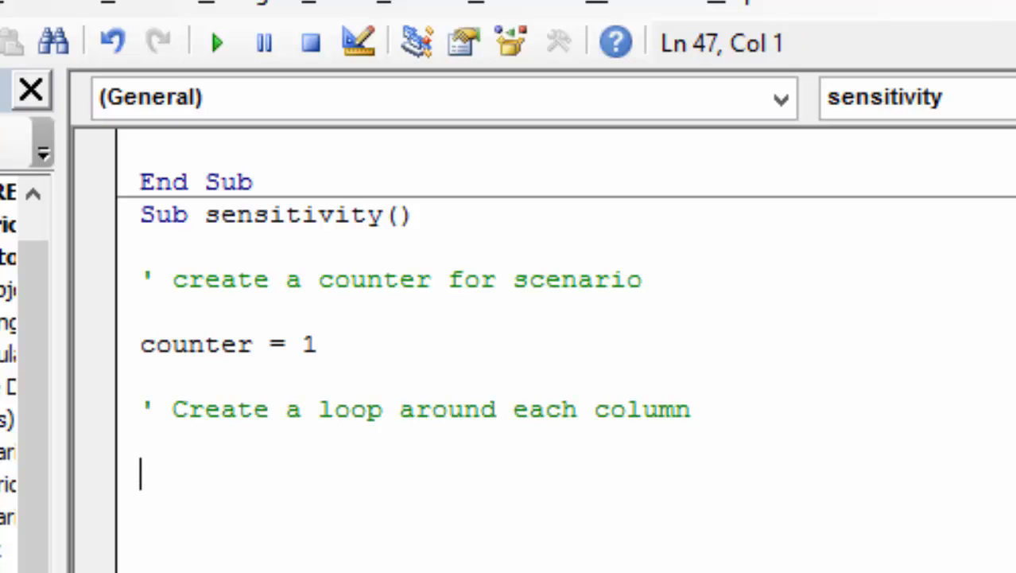
{"action": "key", "text": "Return"}
- Begin a For loop header below the comment as "for col = 1 to range"
{"action": "type", "text": "for i ="}
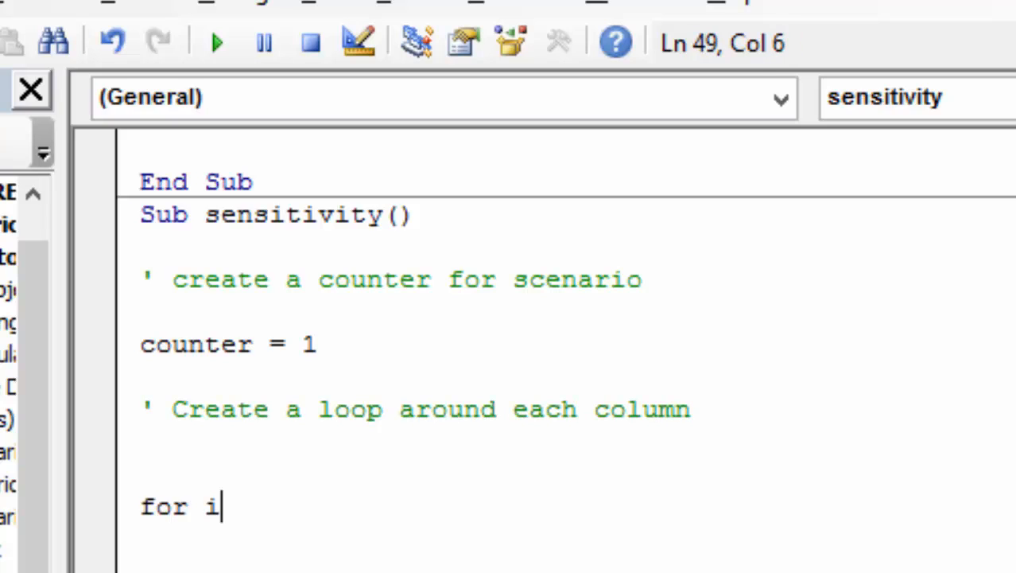
{"action": "key", "text": "BackSpace"}
{"action": "key", "text": "BackSpace"}
{"action": "key", "text": "BackSpace"}
{"action": "key", "text": "BackSpace"}
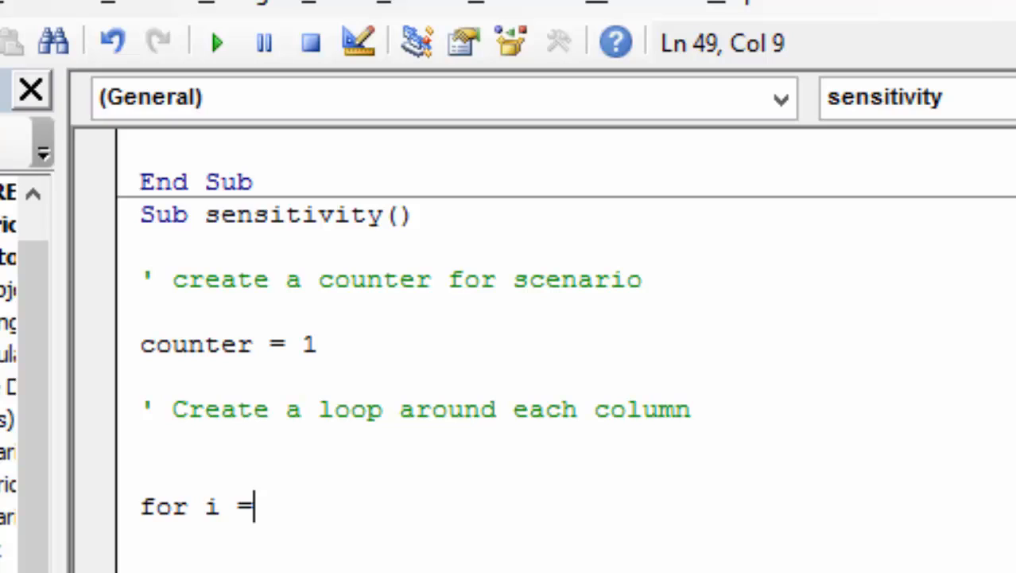
{"action": "type", "text": "col = 1"}
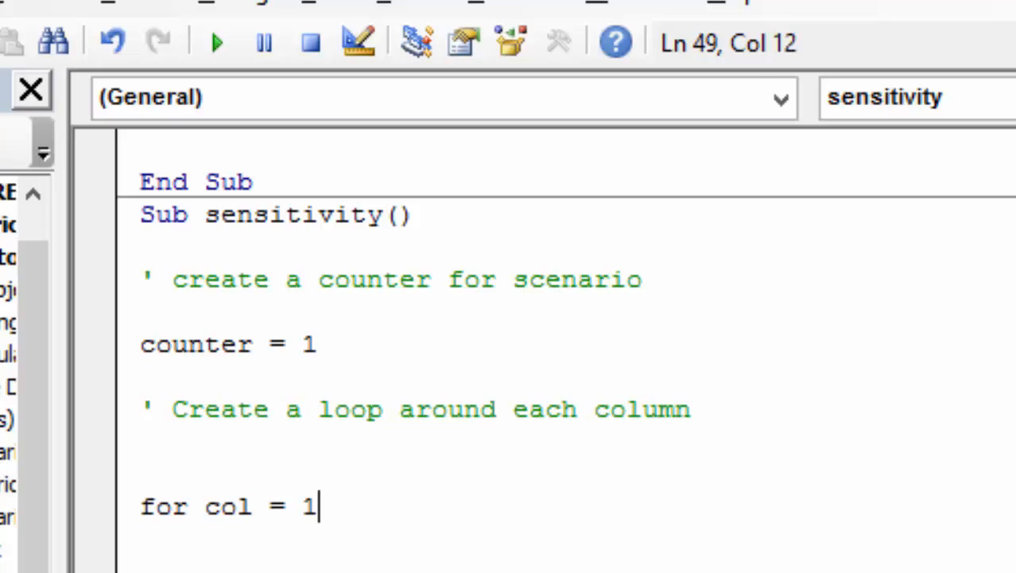
{"action": "type", "text": " to range"}
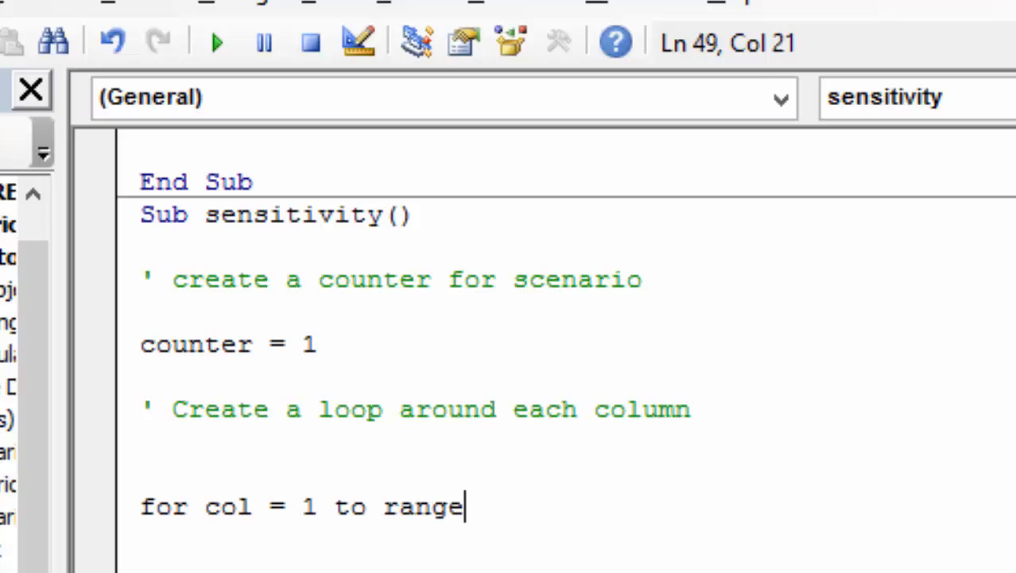
- Complete the loop's upper limit with the named range "number_of_columns" in parentheses
{"action": "type", "text": "(\"n"}
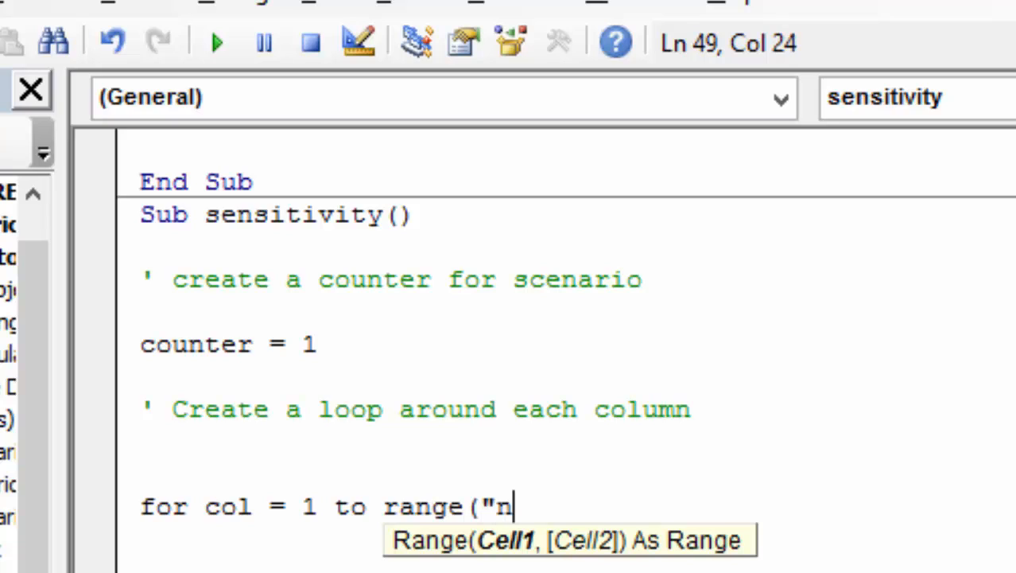
{"action": "type", "text": "umber"}
{"action": "key", "text": "BackSpace"}
{"action": "key", "text": "BackSpace"}
{"action": "key", "text": "BackSpace"}
{"action": "key", "text": "BackSpace"}
{"action": "key", "text": "BackSpace"}
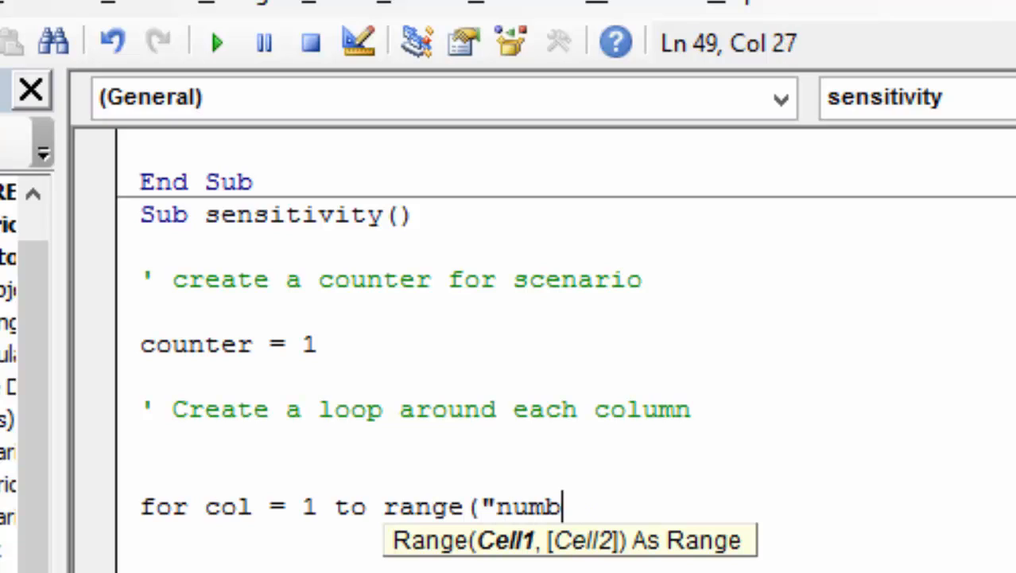
{"action": "key", "text": "BackSpace"}
{"action": "type", "text": "nu"}
{"action": "key", "text": "BackSpace"}
{"action": "key", "text": "BackSpace"}
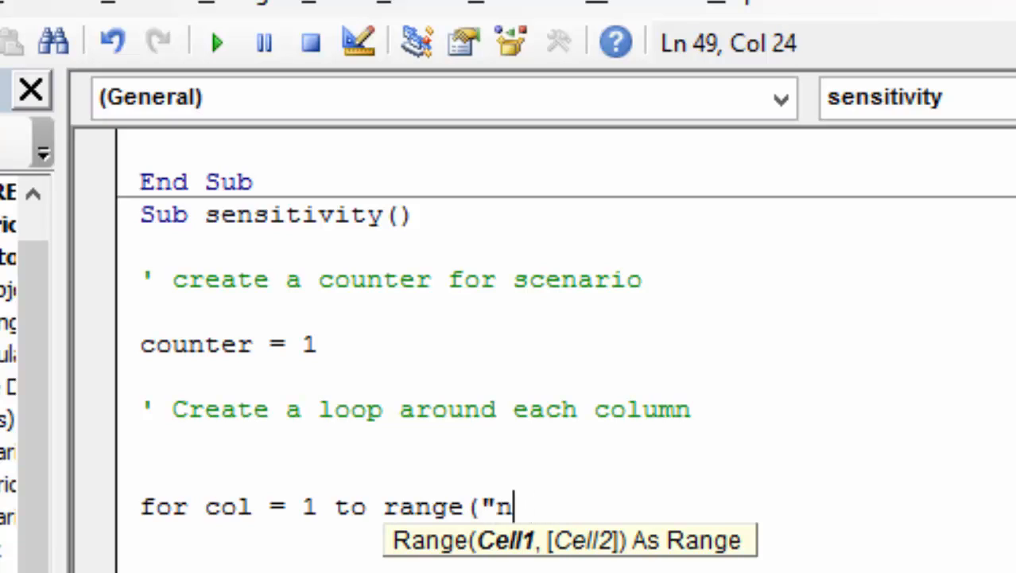
{"action": "type", "text": "number_"}
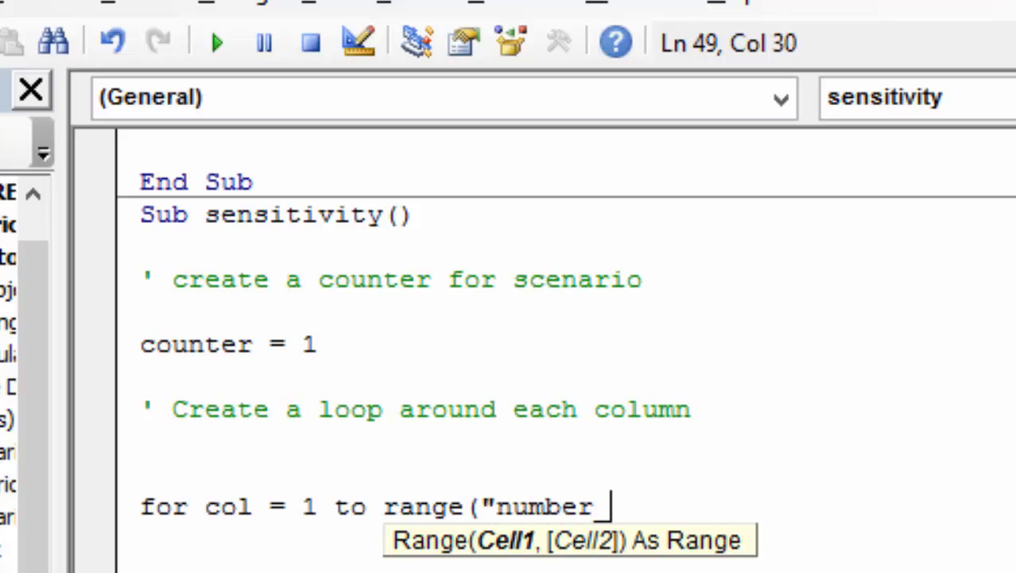
{"action": "type", "text": "of_co"}
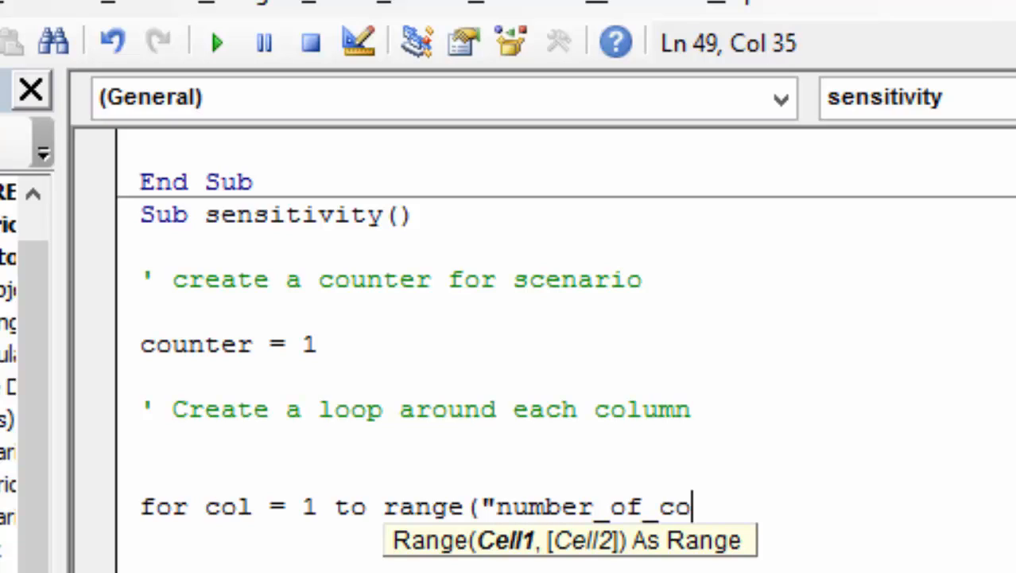
{"action": "type", "text": "lumns\")"}
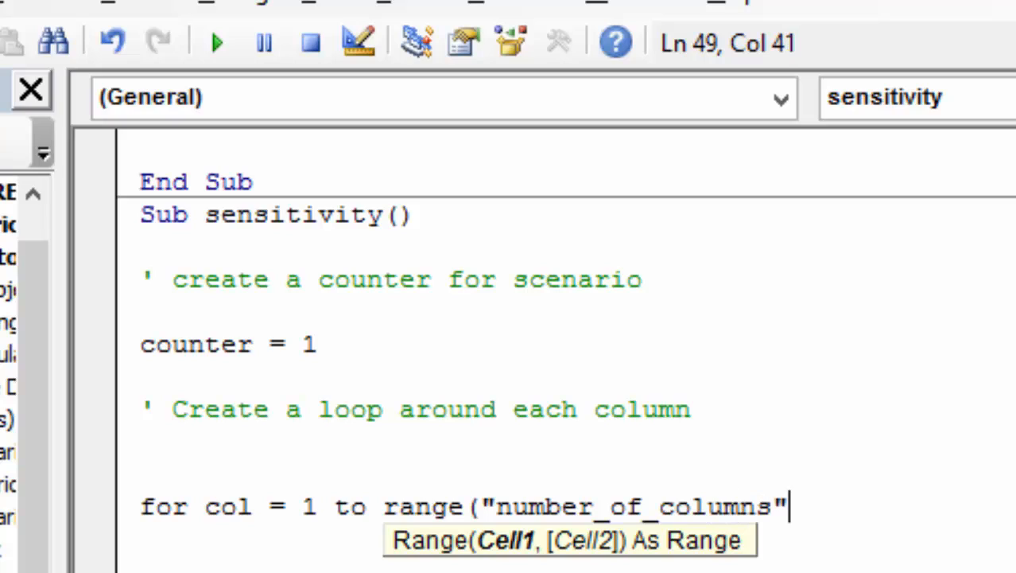
{"action": "key", "text": "Return"}
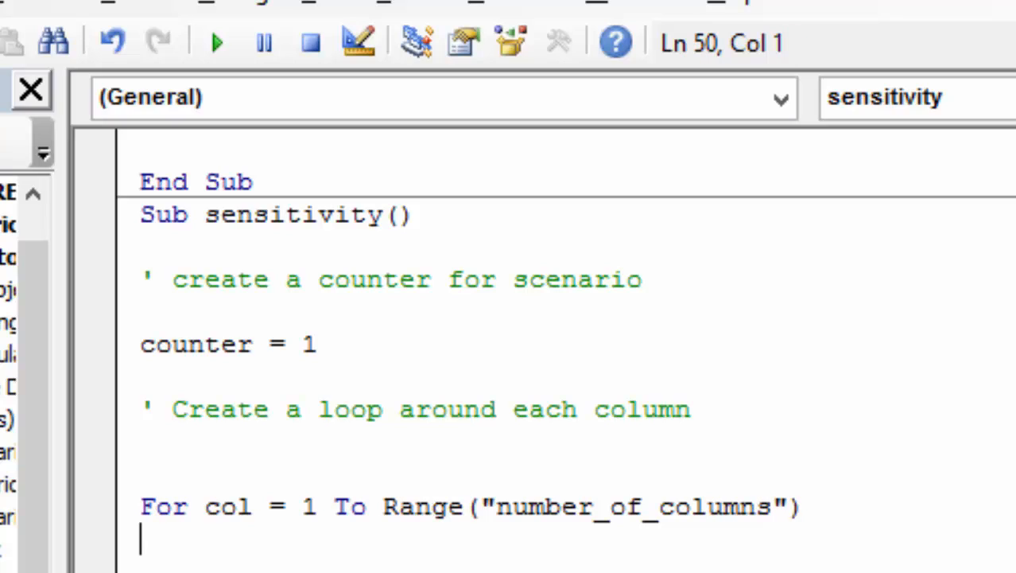
- Add the comment "' assign scenario number" below the For line
{"action": "key", "text": "Return"}
{"action": "type", "text": "' assi"}
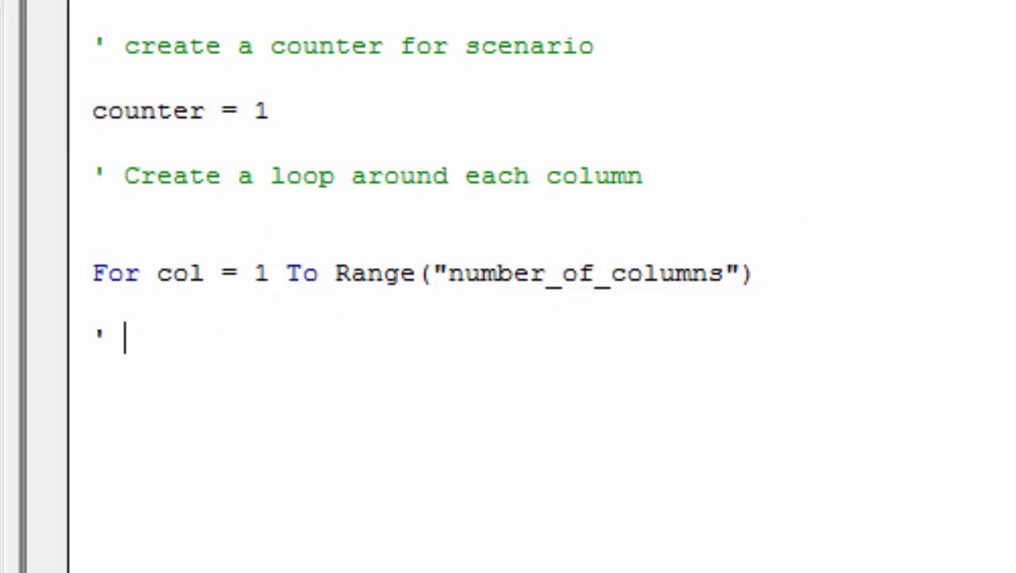
{"action": "key", "text": "BackSpace"}
{"action": "key", "text": "BackSpace"}
{"action": "key", "text": "BackSpace"}
{"action": "key", "text": "BackSpace"}
{"action": "type", "text": "assi"}
{"action": "key", "text": "BackSpace"}
{"action": "key", "text": "BackSpace"}
{"action": "key", "text": "BackSpace"}
{"action": "key", "text": "BackSpace"}
{"action": "type", "text": "assign "}
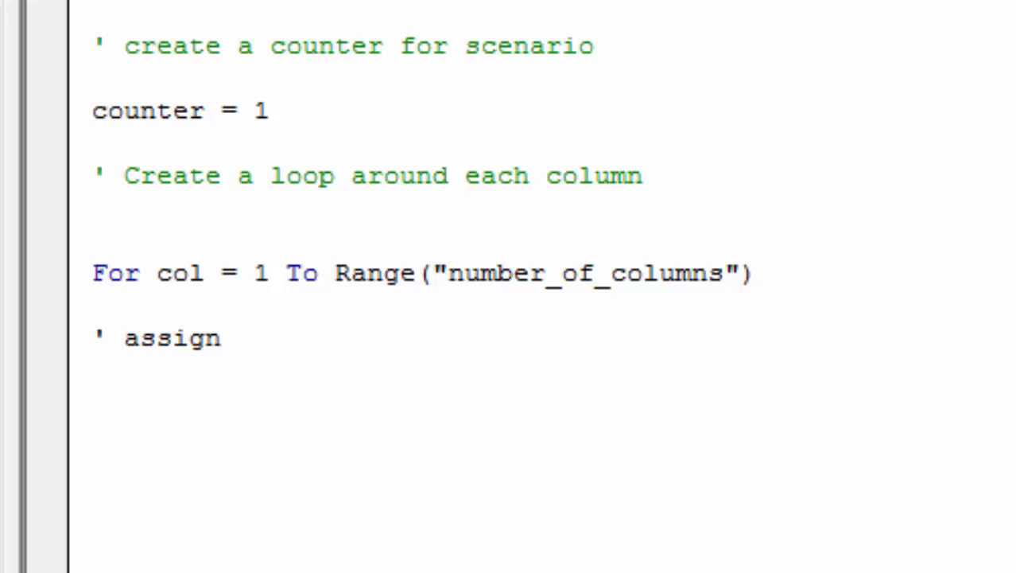
{"action": "type", "text": "scre"}
{"action": "key", "text": "BackSpace"}
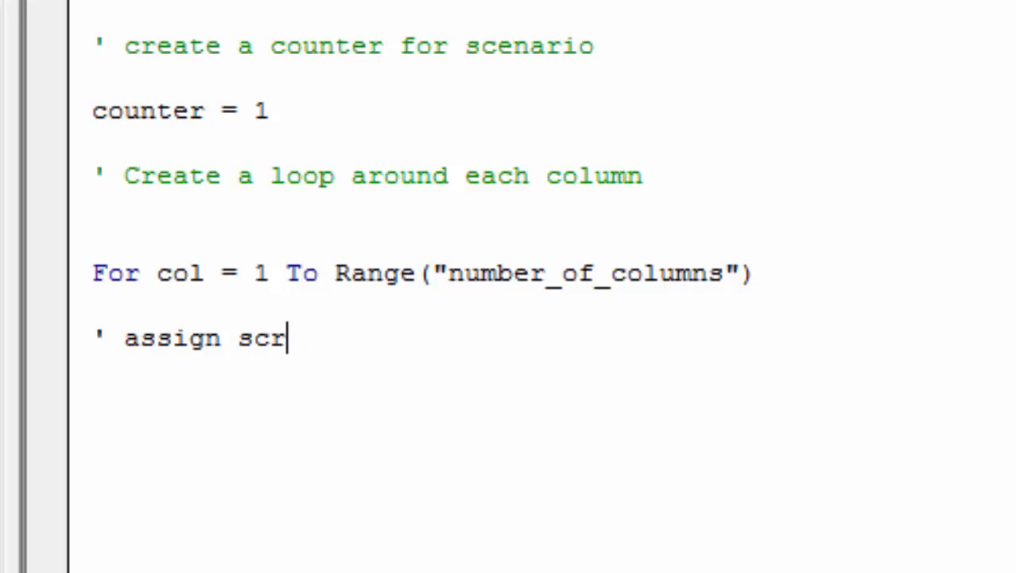
{"action": "key", "text": "BackSpace"}
{"action": "type", "text": "enario "}
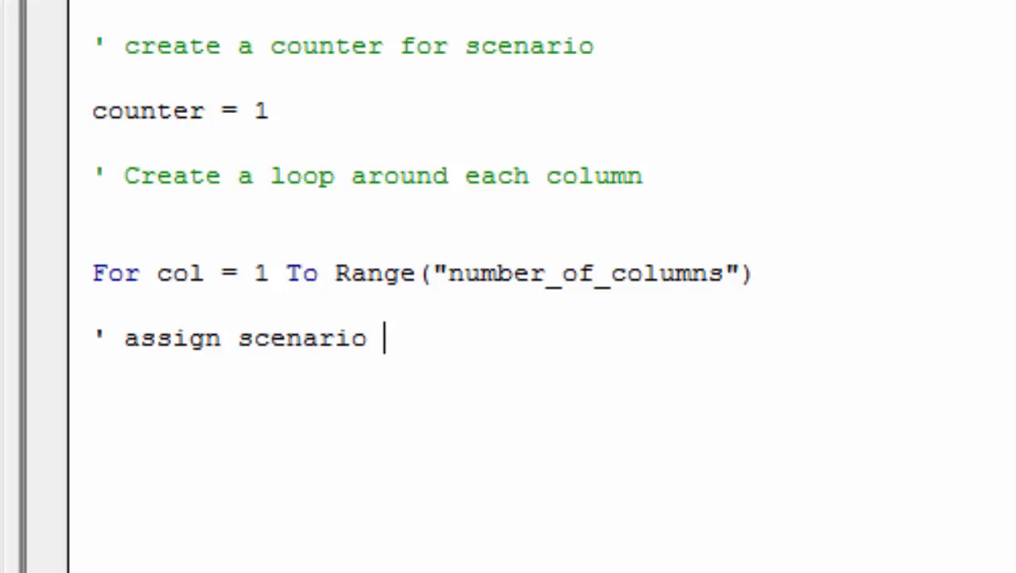
{"action": "type", "text": "number"}
{"action": "key", "text": "Return"}
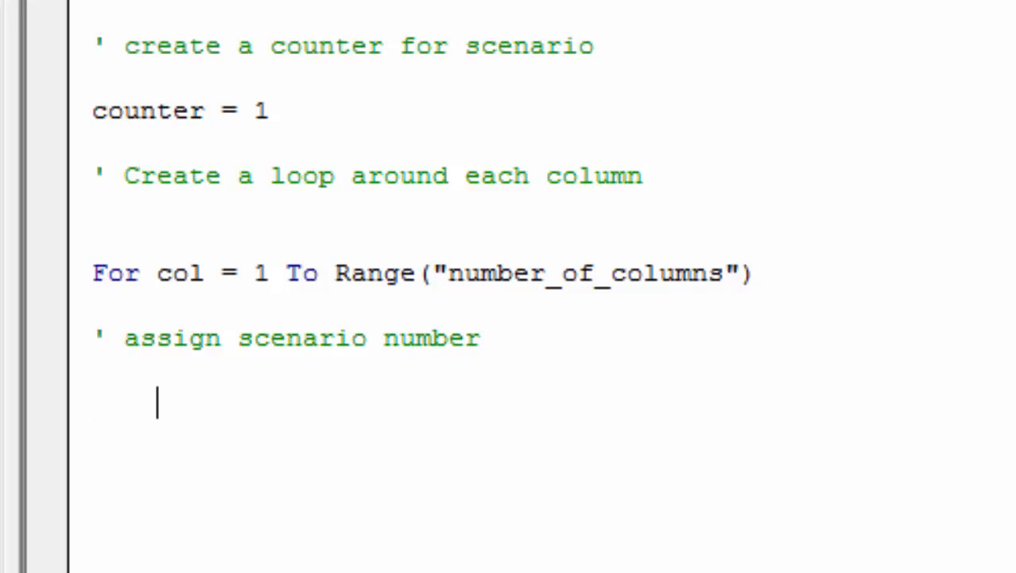
- Add an indented statement setting Range("scenario") = counter inside the loop
{"action": "key", "text": "Tab"}
{"action": "type", "text": "range("}
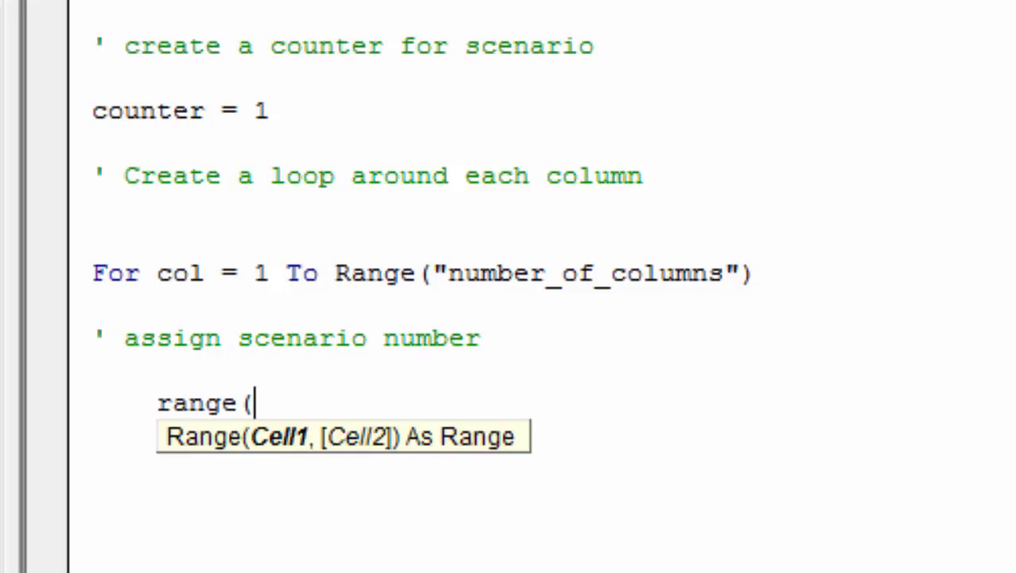
{"action": "type", "text": "'scea"}
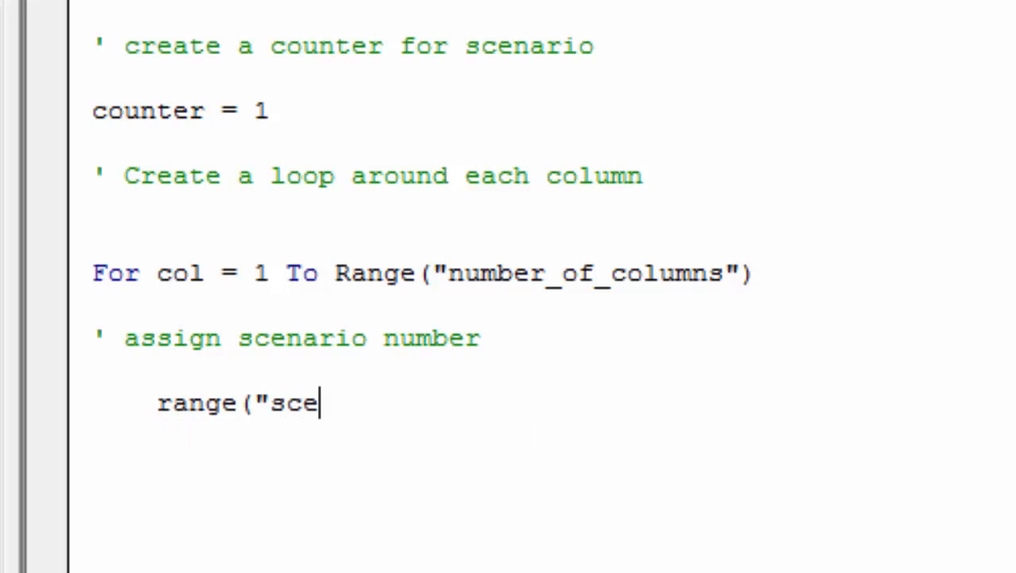
{"action": "key", "text": "BackSpace"}
{"action": "key", "text": "BackSpace"}
{"action": "type", "text": "enario"}
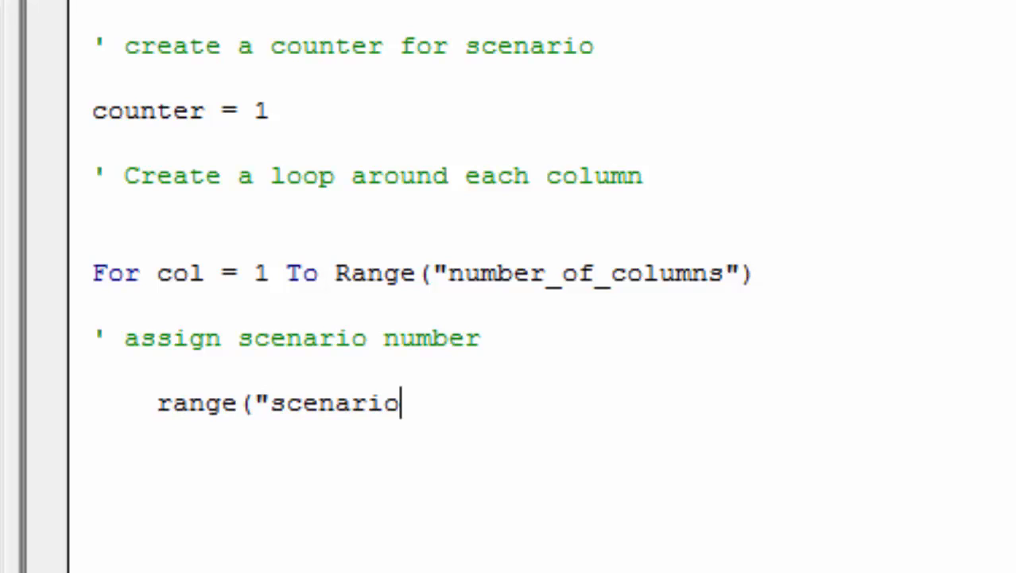
{"action": "type", "text": "\") "}
{"action": "type", "text": "-"}
{"action": "key", "text": "BackSpace"}
{"action": "key", "text": "BackSpace"}
{"action": "type", "text": "= counter"}
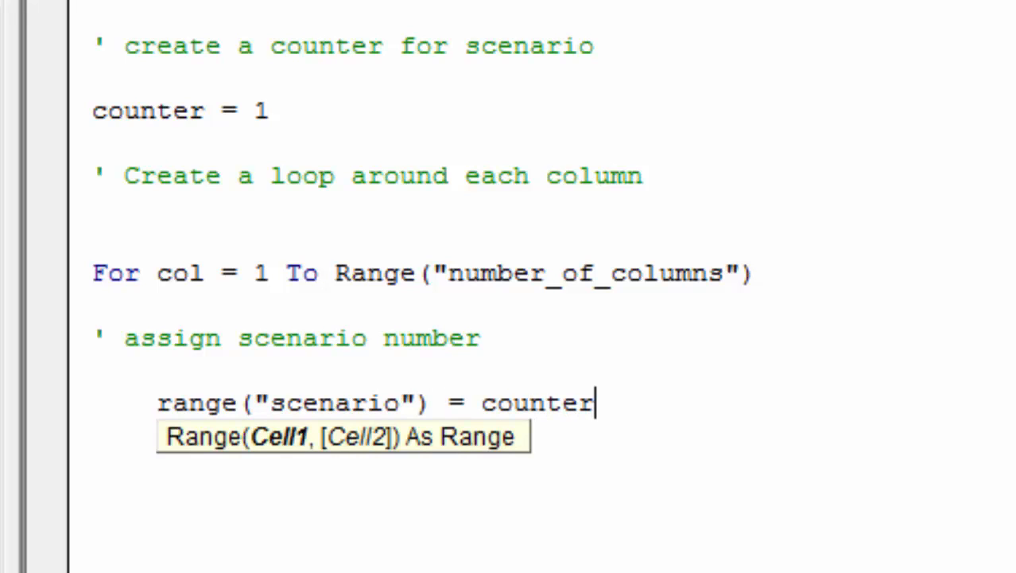
{"action": "key", "text": "Return"}
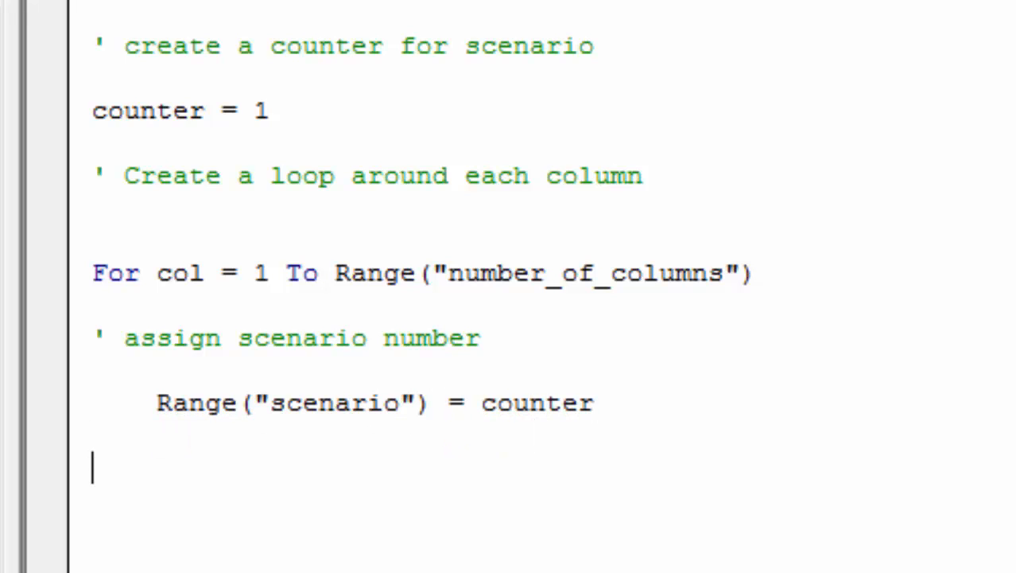
- Add the comment "' Assign the model variables" below the scenario assignment
{"action": "type", "text": "' Assin"}
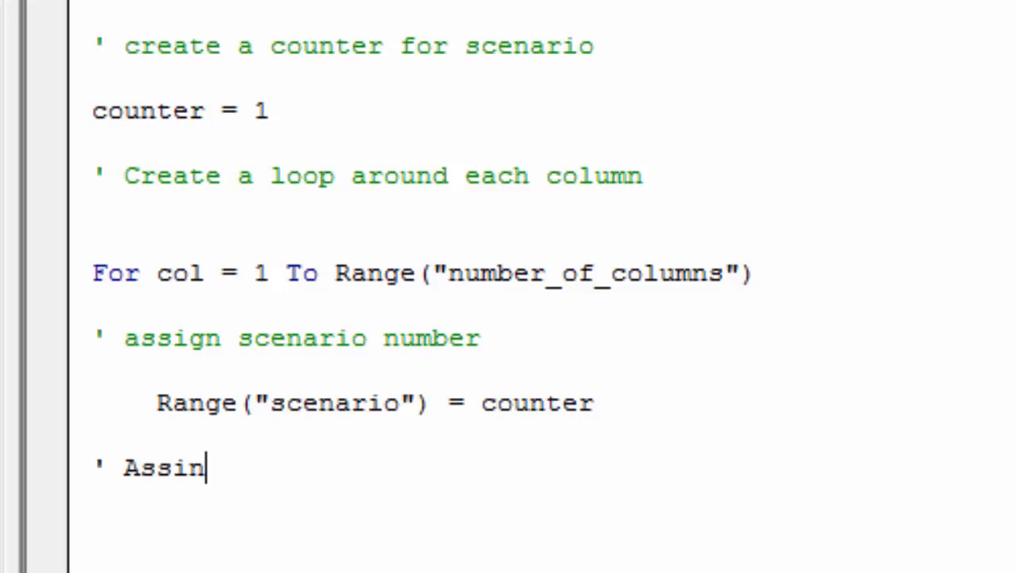
{"action": "key", "text": "BackSpace"}
{"action": "type", "text": "gn the "}
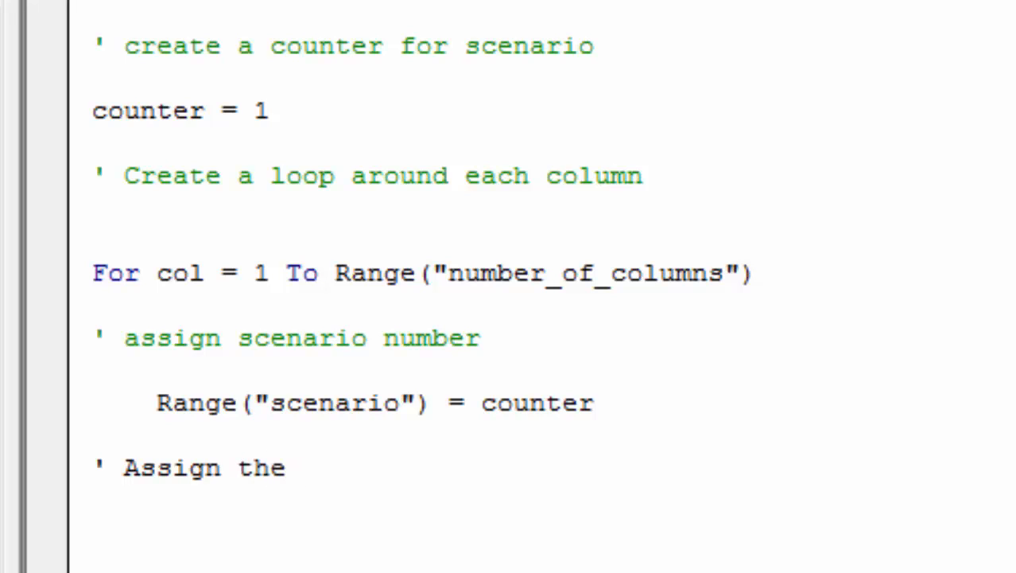
{"action": "type", "text": "modr"}
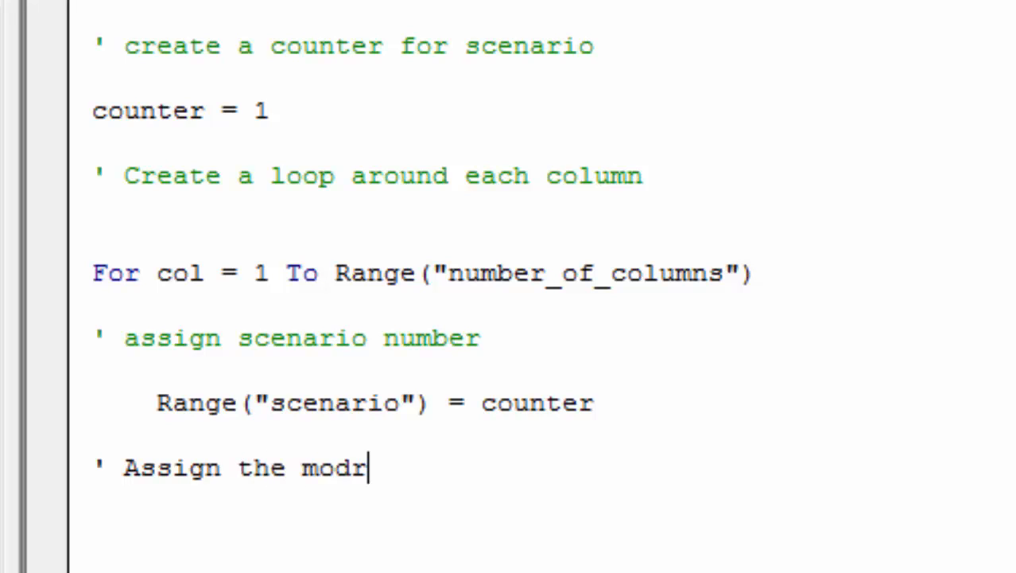
{"action": "key", "text": "BackSpace"}
{"action": "type", "text": "el variabl"}
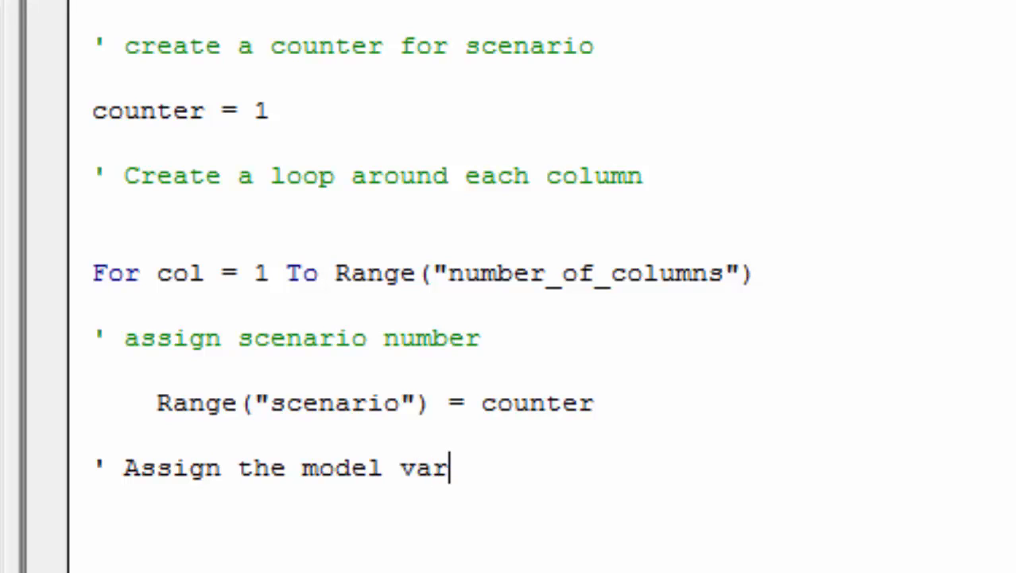
{"action": "type", "text": "es"}
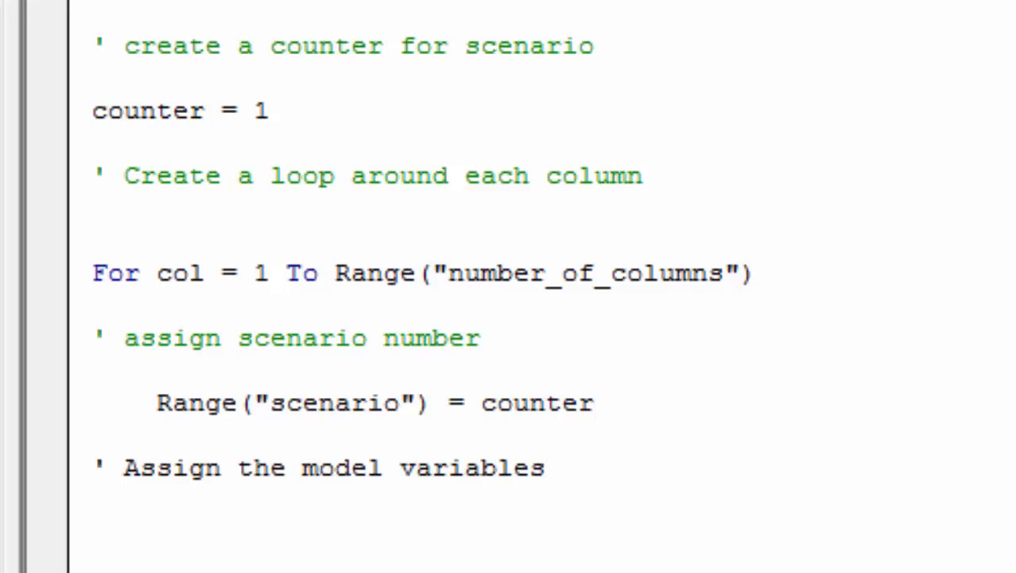
- Switch to the Price to Earnings Analysis workbook in Excel and select the Index values from Growth Period to Inflation Rate
{"action": "key", "text": "alt+Tab"}
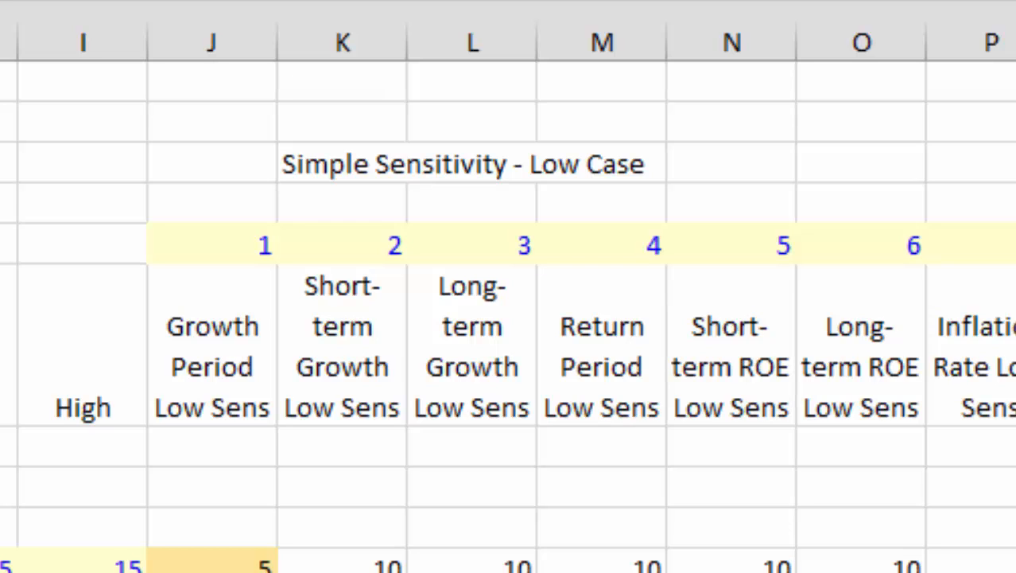
{"action": "key", "text": "ctrl+shift+F3"}
{"action": "key", "text": "Return"}
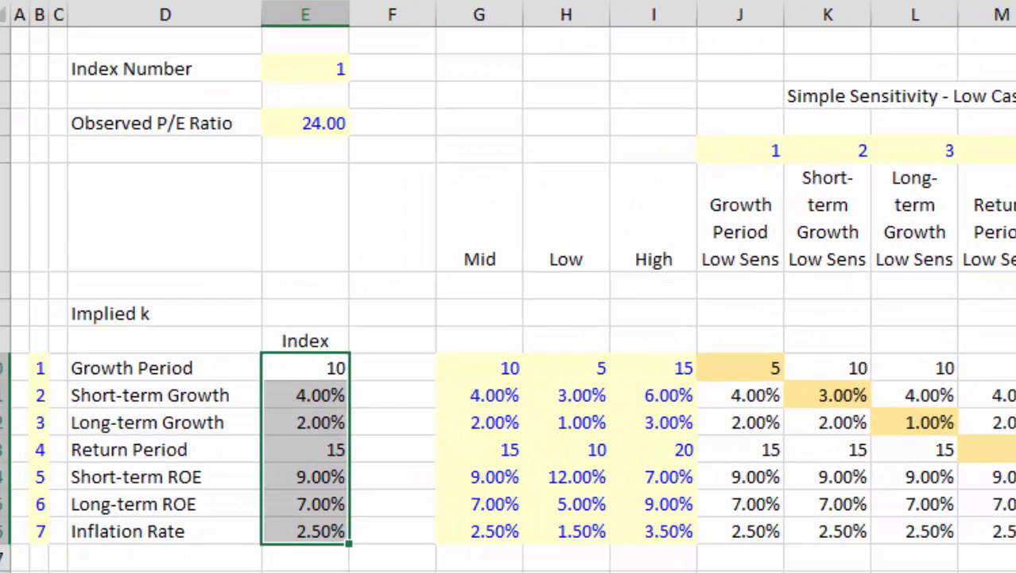
- Switch to the Visual Basic editor and begin an indented range( statement below the model variables comment
{"action": "left_click", "coordinate": [667, 570]}
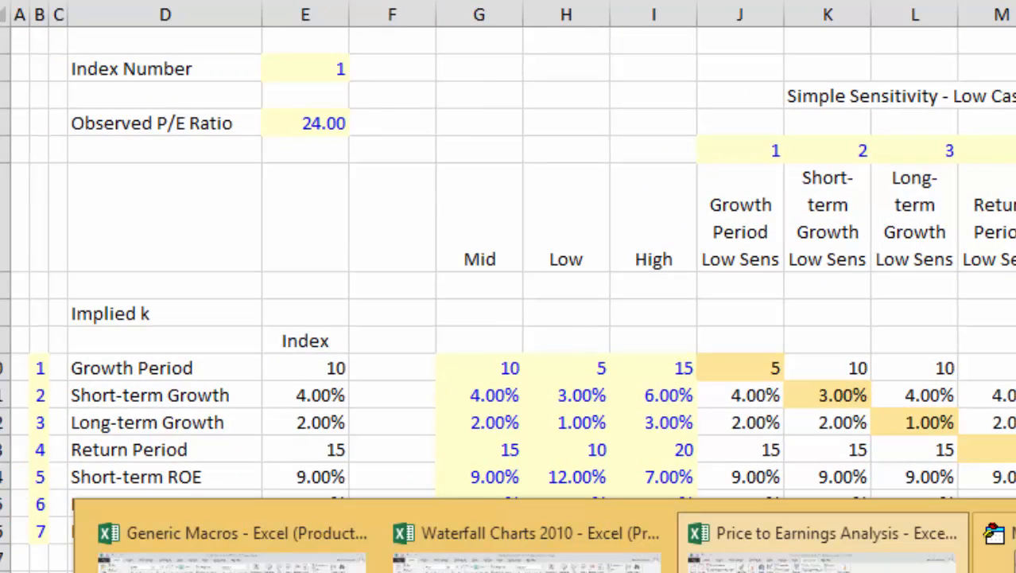
{"action": "left_click", "coordinate": [1004, 566]}
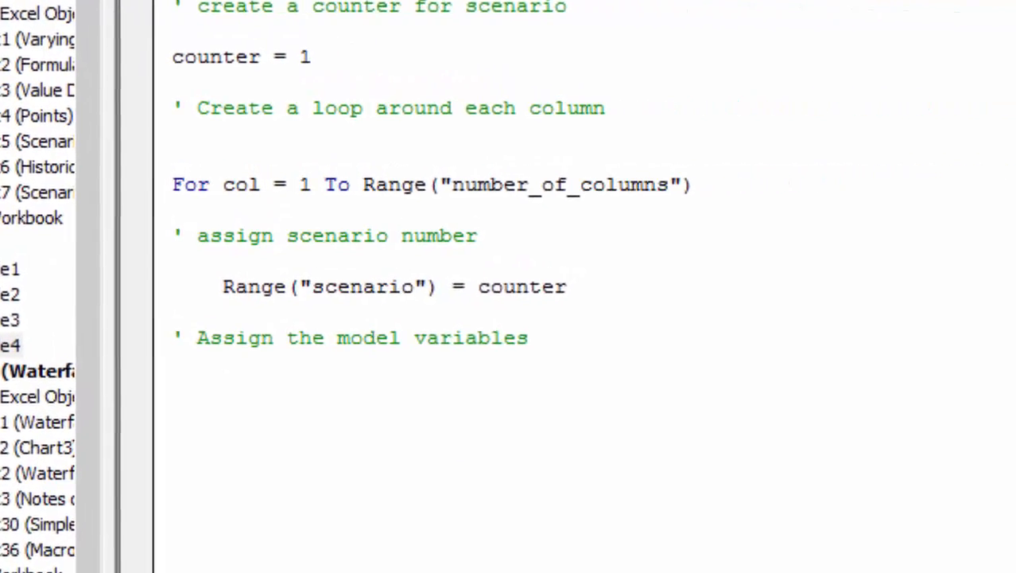
{"action": "type", "text": "range("}
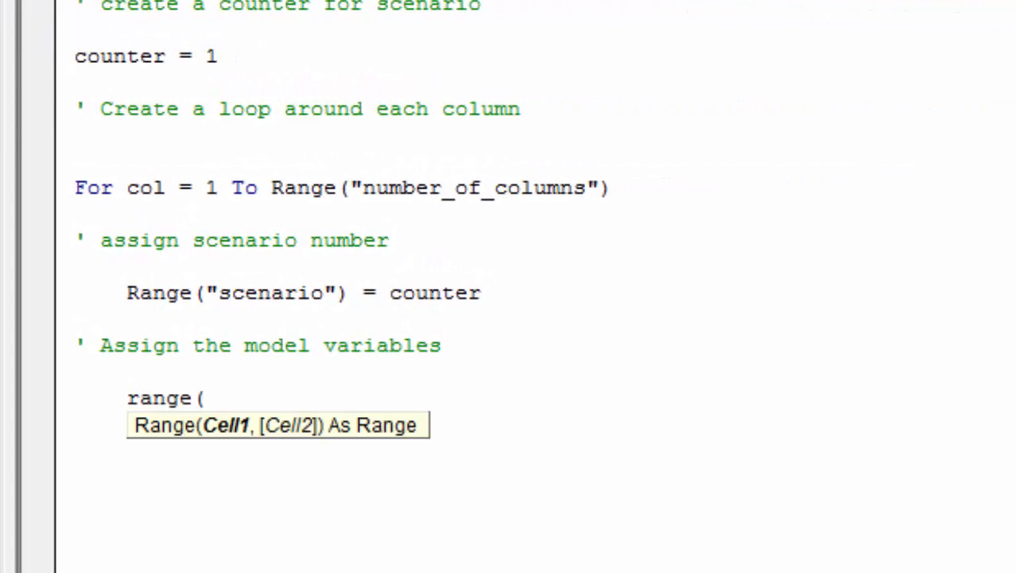
{"action": "type", "text": "{"}
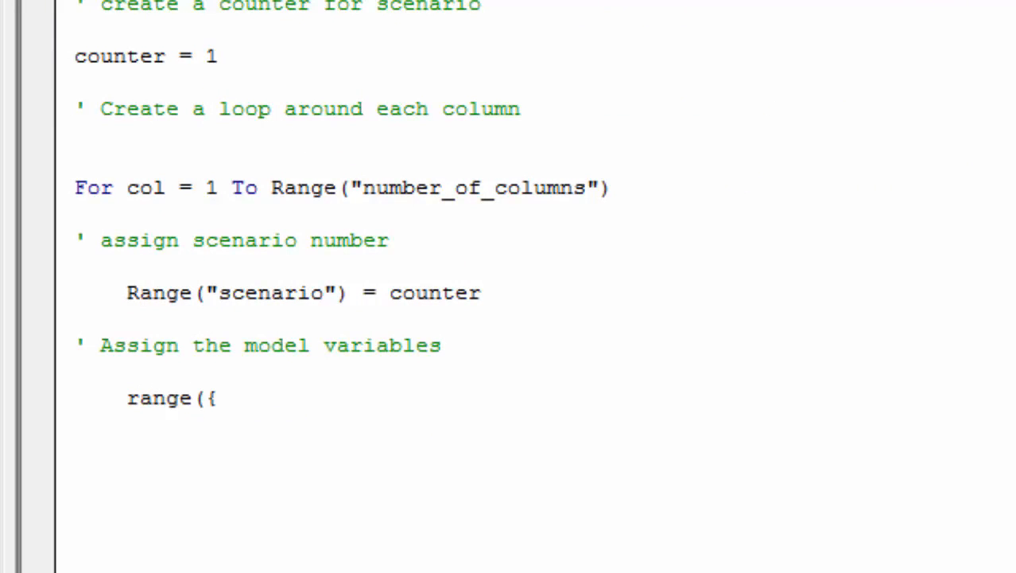
{"action": "key", "text": "BackSpace"}
- Switch to the Price to Earnings Analysis workbook and check the Inflation base and the ROE and growth Year cells in the Assumptions block
{"action": "key", "text": "alt+F11"}
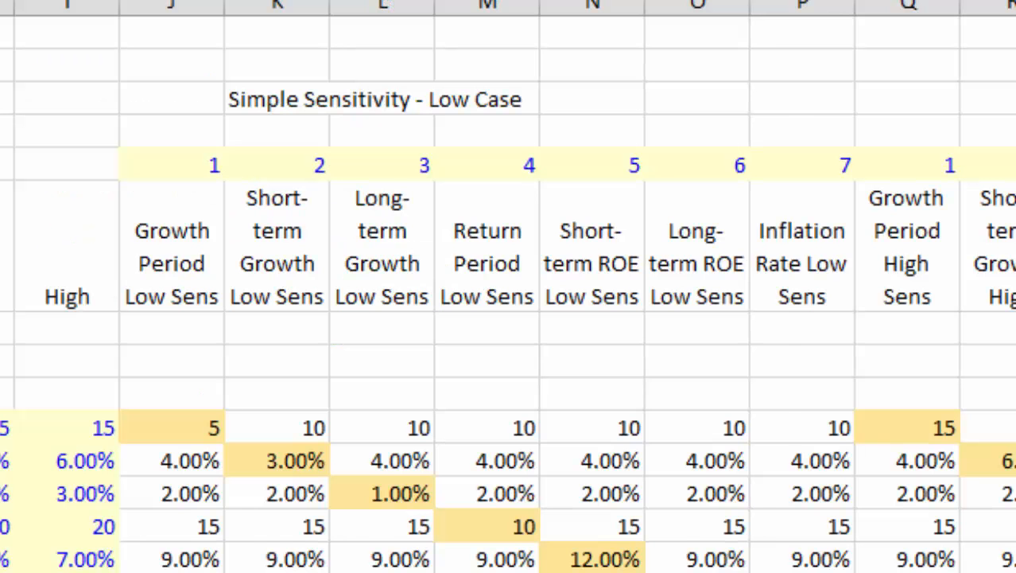
{"action": "key", "text": "ctrl+Page_Up"}
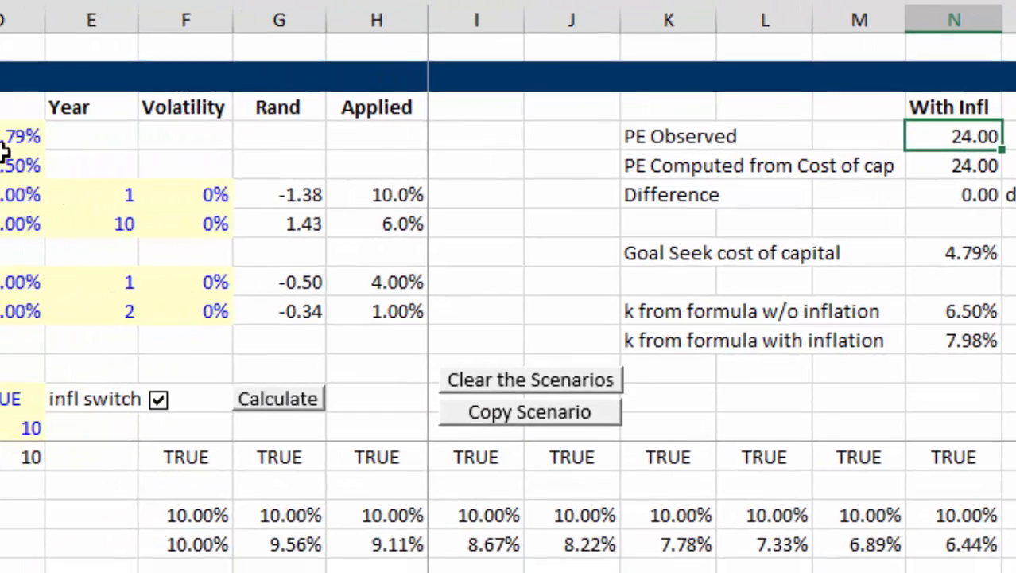
{"action": "left_click", "coordinate": [293, 164]}
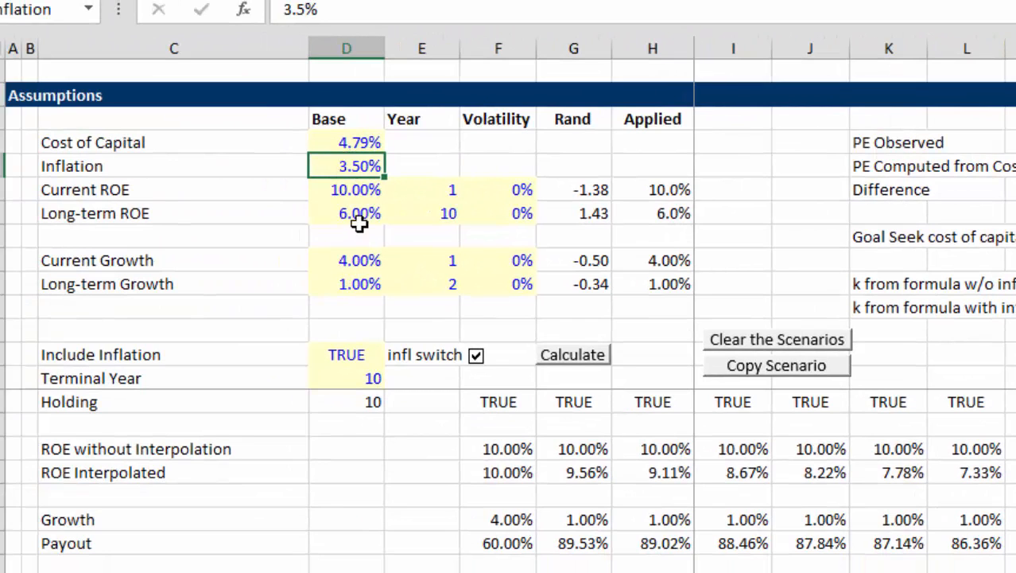
{"action": "left_click", "coordinate": [439, 214]}
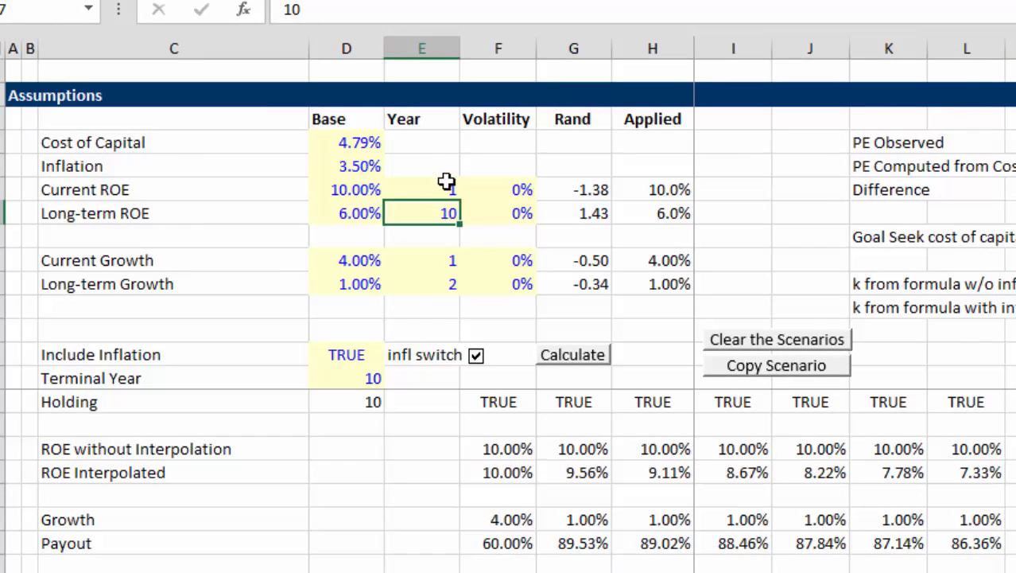
{"action": "left_click", "coordinate": [450, 188]}
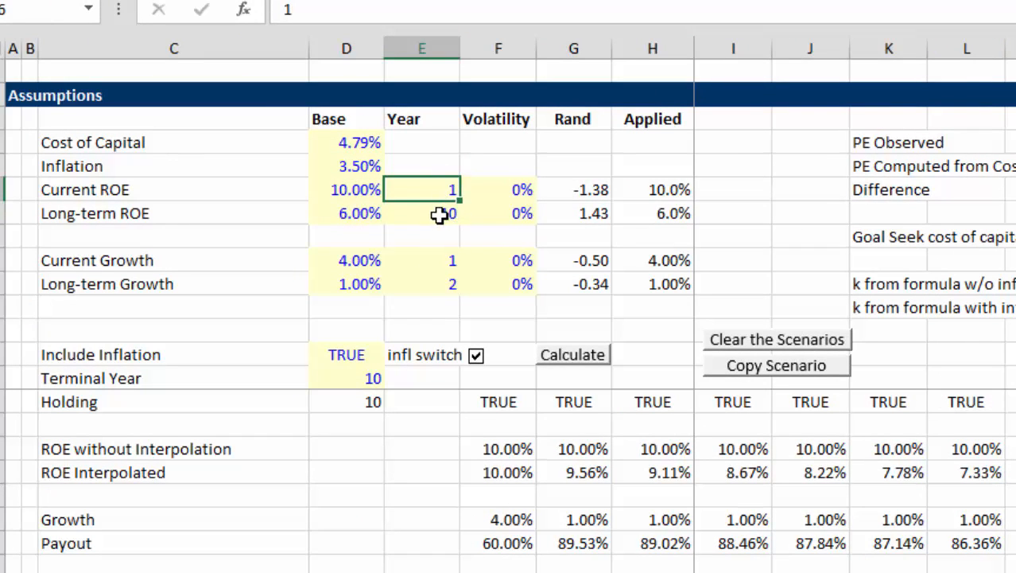
{"action": "left_click", "coordinate": [440, 215]}
{"action": "left_click", "coordinate": [429, 291]}
{"action": "key", "text": "Down"}
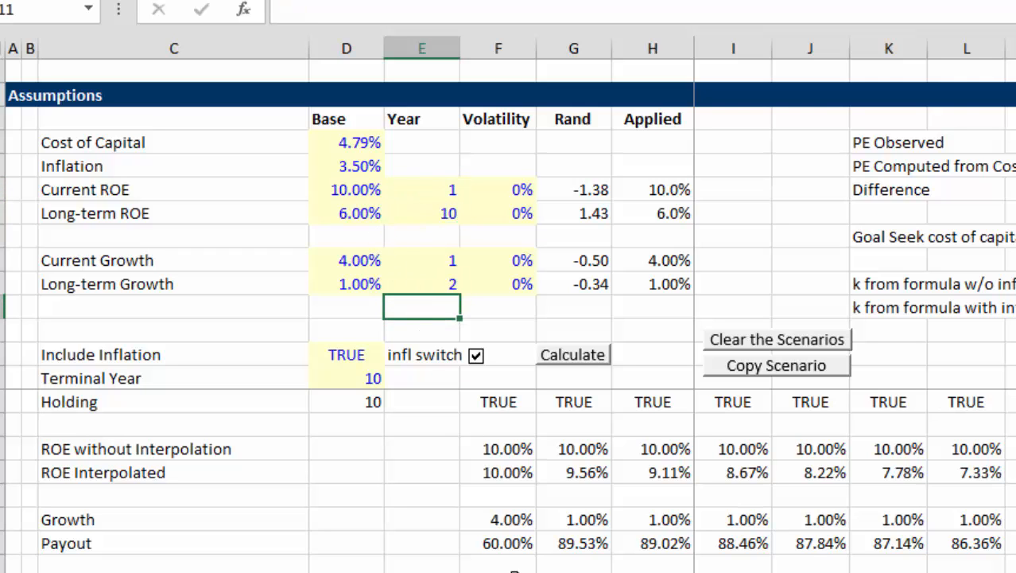
- Review the numbered Index variables on the simple sensitivity sheet and return to the Visual Basic editor
{"action": "mouse_move", "coordinate": [493, 570]}
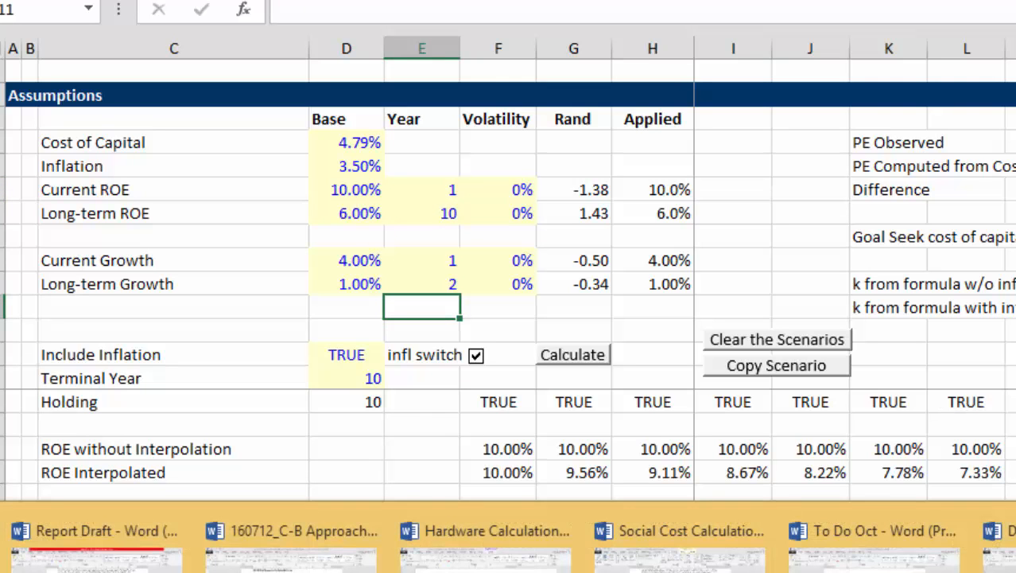
{"action": "mouse_move", "coordinate": [579, 570]}
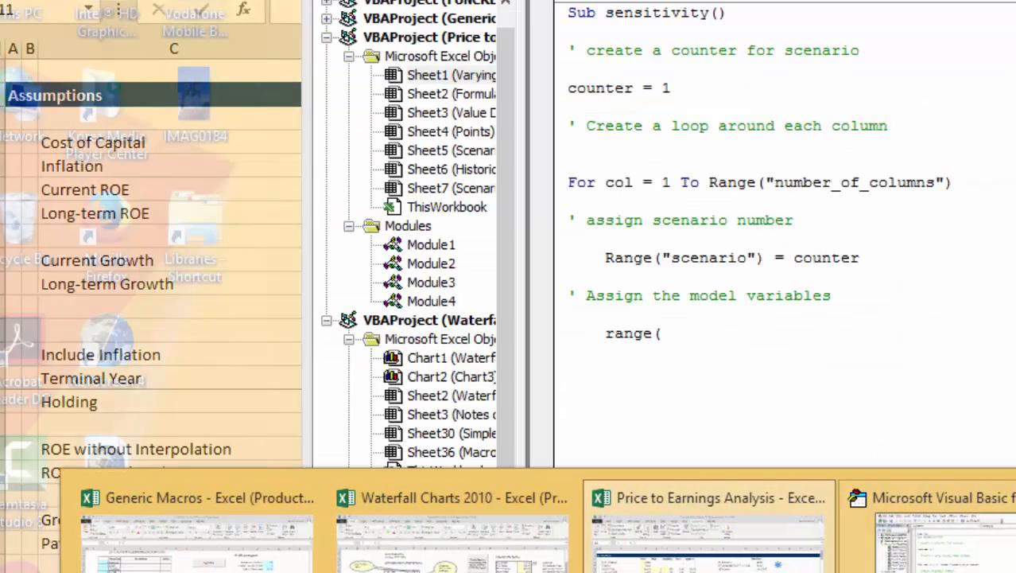
{"action": "left_click", "coordinate": [939, 541]}
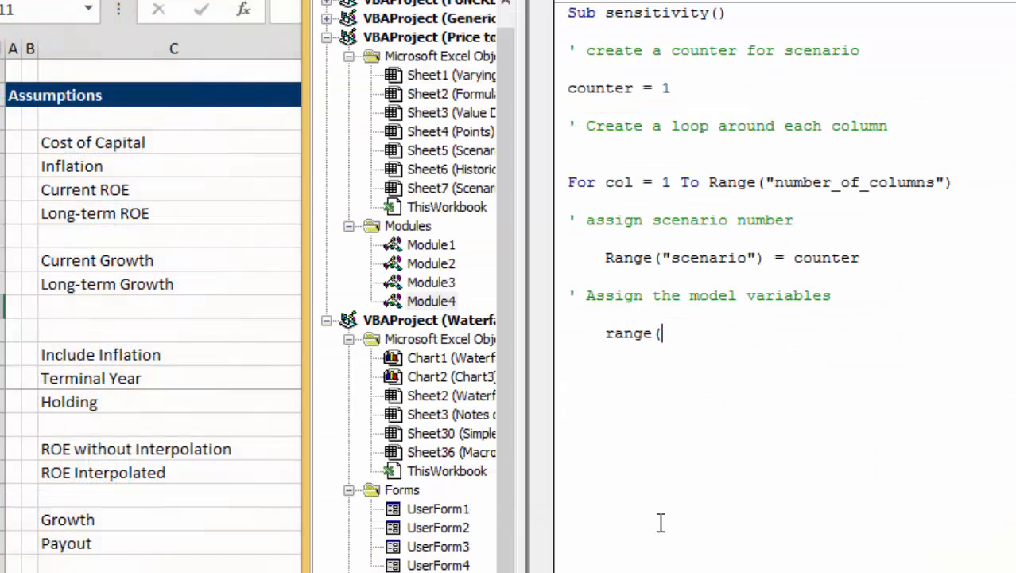
{"action": "left_click", "coordinate": [173, 487]}
{"action": "left_click", "coordinate": [173, 486]}
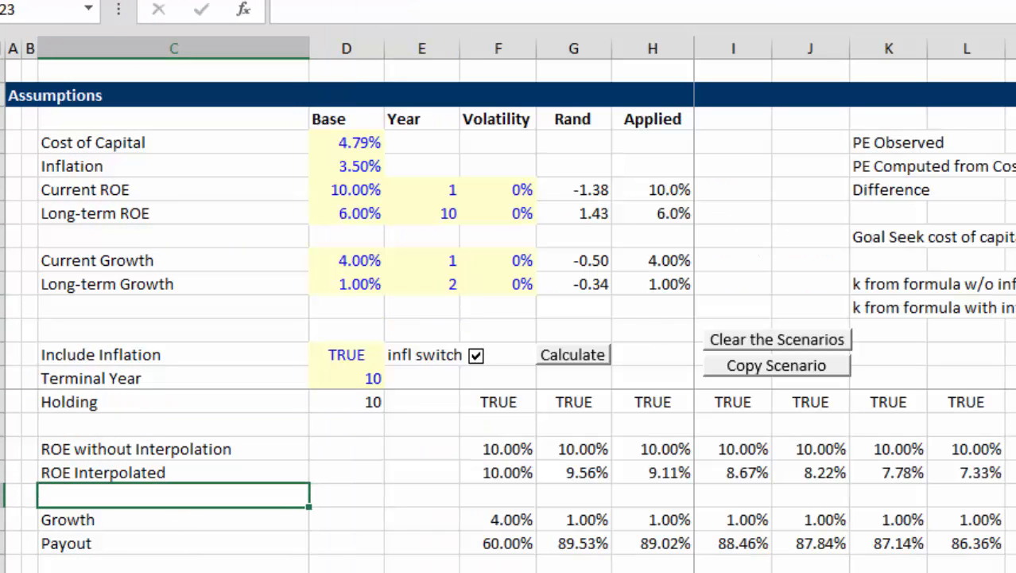
{"action": "key", "text": "ctrl+Page_Down"}
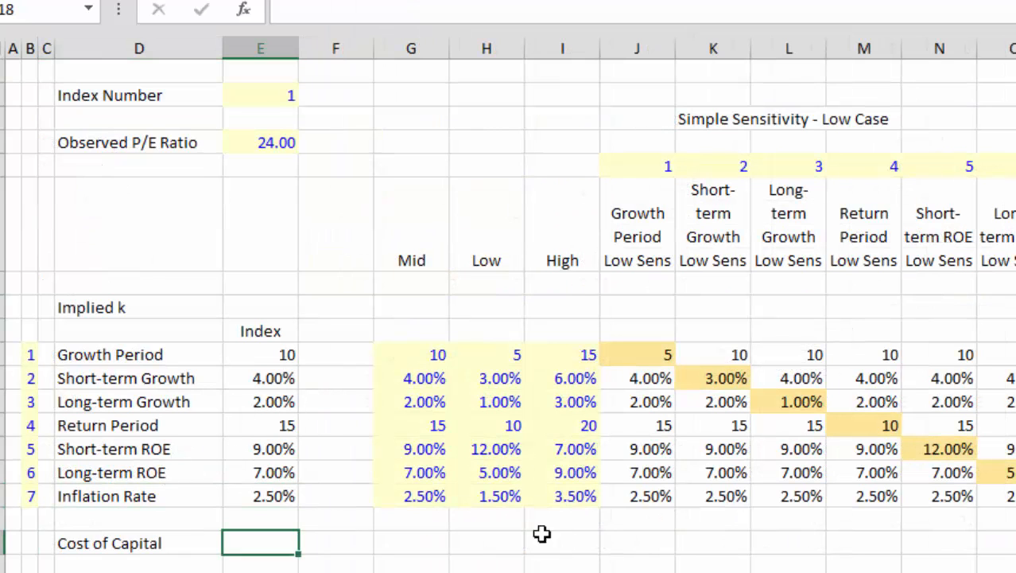
{"action": "left_click", "coordinate": [576, 572]}
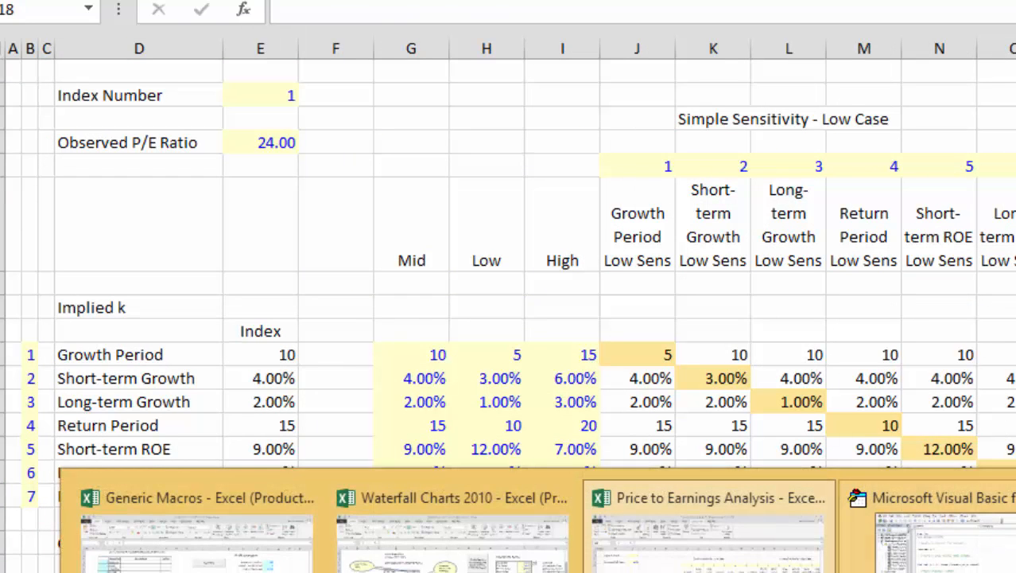
{"action": "left_click", "coordinate": [932, 548]}
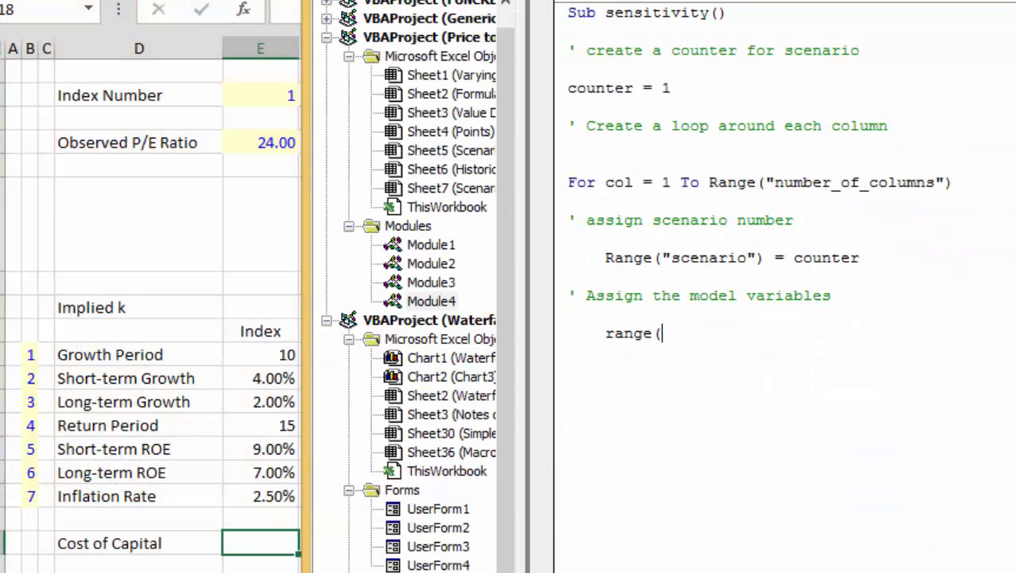
- Complete the open statement so it reads Range("inflation") = Range("index").Cells(7, 1)
{"action": "type", "text": "\"inflation"}
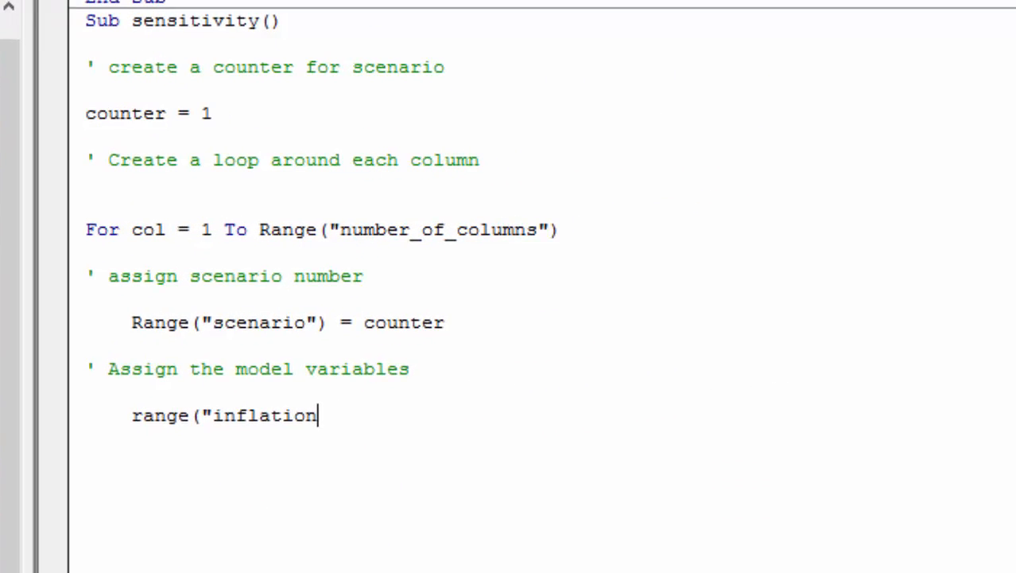
{"action": "type", "text": "\") = in"}
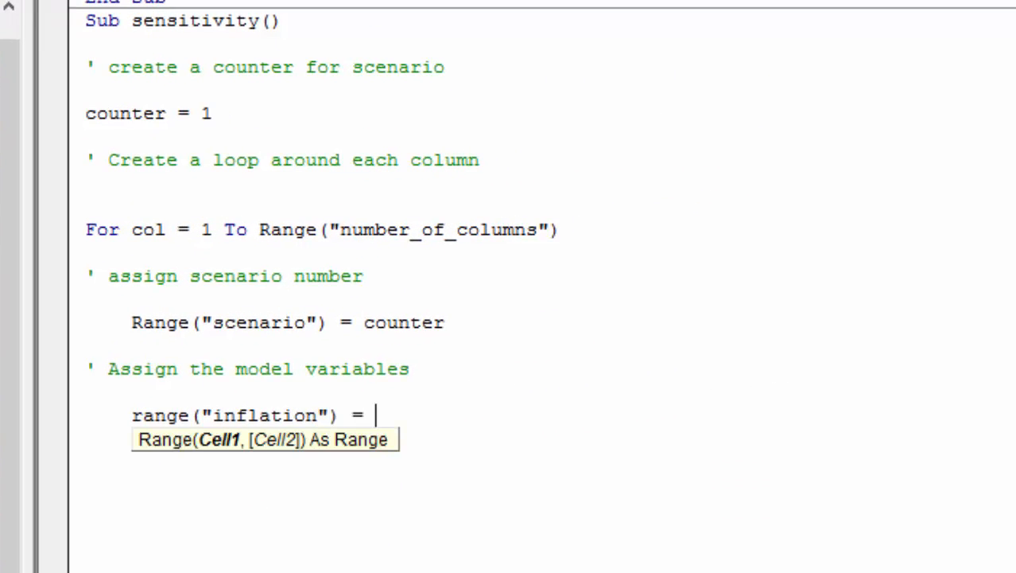
{"action": "key", "text": "BackSpace"}
{"action": "key", "text": "BackSpace"}
{"action": "key", "text": "BackSpace"}
{"action": "type", "text": "range(\"inflation\") = ran"}
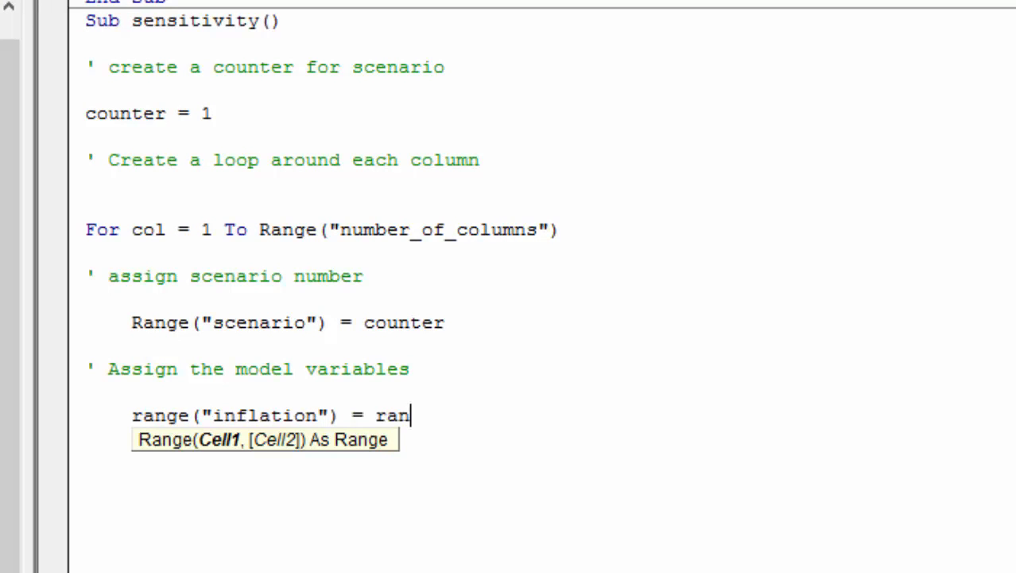
{"action": "type", "text": "ge(\"inde"}
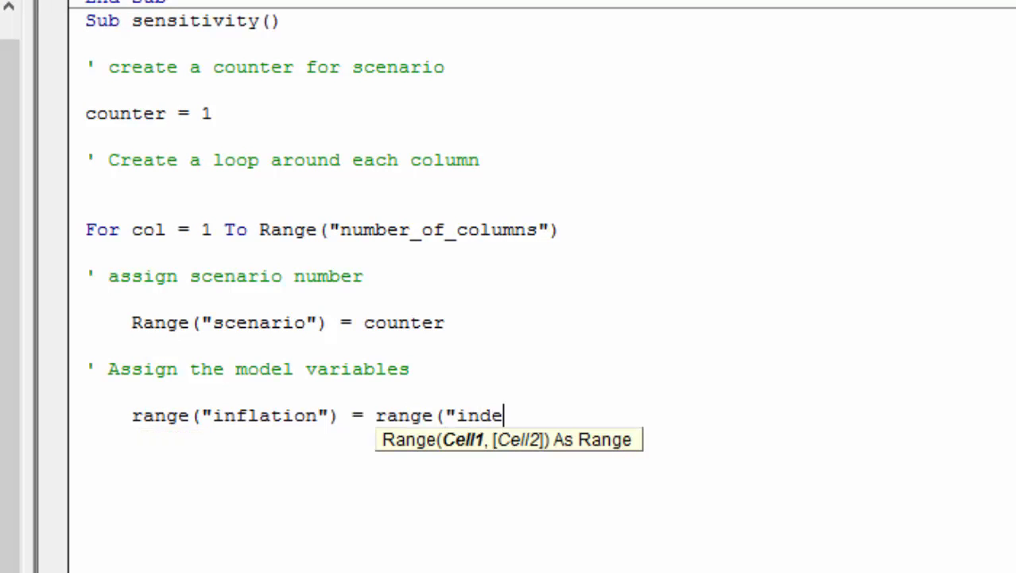
{"action": "type", "text": "x\")"}
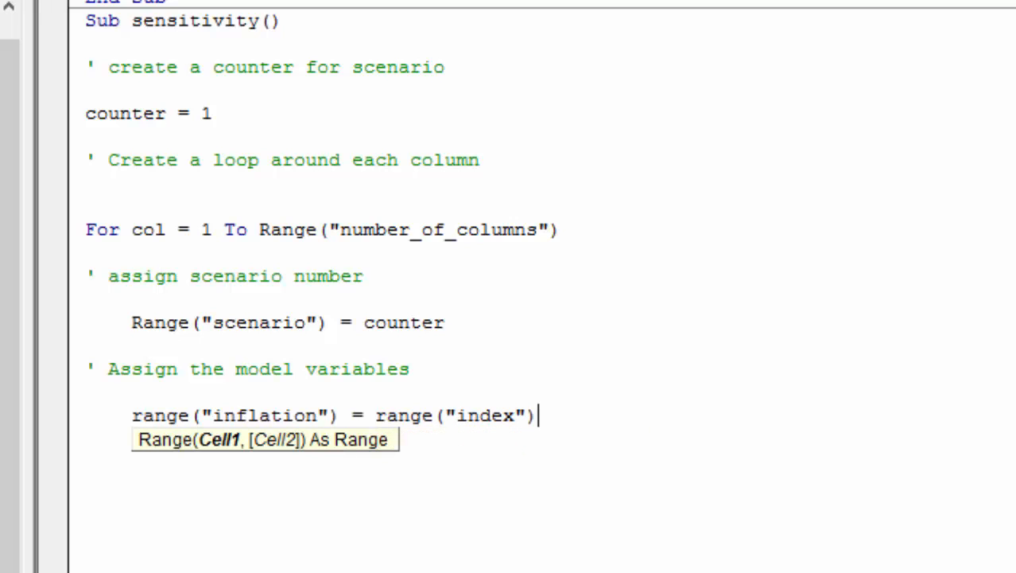
{"action": "type", "text": ".Cells("}
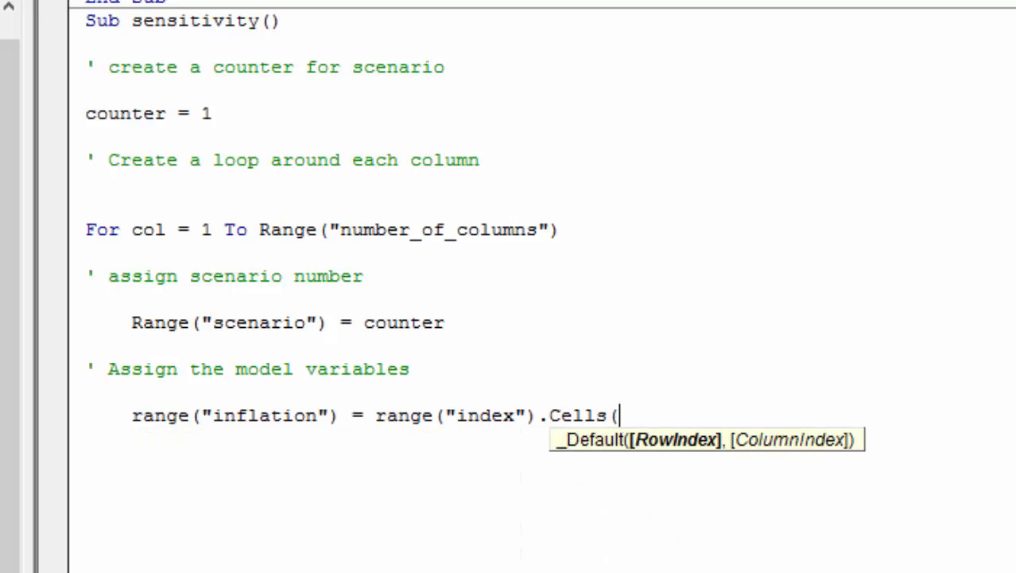
{"action": "type", "text": "7,1"}
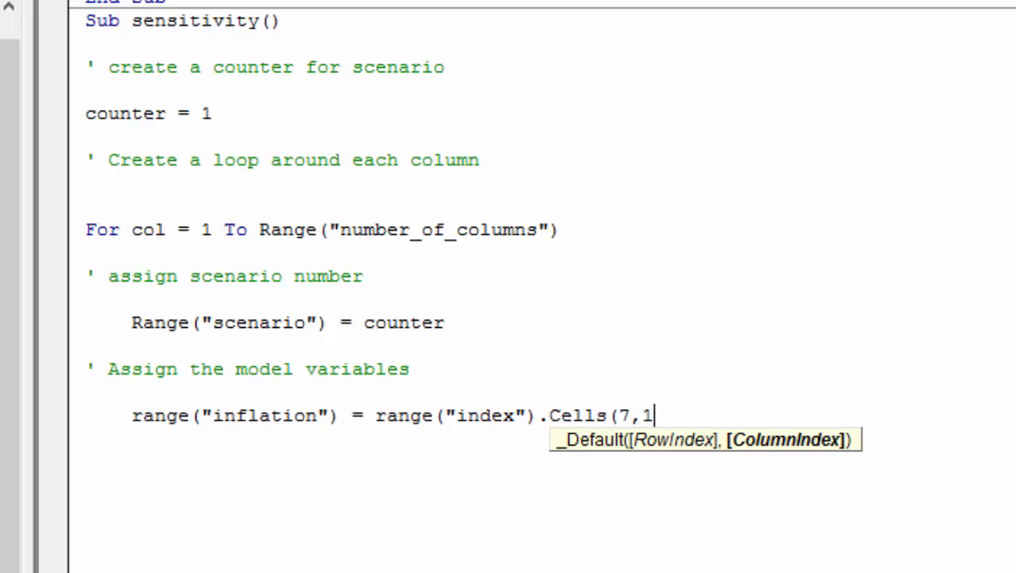
{"action": "type", "text": ")"}
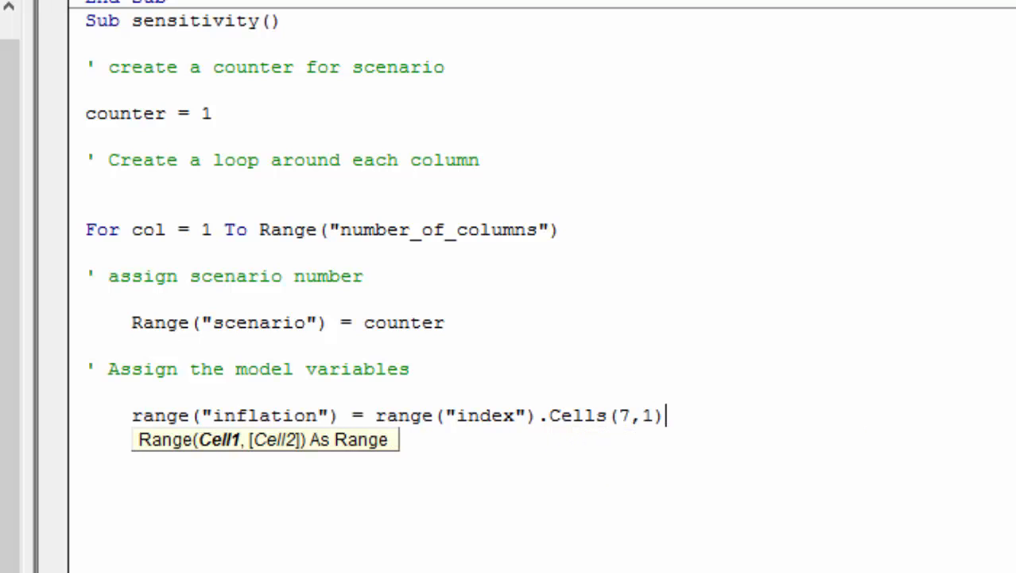
{"action": "key", "text": "Return"}
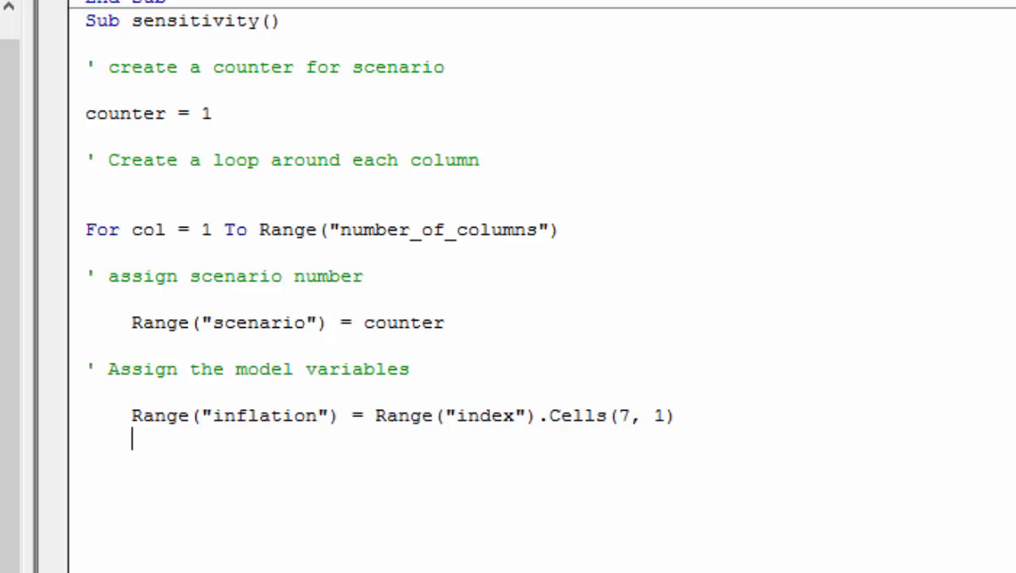
- Duplicate the inflation assignment on the line directly below it, keeping the same indentation
{"action": "key", "text": "shift+Down"}
{"action": "key", "text": "shift+Left"}
{"action": "key", "text": "shift+Left"}
{"action": "key", "text": "shift+Left"}
{"action": "key", "text": "shift+Left"}
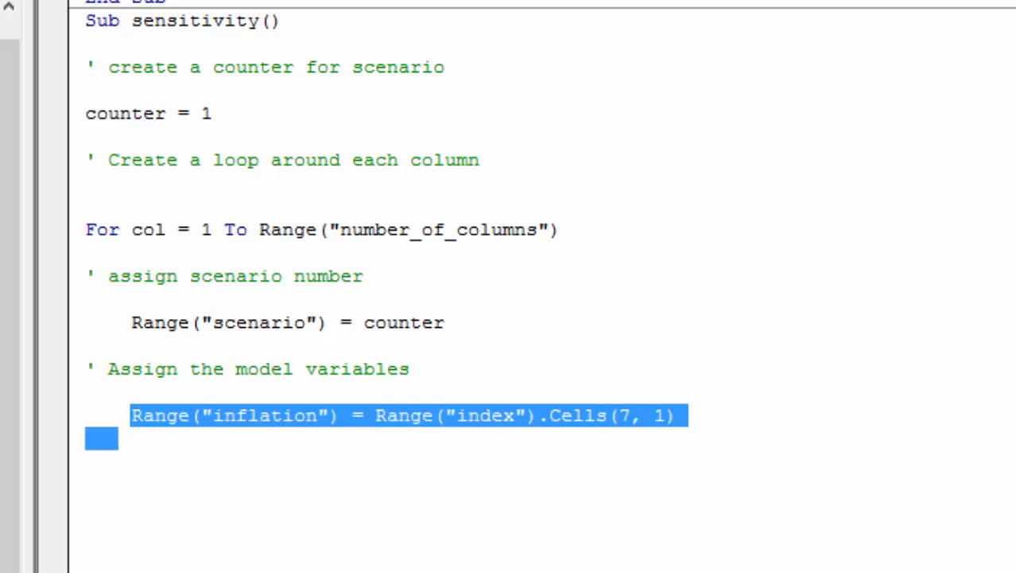
{"action": "key", "text": "ctrl+c"}
{"action": "key", "text": "Right"}
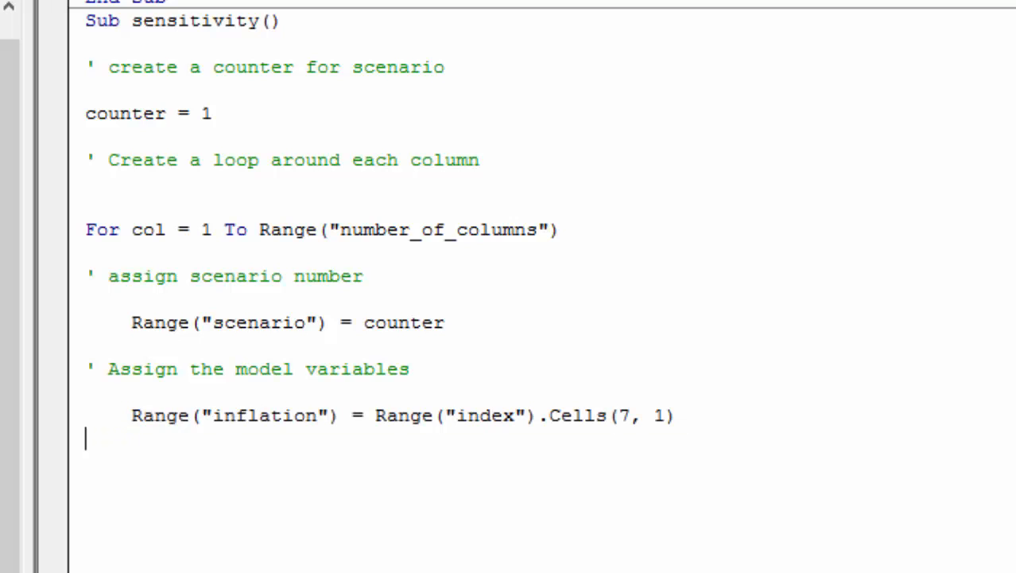
{"action": "key", "text": "ctrl+v"}
{"action": "key", "text": "Tab"}
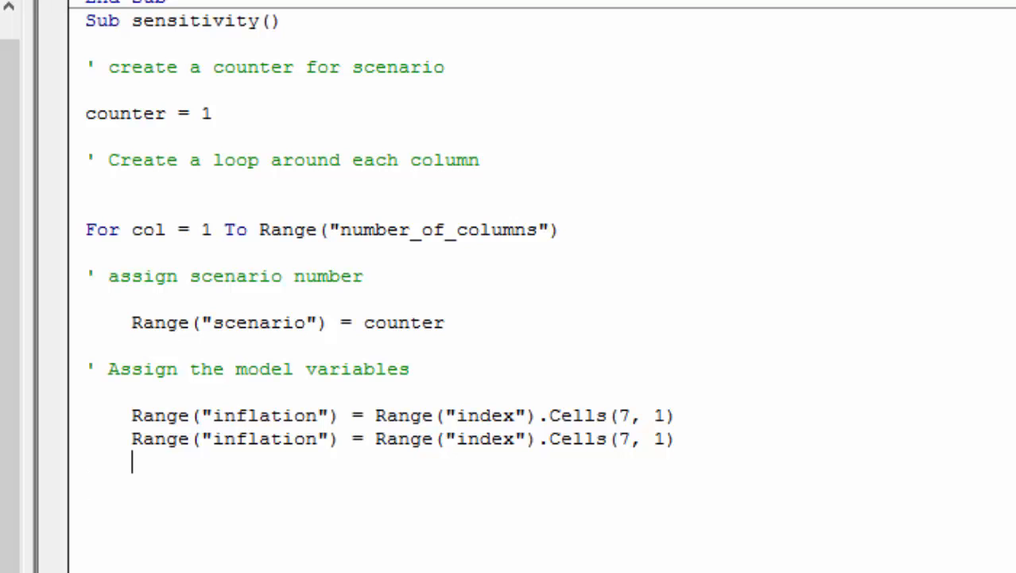
- Examine the existing scenarios macro from its Sub line through the column loop, range name assignment and goal seek section
{"action": "scroll", "coordinate": [96, 366], "scroll_direction": "up", "scroll_amount": 10}
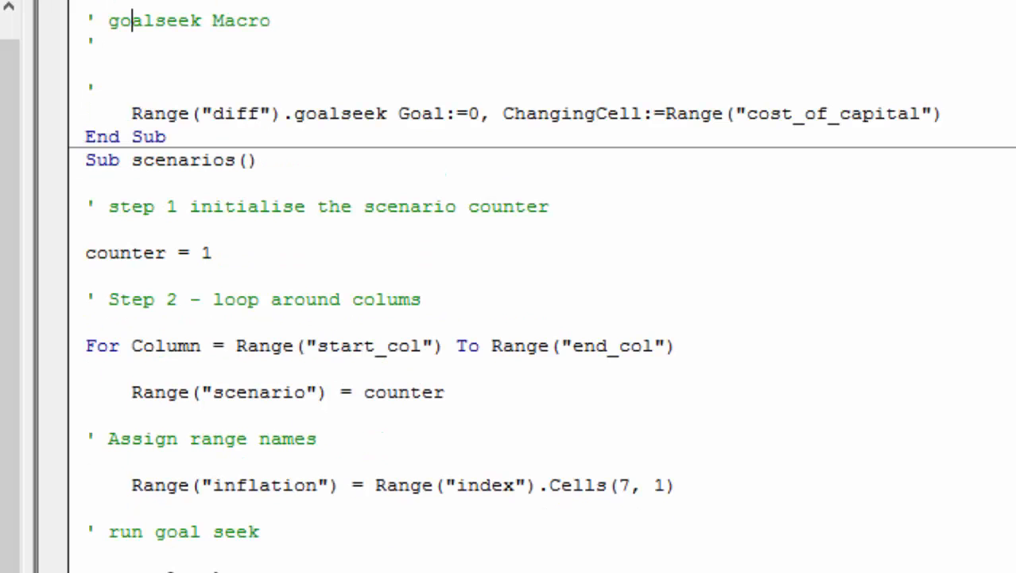
{"action": "key", "text": "Down"}
{"action": "key", "text": "Down"}
{"action": "key", "text": "Down"}
{"action": "key", "text": "Down"}
{"action": "key", "text": "Right"}
{"action": "key", "text": "Right"}
{"action": "key", "text": "Right"}
{"action": "key", "text": "shift+Down"}
{"action": "key", "text": "shift+Down"}
{"action": "key", "text": "shift+Down"}
{"action": "key", "text": "shift+Down"}
{"action": "key", "text": "shift+Down"}
{"action": "key", "text": "shift+Down"}
{"action": "key", "text": "shift+Down"}
{"action": "key", "text": "shift+Down"}
{"action": "key", "text": "shift+Down"}
{"action": "key", "text": "shift+Down"}
{"action": "key", "text": "shift+Down"}
{"action": "key", "text": "shift+Down"}
{"action": "key", "text": "shift+Down"}
{"action": "key", "text": "shift+Down"}
{"action": "key", "text": "shift+Down"}
{"action": "key", "text": "shift+Down"}
{"action": "key", "text": "shift+Down"}
{"action": "key", "text": "shift+Down"}
{"action": "key", "text": "shift+Down"}
{"action": "key", "text": "shift+Down"}
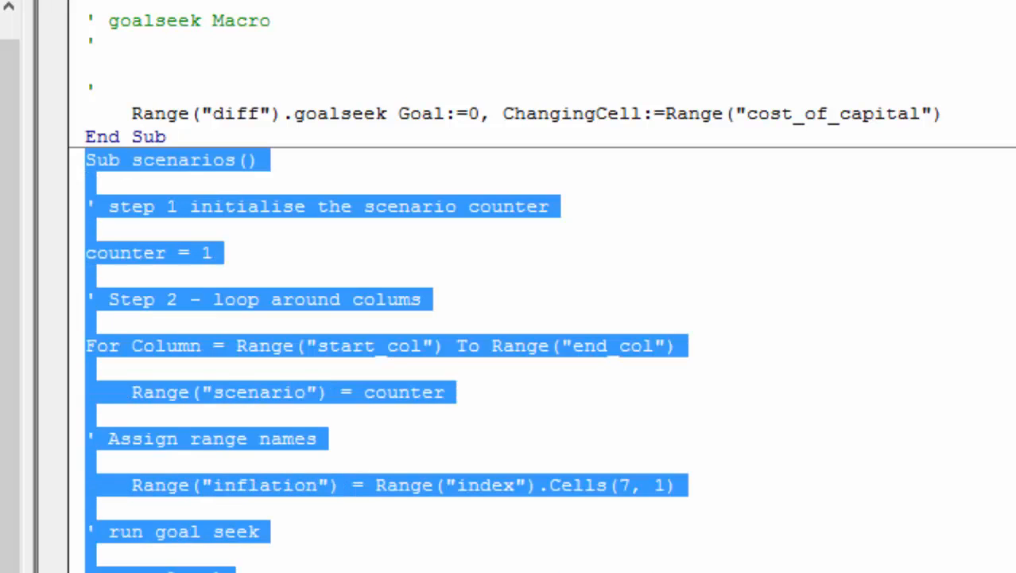
{"action": "key", "text": "shift+Down"}
{"action": "key", "text": "shift+Down"}
{"action": "key", "text": "shift+Down"}
{"action": "key", "text": "shift+Down"}
{"action": "key", "text": "shift+Down"}
{"action": "key", "text": "shift+Up"}
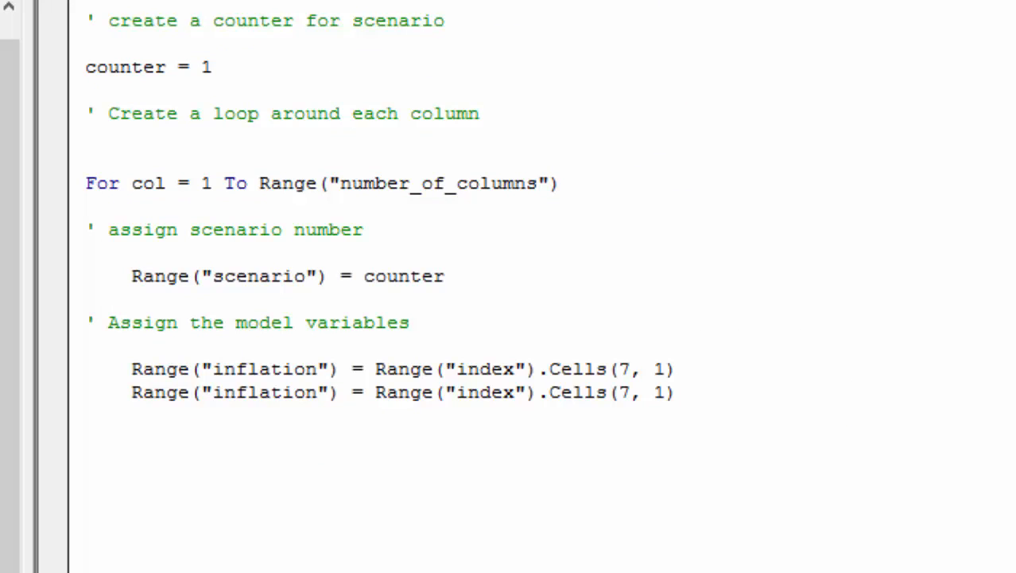
- Add the comment "' run goalseek" below the two inflation assignments in the sensitivity macro
{"action": "key", "text": "Down"}
{"action": "key", "text": "Down"}
{"action": "key", "text": "Down"}
{"action": "key", "text": "Down"}
{"action": "key", "text": "Down"}
{"action": "key", "text": "Down"}
{"action": "key", "text": "Down"}
{"action": "key", "text": "Down"}
{"action": "key", "text": "Down"}
{"action": "key", "text": "Down"}
{"action": "key", "text": "Down"}
{"action": "key", "text": "Down"}
{"action": "key", "text": "Down"}
{"action": "key", "text": "Down"}
{"action": "key", "text": "Down"}
{"action": "key", "text": "Down"}
{"action": "key", "text": "Down"}
{"action": "key", "text": "Down"}
{"action": "key", "text": "Down"}
{"action": "key", "text": "Down"}
{"action": "type", "text": ";"}
{"action": "key", "text": "BackSpace"}
{"action": "key", "text": "BackSpace"}
{"action": "key", "text": "BackSpace"}
{"action": "type", "text": "' run"}
{"action": "key", "text": "BackSpace"}
{"action": "key", "text": "BackSpace"}
{"action": "key", "text": "BackSpace"}
{"action": "key", "text": "BackSpace"}
{"action": "key", "text": "BackSpace"}
{"action": "key", "text": "BackSpace"}
{"action": "key", "text": "BackSpace"}
{"action": "key", "text": "Return"}
{"action": "key", "text": "BackSpace"}
{"action": "key", "text": "BackSpace"}
{"action": "type", "text": "' run goa"}
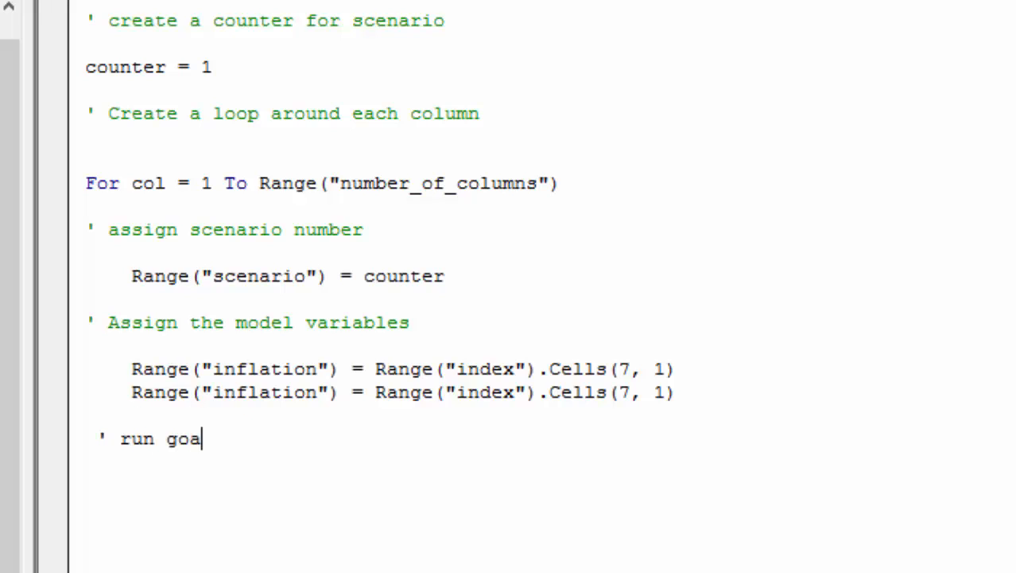
{"action": "type", "text": "lseek"}
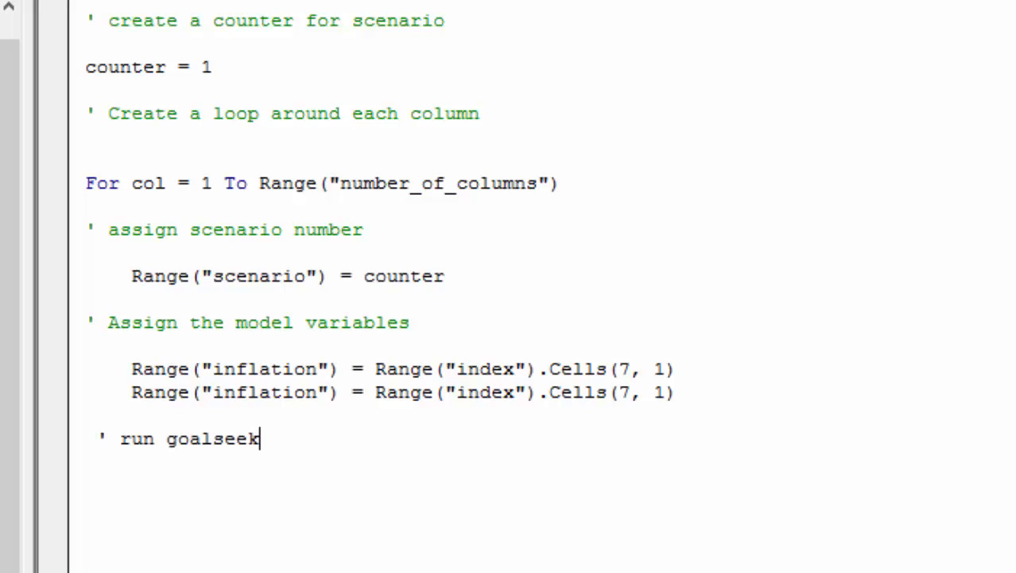
{"action": "key", "text": "Return"}
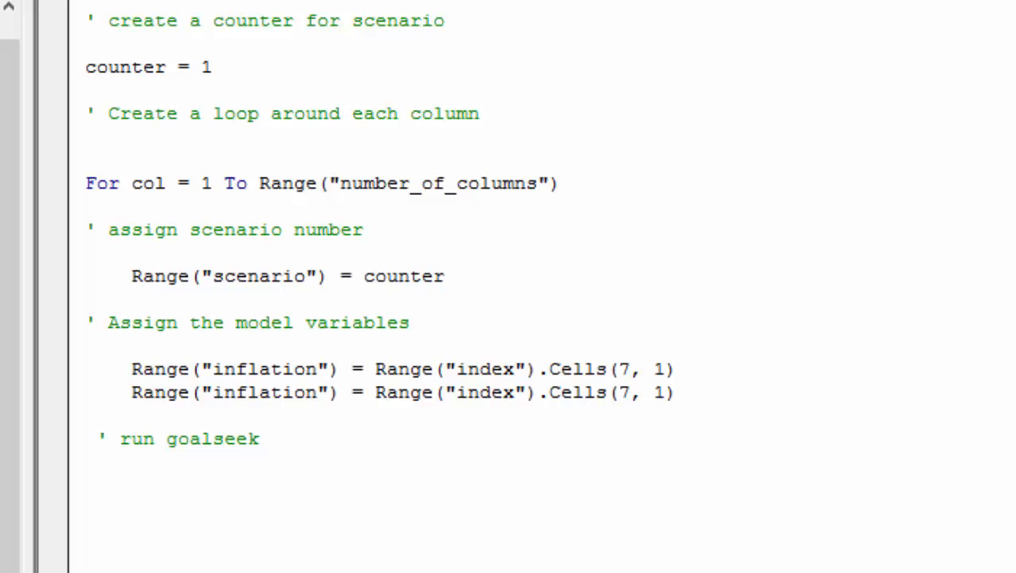
- Add an indented goalseek call below the "' run goalseek" comment in the sensitivity macro
{"action": "type", "text": "goalseek"}
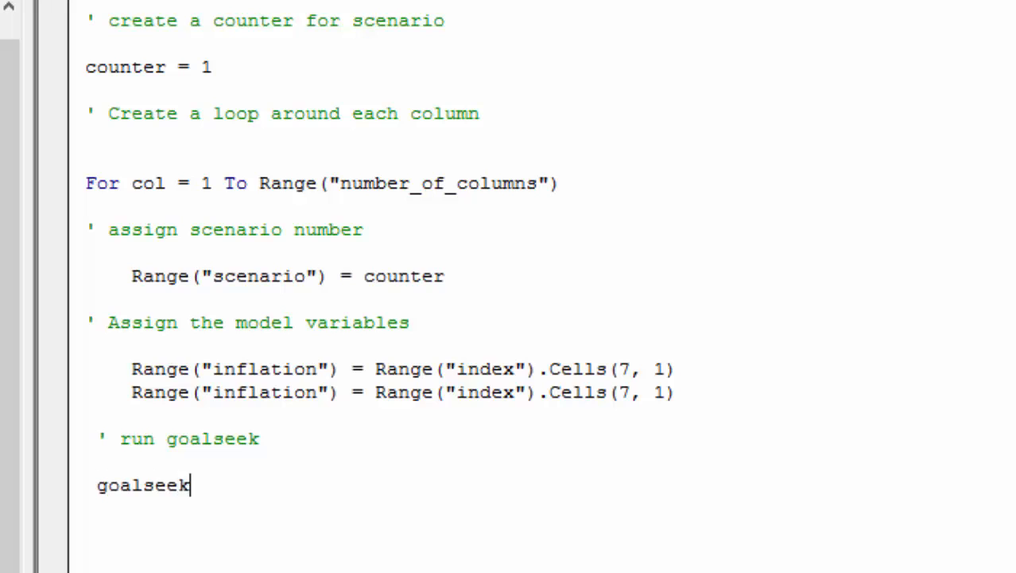
{"action": "key", "text": "Up"}
{"action": "key", "text": "Right"}
{"action": "key", "text": "Tab"}
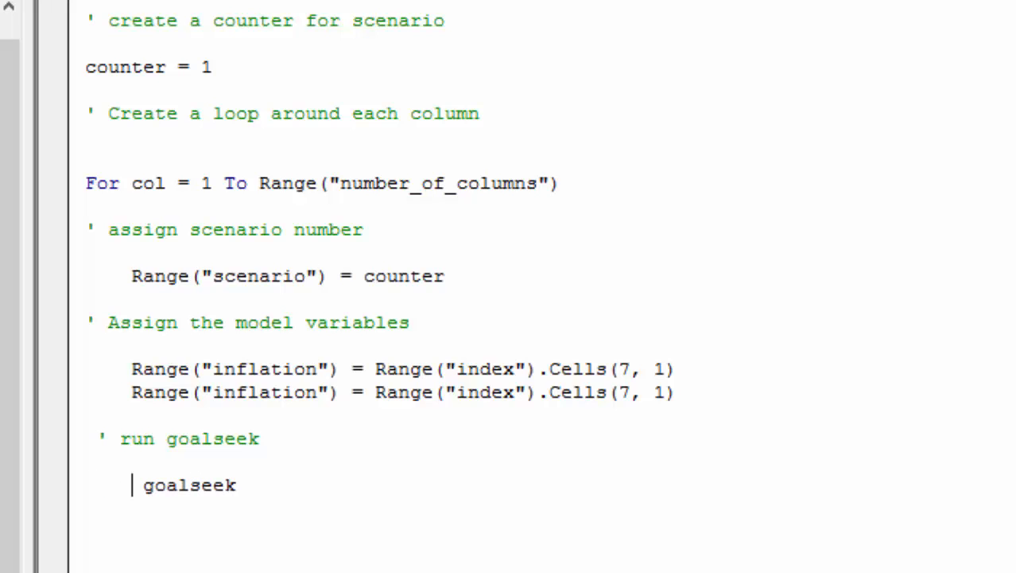
{"action": "key", "text": "Down"}
{"action": "key", "text": "Down"}
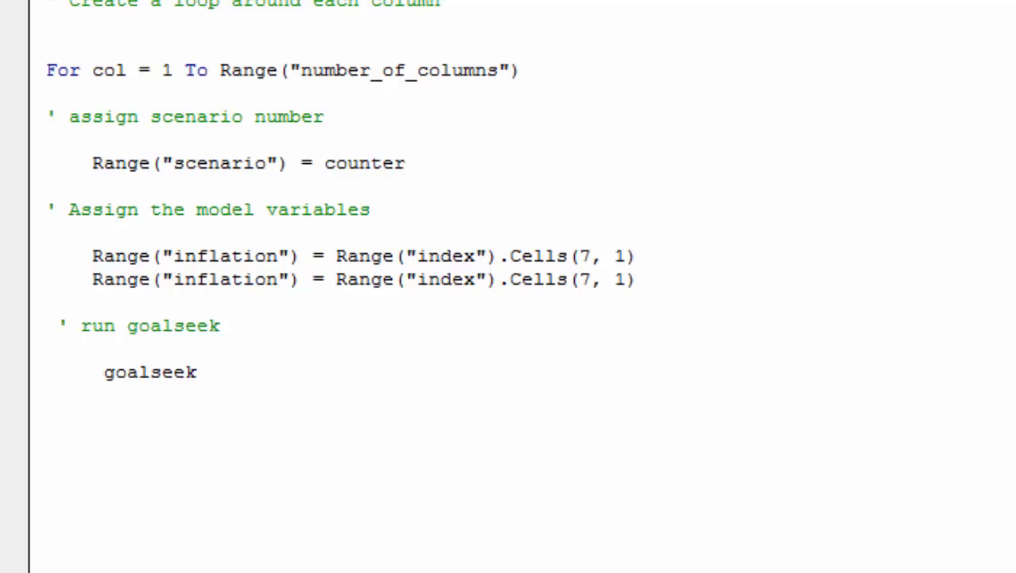
- Below the goalseek call, add the output statement Cells(Range("row_output"), col) = Range("cost_of_capital")
{"action": "type", "text": "cells("}
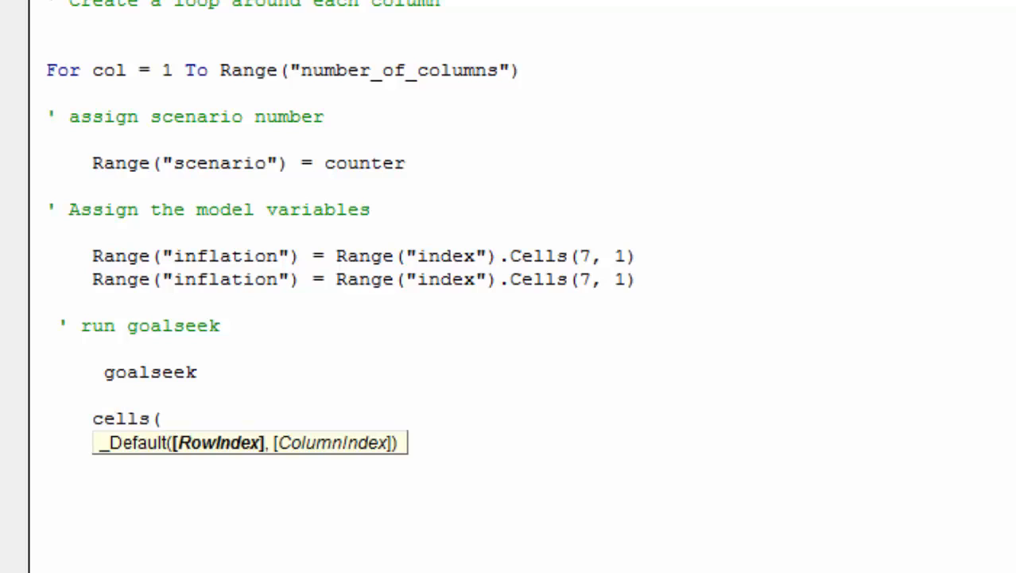
{"action": "type", "text": "range(\"ro"}
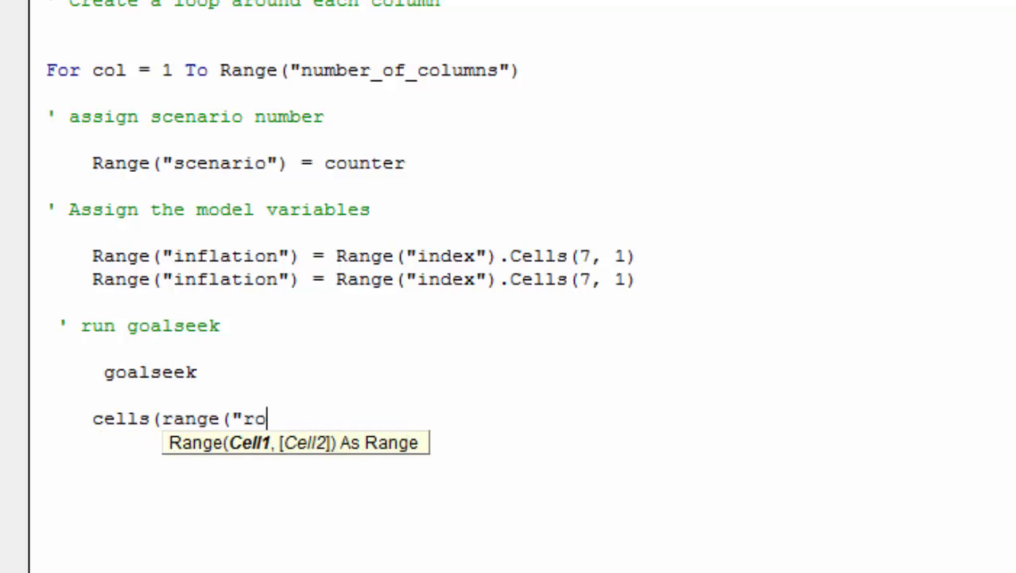
{"action": "type", "text": "w_out"}
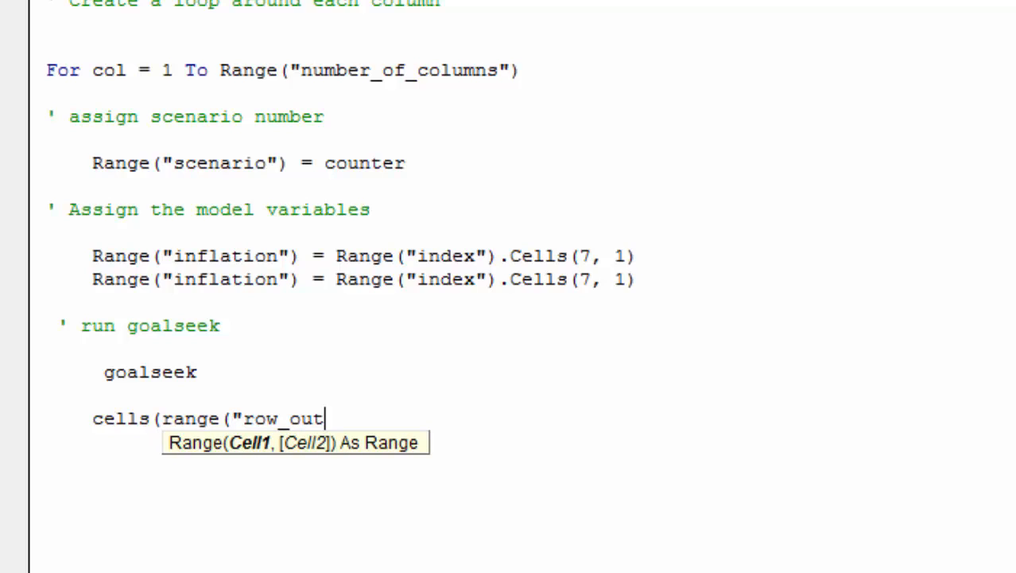
{"action": "type", "text": "put\")"}
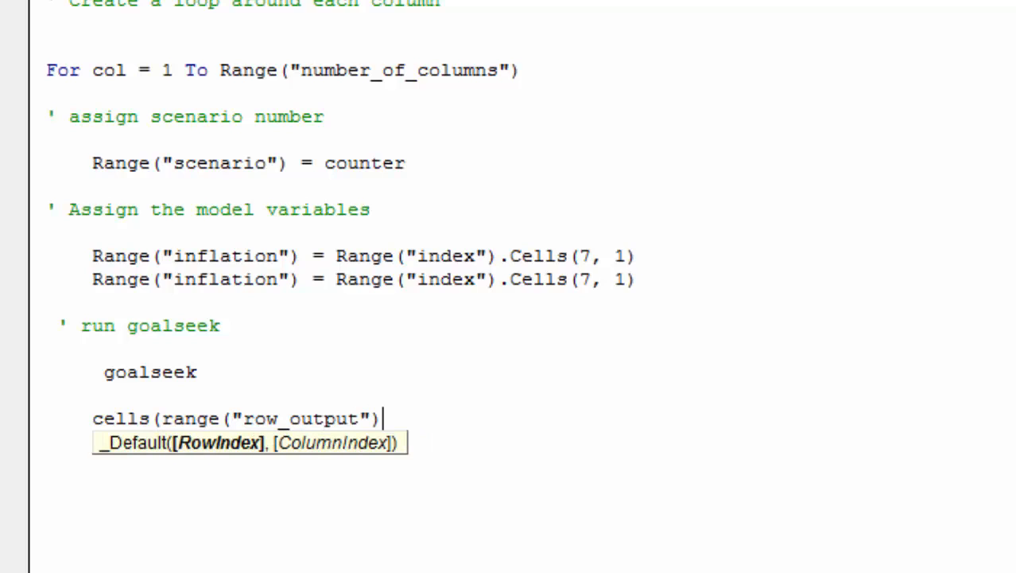
{"action": "type", "text": ","}
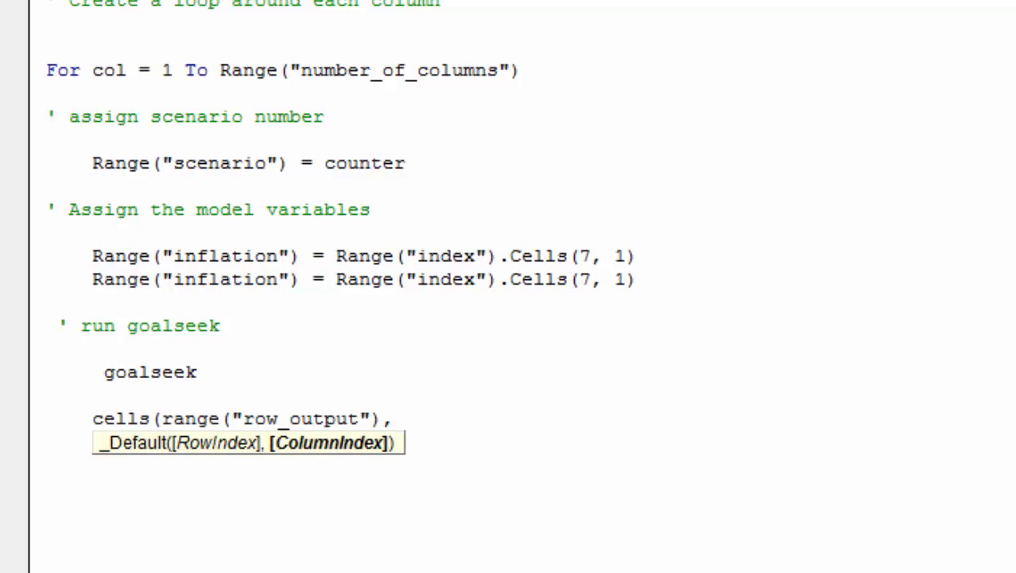
{"action": "type", "text": "col) = ran"}
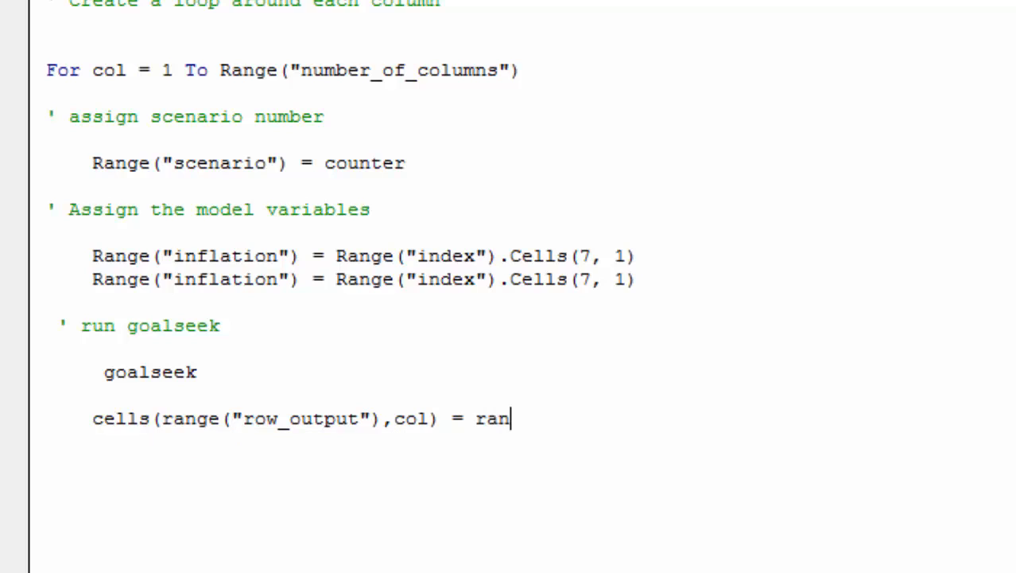
{"action": "type", "text": "ge(\"co"}
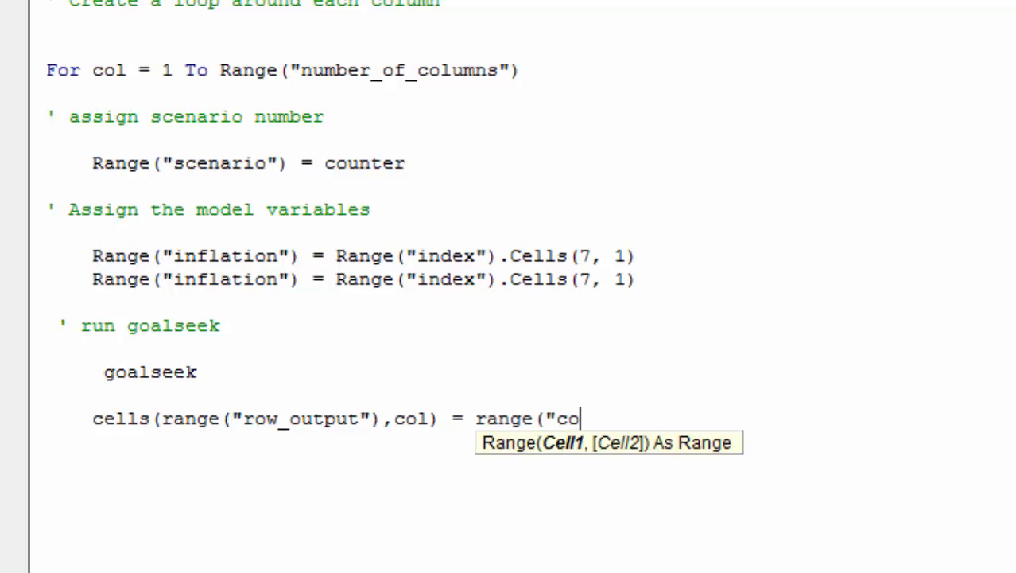
{"action": "type", "text": "st_of_"}
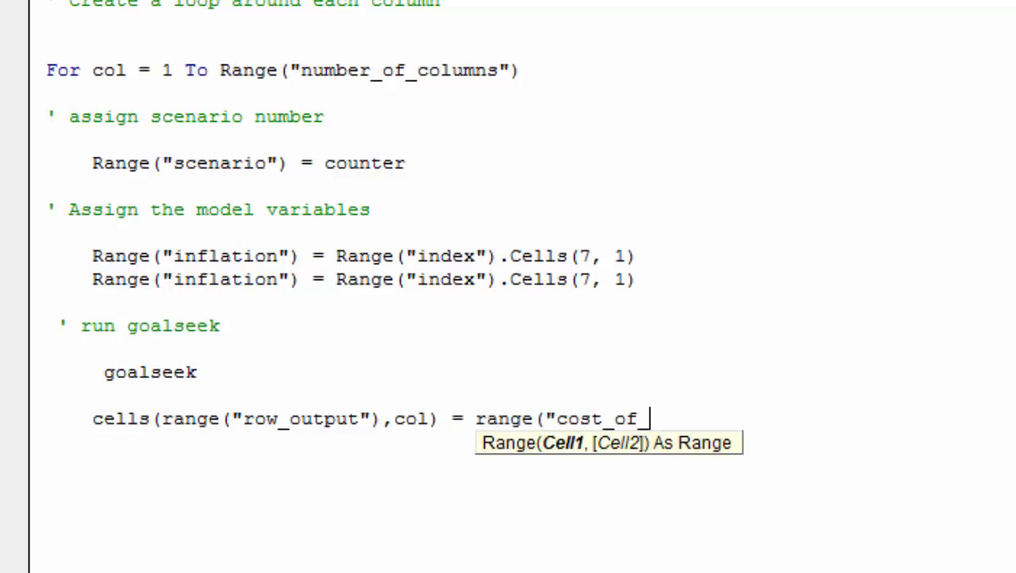
{"action": "type", "text": "capital\""}
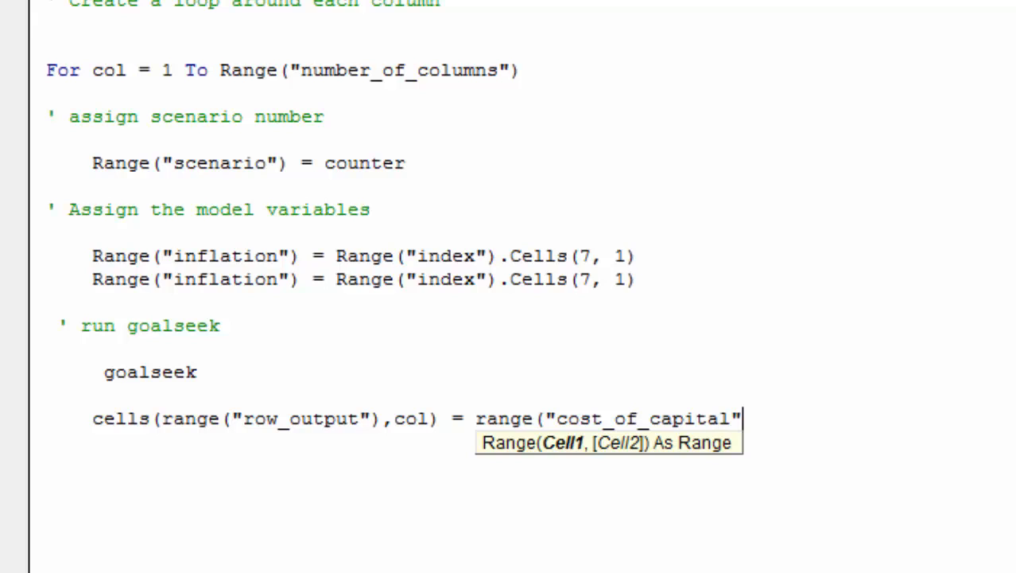
{"action": "type", "text": ")"}
{"action": "key", "text": "Return"}
{"action": "key", "text": "Return"}
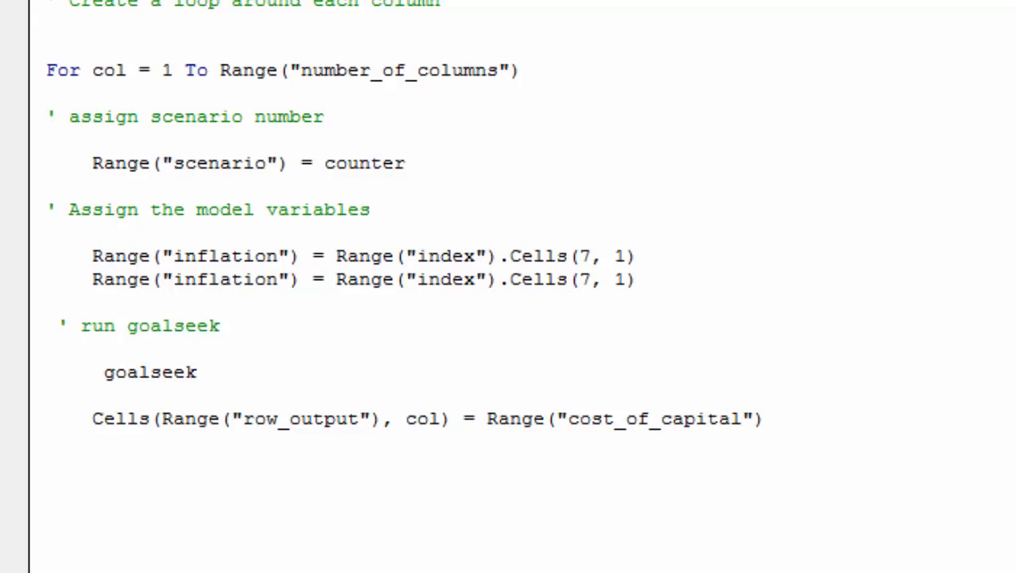
- Increment the counter with counter = counter + 1 and close the column loop with Next col
{"action": "type", "text": "counter "}
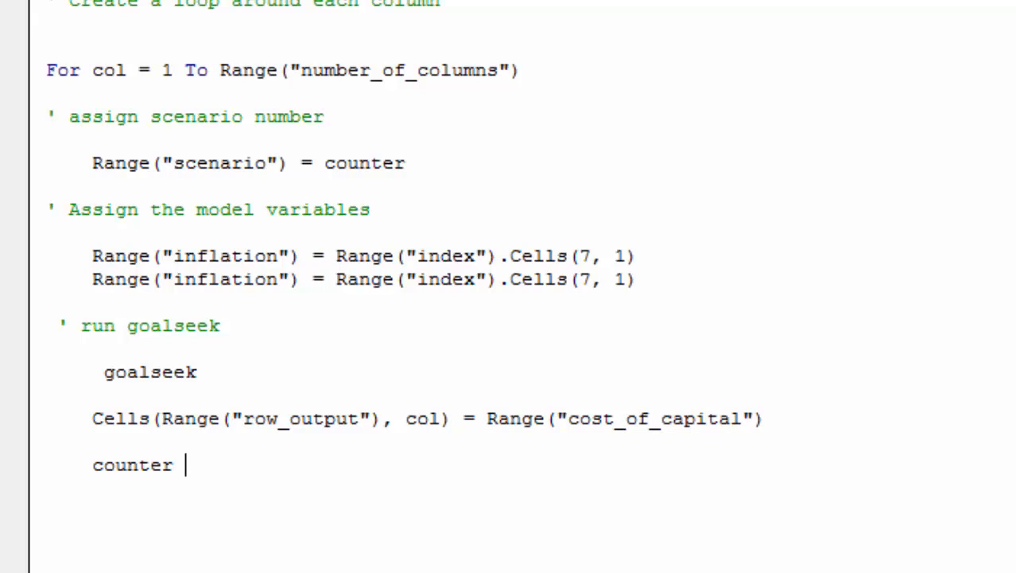
{"action": "type", "text": "= counter"}
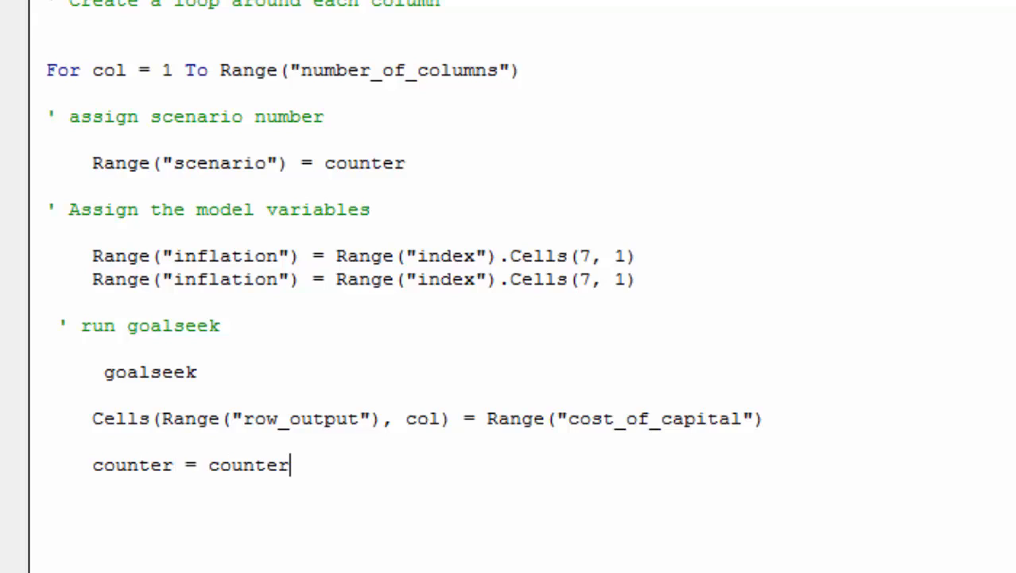
{"action": "type", "text": " + 1"}
{"action": "key", "text": "Return"}
{"action": "type", "text": "next "}
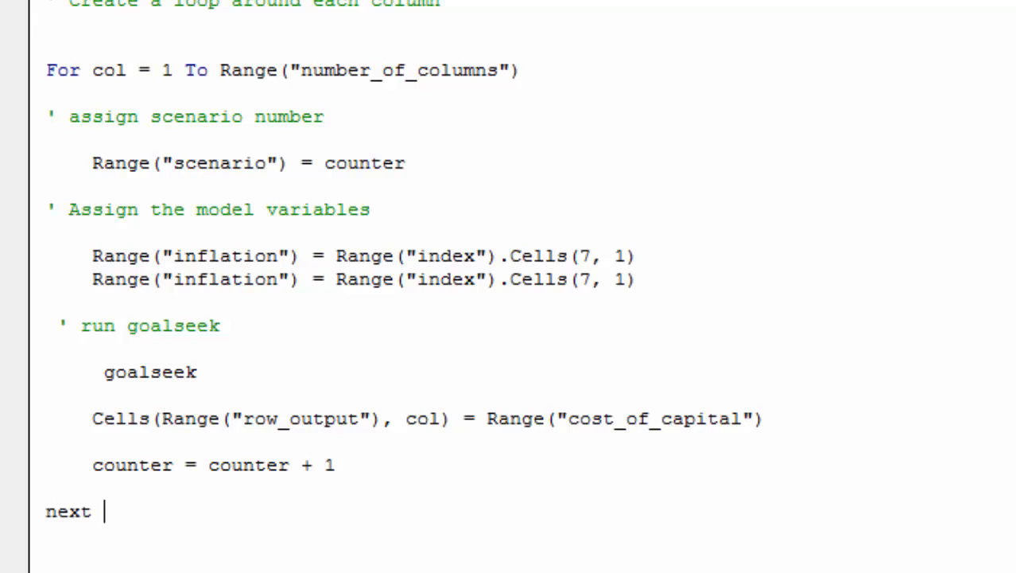
{"action": "type", "text": "col"}
{"action": "key", "text": "Return"}
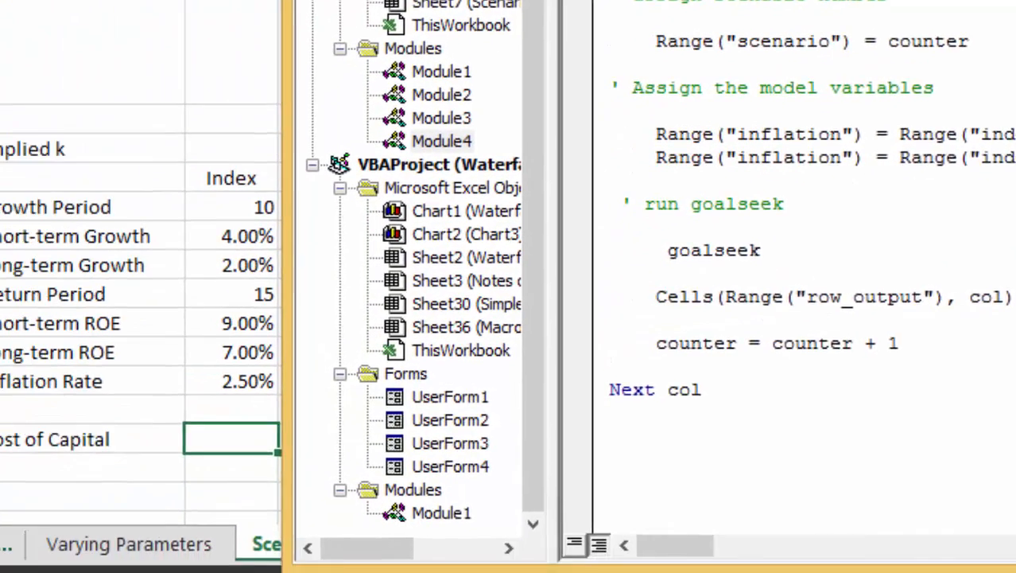
- Delete the surplus blank lines between Next col and End Sub, leaving a single blank line
{"action": "key", "text": "shift+Down"}
{"action": "key", "text": "shift+Down"}
{"action": "key", "text": "shift+Down"}
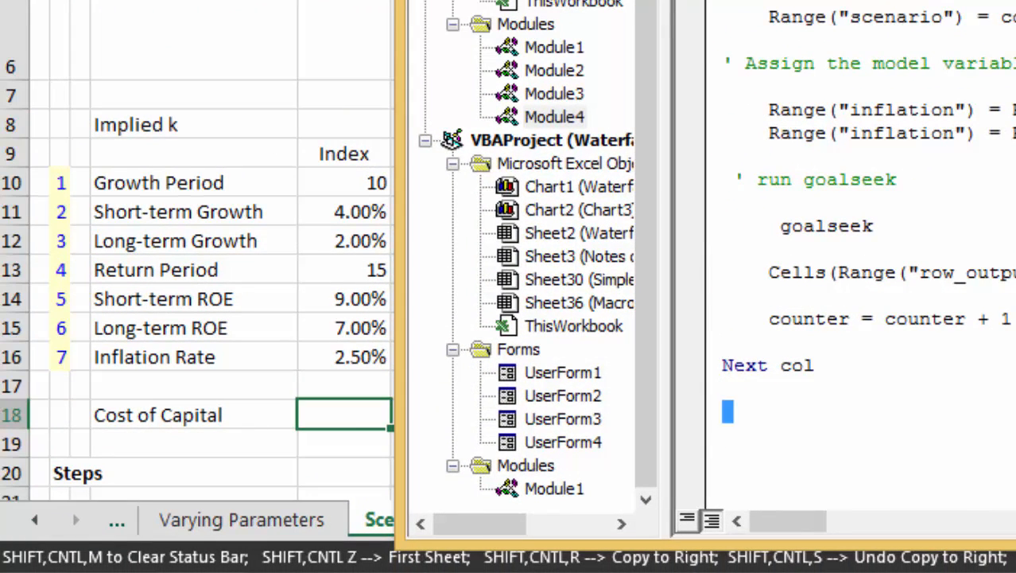
{"action": "key", "text": "Delete"}
{"action": "key", "text": "shift+Down"}
{"action": "key", "text": "shift+Down"}
{"action": "key", "text": "shift+Down"}
{"action": "key", "text": "shift+Down"}
{"action": "key", "text": "shift+Down"}
{"action": "key", "text": "shift+Down"}
{"action": "key", "text": "shift+Down"}
{"action": "key", "text": "shift+Down"}
{"action": "key", "text": "shift+Down"}
{"action": "key", "text": "shift+Down"}
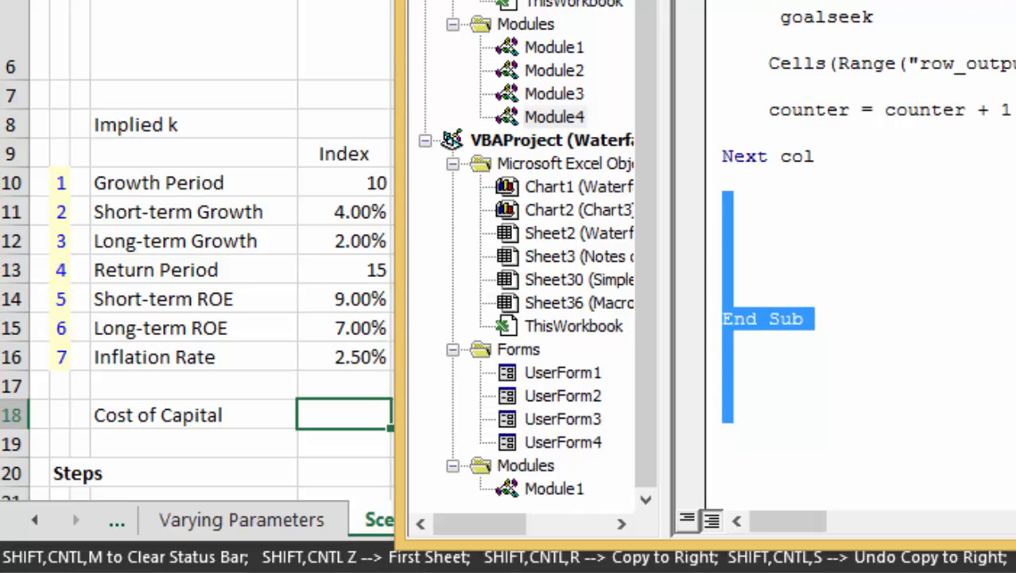
{"action": "key", "text": "shift+Up"}
{"action": "key", "text": "shift+Up"}
{"action": "key", "text": "shift+Up"}
{"action": "key", "text": "shift+Up"}
{"action": "key", "text": "shift+Up"}
{"action": "key", "text": "shift+Up"}
{"action": "key", "text": "Delete"}
{"action": "key", "text": "Delete"}
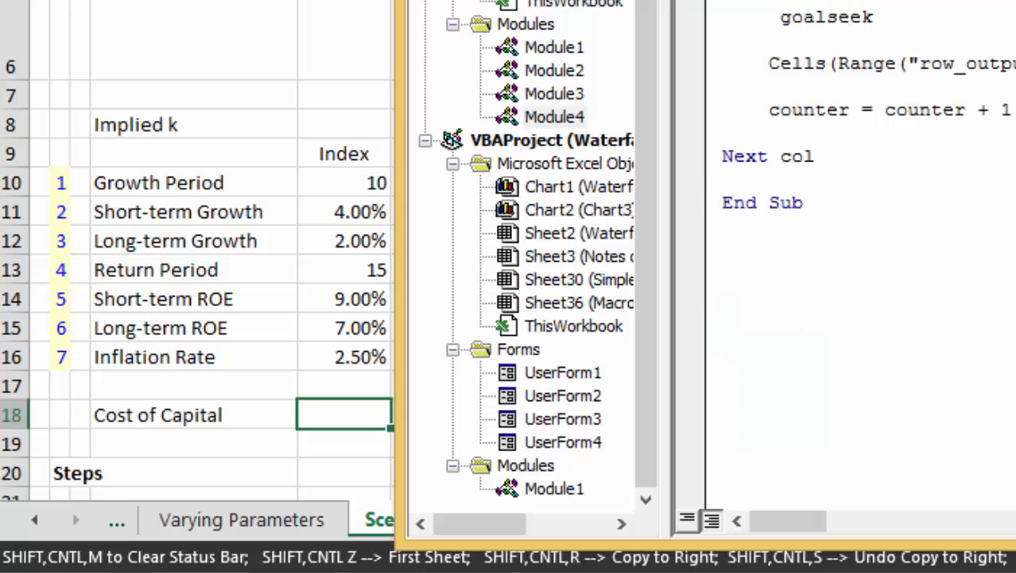
- Review the sensitivity macro's loop body from End Sub up to the scenario number assignment
{"action": "key", "text": "Up"}
{"action": "key", "text": "Up"}
{"action": "key", "text": "Up"}
{"action": "key", "text": "Up"}
{"action": "key", "text": "Up"}
{"action": "key", "text": "Up"}
{"action": "key", "text": "Up"}
{"action": "key", "text": "Up"}
{"action": "key", "text": "Up"}
{"action": "key", "text": "Up"}
{"action": "key", "text": "Up"}
{"action": "key", "text": "Up"}
{"action": "key", "text": "Up"}
{"action": "key", "text": "Up"}
{"action": "key", "text": "Up"}
{"action": "key", "text": "Up"}
{"action": "key", "text": "Up"}
{"action": "key", "text": "Up"}
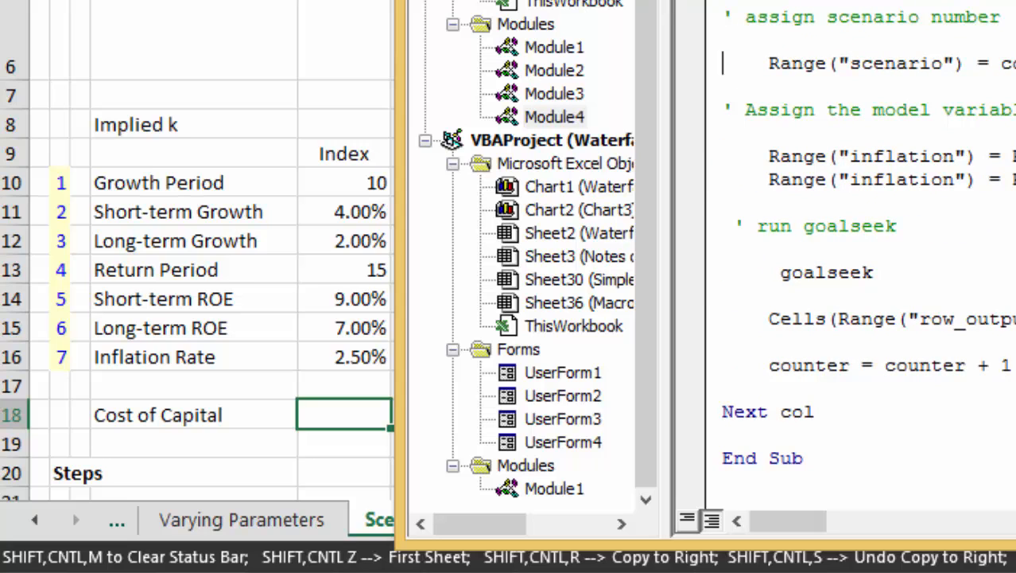
{"action": "key", "text": "Down"}
{"action": "key", "text": "Down"}
{"action": "key", "text": "Down"}
{"action": "key", "text": "Down"}
{"action": "key", "text": "Down"}
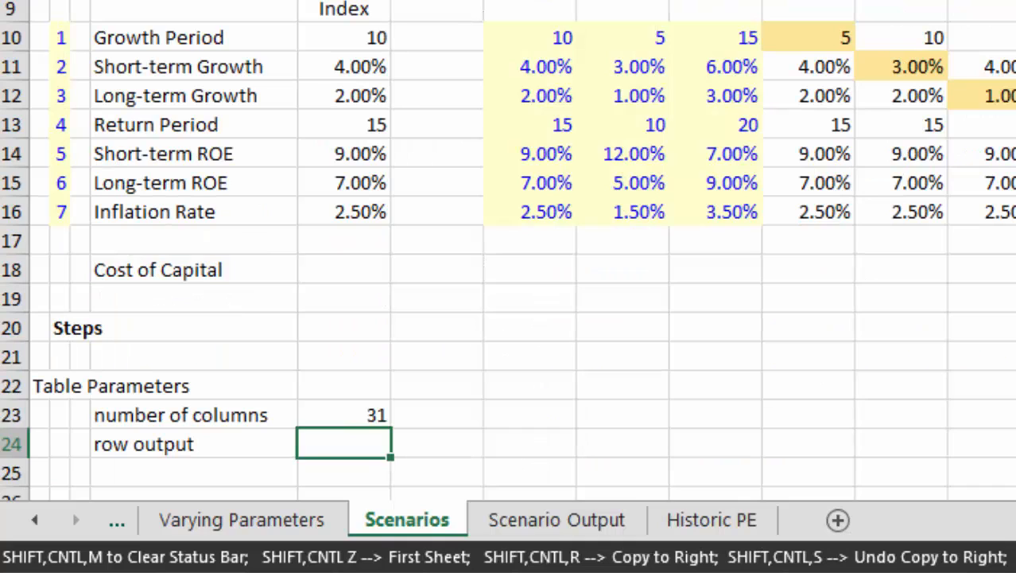
- Enter a ROW formula referencing E16 in the row output cell E24 of the Scenarios sheet
{"action": "type", "text": "-"}
{"action": "key", "text": "BackSpace"}
{"action": "type", "text": "=row("}
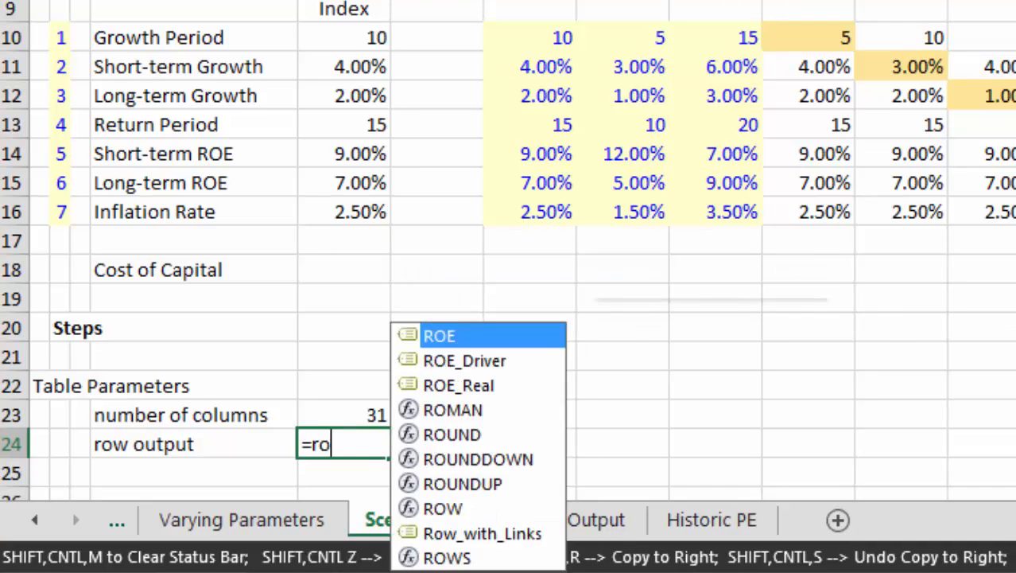
{"action": "key", "text": "Up"}
{"action": "key", "text": "Up"}
{"action": "key", "text": "Up"}
{"action": "key", "text": "Up"}
{"action": "key", "text": "Up"}
{"action": "key", "text": "Up"}
{"action": "key", "text": "Up"}
{"action": "key", "text": "Up"}
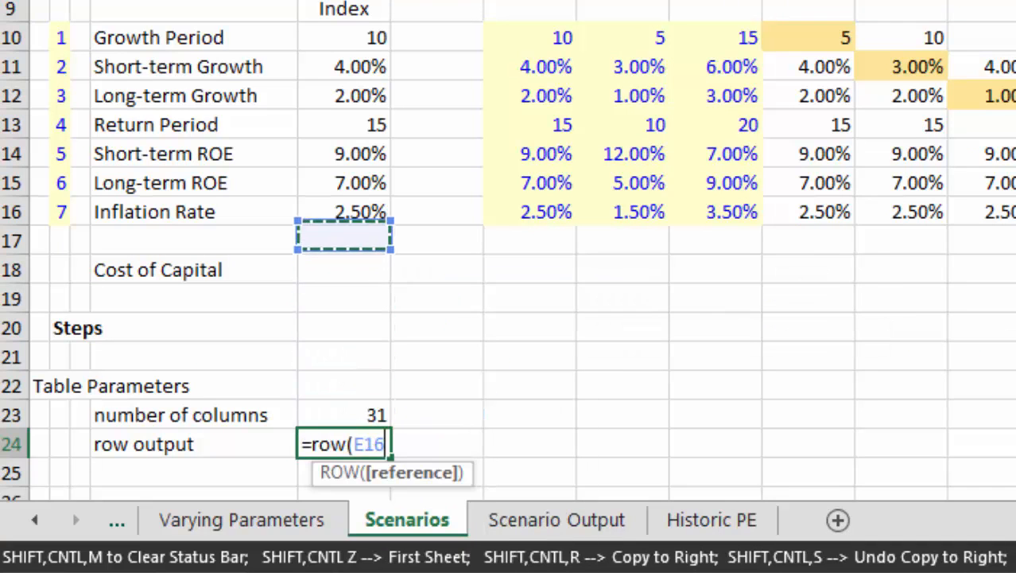
{"action": "key", "text": "Return"}
- Create range names for the number of columns and row output values in E23:E24 from their labels in column D
{"action": "key", "text": "Up"}
{"action": "key", "text": "Up"}
{"action": "key", "text": "Left"}
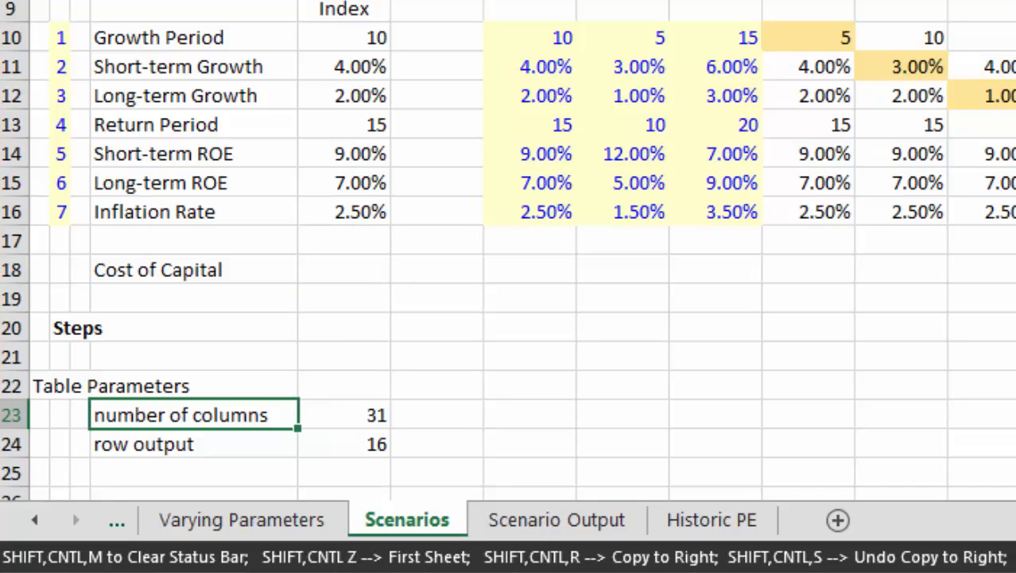
{"action": "key", "text": "shift+Right"}
{"action": "key", "text": "shift+Down"}
{"action": "key", "text": "shift+Down"}
{"action": "key", "text": "shift+Up"}
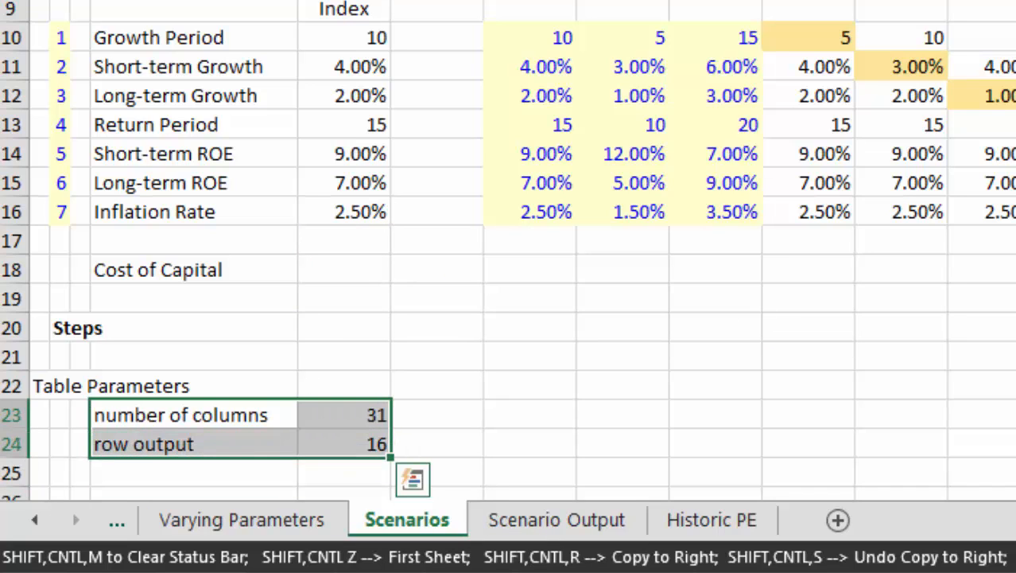
{"action": "key", "text": "ctrl+shift+F3"}
- Look over the scenario inputs above the table parameters on the Scenarios sheet
{"action": "key", "text": "Up"}
{"action": "key", "text": "Up"}
{"action": "key", "text": "Up"}
{"action": "key", "text": "Up"}
{"action": "key", "text": "Up"}
{"action": "key", "text": "Up"}
{"action": "key", "text": "Up"}
{"action": "key", "text": "Up"}
{"action": "key", "text": "Up"}
{"action": "key", "text": "Up"}
{"action": "key", "text": "Up"}
{"action": "key", "text": "Up"}
{"action": "key", "text": "Up"}
{"action": "key", "text": "Up"}
{"action": "key", "text": "Up"}
{"action": "key", "text": "Up"}
{"action": "key", "text": "Up"}
{"action": "key", "text": "Up"}
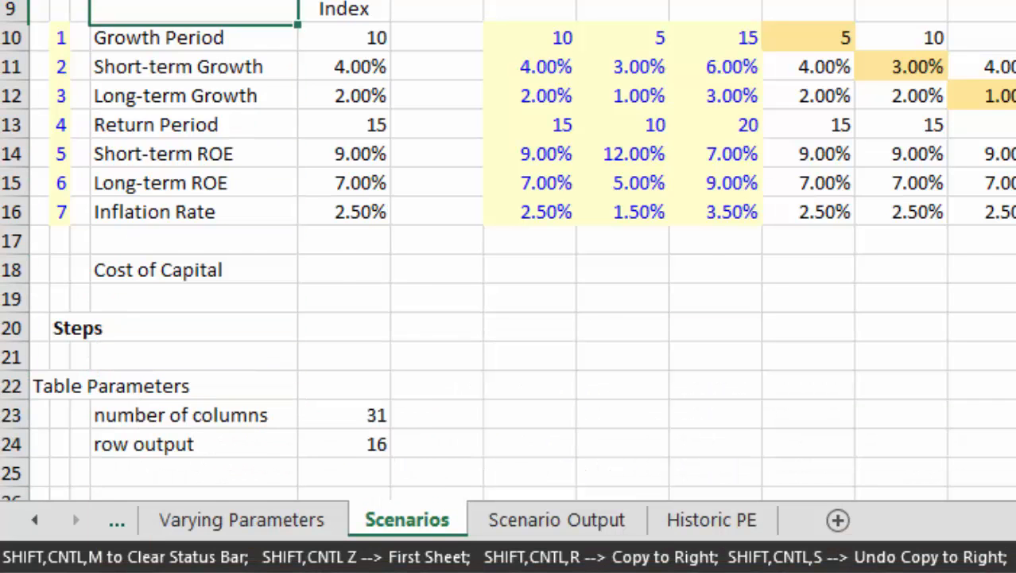
{"action": "key", "text": "Down"}
{"action": "key", "text": "Down"}
{"action": "key", "text": "Down"}
{"action": "key", "text": "Down"}
{"action": "key", "text": "Down"}
{"action": "key", "text": "Down"}
{"action": "key", "text": "Down"}
{"action": "key", "text": "Down"}
{"action": "key", "text": "Down"}
{"action": "key", "text": "Down"}
{"action": "key", "text": "Down"}
{"action": "key", "text": "Down"}
{"action": "key", "text": "Down"}
{"action": "key", "text": "Down"}
{"action": "key", "text": "Down"}
{"action": "key", "text": "Down"}
{"action": "key", "text": "Down"}
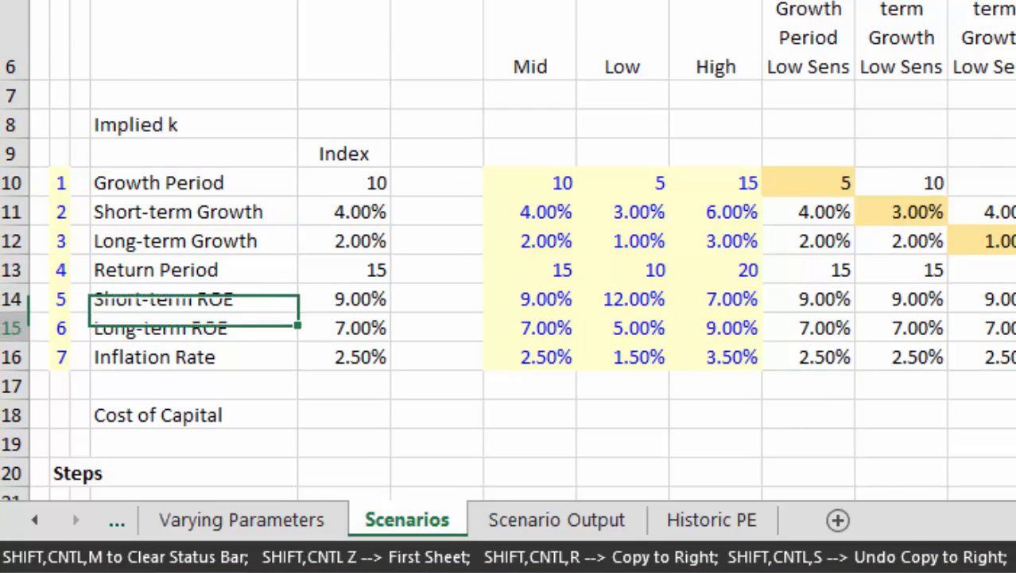
- Inspect the formula behind the number of columns value in E23 without changing it
{"action": "key", "text": "Up"}
{"action": "key", "text": "Up"}
{"action": "key", "text": "Right"}
{"action": "key", "text": "F2"}
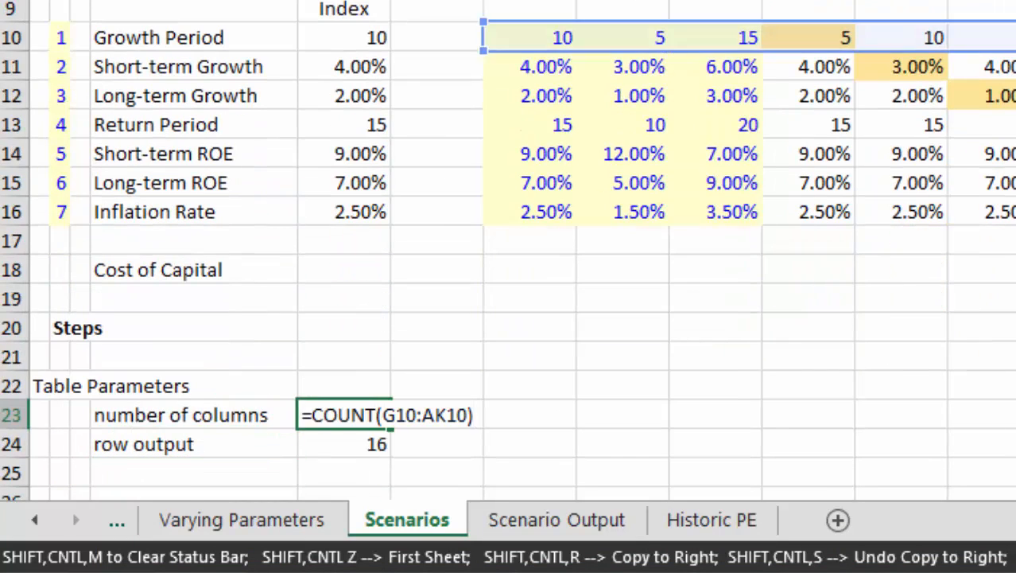
{"action": "key", "text": "Escape"}
- Return to the upper part of the Scenarios sheet and switch to the Varying Parameters sheet
{"action": "key", "text": "Up"}
{"action": "key", "text": "Up"}
{"action": "key", "text": "Up"}
{"action": "key", "text": "Up"}
{"action": "key", "text": "Up"}
{"action": "key", "text": "Up"}
{"action": "key", "text": "Up"}
{"action": "key", "text": "Up"}
{"action": "key", "text": "Up"}
{"action": "key", "text": "Up"}
{"action": "key", "text": "Up"}
{"action": "key", "text": "Up"}
{"action": "key", "text": "Up"}
{"action": "key", "text": "Up"}
{"action": "key", "text": "Up"}
{"action": "key", "text": "Up"}
{"action": "key", "text": "Up"}
{"action": "key", "text": "Up"}
{"action": "key", "text": "Up"}
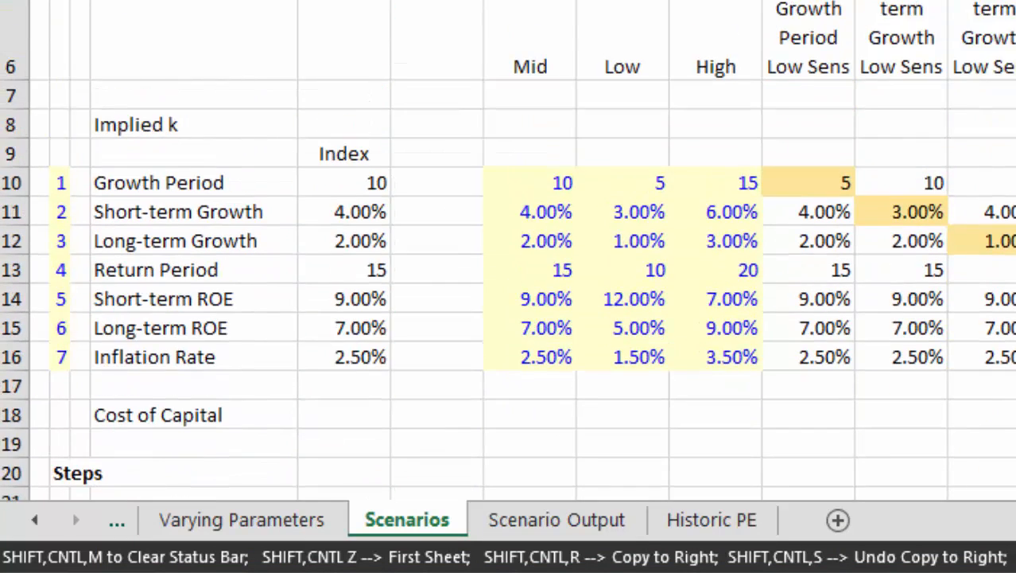
{"action": "key", "text": "ctrl+Page_Up"}
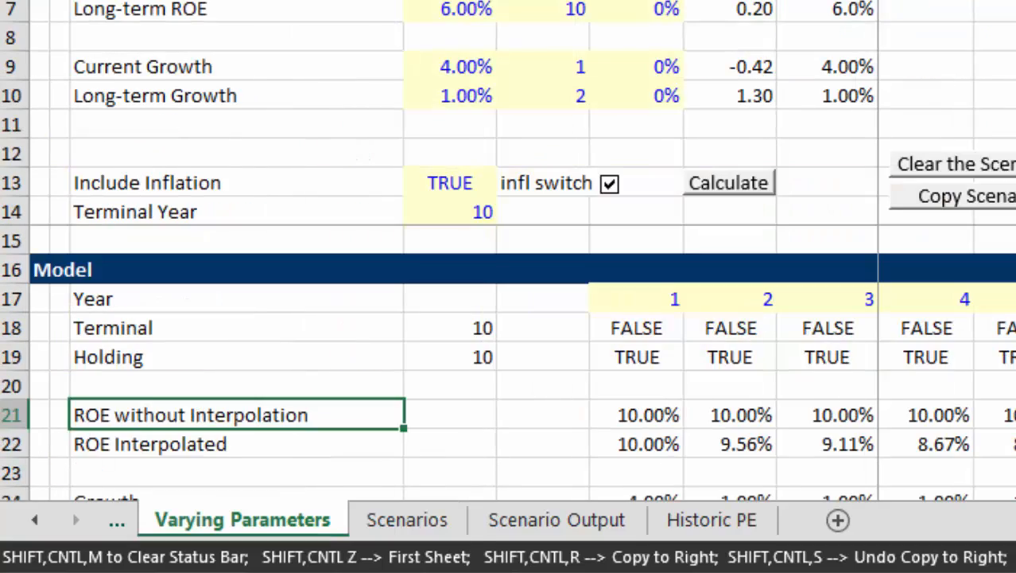
- Look over the base and year inputs for ROE and growth in the assumptions on the Varying Parameters sheet
{"action": "key", "text": "Up"}
{"action": "key", "text": "Up"}
{"action": "key", "text": "Up"}
{"action": "key", "text": "Up"}
{"action": "key", "text": "Up"}
{"action": "key", "text": "Up"}
{"action": "key", "text": "Up"}
{"action": "key", "text": "Up"}
{"action": "key", "text": "Up"}
{"action": "key", "text": "Up"}
{"action": "key", "text": "Up"}
{"action": "key", "text": "Up"}
{"action": "key", "text": "Up"}
{"action": "key", "text": "Right"}
{"action": "key", "text": "Up"}
{"action": "key", "text": "Up"}
{"action": "key", "text": "Up"}
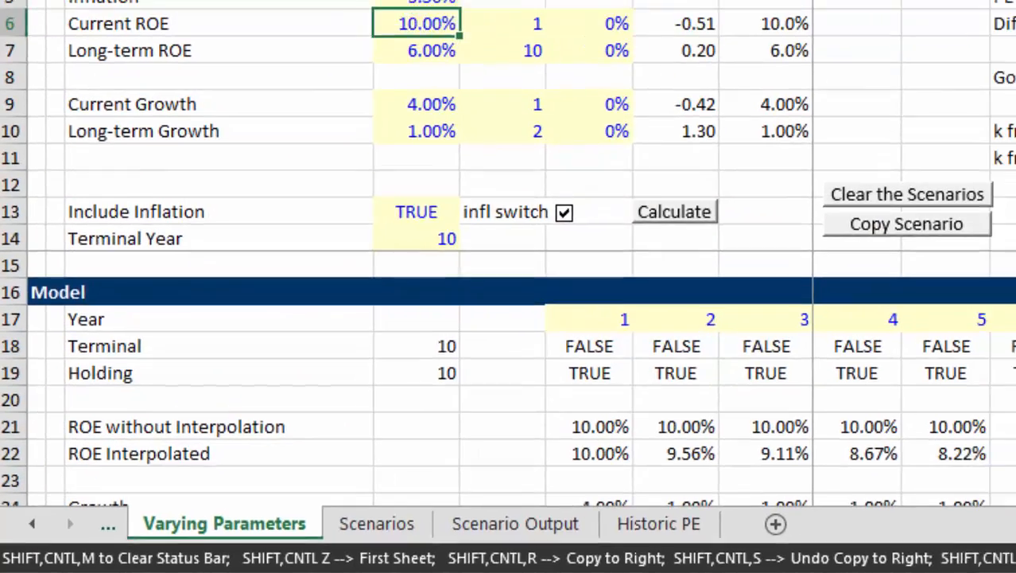
{"action": "key", "text": "Right"}
{"action": "key", "text": "Left"}
{"action": "key", "text": "Down"}
{"action": "key", "text": "Right"}
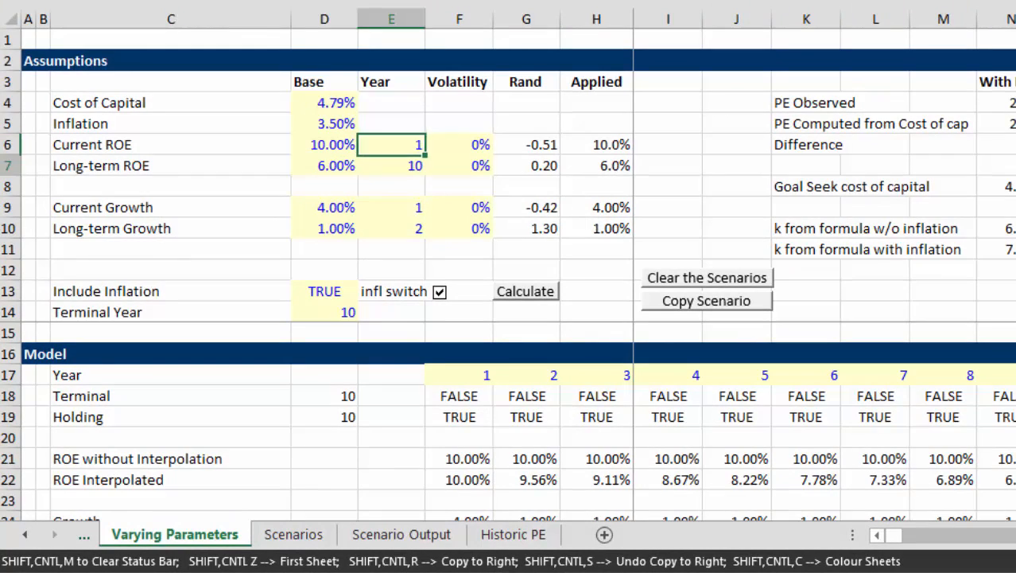
{"action": "key", "text": "Down"}
{"action": "key", "text": "Down"}
{"action": "key", "text": "Down"}
{"action": "key", "text": "Down"}
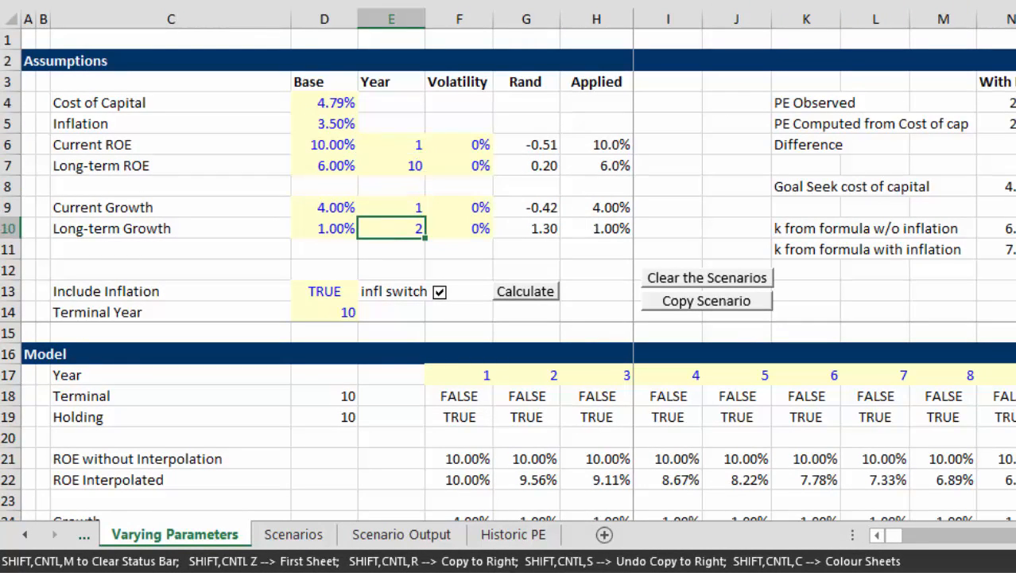
- Return to the Scenarios sheet and go down the index values to the Cost of Capital output cell in E18
{"action": "key", "text": "ctrl+Page_Down"}
{"action": "key", "text": "Down"}
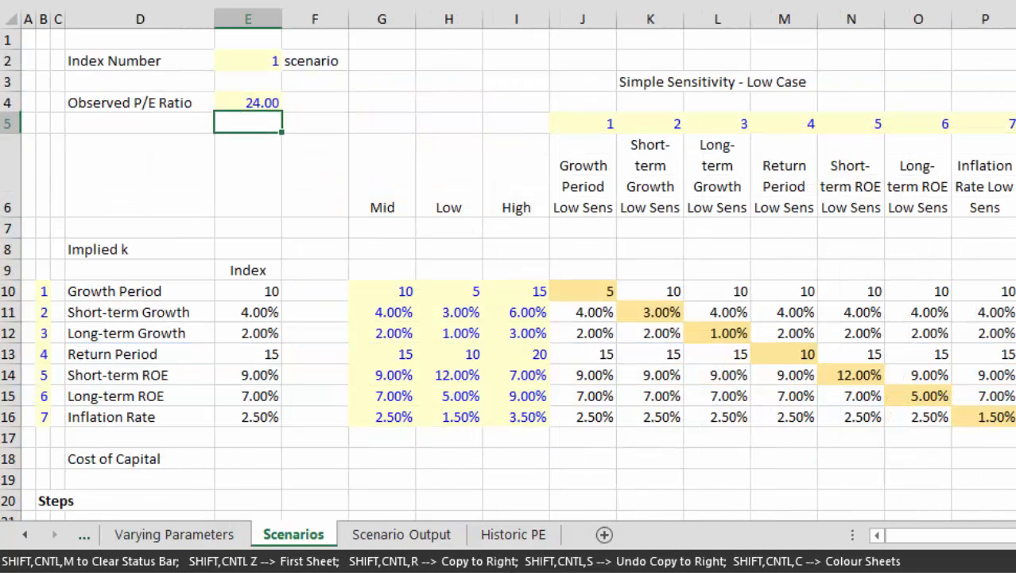
{"action": "key", "text": "Down"}
{"action": "key", "text": "Down"}
{"action": "key", "text": "Down"}
{"action": "key", "text": "Down"}
{"action": "key", "text": "Down"}
{"action": "key", "text": "Down"}
{"action": "key", "text": "Down"}
{"action": "key", "text": "Down"}
{"action": "key", "text": "Down"}
{"action": "key", "text": "Down"}
{"action": "key", "text": "Down"}
{"action": "key", "text": "Down"}
{"action": "key", "text": "Down"}
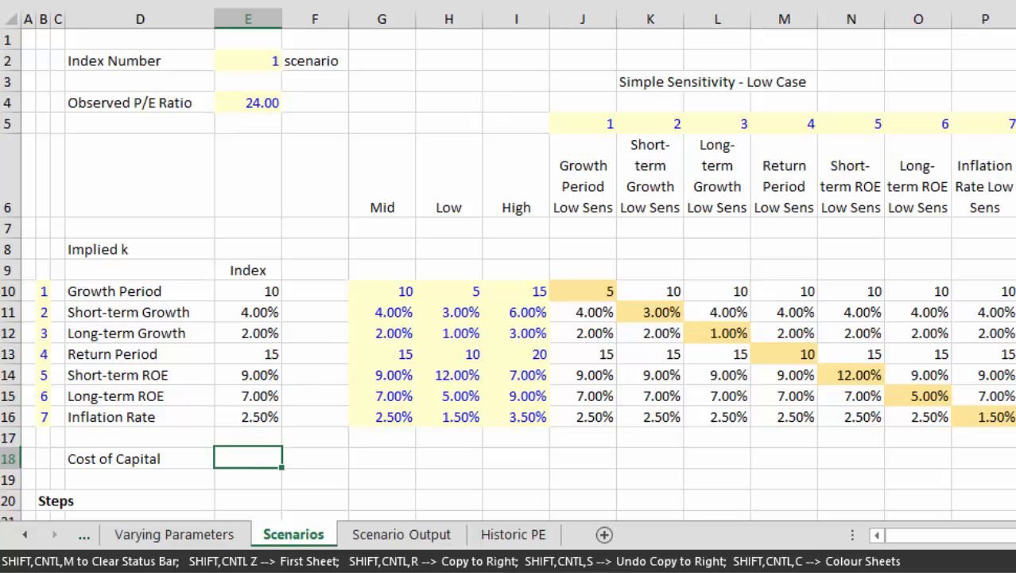
- Switch to the Visual Basic editor and review the sensitivity macro's loop code in Module4
{"action": "mouse_move", "coordinate": [533, 571]}
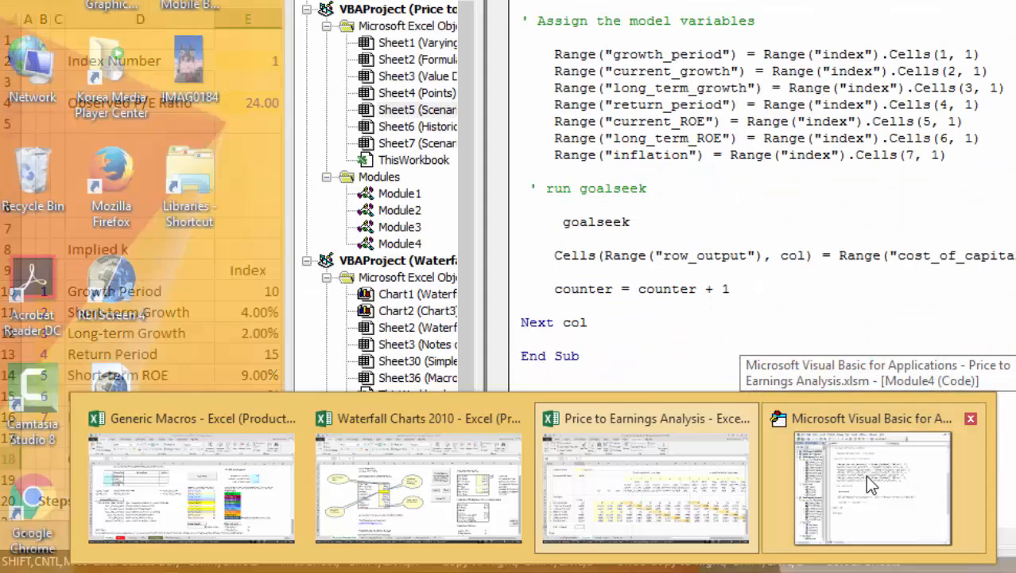
{"action": "left_click", "coordinate": [865, 475]}
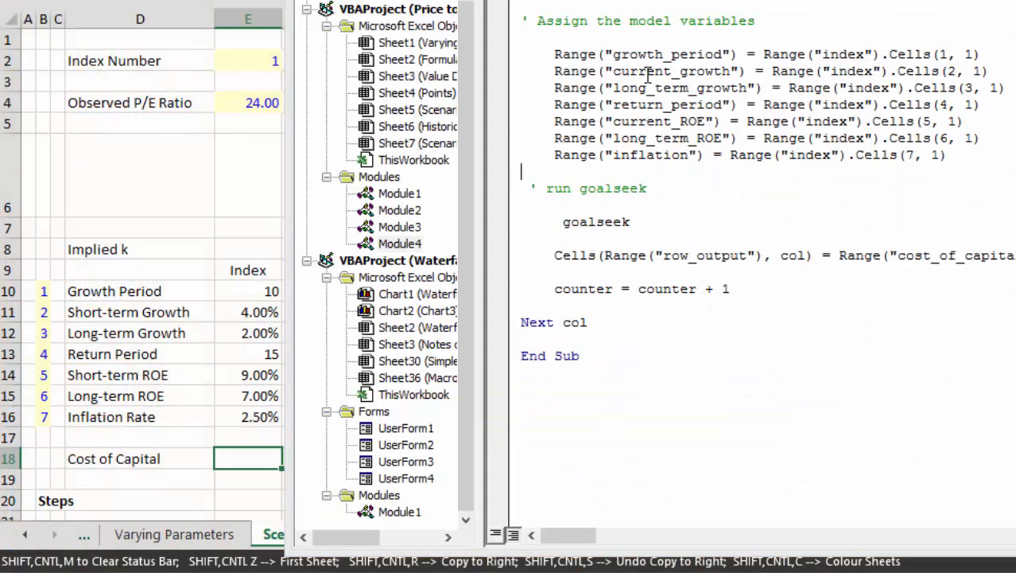
{"action": "scroll", "coordinate": [649, 74], "scroll_direction": "up", "scroll_amount": 3}
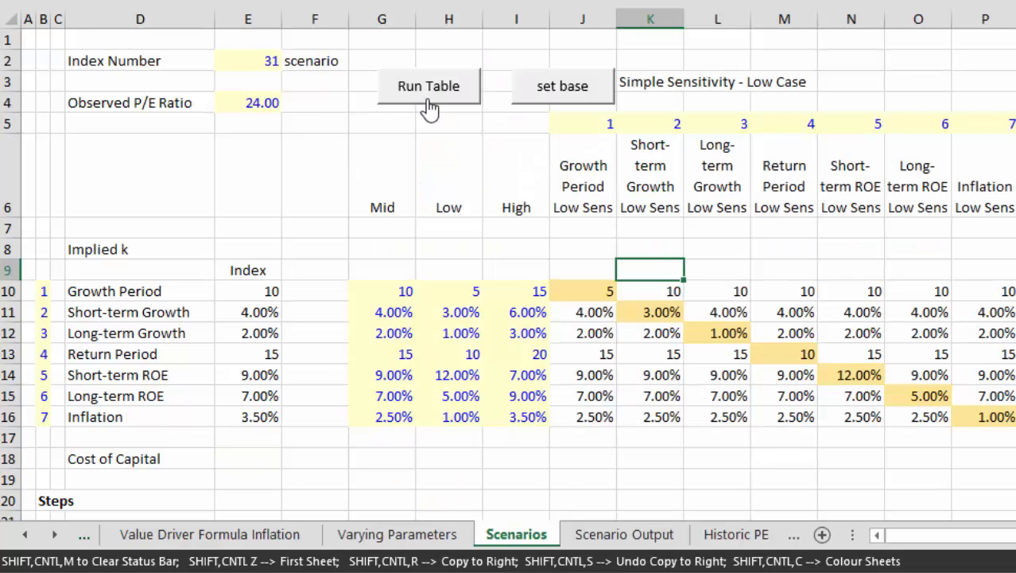
- Run the table macro on the Scenarios sheet to fill the Cost of Capital row for every scenario column
{"action": "left_click", "coordinate": [429, 87]}
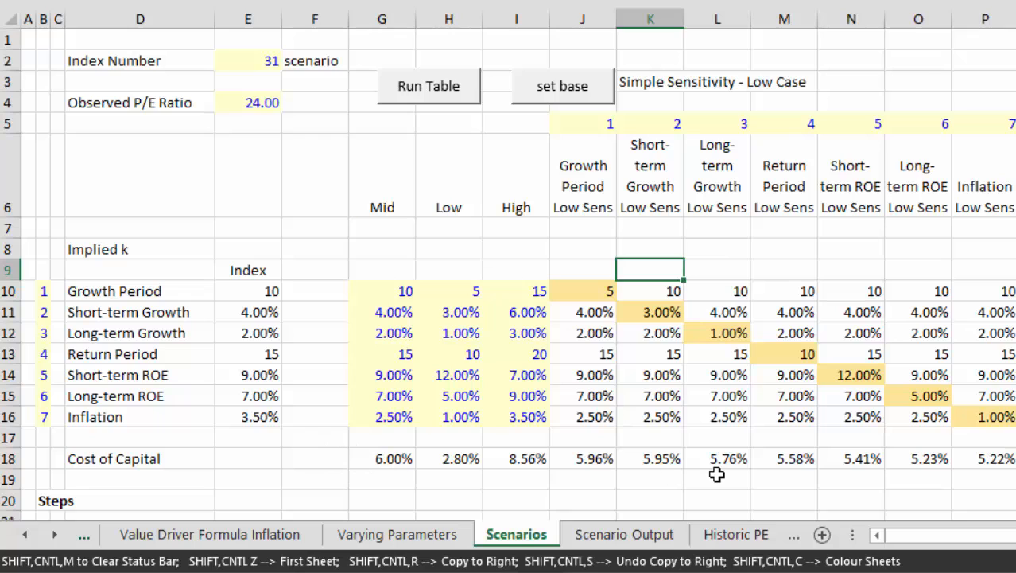
{"action": "key", "text": "Right"}
{"action": "key", "text": "Right"}
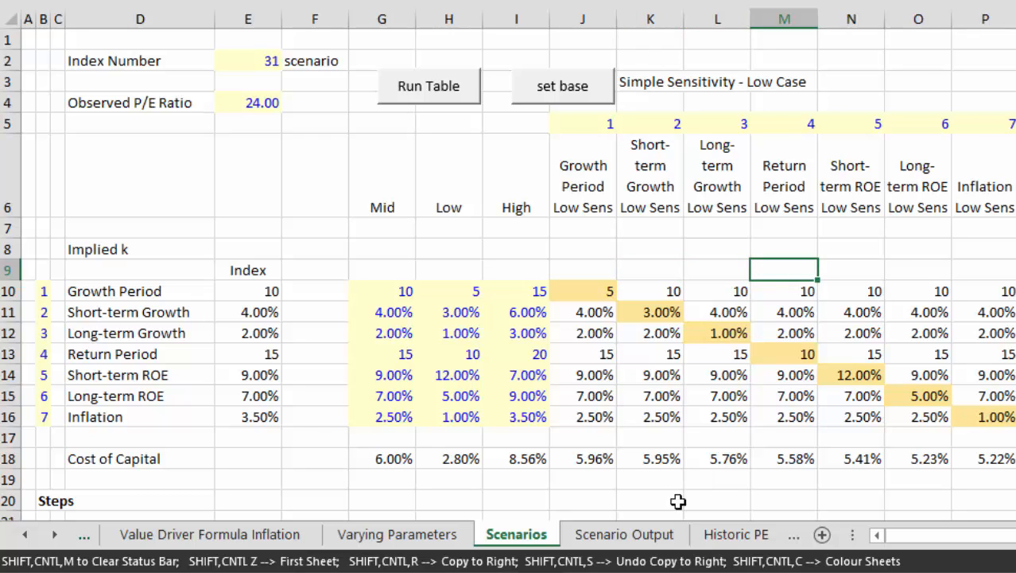
{"action": "left_click", "coordinate": [861, 481]}
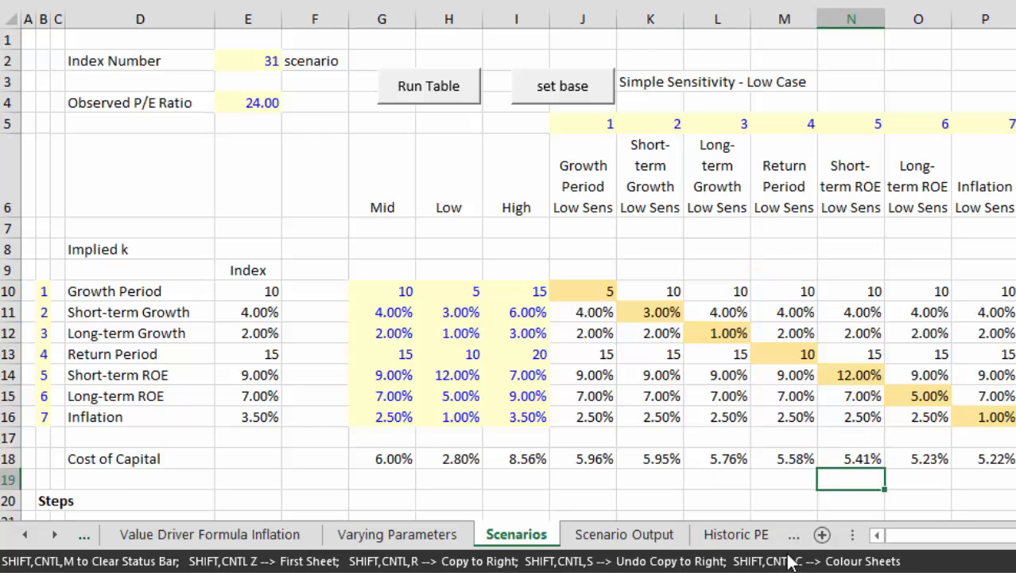
{"action": "key", "text": "F10"}
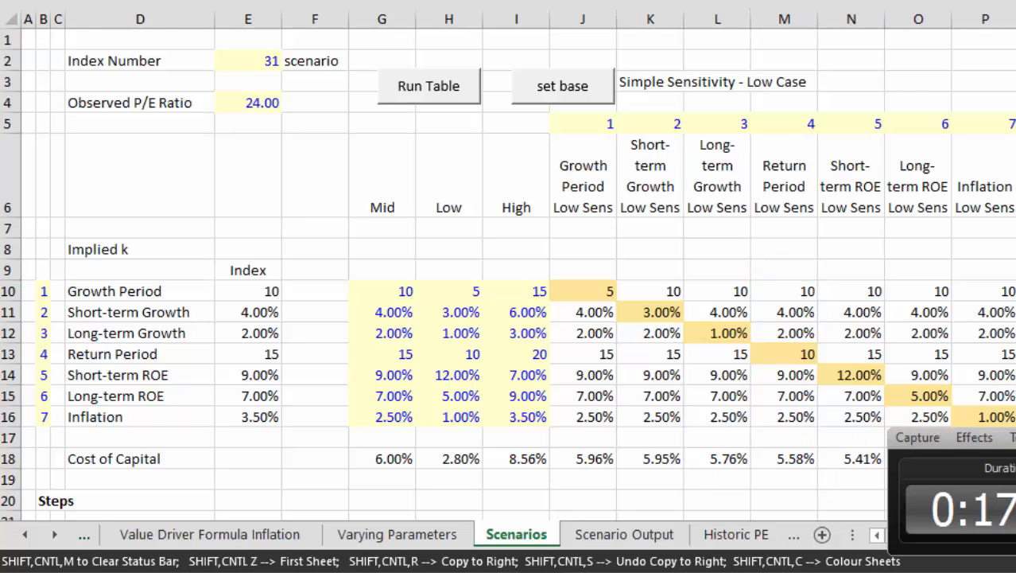
{"action": "key", "text": "F10"}
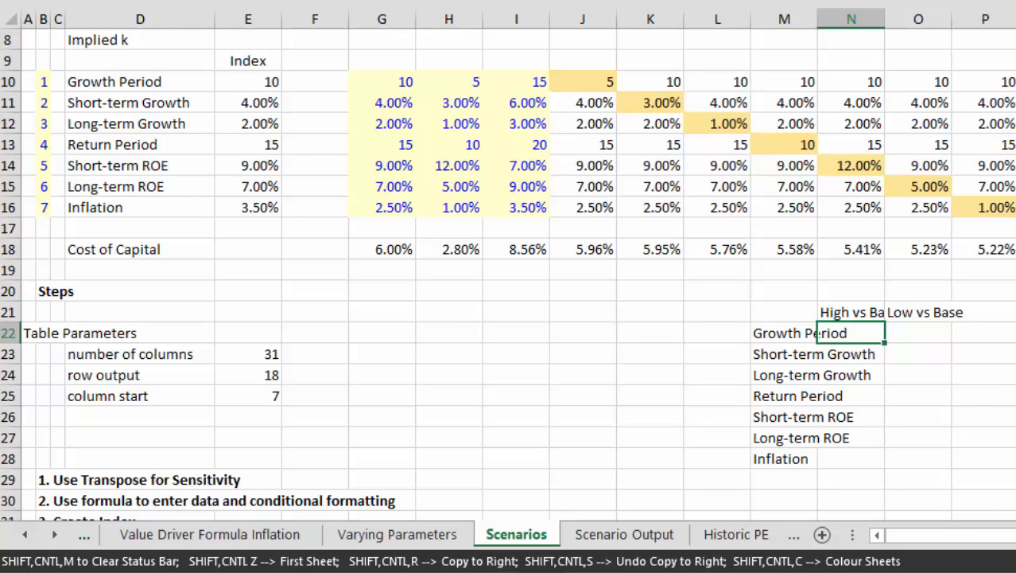
{"action": "left_click", "coordinate": [726, 569]}
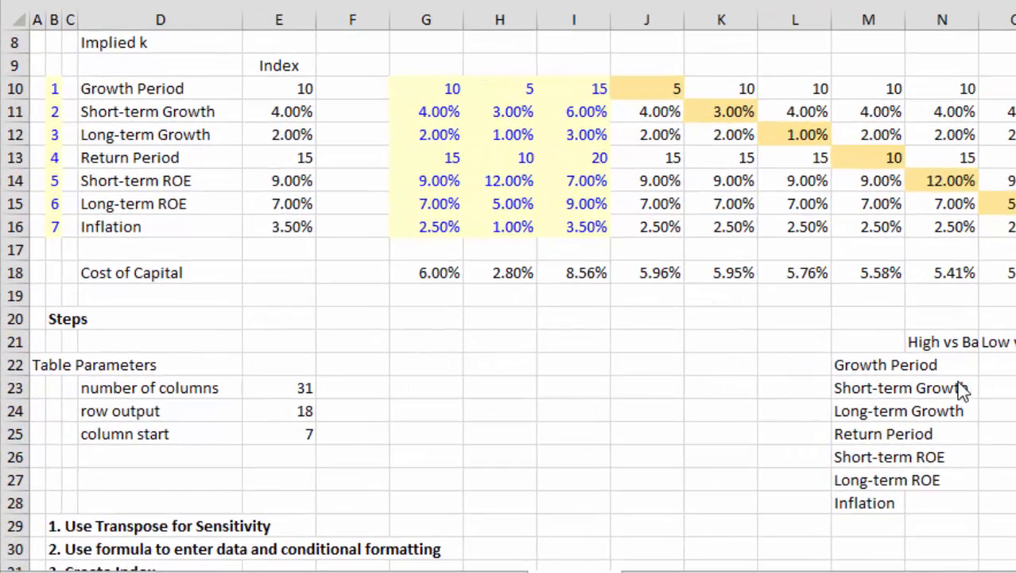
{"action": "left_click", "coordinate": [965, 371]}
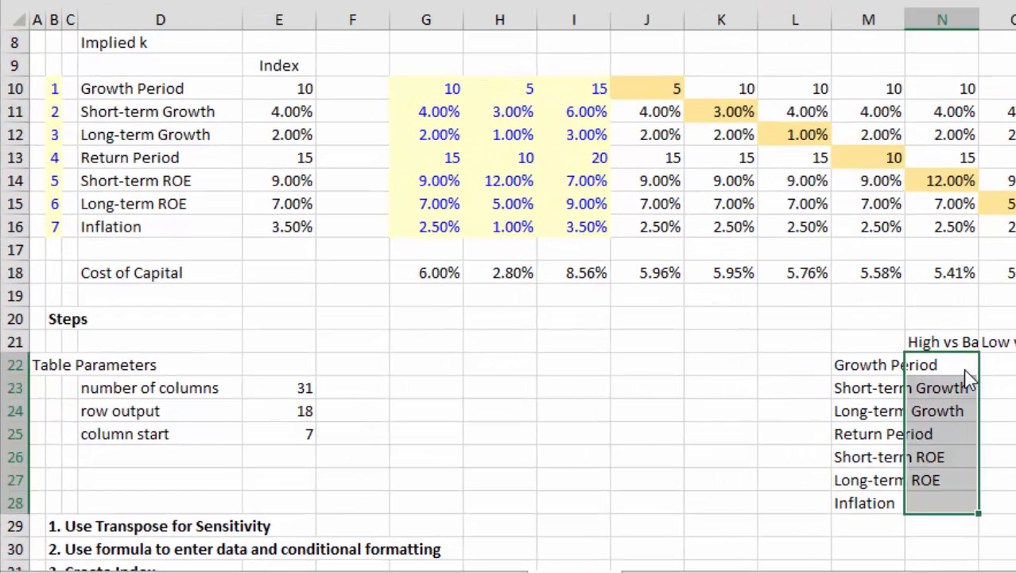
{"action": "key", "text": "Left"}
{"action": "key", "text": "Up"}
{"action": "key", "text": "Up"}
{"action": "key", "text": "Up"}
{"action": "key", "text": "Up"}
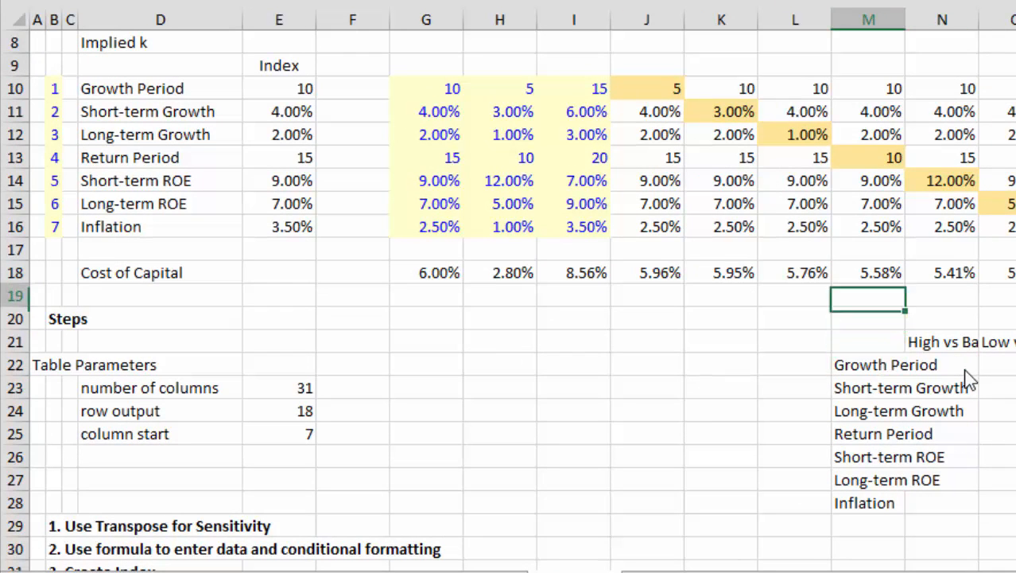
{"action": "key", "text": "Down"}
{"action": "key", "text": "Down"}
{"action": "key", "text": "Down"}
{"action": "key", "text": "Down"}
{"action": "key", "text": "Right"}
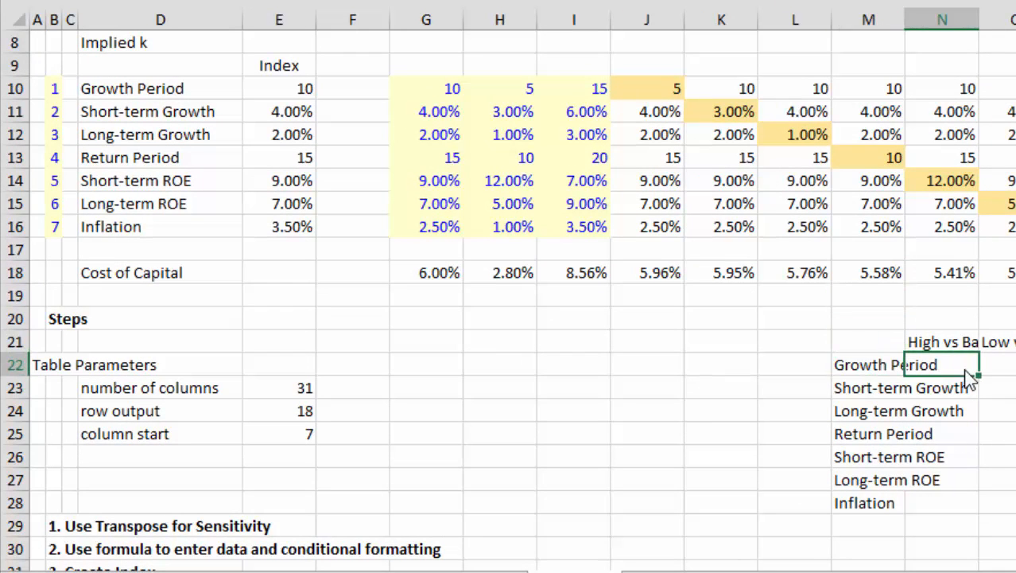
- Fill the High vs Base column N22:N28 with a TRANSPOSE array formula of the cost of capital values in J18:P18
{"action": "key", "text": "shift+Down"}
{"action": "key", "text": "shift+Down"}
{"action": "key", "text": "shift+Down"}
{"action": "key", "text": "shift+Down"}
{"action": "key", "text": "shift+Down"}
{"action": "key", "text": "shift+Down"}
{"action": "type", "text": "=trans"}
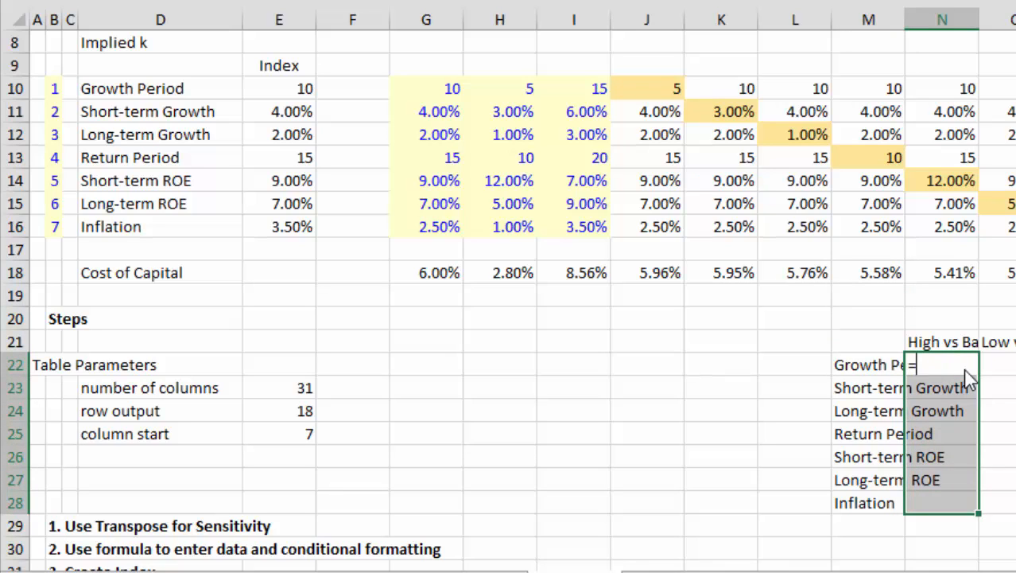
{"action": "key", "text": "Tab"}
{"action": "key", "text": "Up"}
{"action": "key", "text": "Up"}
{"action": "key", "text": "Up"}
{"action": "key", "text": "Up"}
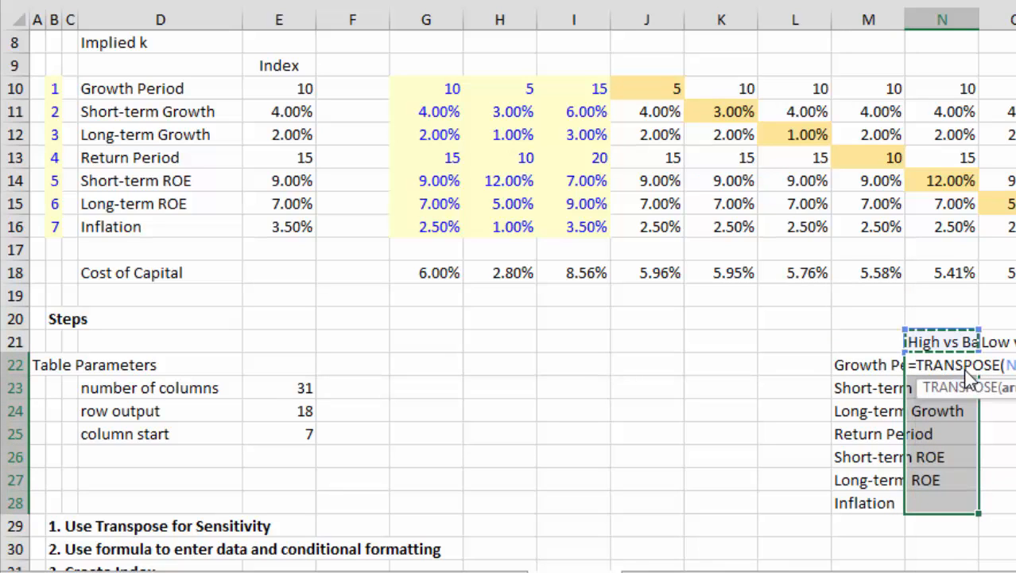
{"action": "key", "text": "Left"}
{"action": "key", "text": "Left"}
{"action": "key", "text": "Left"}
{"action": "key", "text": "Left"}
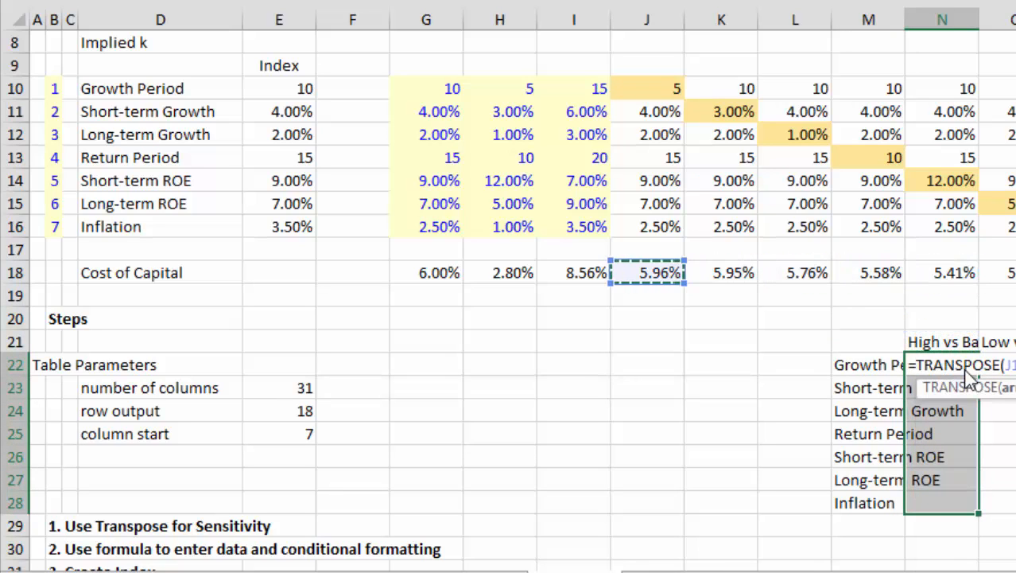
{"action": "key", "text": "shift+Right"}
{"action": "key", "text": "shift+Right"}
{"action": "key", "text": "shift+Right"}
{"action": "key", "text": "shift+Right"}
{"action": "key", "text": "shift+Right"}
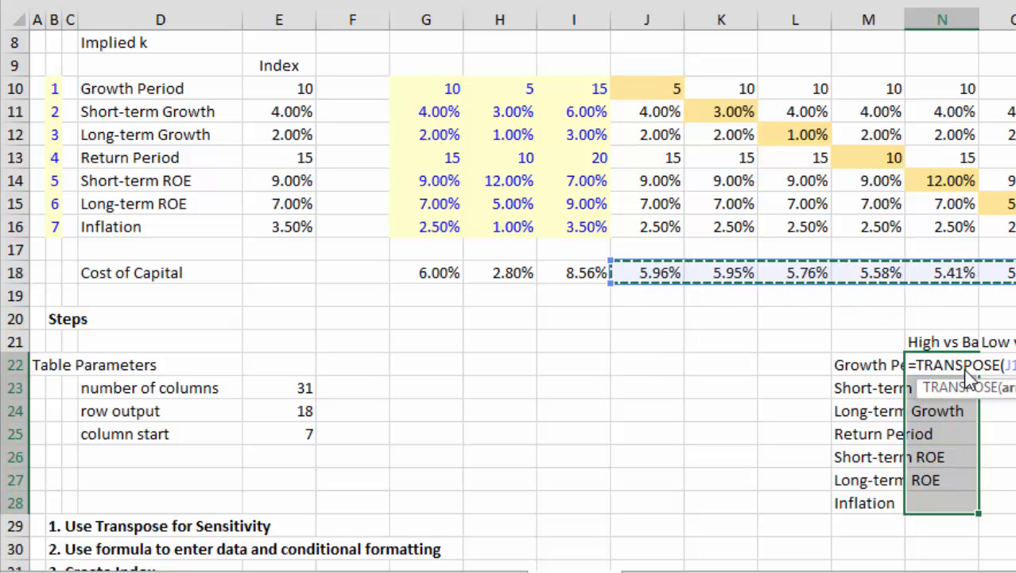
{"action": "key", "text": "ctrl+shift+Return"}
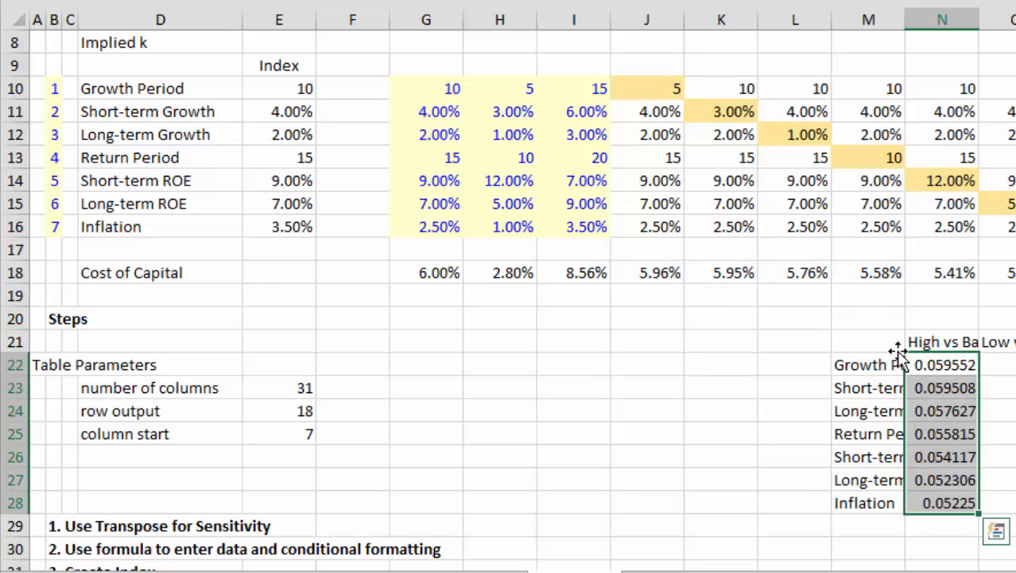
- Fill the Low vs Base column O22:O28 with a TRANSPOSE array formula of the seven cost of capital values starting at Q18
{"action": "key", "text": "Right"}
{"action": "key", "text": "shift+Down"}
{"action": "key", "text": "shift+Down"}
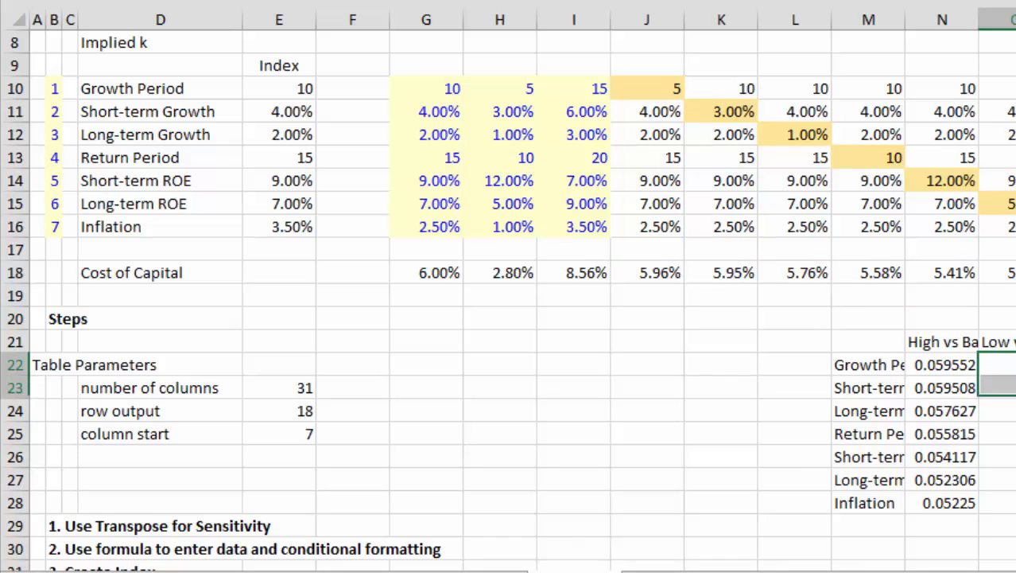
{"action": "key", "text": "shift+Down"}
{"action": "key", "text": "shift+Down"}
{"action": "key", "text": "shift+Down"}
{"action": "key", "text": "shift+Down"}
{"action": "type", "text": "=tra"}
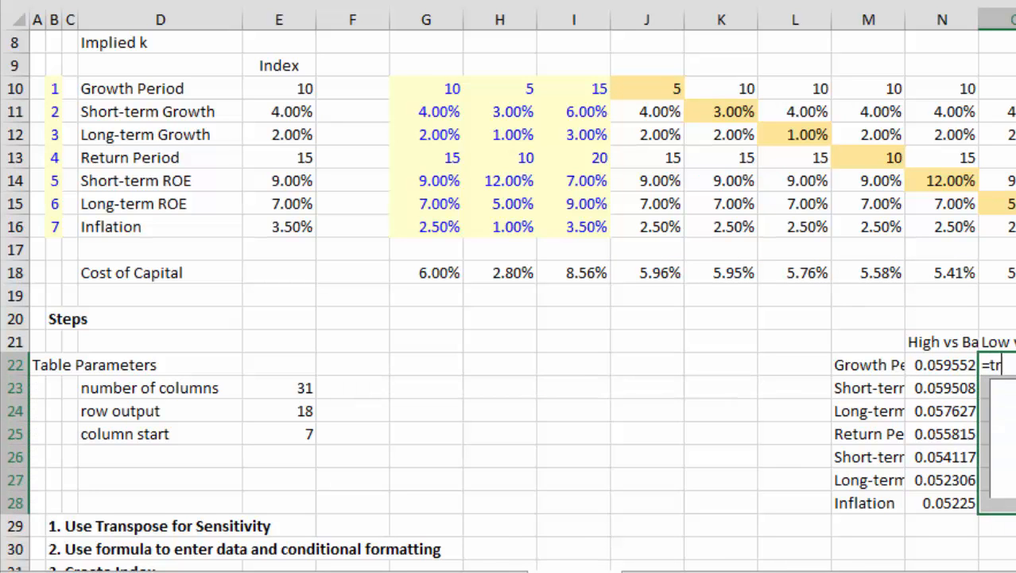
{"action": "key", "text": "Tab"}
{"action": "key", "text": "Up"}
{"action": "key", "text": "Up"}
{"action": "key", "text": "Up"}
{"action": "key", "text": "Up"}
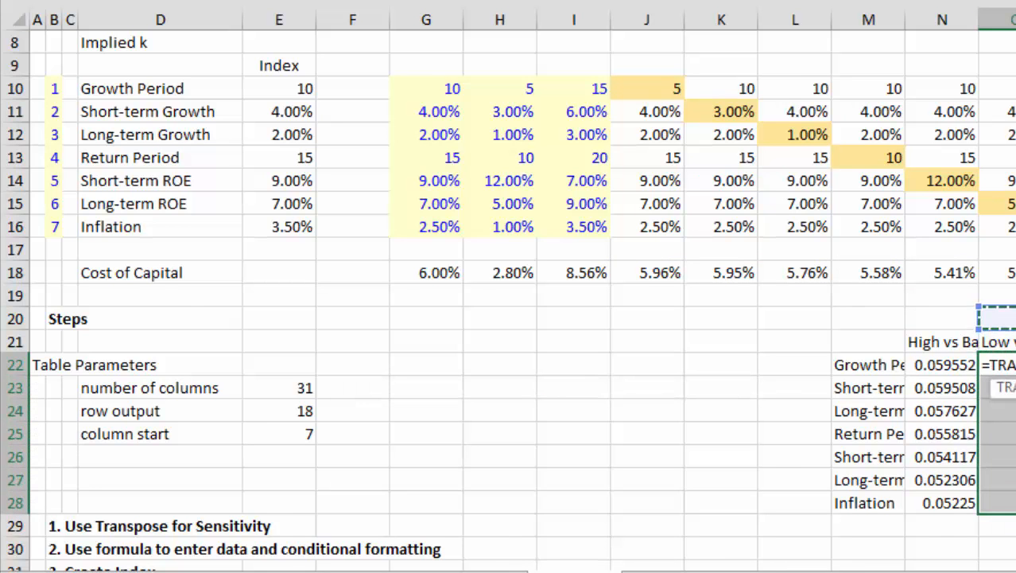
{"action": "key", "text": "Right"}
{"action": "key", "text": "Right"}
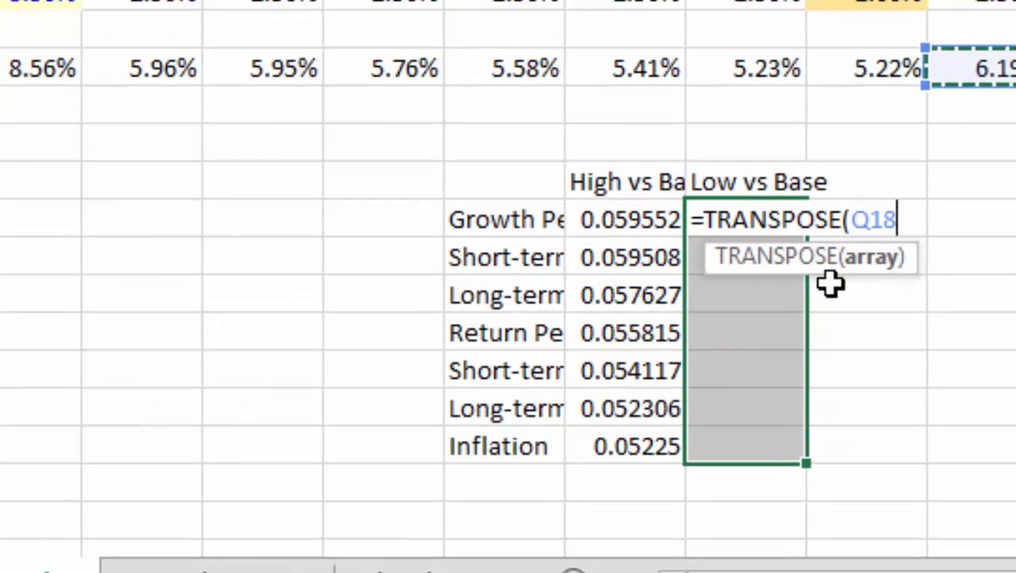
{"action": "key", "text": "shift+Right"}
{"action": "key", "text": "shift+Right"}
{"action": "key", "text": "shift+Right"}
{"action": "key", "text": "shift+Right"}
{"action": "key", "text": "shift+Right"}
{"action": "key", "text": "shift+Right"}
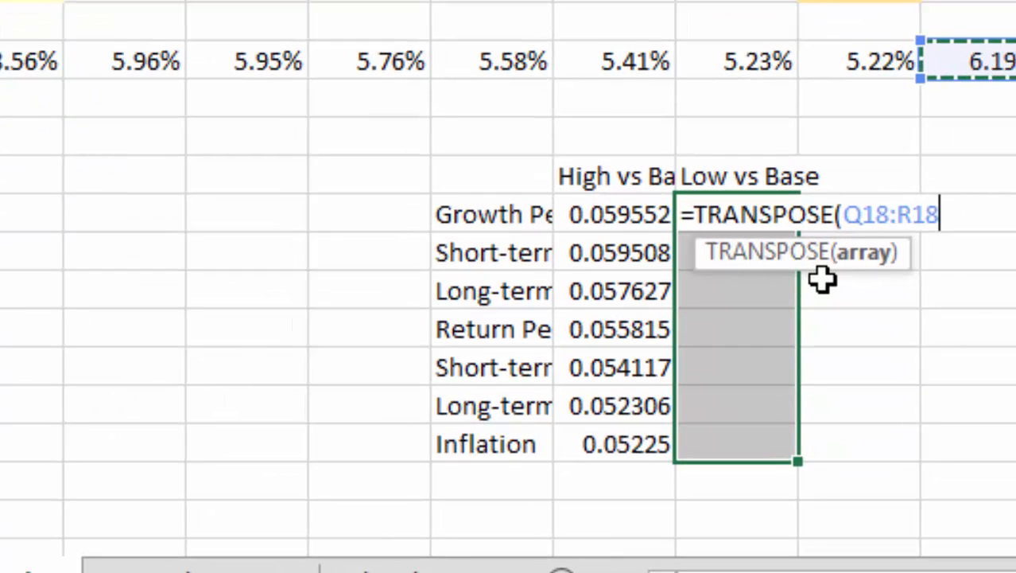
{"action": "key", "text": "ctrl+shift+Return"}
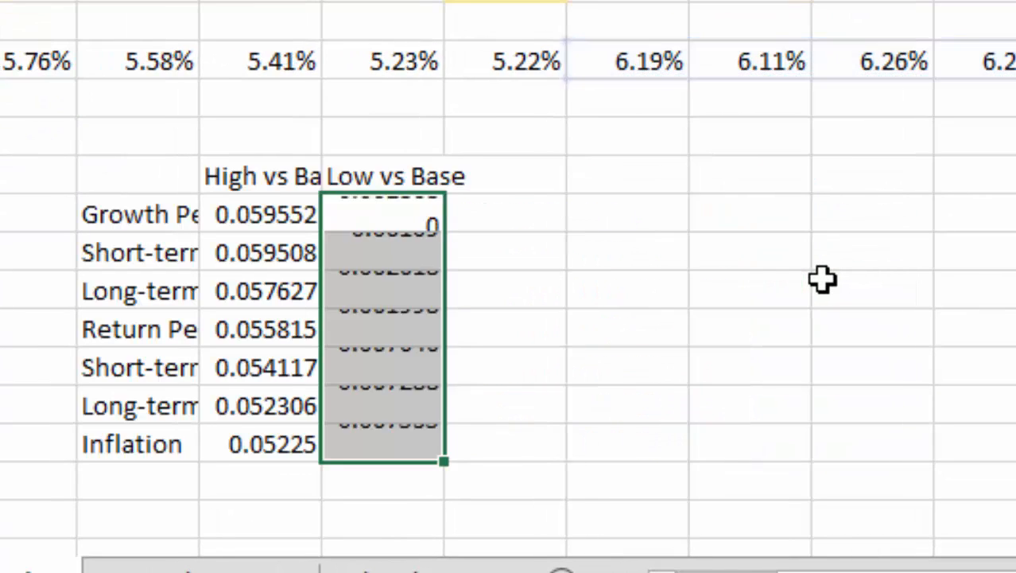
- Format the High vs Base and Low vs Base values in N22:O28 as percentages with two decimals
{"action": "key", "text": "Left"}
{"action": "key", "text": "shift+Right"}
{"action": "key", "text": "ctrl+shift+Down"}
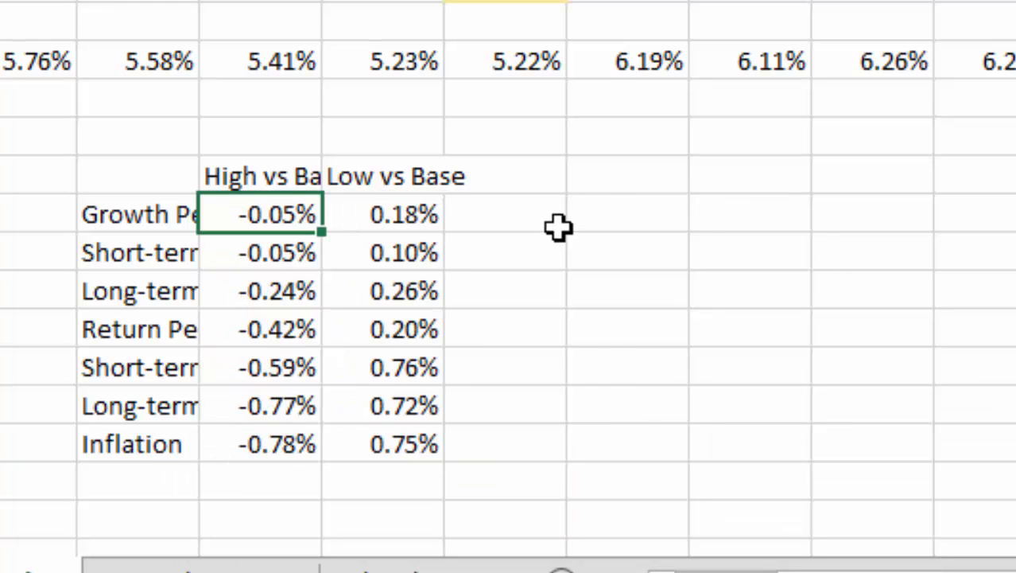
- Re-enter the base case subtraction in the High vs Base array formula so it reads =TRANSPOSE(J18:P18)-$G$18
{"action": "key", "text": "F2"}
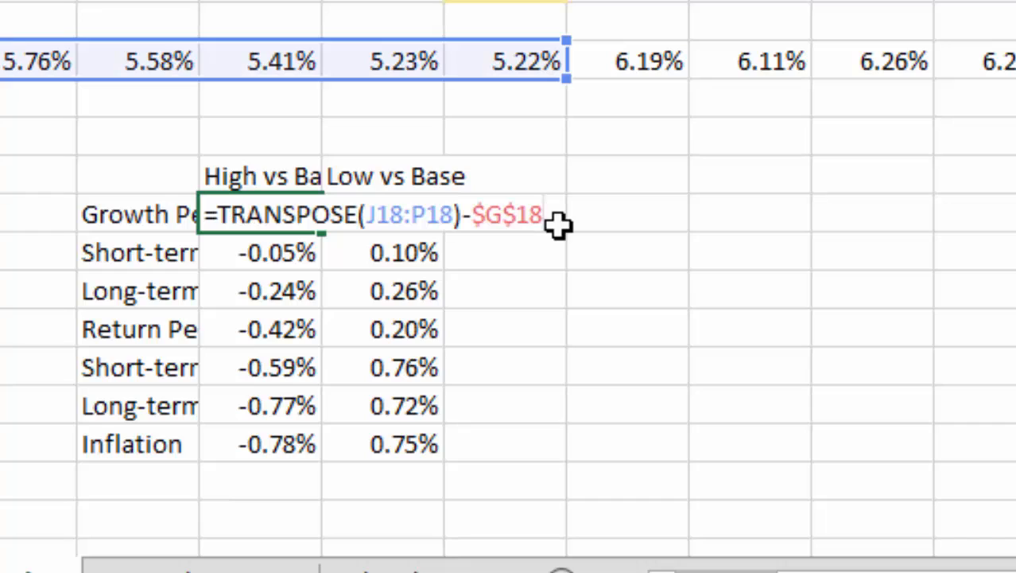
{"action": "key", "text": "BackSpace"}
{"action": "key", "text": "BackSpace"}
{"action": "key", "text": "BackSpace"}
{"action": "key", "text": "BackSpace"}
{"action": "key", "text": "BackSpace"}
{"action": "key", "text": "BackSpace"}
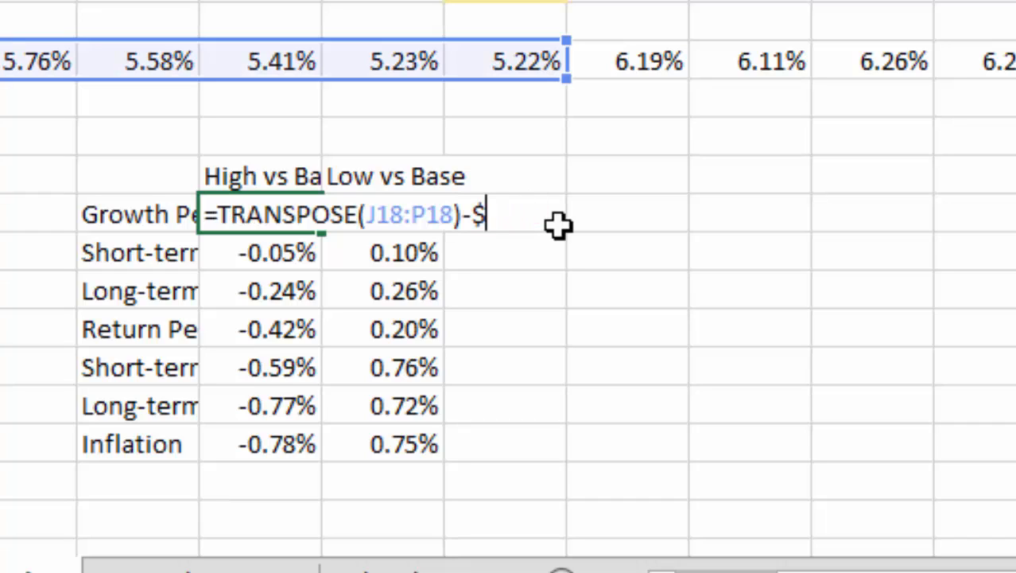
{"action": "type", "text": "-G18"}
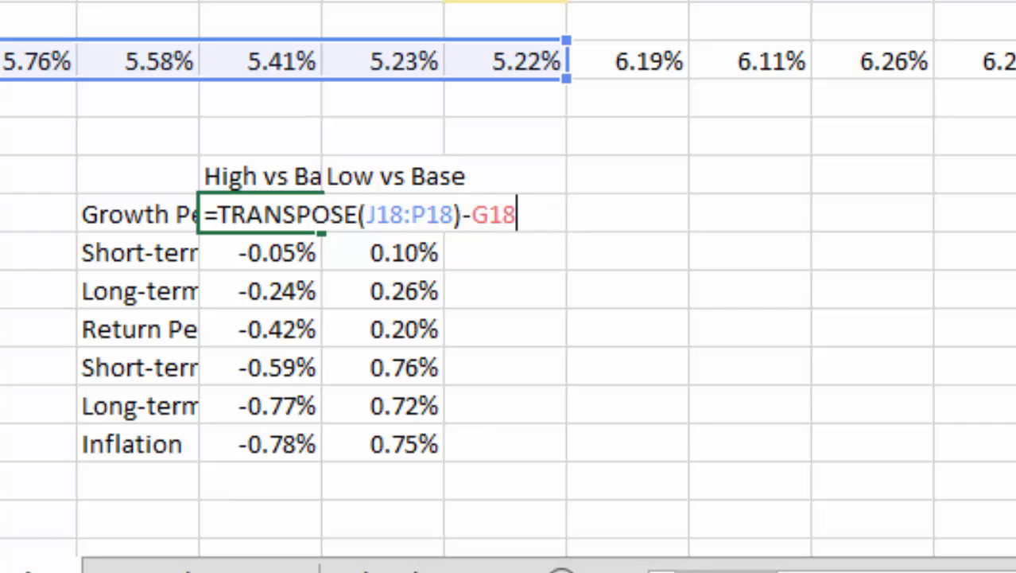
{"action": "key", "text": "F4"}
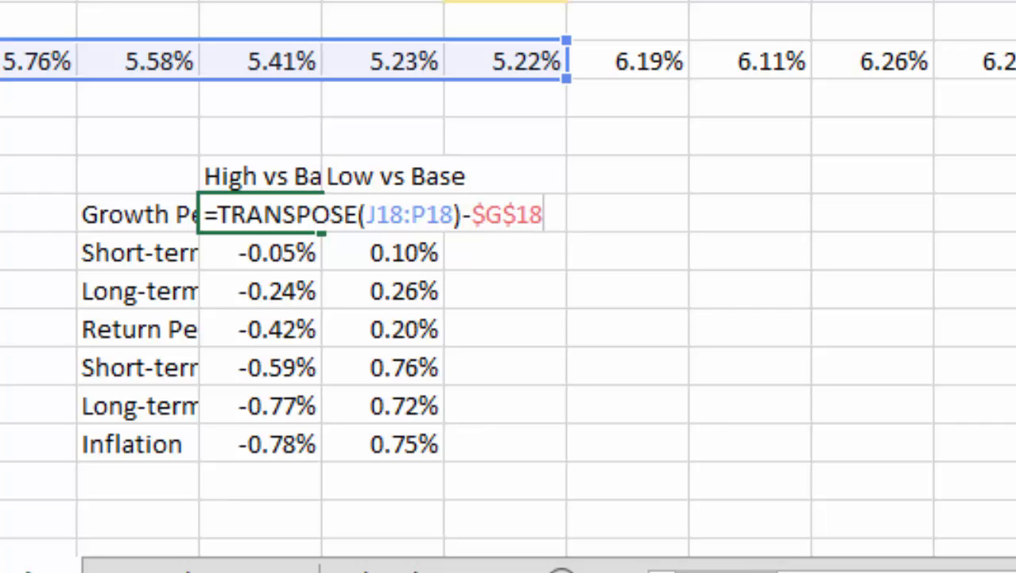
{"action": "key", "text": "ctrl+shift+Return"}
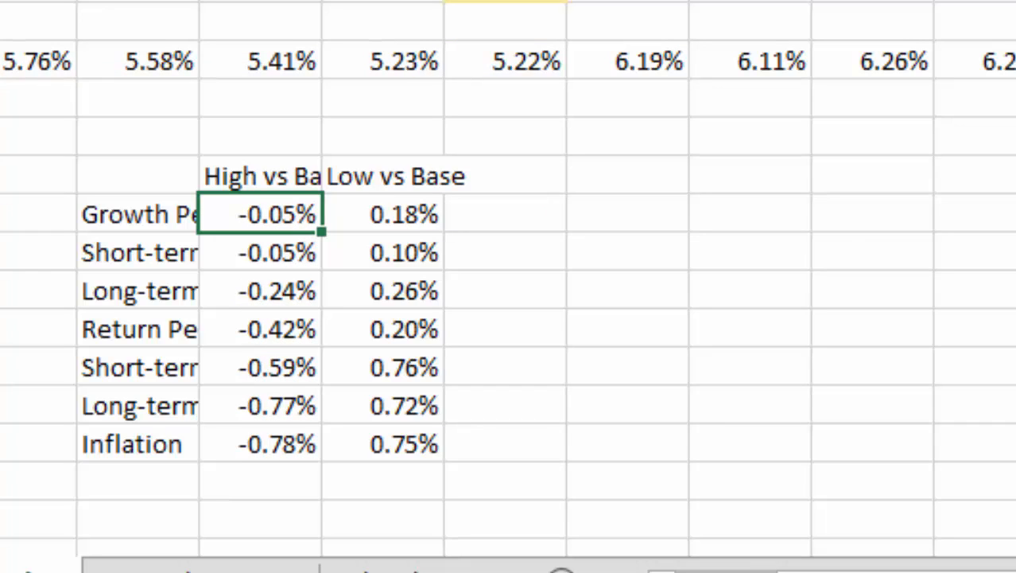
- Create a chart from the sensitivity table in M21:O28, including its headers and row labels
{"action": "key", "text": "Up"}
{"action": "key", "text": "Left"}
{"action": "key", "text": "shift+Right"}
{"action": "key", "text": "shift+Right"}
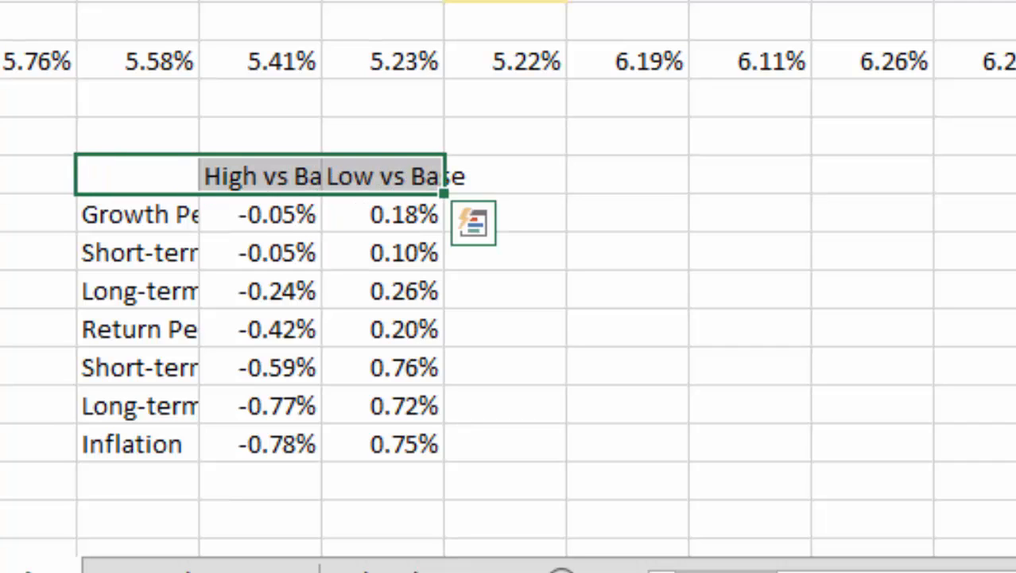
{"action": "key", "text": "shift+Down"}
{"action": "key", "text": "shift+Down"}
{"action": "key", "text": "shift+Down"}
{"action": "key", "text": "shift+Down"}
{"action": "key", "text": "shift+Down"}
{"action": "key", "text": "shift+Down"}
{"action": "key", "text": "shift+Down"}
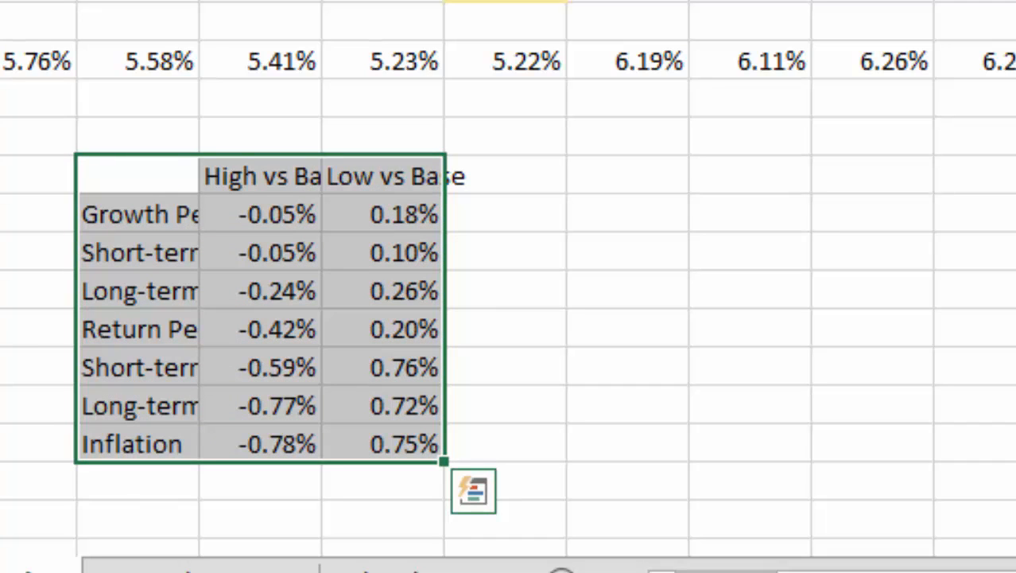
{"action": "key", "text": "alt+F1"}
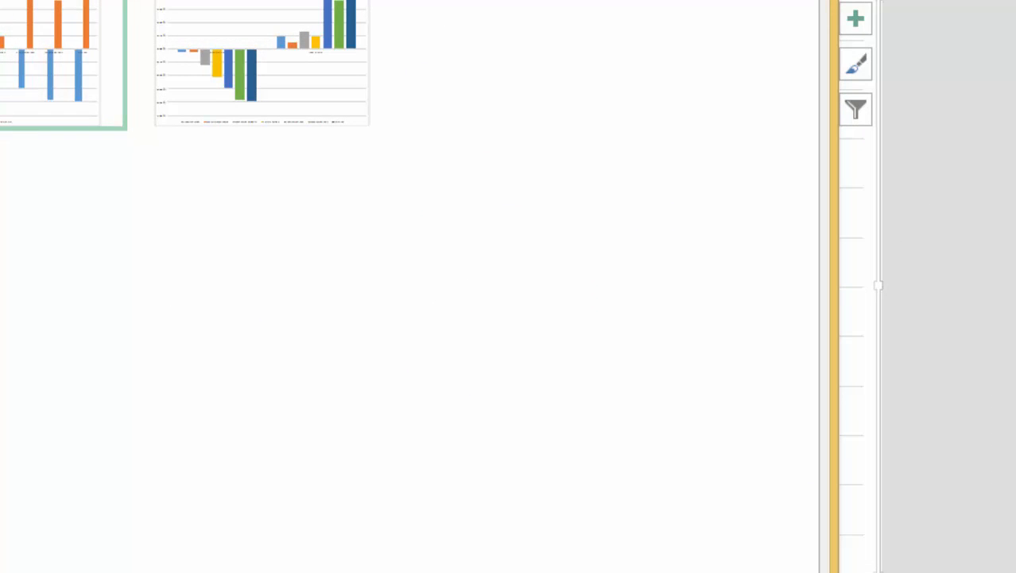
- Change the sensitivity chart to a Stacked Bar with High vs Base and Low vs Base as the series
{"action": "left_click", "coordinate": [49, 193]}
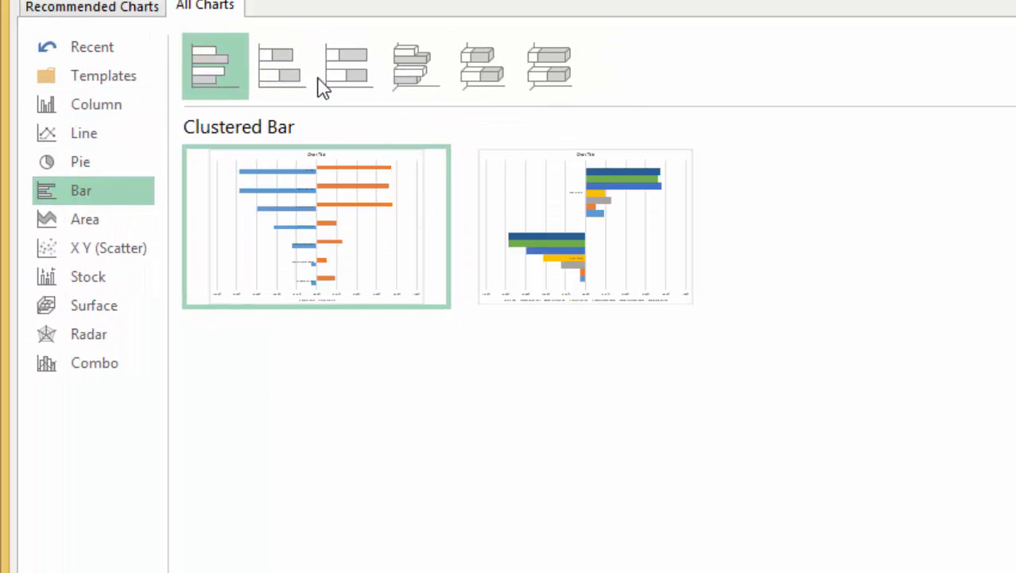
{"action": "left_click", "coordinate": [283, 84]}
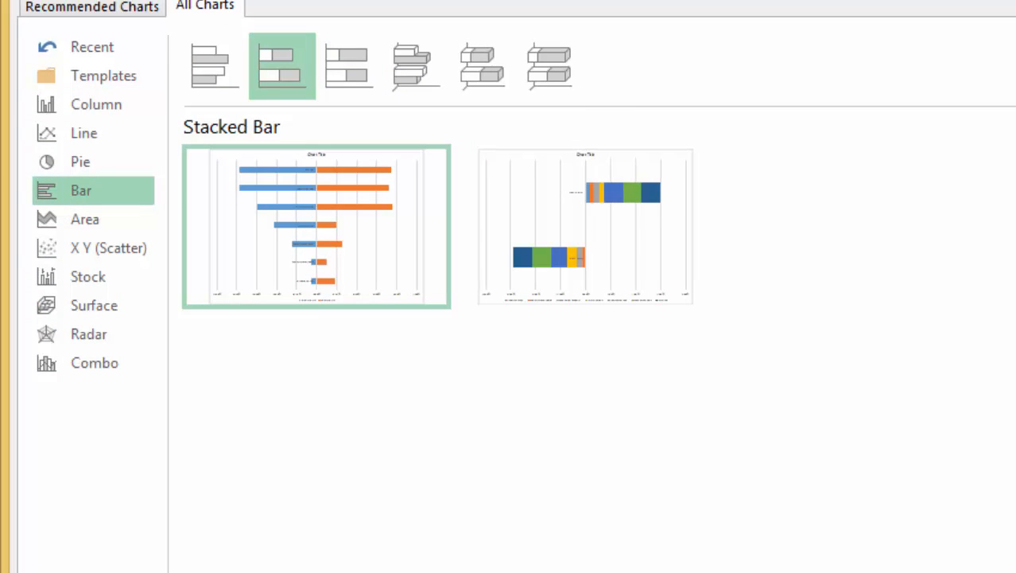
{"action": "key", "text": "Return"}
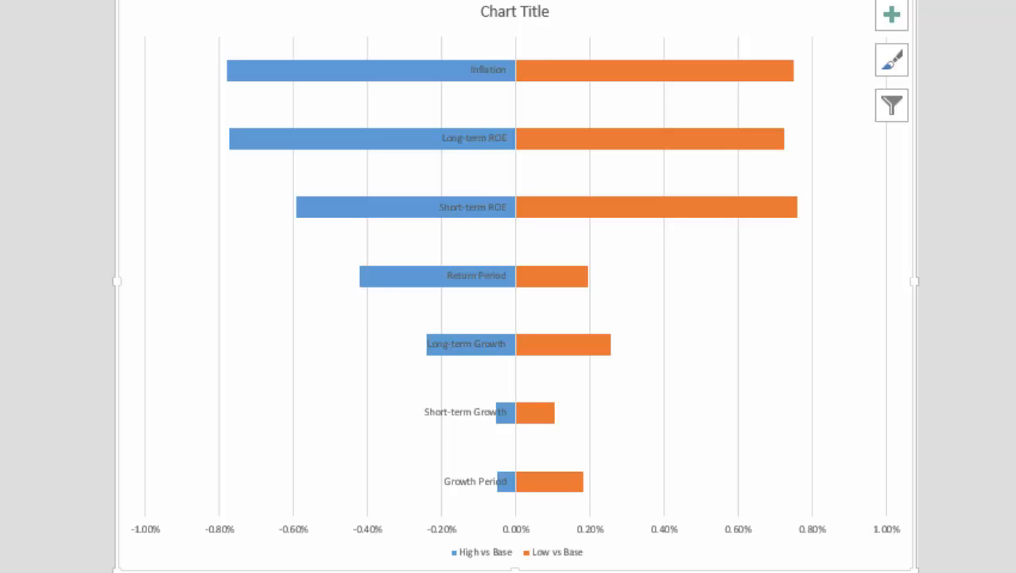
{"action": "key", "text": "Escape"}
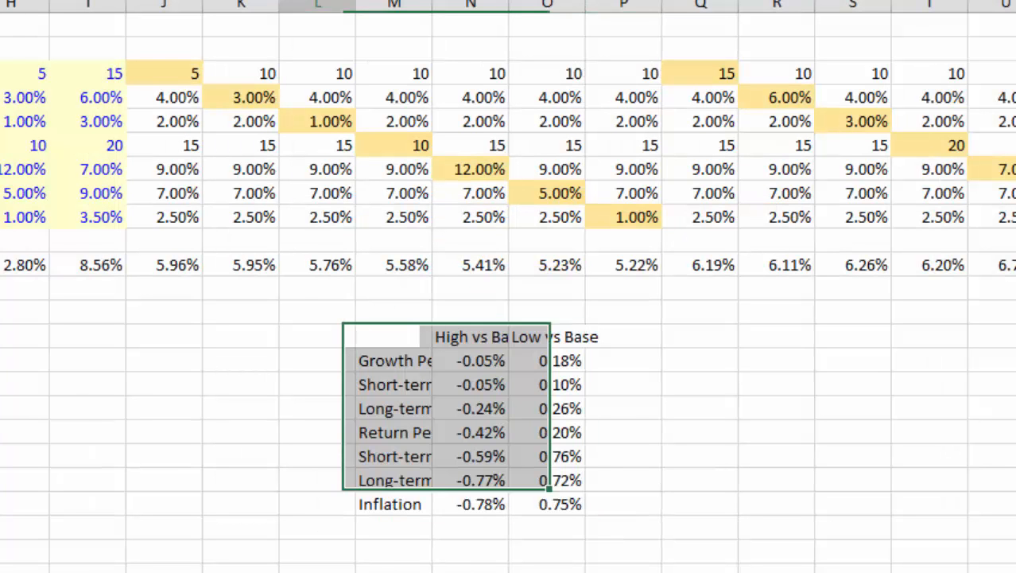
- Return to the sensitivity sheet and enter the label Base Case in cell R22
{"action": "left_click", "coordinate": [394, 336]}
{"action": "key", "text": "Right"}
{"action": "key", "text": "Right"}
{"action": "key", "text": "Right"}
{"action": "key", "text": "Right"}
{"action": "key", "text": "Right"}
{"action": "key", "text": "Right"}
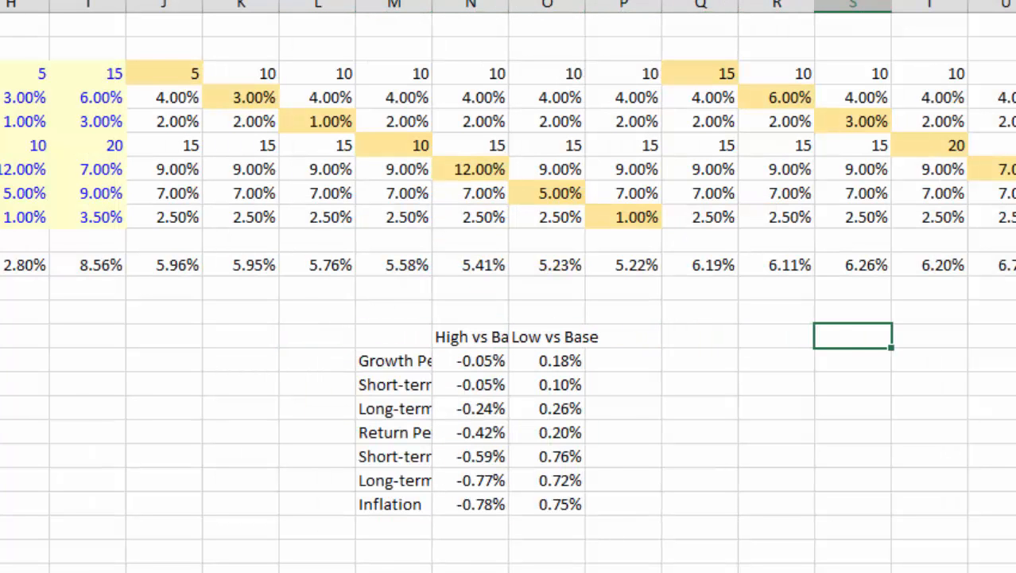
{"action": "key", "text": "Left"}
{"action": "key", "text": "Down"}
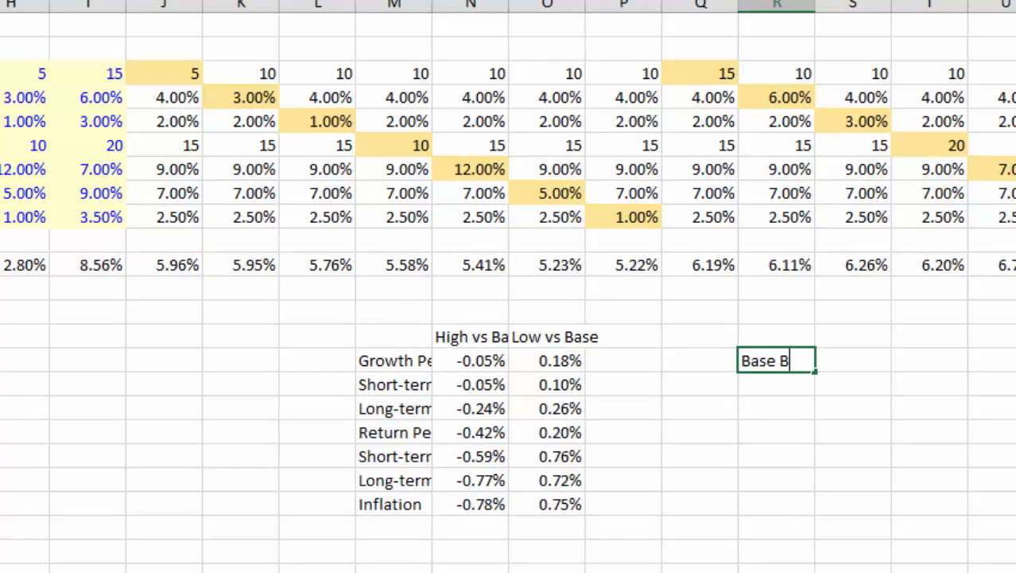
{"action": "type", "text": "Base Case"}
{"action": "key", "text": "Return"}
{"action": "key", "text": "Up"}
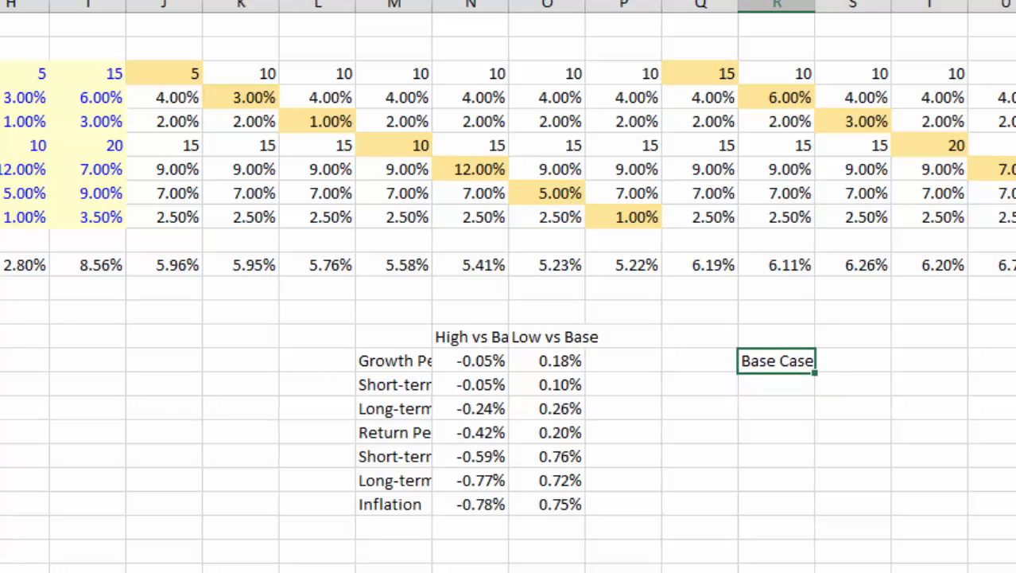
- Move the Base Case label up to cell R21
{"action": "key", "text": "ctrl+x"}
{"action": "key", "text": "Up"}
{"action": "key", "text": "ctrl+v"}
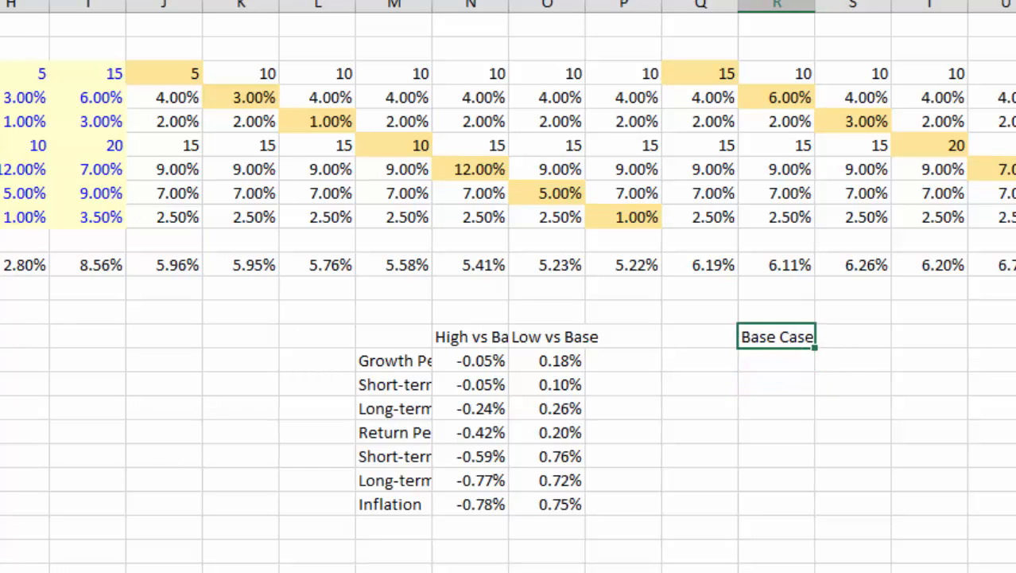
- Link cell R22 below the Base Case label to the Growth Period name with =B10
{"action": "key", "text": "Down"}
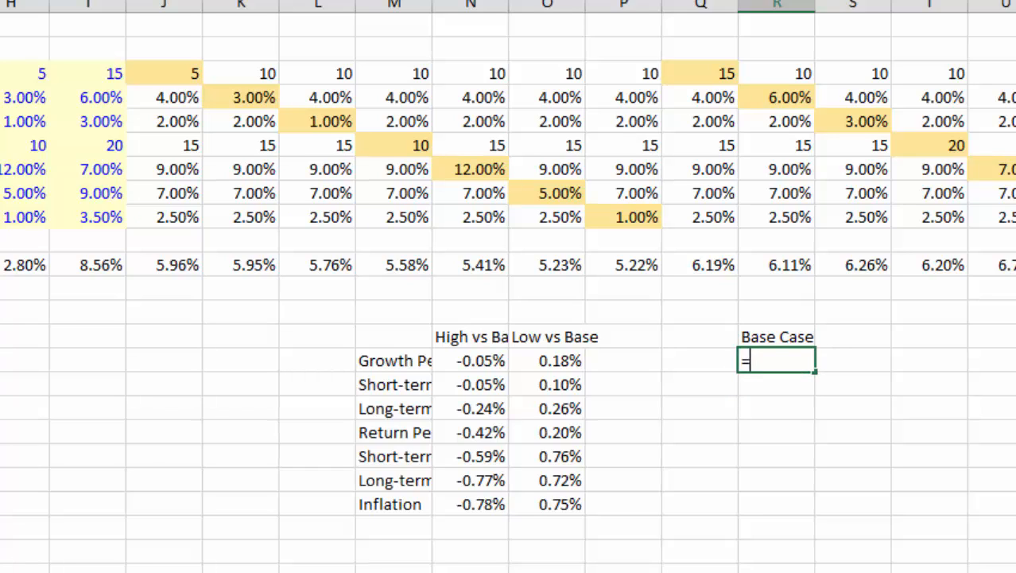
{"action": "type", "text": "="}
{"action": "key", "text": "Up"}
{"action": "key", "text": "ctrl+Left"}
{"action": "key", "text": "ctrl+Left"}
{"action": "key", "text": "ctrl+Left"}
{"action": "key", "text": "Left"}
{"action": "key", "text": "Left"}
{"action": "key", "text": "Up"}
{"action": "key", "text": "Up"}
{"action": "key", "text": "Up"}
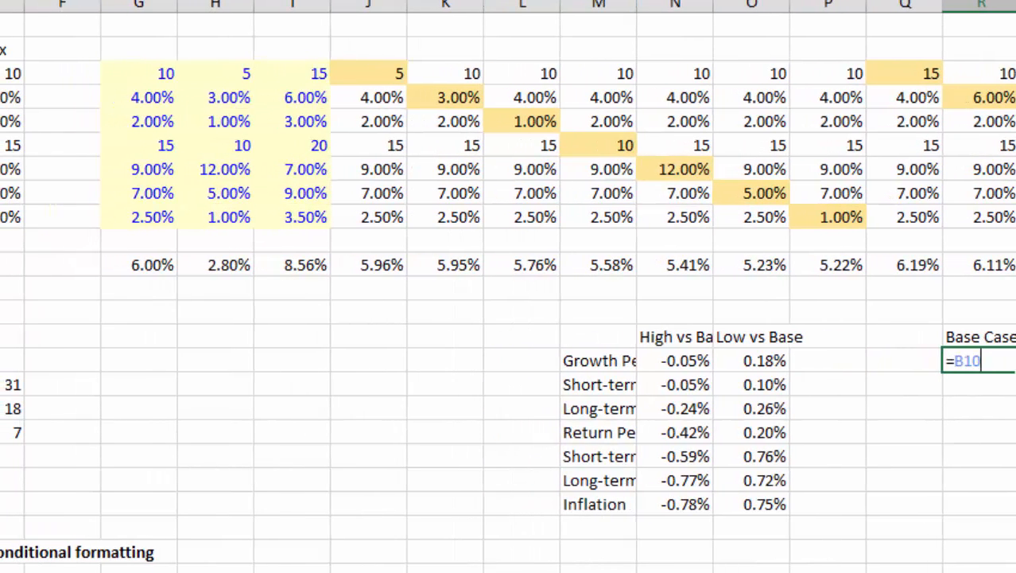
{"action": "key", "text": "Return"}
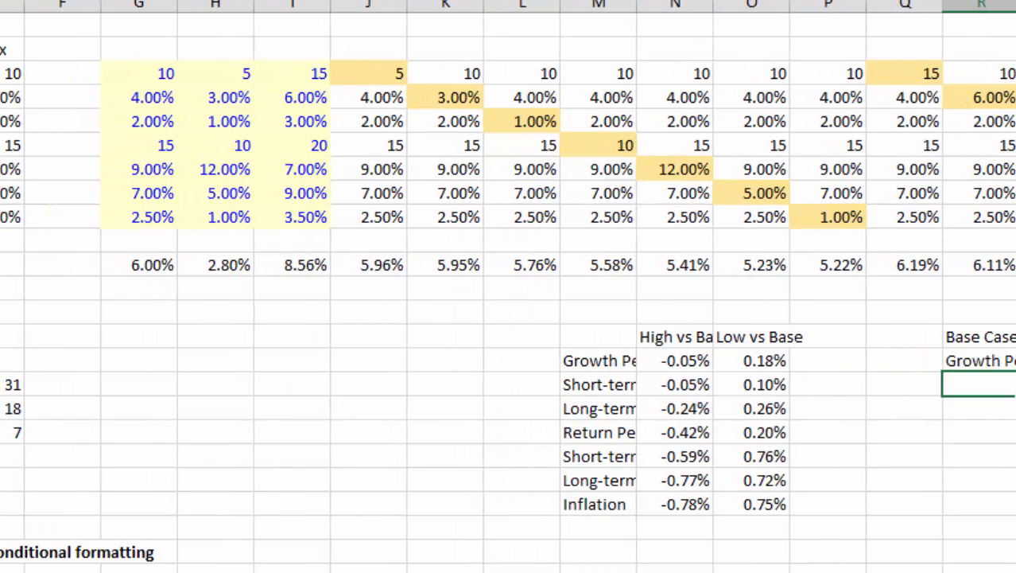
- Fill the name link in R22 down through R28 to list all seven sensitivity variables
{"action": "key", "text": "Up"}
{"action": "key", "text": "shift+Down"}
{"action": "key", "text": "shift+Down"}
{"action": "key", "text": "shift+Down"}
{"action": "key", "text": "shift+Down"}
{"action": "key", "text": "shift+Down"}
{"action": "key", "text": "shift+Down"}
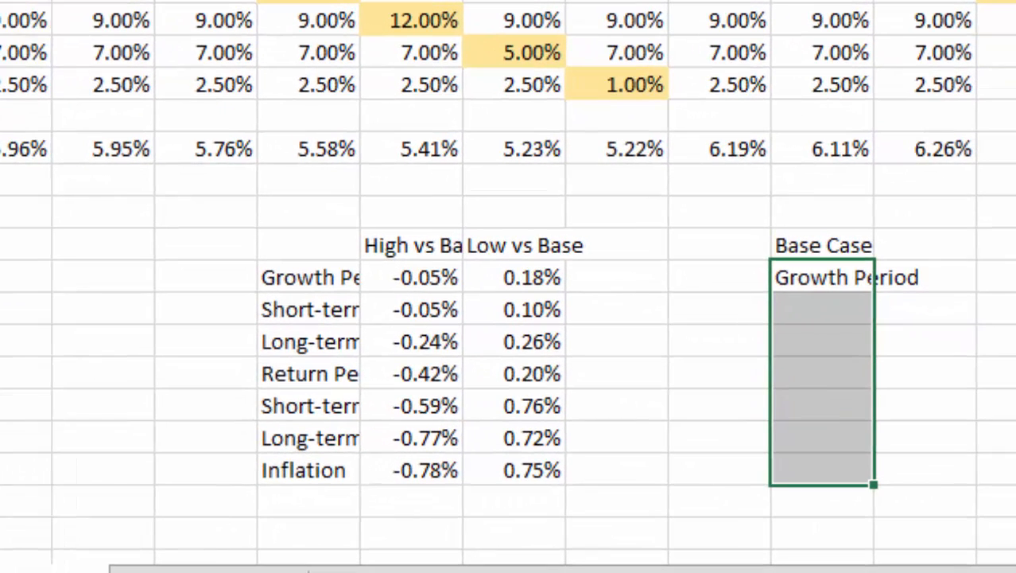
{"action": "key", "text": "ctrl+d"}
- Enter the label Final in R29, directly below the Inflation row
{"action": "key", "text": "Down"}
{"action": "key", "text": "Down"}
{"action": "key", "text": "Down"}
{"action": "key", "text": "Down"}
{"action": "key", "text": "Down"}
{"action": "key", "text": "Down"}
{"action": "key", "text": "Down"}
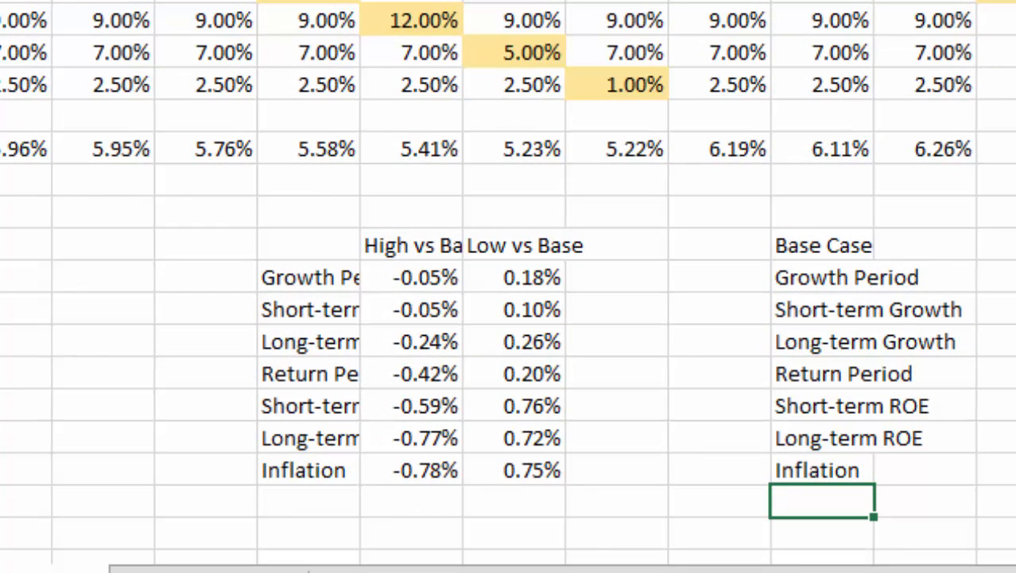
{"action": "type", "text": "Low"}
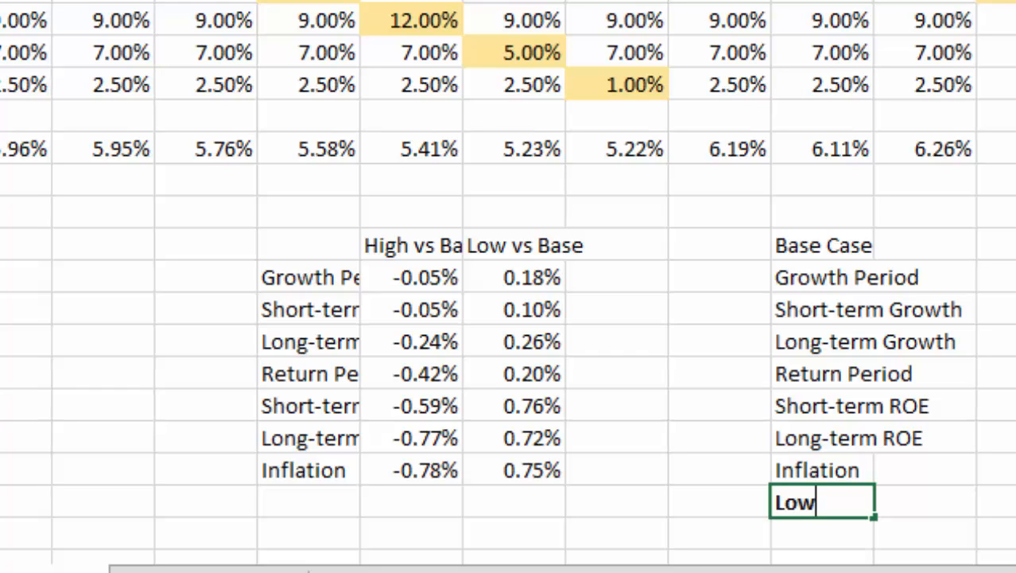
{"action": "key", "text": "BackSpace"}
{"action": "key", "text": "BackSpace"}
{"action": "key", "text": "BackSpace"}
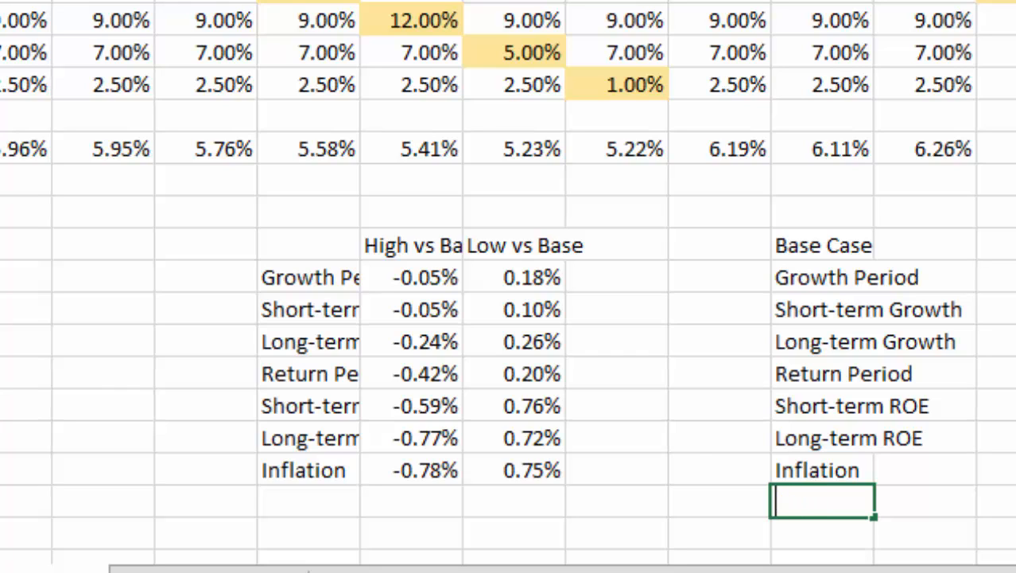
{"action": "type", "text": "F"}
{"action": "key", "text": "BackSpace"}
{"action": "key", "text": "BackSpace"}
{"action": "type", "text": "Final"}
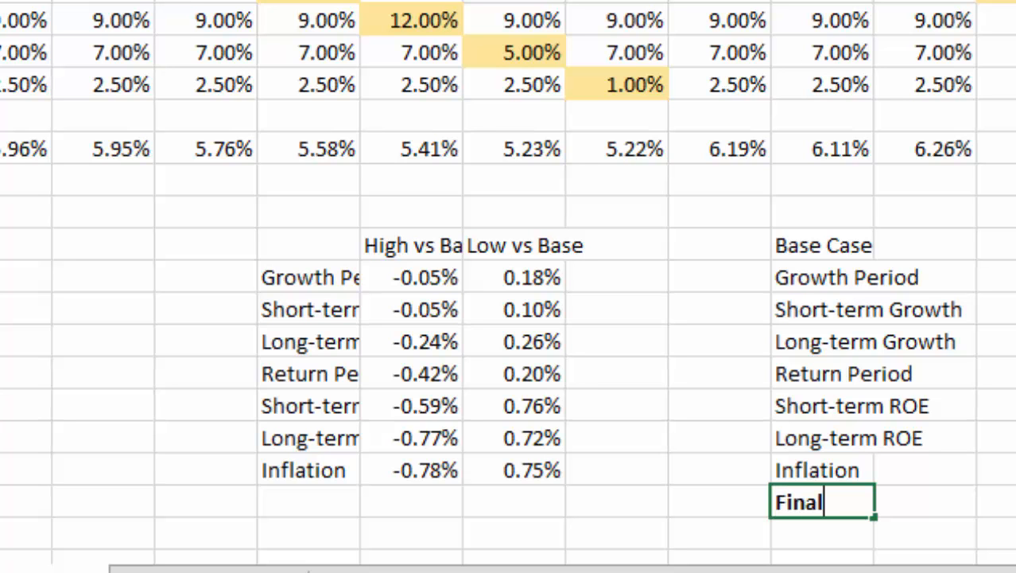
{"action": "key", "text": "Up"}
- Link the Base Case value in S21 to the base case cost of capital with =G18
{"action": "key", "text": "Up"}
{"action": "key", "text": "Up"}
{"action": "key", "text": "Up"}
{"action": "key", "text": "Up"}
{"action": "key", "text": "Up"}
{"action": "key", "text": "Up"}
{"action": "key", "text": "Up"}
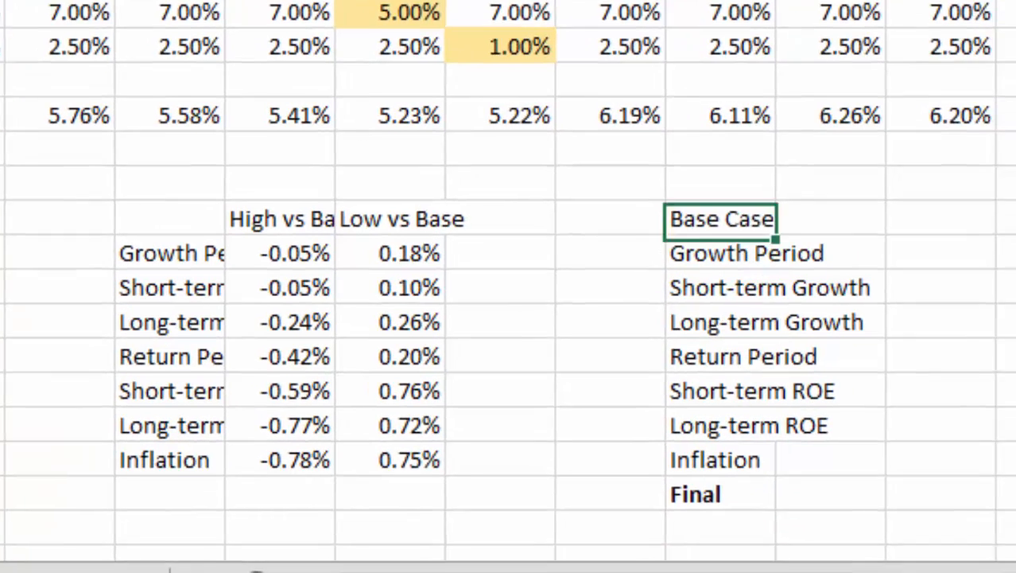
{"action": "key", "text": "Right"}
{"action": "type", "text": "="}
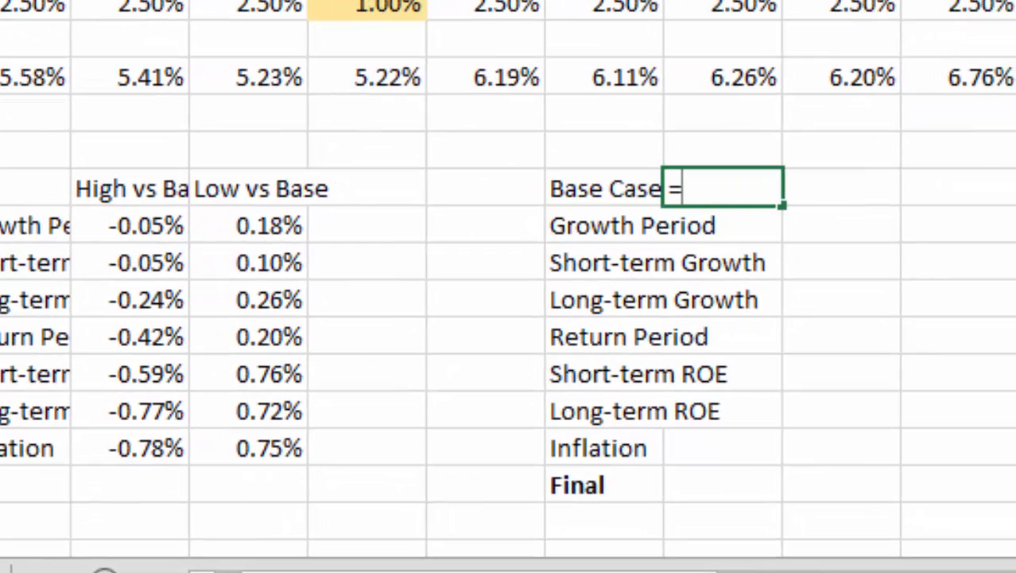
{"action": "type", "text": "G18"}
{"action": "key", "text": "Return"}
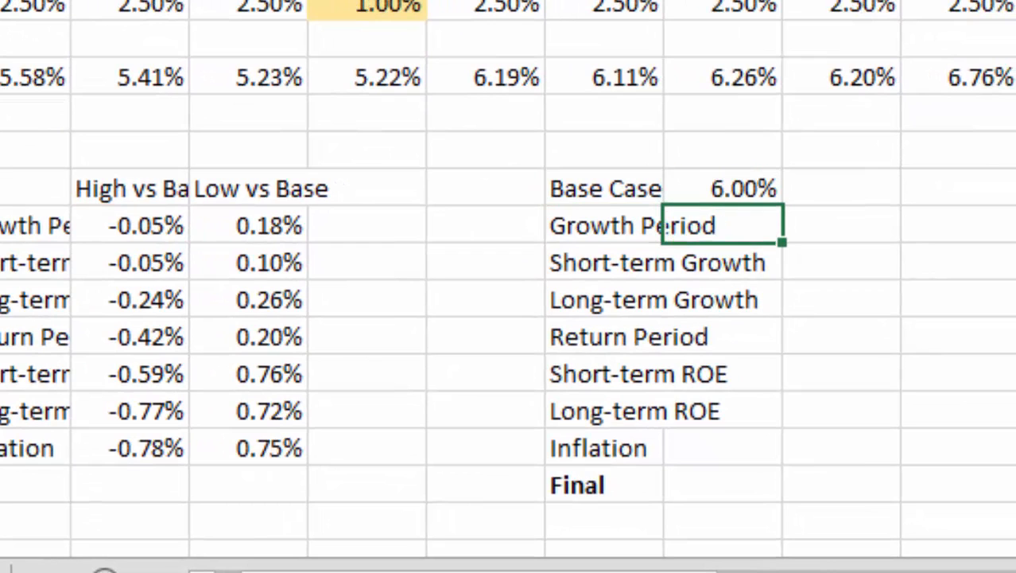
- Enter a Growth Period formula in S22 that references the cost of capital in X18
{"action": "type", "text": "="}
{"action": "key", "text": "Up"}
{"action": "key", "text": "Up"}
{"action": "key", "text": "Up"}
{"action": "key", "text": "Up"}
{"action": "key", "text": "Right"}
{"action": "key", "text": "Right"}
{"action": "key", "text": "Right"}
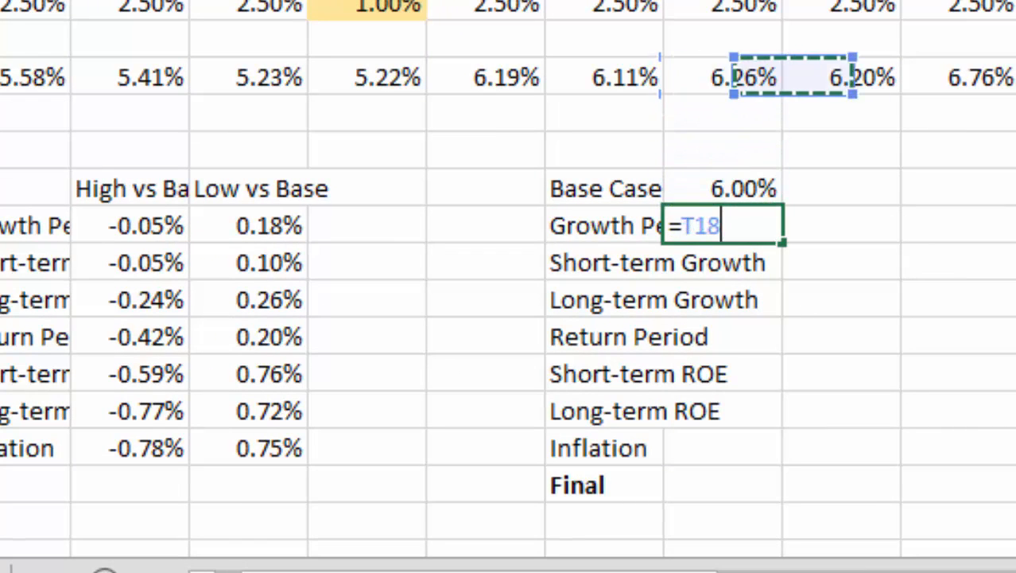
{"action": "key", "text": "Right"}
{"action": "key", "text": "Right"}
{"action": "key", "text": "Right"}
{"action": "key", "text": "Right"}
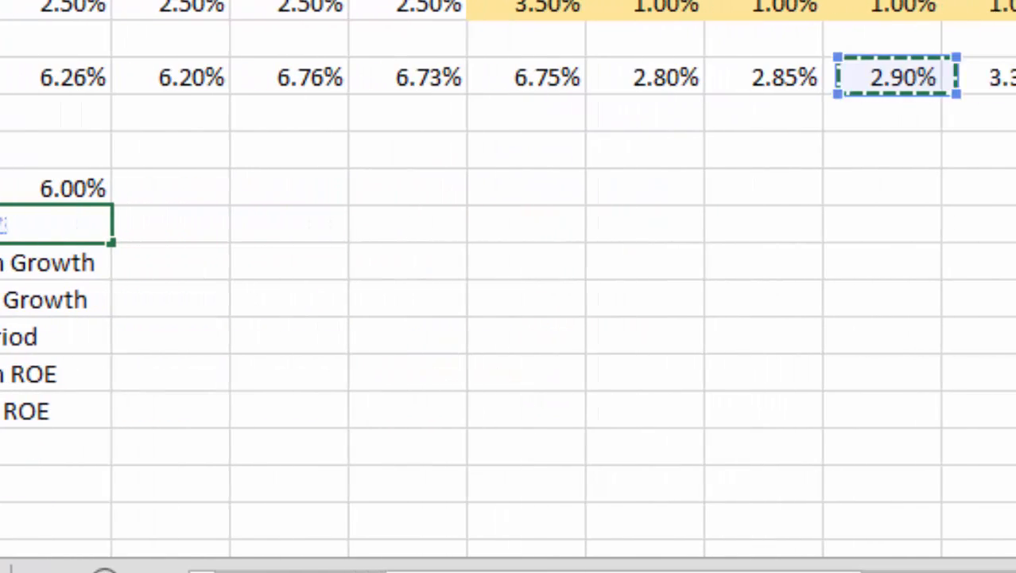
{"action": "key", "text": "Left"}
{"action": "key", "text": "Left"}
{"action": "key", "text": "Right"}
{"action": "key", "text": "Right"}
{"action": "key", "text": "Right"}
{"action": "key", "text": "Right"}
{"action": "key", "text": "Right"}
{"action": "key", "text": "Right"}
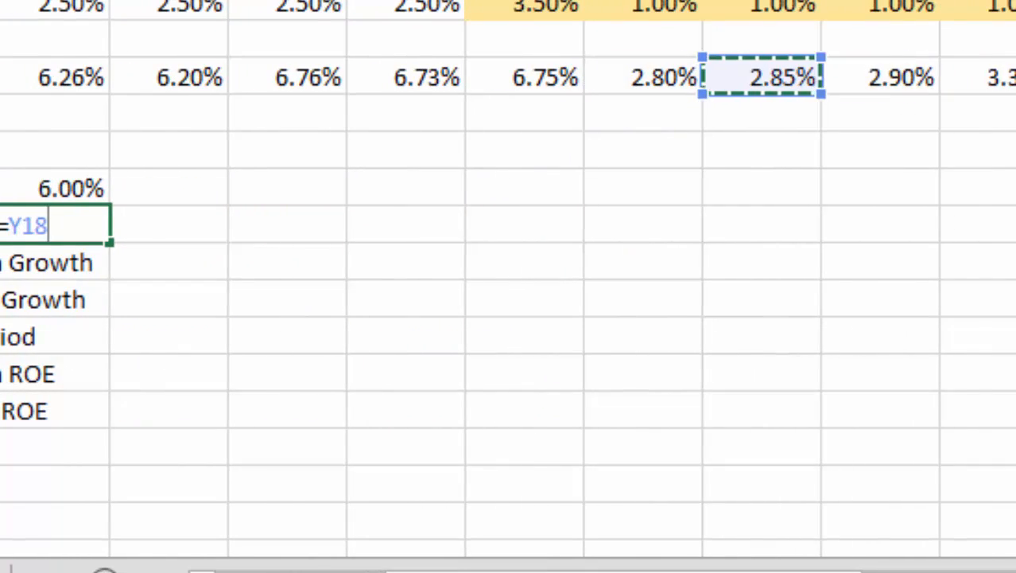
{"action": "key", "text": "Left"}
{"action": "key", "text": "Left"}
{"action": "key", "text": "Left"}
{"action": "key", "text": "Left"}
{"action": "key", "text": "Left"}
{"action": "key", "text": "Left"}
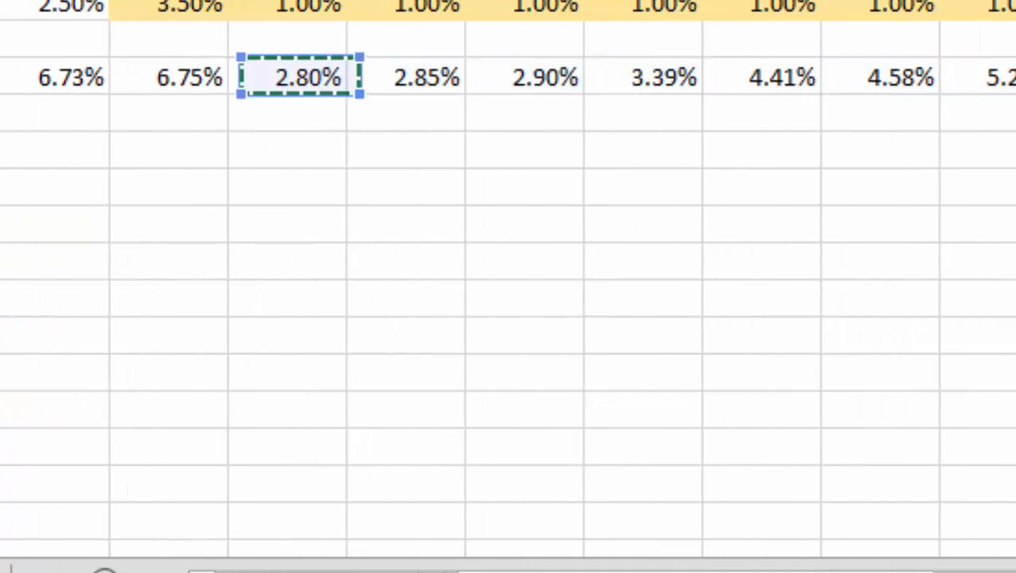
{"action": "key", "text": "Return"}
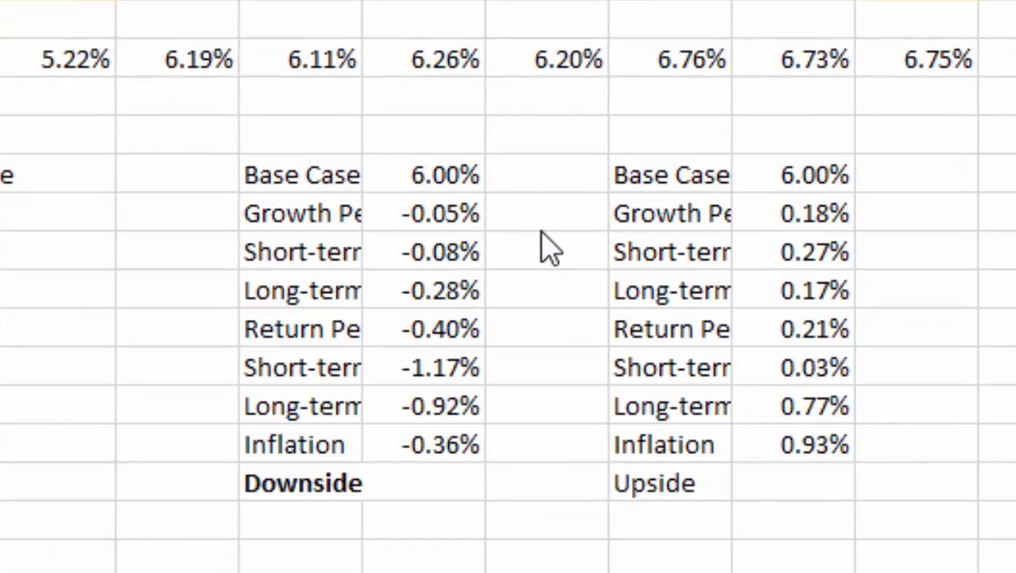
- Examine the Downside table, moving from its Inflation value up to the Base Case and Growth Period entries
{"action": "key", "text": "ctrl+Up"}
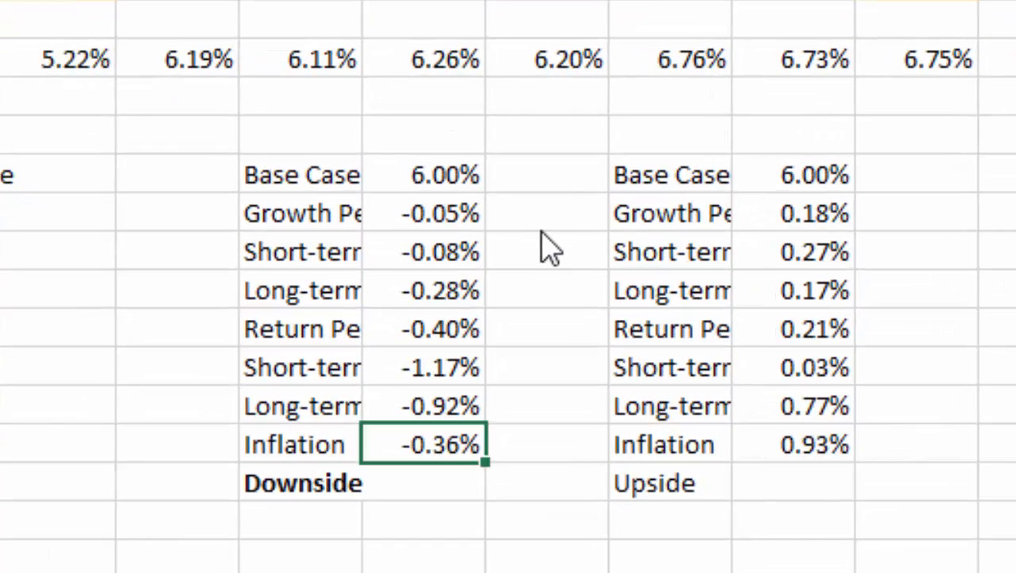
{"action": "key", "text": "Up"}
{"action": "key", "text": "Up"}
{"action": "key", "text": "Up"}
{"action": "key", "text": "ctrl+Up"}
{"action": "key", "text": "ctrl+Up"}
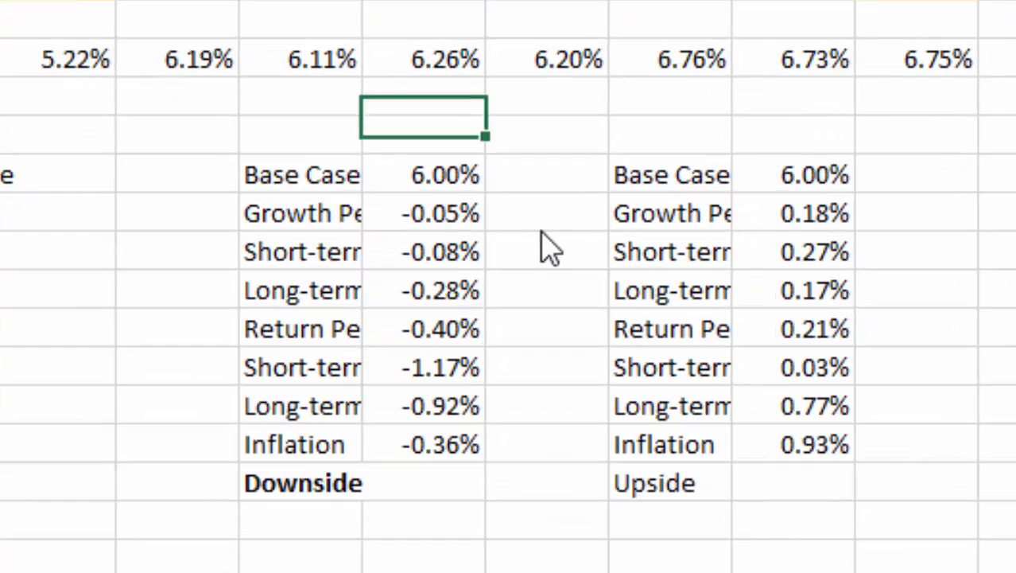
{"action": "key", "text": "Down"}
{"action": "key", "text": "Down"}
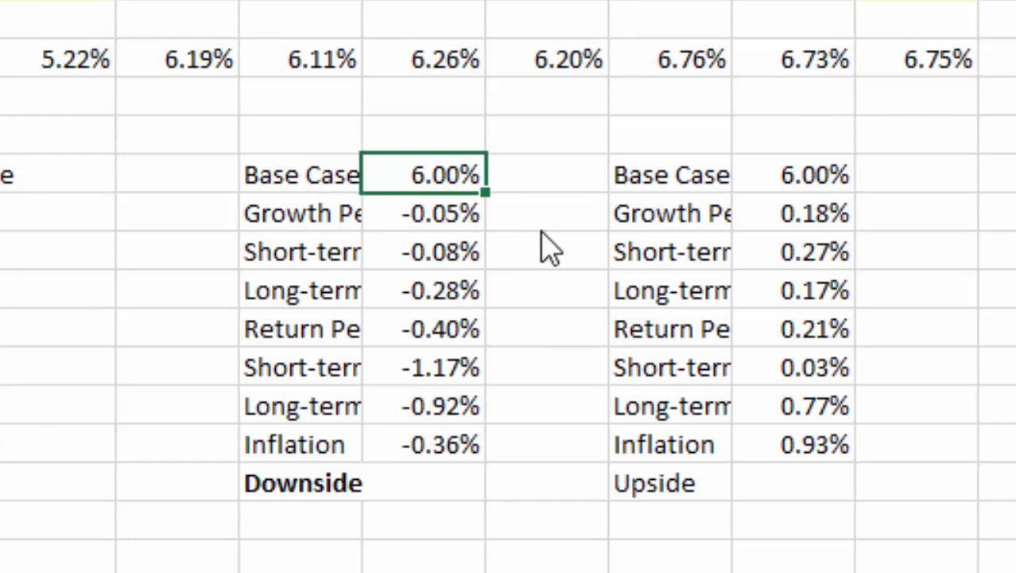
{"action": "key", "text": "Left"}
{"action": "key", "text": "Right"}
{"action": "key", "text": "Left"}
{"action": "key", "text": "Right"}
{"action": "key", "text": "Down"}
{"action": "key", "text": "Up"}
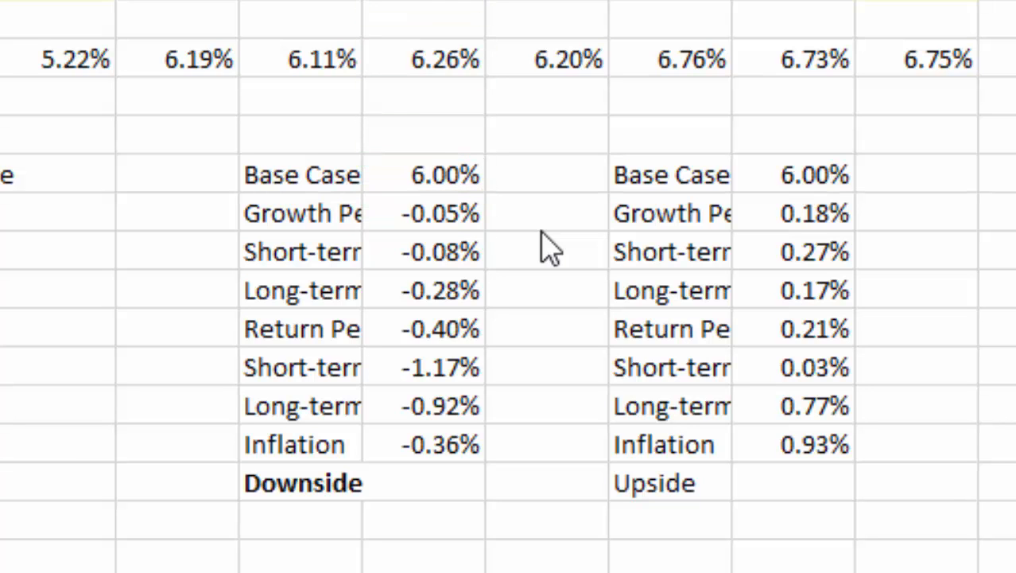
- Examine the cost of capital values in row 18 for the scenario columns after the single-variable sensitivities
{"action": "scroll", "coordinate": [551, 248], "scroll_direction": "up", "scroll_amount": 1}
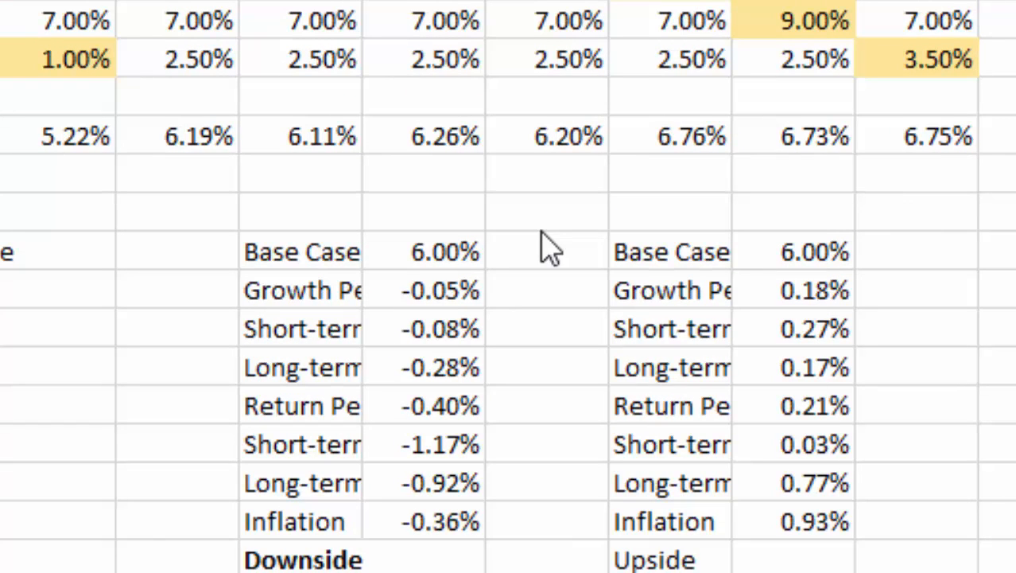
{"action": "key", "text": "Down"}
{"action": "key", "text": "Down"}
{"action": "key", "text": "Down"}
{"action": "key", "text": "Down"}
{"action": "key", "text": "Down"}
{"action": "key", "text": "Up"}
{"action": "key", "text": "Right"}
{"action": "key", "text": "Right"}
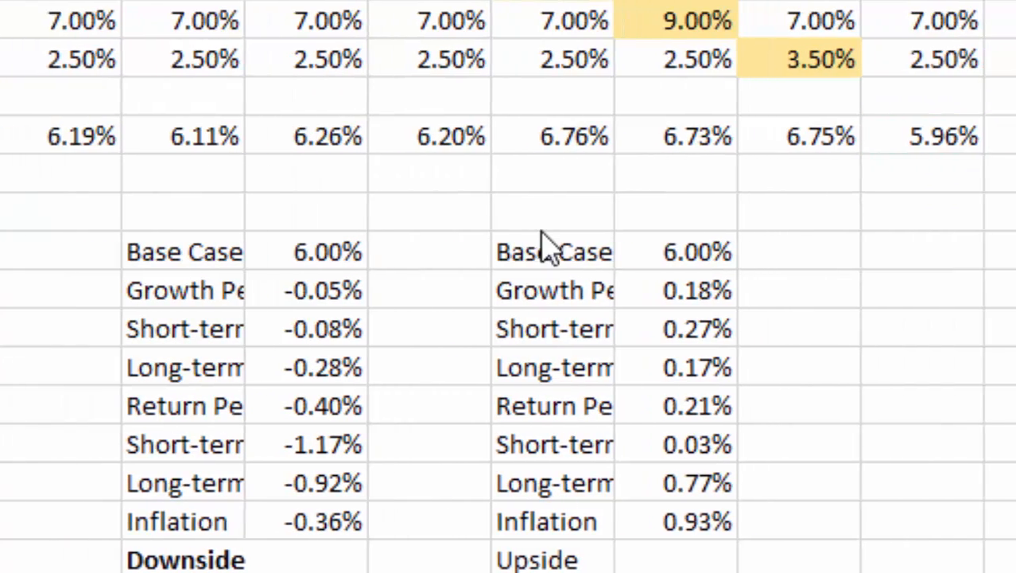
{"action": "key", "text": "Right"}
{"action": "key", "text": "Right"}
{"action": "key", "text": "Right"}
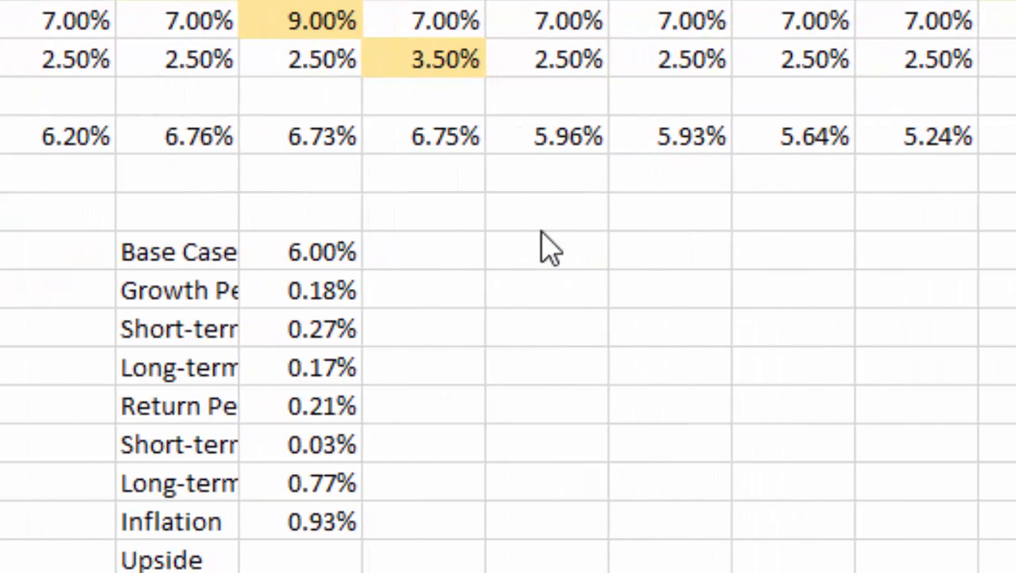
{"action": "key", "text": "Left"}
{"action": "key", "text": "Left"}
{"action": "key", "text": "Left"}
{"action": "key", "text": "Left"}
{"action": "key", "text": "Right"}
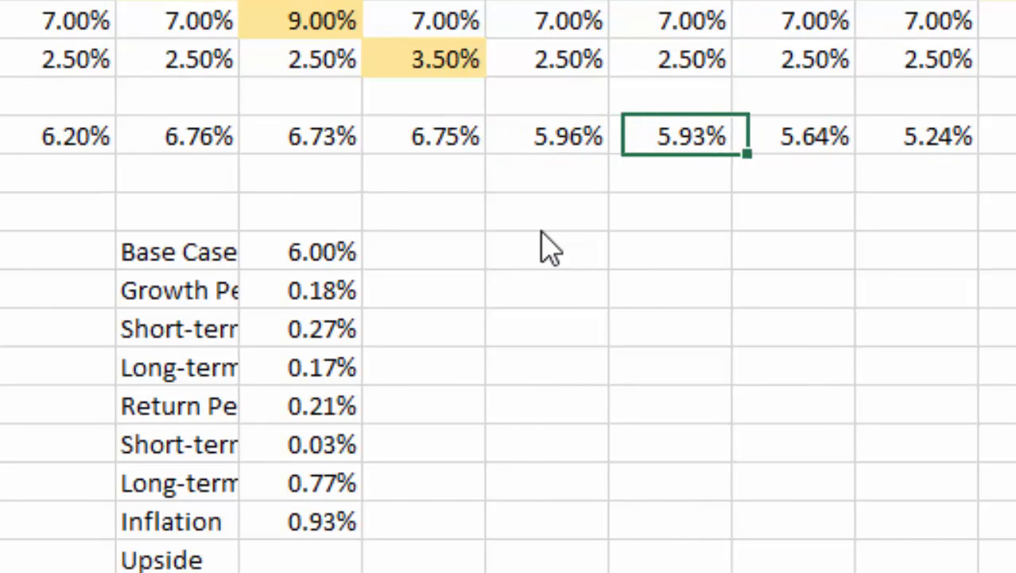
- Compare the row 18 cost of capital values across the single-variable sensitivities and the combined scenario columns
{"action": "key", "text": "Right"}
{"action": "key", "text": "Right"}
{"action": "key", "text": "Right"}
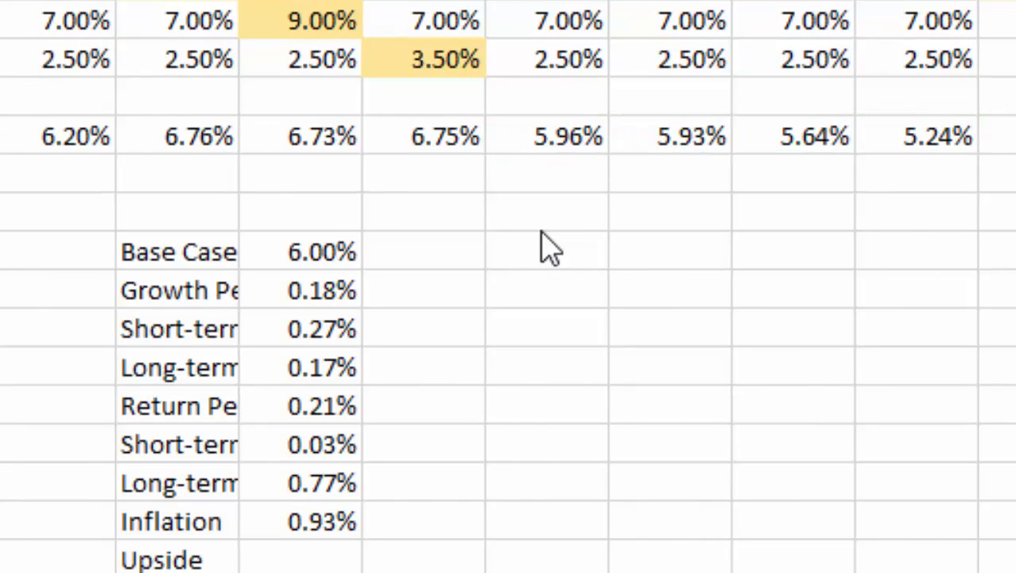
{"action": "key", "text": "Left"}
{"action": "key", "text": "Left"}
{"action": "key", "text": "Left"}
{"action": "key", "text": "Left"}
{"action": "key", "text": "Left"}
{"action": "key", "text": "Left"}
{"action": "key", "text": "Left"}
{"action": "key", "text": "Left"}
{"action": "key", "text": "Left"}
{"action": "key", "text": "Left"}
{"action": "key", "text": "Left"}
{"action": "key", "text": "Left"}
{"action": "key", "text": "Left"}
{"action": "key", "text": "Left"}
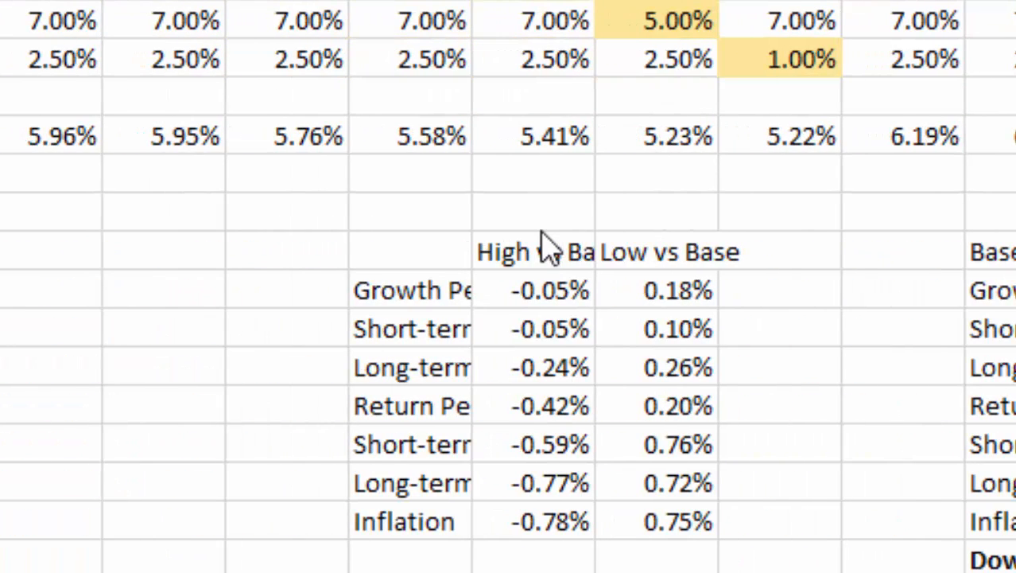
{"action": "key", "text": "Right"}
{"action": "key", "text": "Right"}
{"action": "key", "text": "Right"}
{"action": "key", "text": "Right"}
{"action": "key", "text": "Right"}
{"action": "key", "text": "Right"}
{"action": "key", "text": "Right"}
{"action": "key", "text": "Right"}
{"action": "key", "text": "Right"}
{"action": "key", "text": "Right"}
{"action": "key", "text": "Right"}
{"action": "key", "text": "Right"}
{"action": "key", "text": "Right"}
{"action": "key", "text": "Right"}
{"action": "key", "text": "Right"}
{"action": "key", "text": "Right"}
{"action": "key", "text": "Right"}
{"action": "key", "text": "Right"}
{"action": "key", "text": "Right"}
{"action": "key", "text": "Right"}
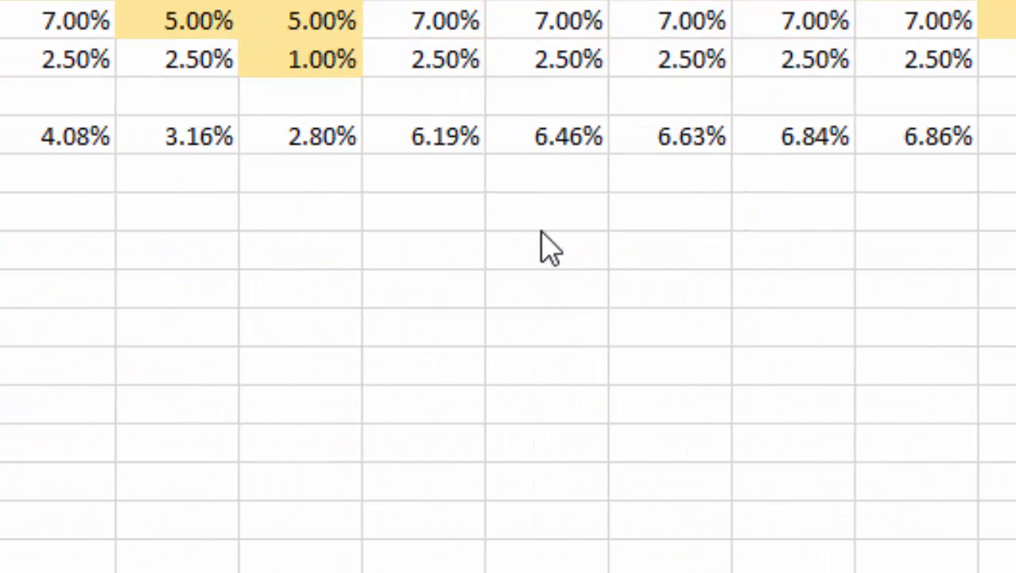
- Recheck the row 18 sensitivity results above the comparison tables, ending at the Downside table's Base Case value in S21
{"action": "key", "text": "Left"}
{"action": "key", "text": "Left"}
{"action": "key", "text": "Left"}
{"action": "key", "text": "Left"}
{"action": "key", "text": "Left"}
{"action": "key", "text": "Left"}
{"action": "key", "text": "Left"}
{"action": "key", "text": "Left"}
{"action": "key", "text": "Left"}
{"action": "key", "text": "Left"}
{"action": "key", "text": "Left"}
{"action": "key", "text": "Left"}
{"action": "key", "text": "Left"}
{"action": "key", "text": "Left"}
{"action": "key", "text": "Left"}
{"action": "key", "text": "Left"}
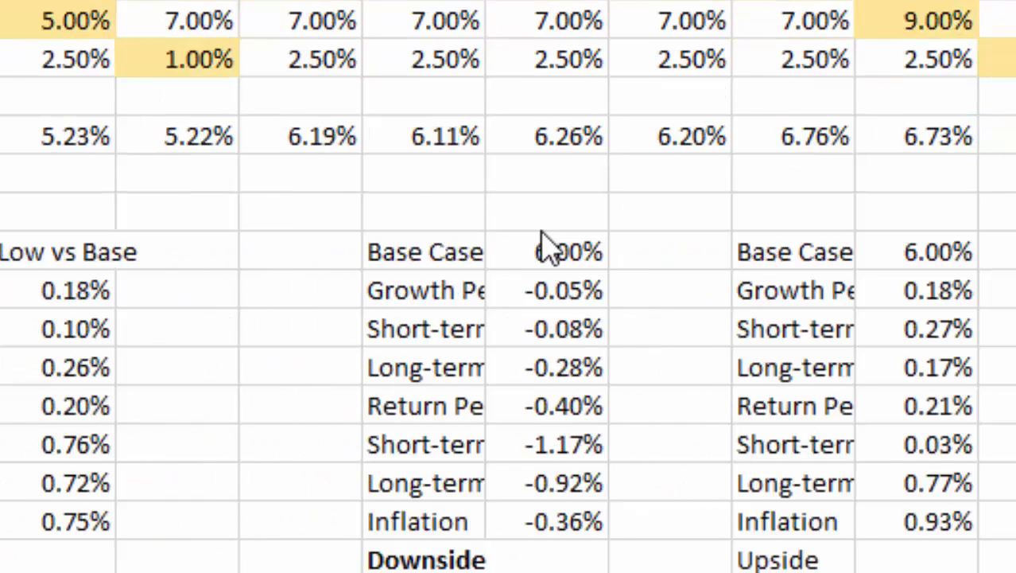
{"action": "key", "text": "Left"}
{"action": "key", "text": "Left"}
{"action": "key", "text": "Left"}
{"action": "key", "text": "Left"}
{"action": "key", "text": "Left"}
{"action": "key", "text": "Right"}
{"action": "key", "text": "Right"}
{"action": "key", "text": "Left"}
{"action": "key", "text": "Left"}
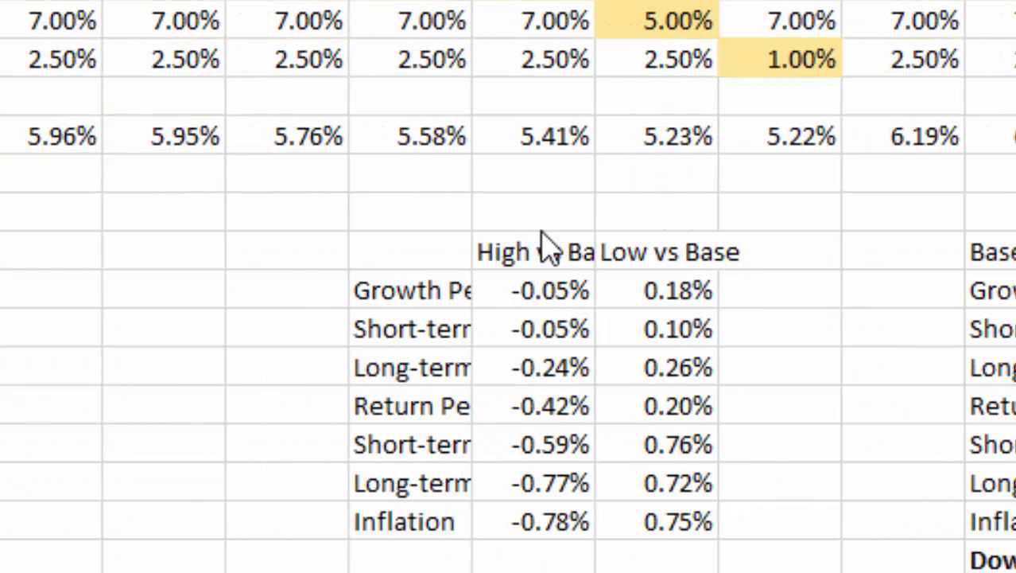
{"action": "key", "text": "Right"}
{"action": "key", "text": "Right"}
{"action": "key", "text": "Right"}
{"action": "key", "text": "Right"}
{"action": "key", "text": "Right"}
{"action": "key", "text": "Right"}
{"action": "key", "text": "Right"}
{"action": "key", "text": "Right"}
{"action": "key", "text": "Right"}
{"action": "key", "text": "Right"}
{"action": "key", "text": "Right"}
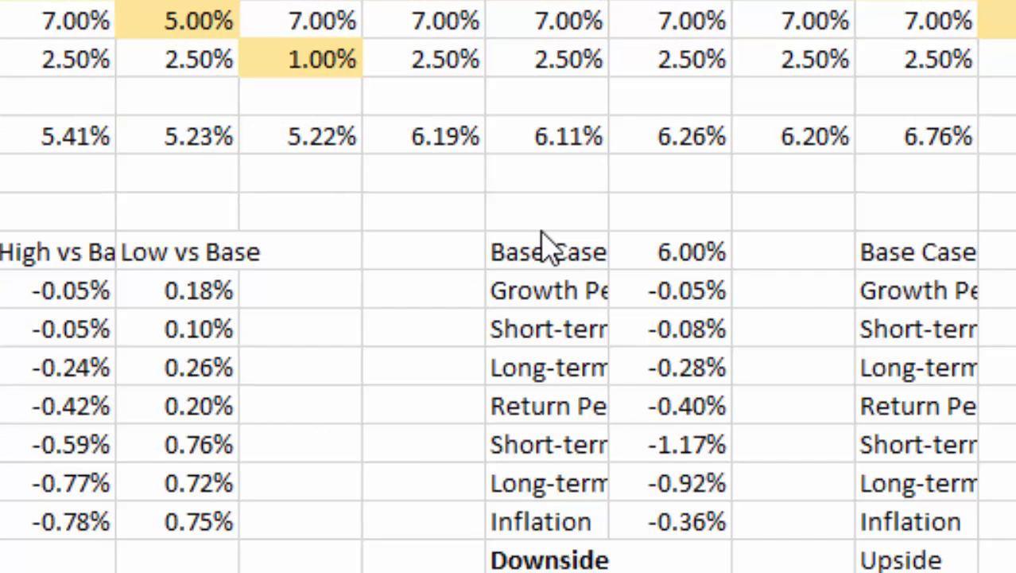
{"action": "key", "text": "Left"}
{"action": "key", "text": "Down"}
{"action": "key", "text": "Down"}
{"action": "key", "text": "Down"}
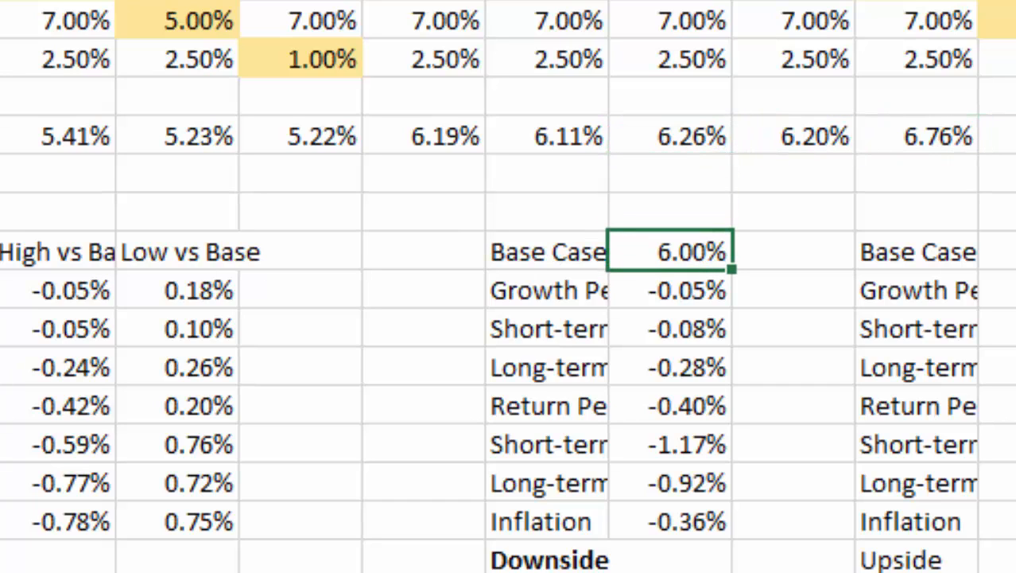
- Bring up the Waterfall Charts 2010 workbook that holds the waterfall macro and its input instructions
{"action": "left_click", "coordinate": [150, 572]}
{"action": "left_click", "coordinate": [65, 540]}
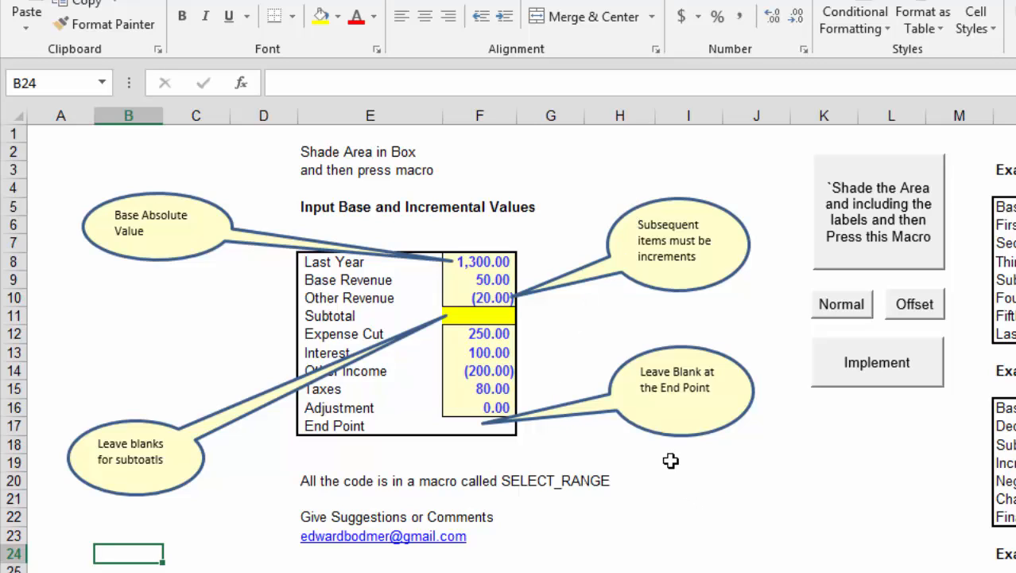
{"action": "left_click", "coordinate": [765, 519]}
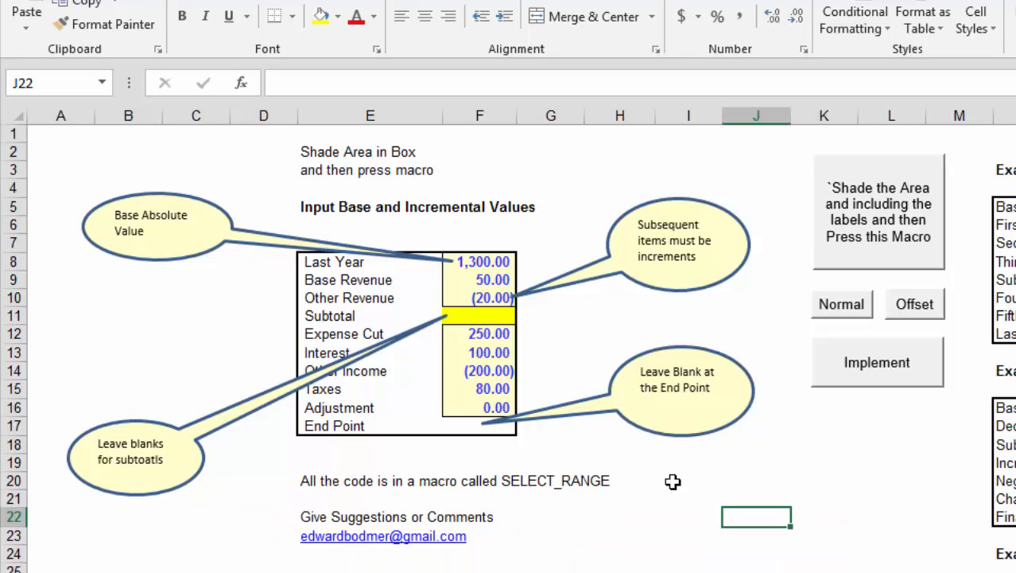
- Return to the Price to Earnings Analysis workbook, select the Downside table in R21:S29 and start the waterfall chart macro
{"action": "mouse_move", "coordinate": [544, 572]}
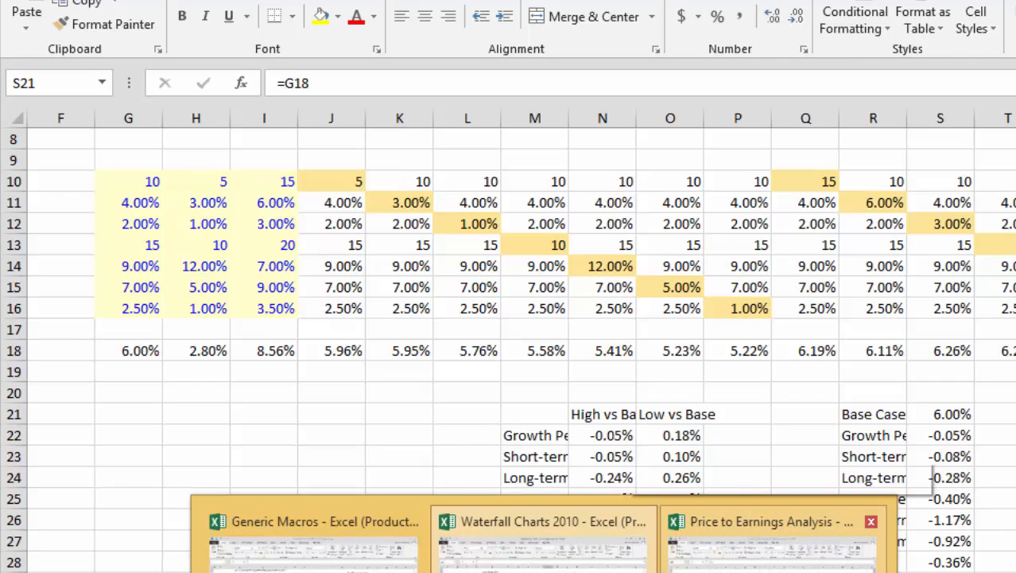
{"action": "left_click", "coordinate": [734, 505]}
{"action": "key", "text": "Left"}
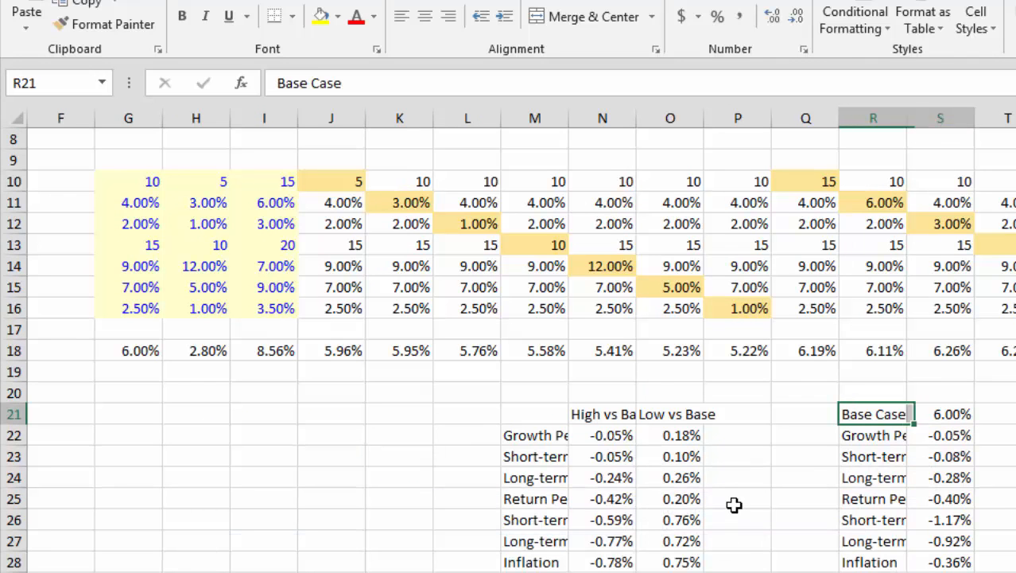
{"action": "key", "text": "shift+Right"}
{"action": "key", "text": "shift+Down"}
{"action": "key", "text": "shift+Down"}
{"action": "key", "text": "shift+Down"}
{"action": "key", "text": "shift+Down"}
{"action": "key", "text": "shift+Down"}
{"action": "key", "text": "shift+Down"}
{"action": "key", "text": "shift+Down"}
{"action": "key", "text": "shift+Down"}
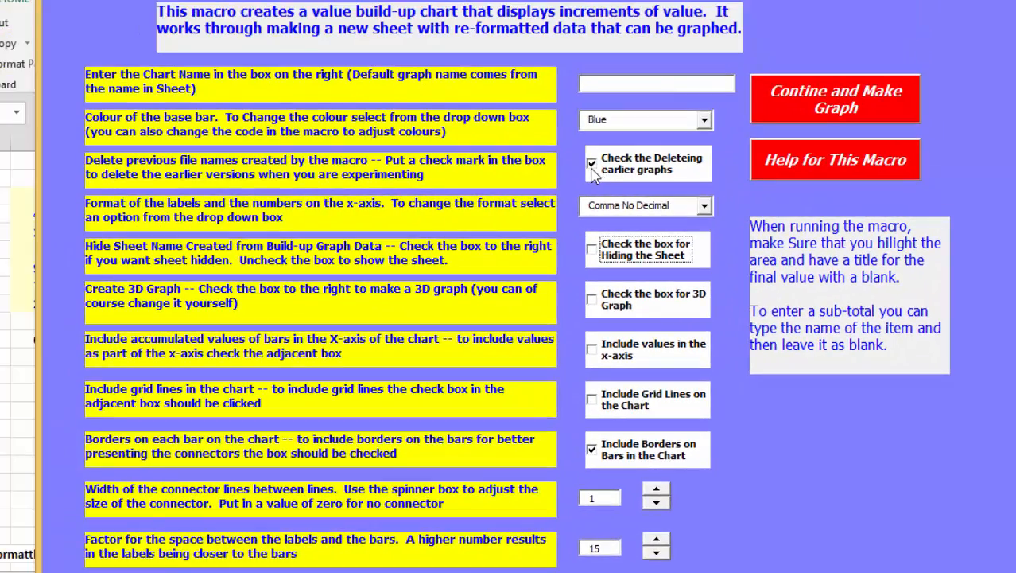
- Turn off deleting earlier graphs, set the label and number format to Percent, and make the waterfall graph
{"action": "left_click", "coordinate": [592, 173]}
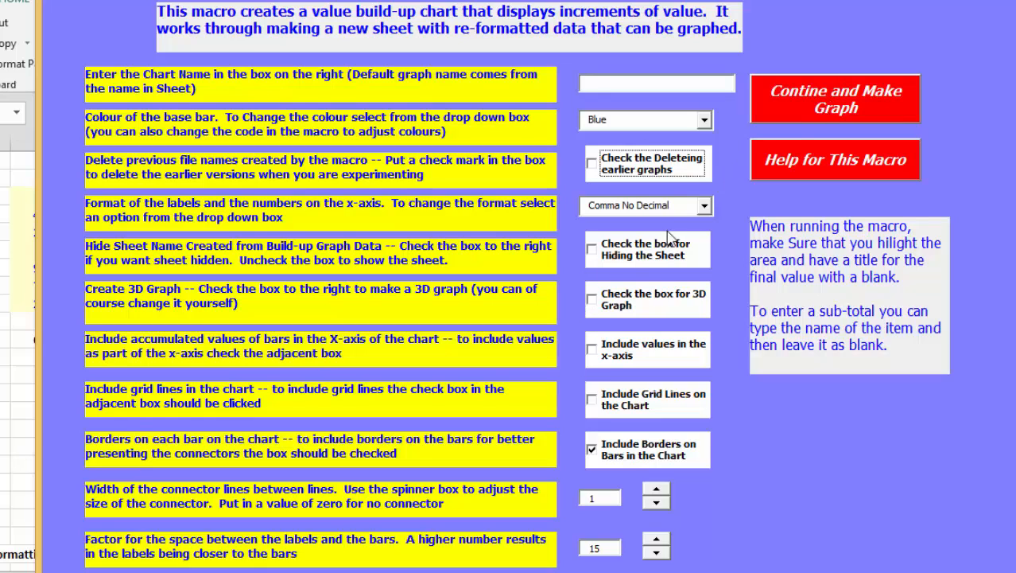
{"action": "left_click", "coordinate": [704, 208]}
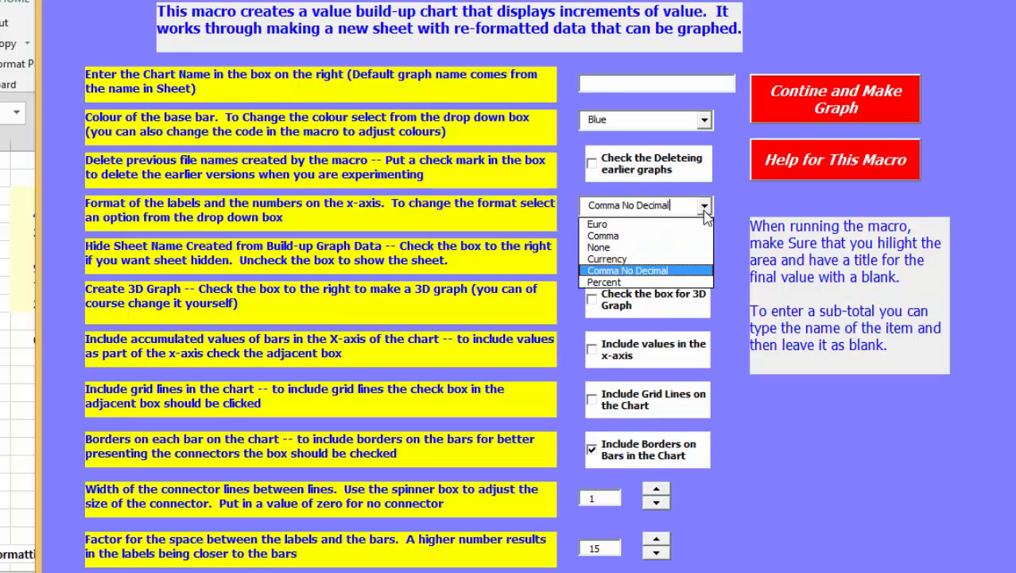
{"action": "left_click", "coordinate": [658, 282]}
{"action": "left_click", "coordinate": [802, 104]}
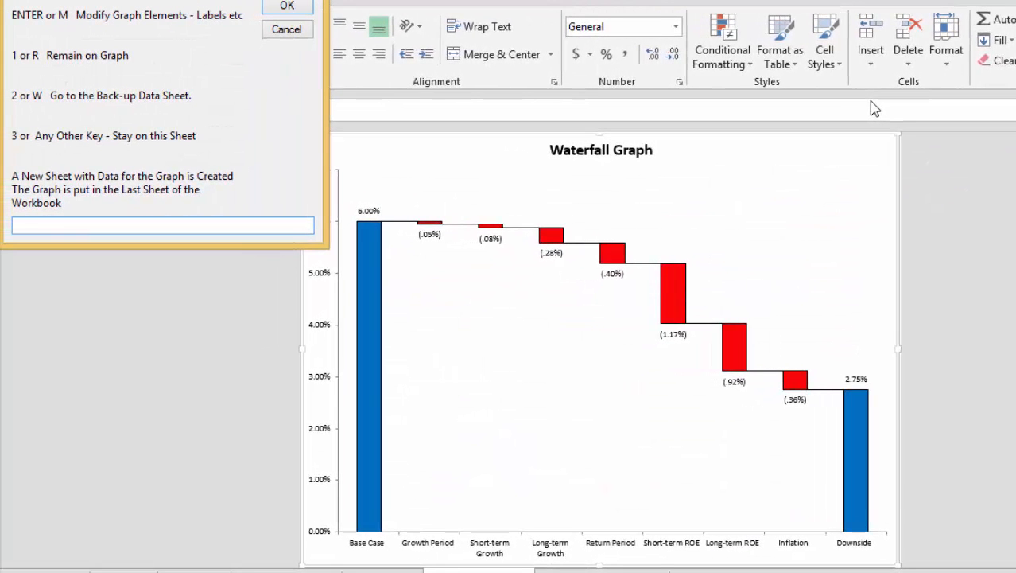
- Widen the waterfall chart's bars by several increments using the macro's bar width modification
{"action": "key", "text": "Return"}
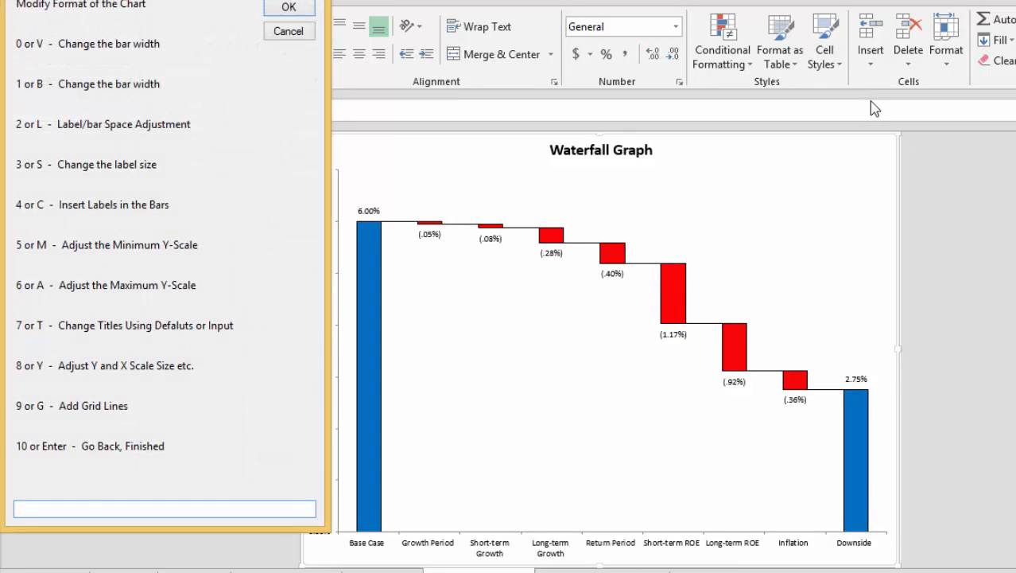
{"action": "key", "text": "Return"}
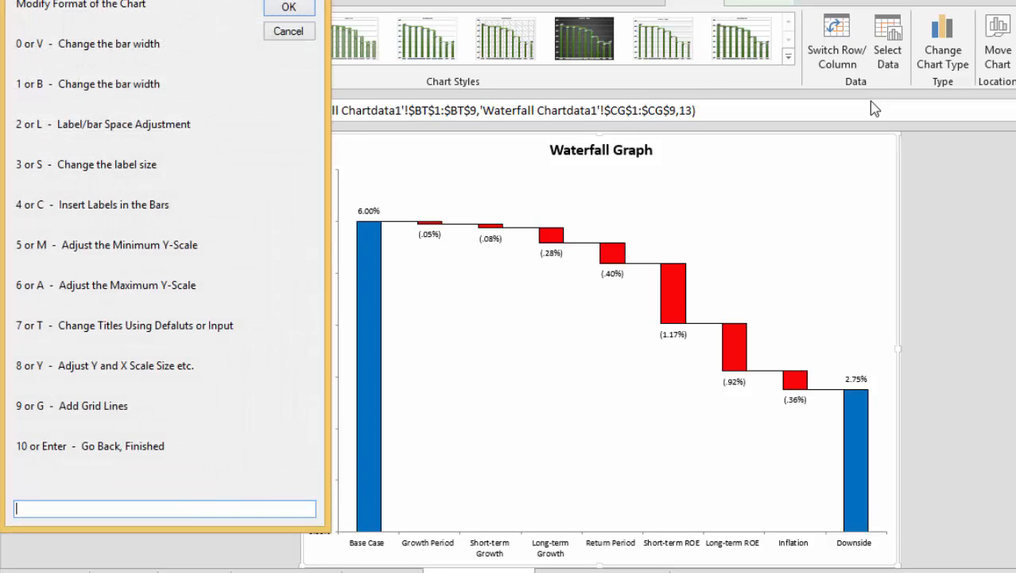
{"action": "key", "text": "Return"}
{"action": "type", "text": "1"}
{"action": "key", "text": "Return"}
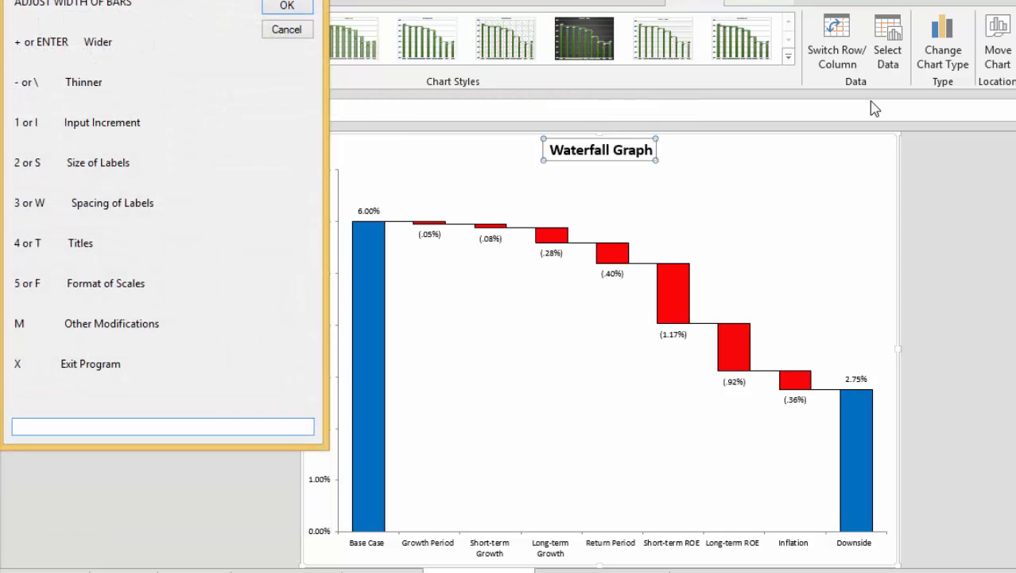
{"action": "key", "text": "Return"}
{"action": "key", "text": "Return"}
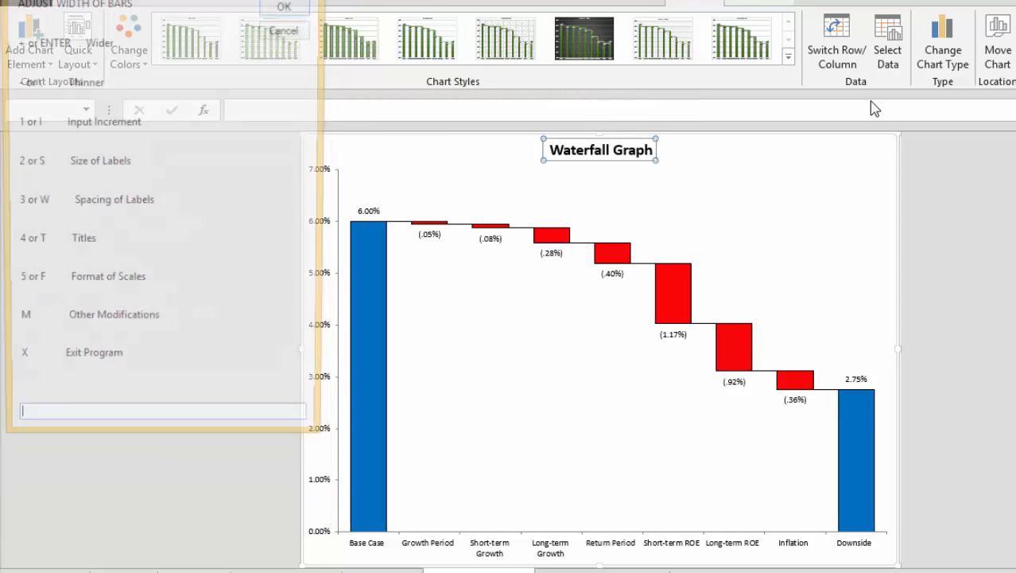
{"action": "type", "text": "x"}
{"action": "key", "text": "Return"}
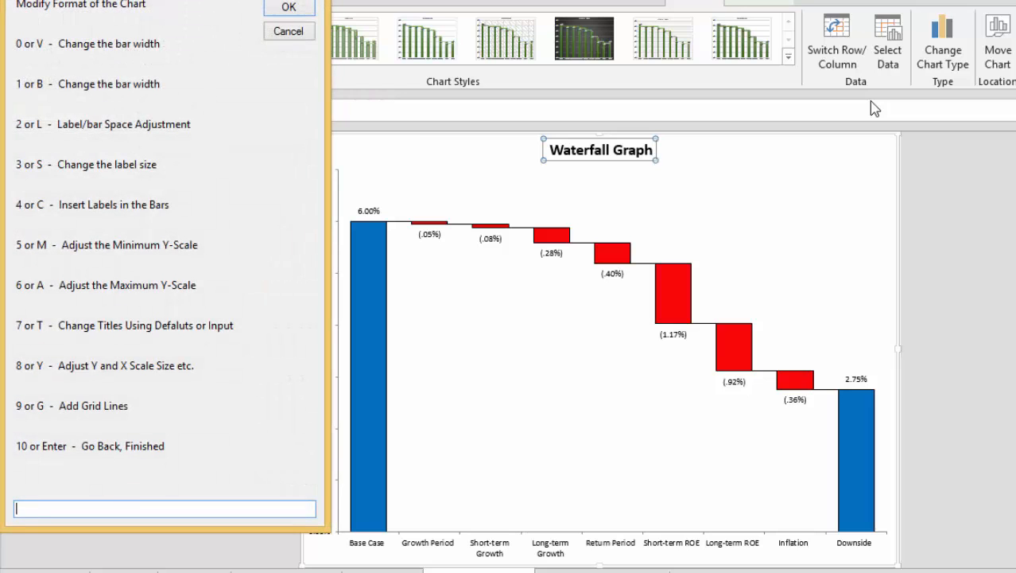
- Enlarge the waterfall chart's data labels by several increments and make them bold
{"action": "type", "text": "s"}
{"action": "key", "text": "Return"}
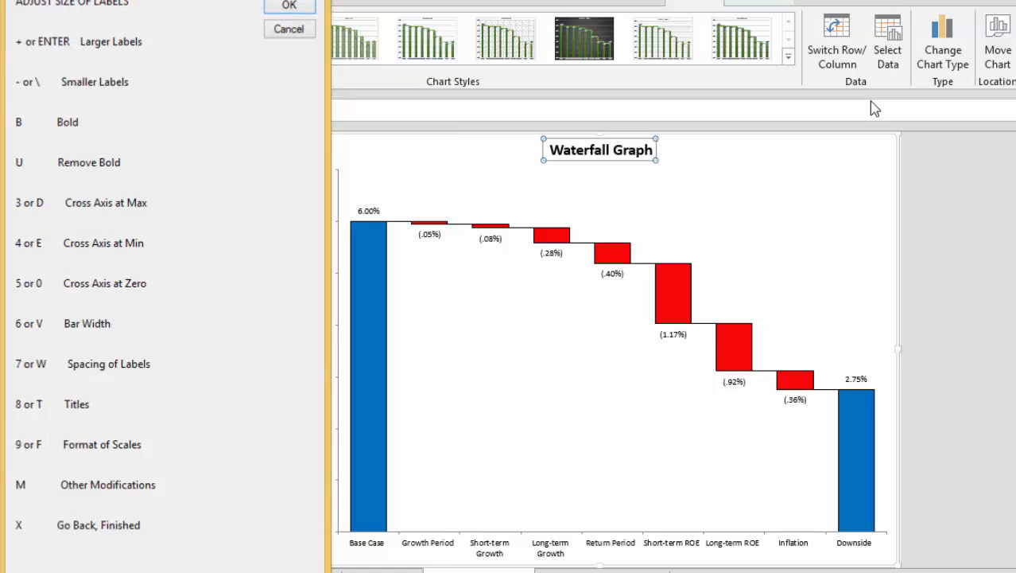
{"action": "key", "text": "Return"}
{"action": "key", "text": "Return"}
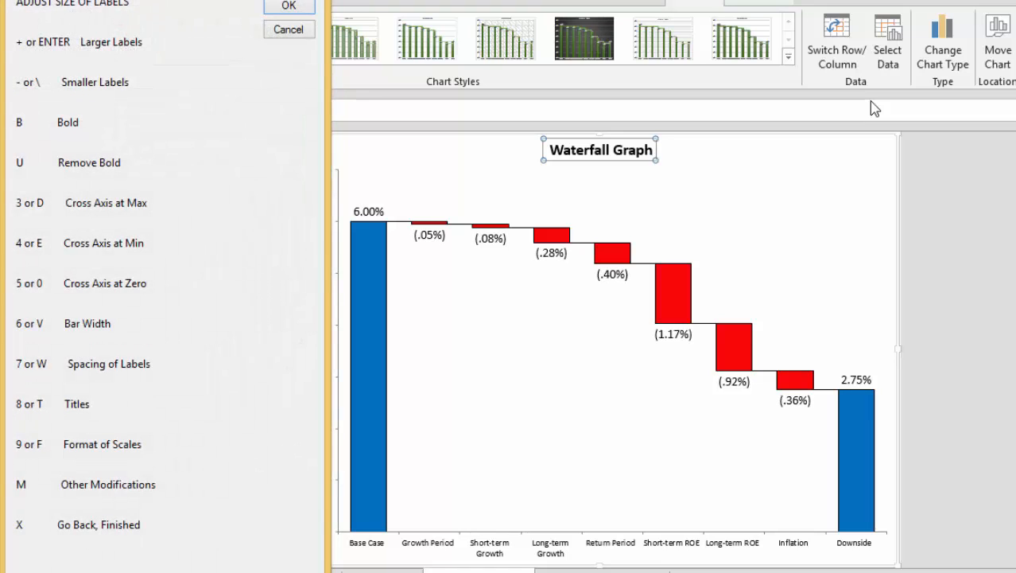
{"action": "key", "text": "Return"}
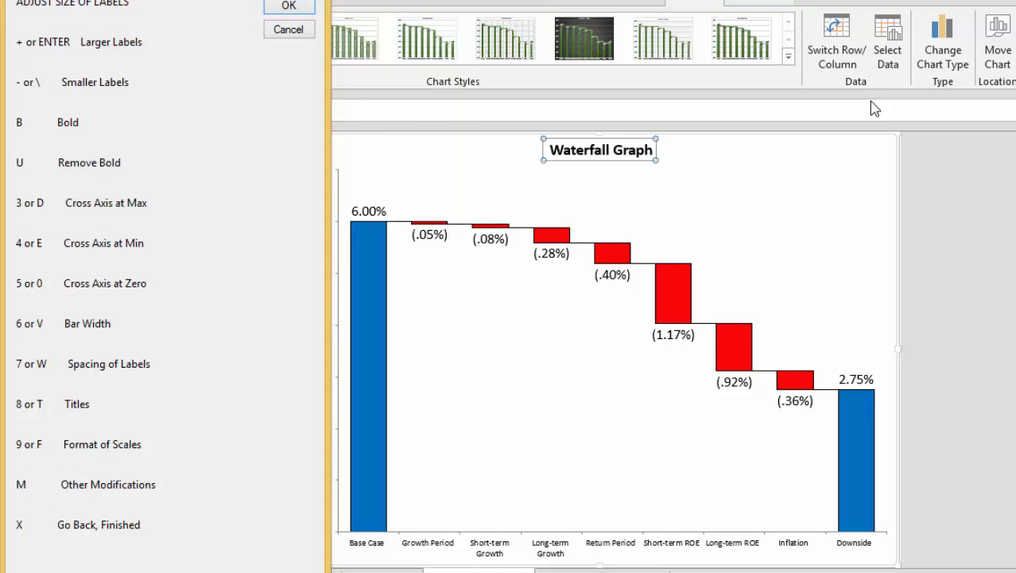
{"action": "key", "text": "b"}
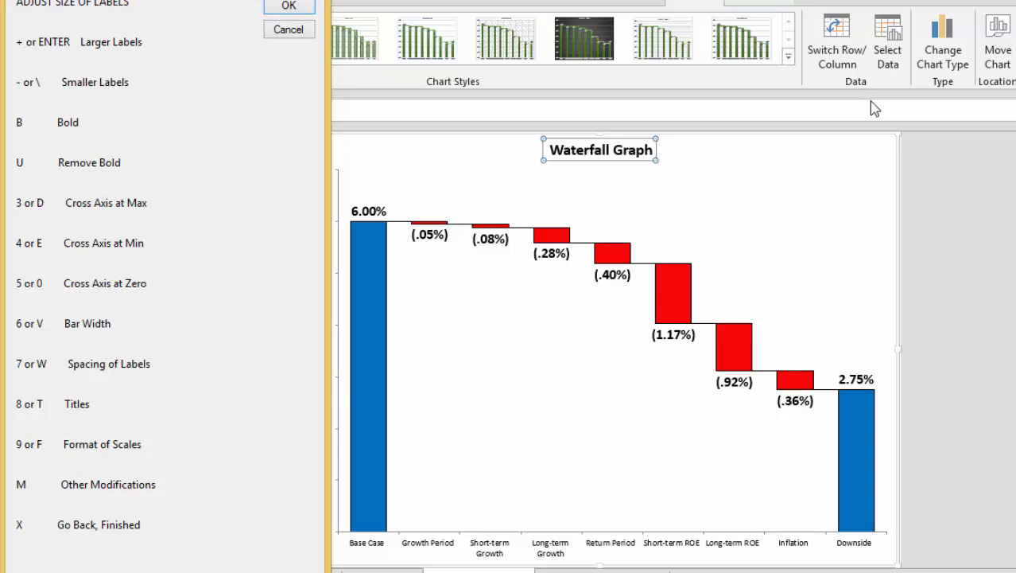
{"action": "key", "text": "x"}
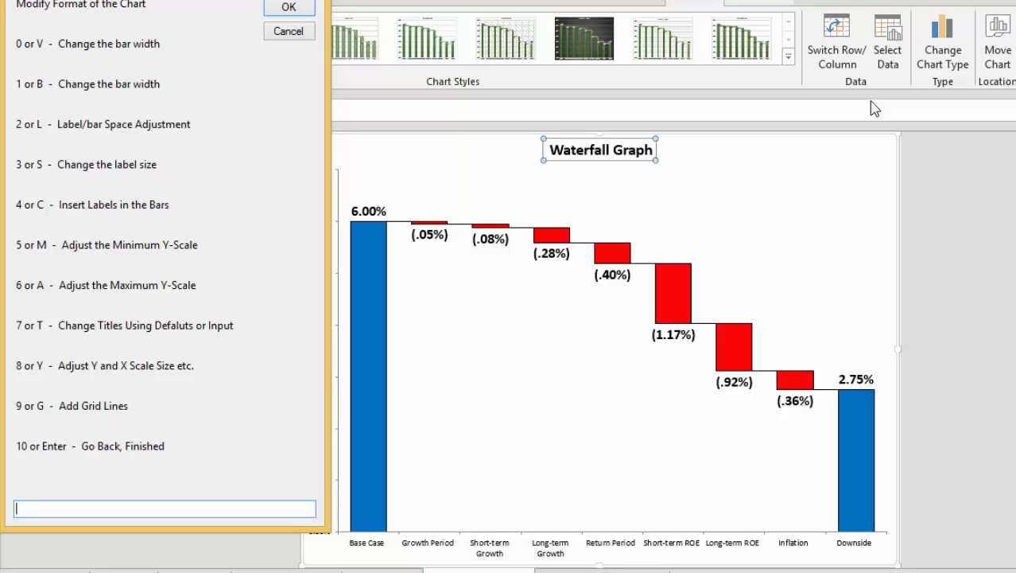
- Move the data labels further away from the bars using the label/bar space adjustment
{"action": "type", "text": "2"}
{"action": "key", "text": "Return"}
{"action": "key", "text": "Return"}
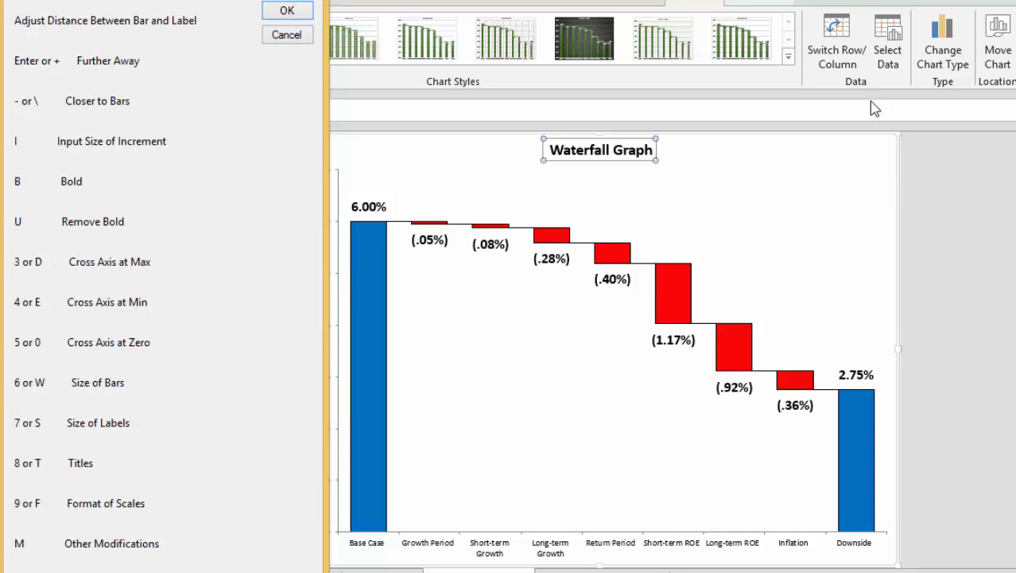
{"action": "type", "text": "m"}
{"action": "key", "text": "Return"}
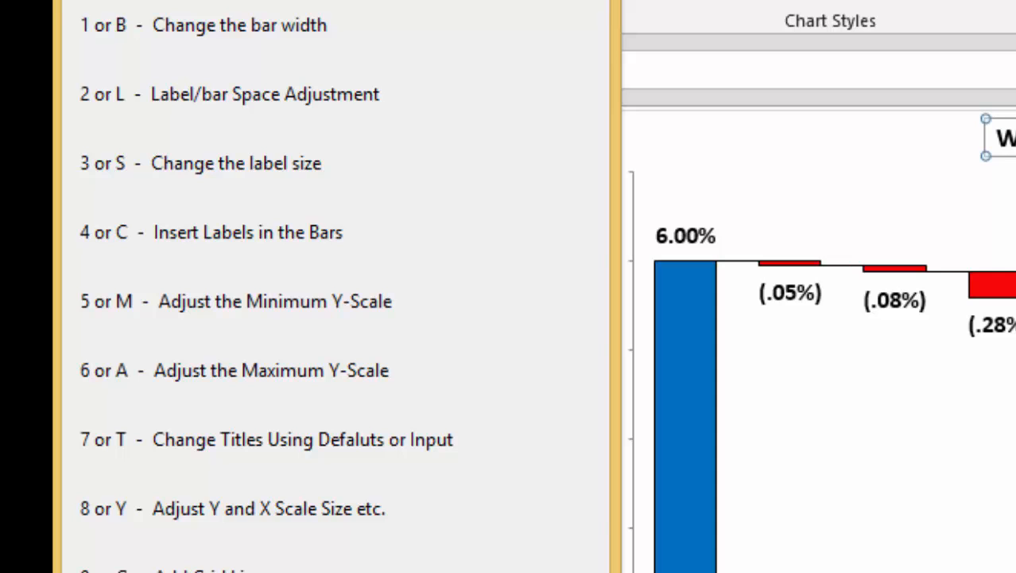
- Enlarge the waterfall chart's title by five increments and exit the macro's modification prompts
{"action": "type", "text": "7"}
{"action": "key", "text": "Return"}
{"action": "type", "text": "+"}
{"action": "key", "text": "Return"}
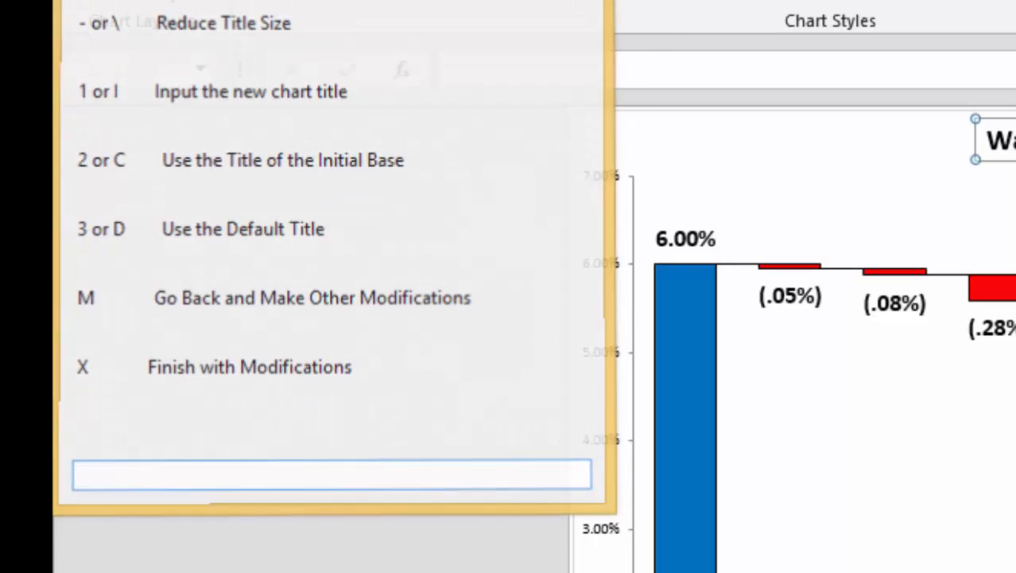
{"action": "type", "text": "+"}
{"action": "key", "text": "Return"}
{"action": "type", "text": "+"}
{"action": "key", "text": "Return"}
{"action": "type", "text": "+"}
{"action": "key", "text": "Return"}
{"action": "type", "text": "+"}
{"action": "key", "text": "Return"}
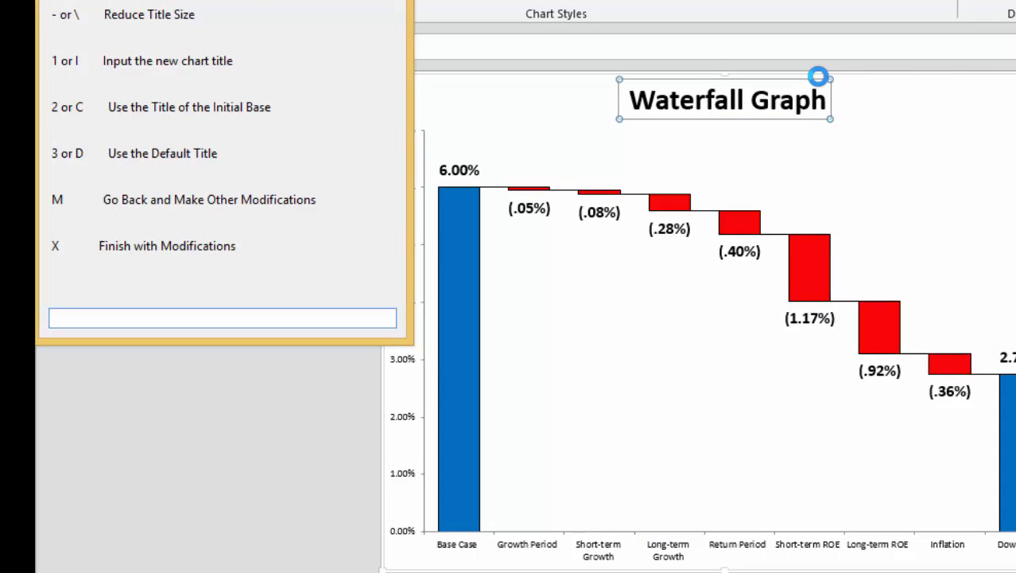
{"action": "type", "text": "m"}
{"action": "key", "text": "Return"}
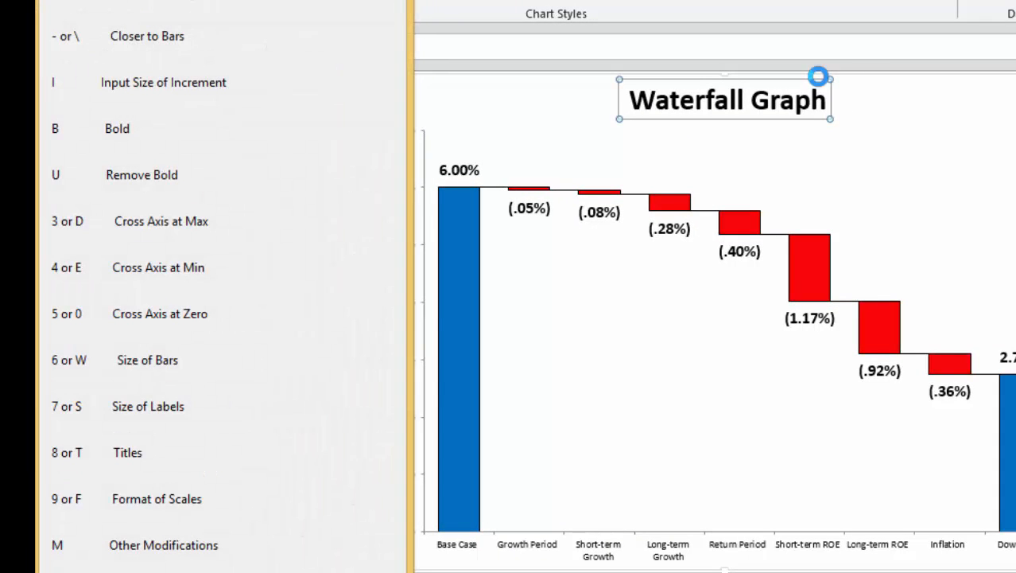
{"action": "key", "text": "Escape"}
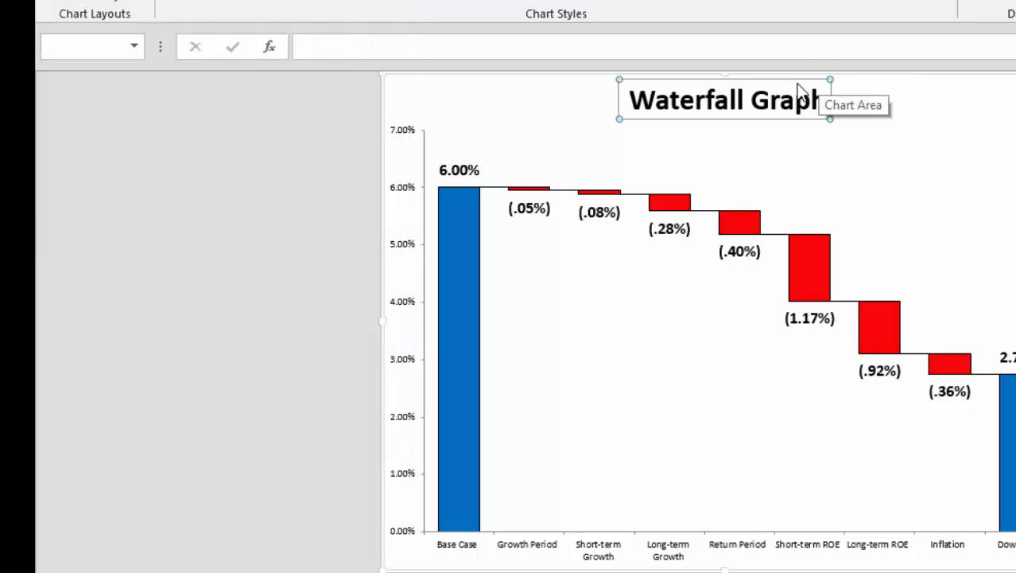
- Replace the waterfall chart's title with "Downside Case Analysis"
{"action": "left_click", "coordinate": [770, 97]}
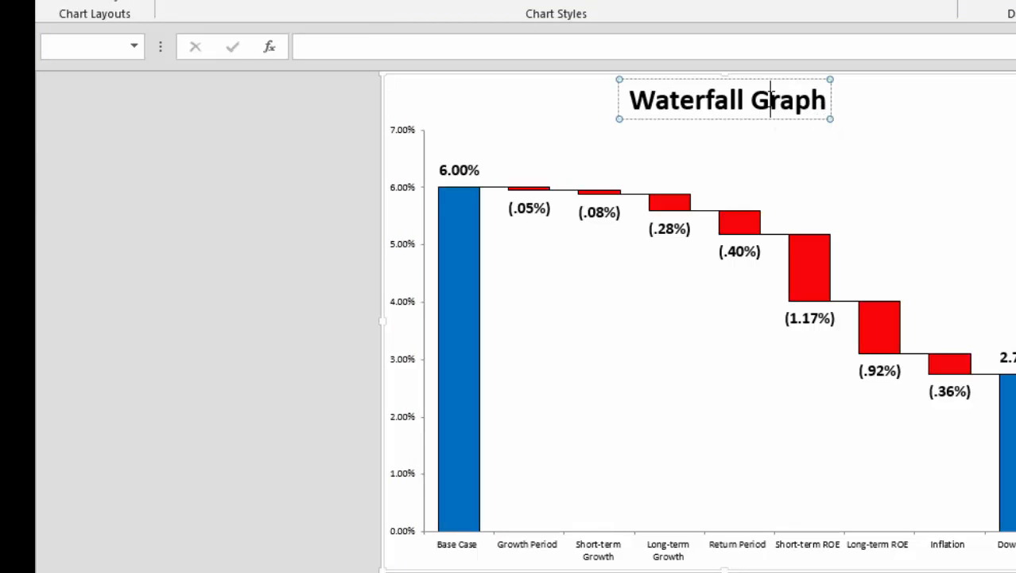
{"action": "left_click", "coordinate": [633, 97]}
{"action": "key", "text": "Delete"}
{"action": "key", "text": "Delete"}
{"action": "key", "text": "Delete"}
{"action": "key", "text": "Delete"}
{"action": "key", "text": "Delete"}
{"action": "key", "text": "Delete"}
{"action": "key", "text": "Delete"}
{"action": "key", "text": "Delete"}
{"action": "key", "text": "Delete"}
{"action": "key", "text": "Delete"}
{"action": "key", "text": "Delete"}
{"action": "key", "text": "Delete"}
{"action": "key", "text": "Delete"}
{"action": "key", "text": "Delete"}
{"action": "key", "text": "Delete"}
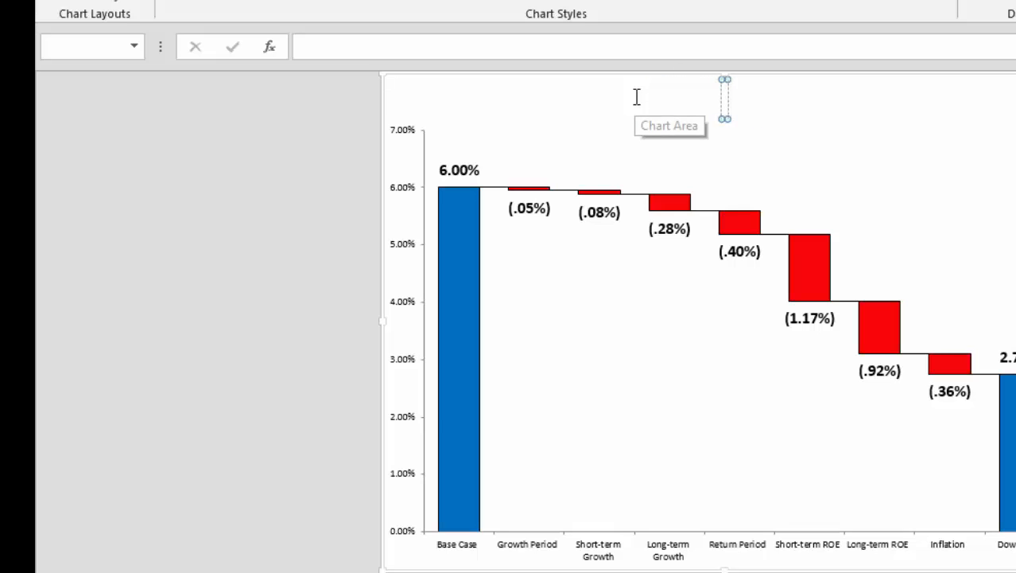
{"action": "type", "text": "Downside"}
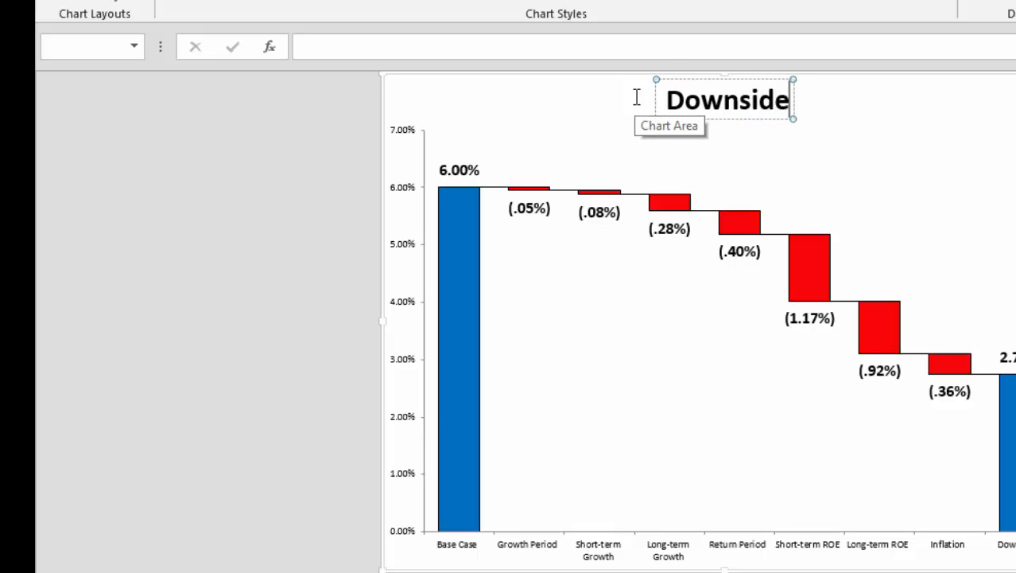
{"action": "type", "text": " Case Ana"}
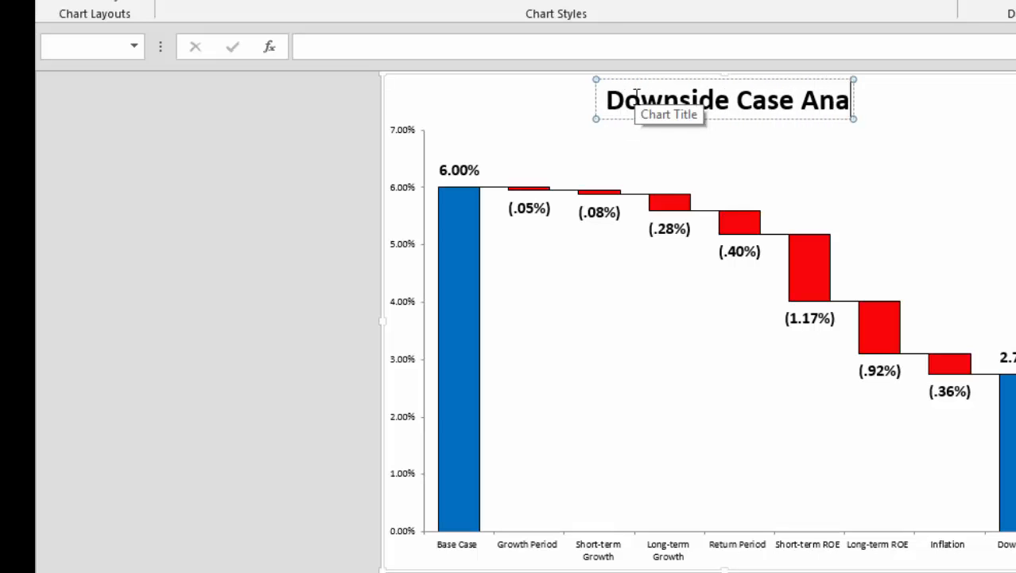
{"action": "key", "text": "BackSpace"}
{"action": "key", "text": "BackSpace"}
{"action": "type", "text": "nalysis"}
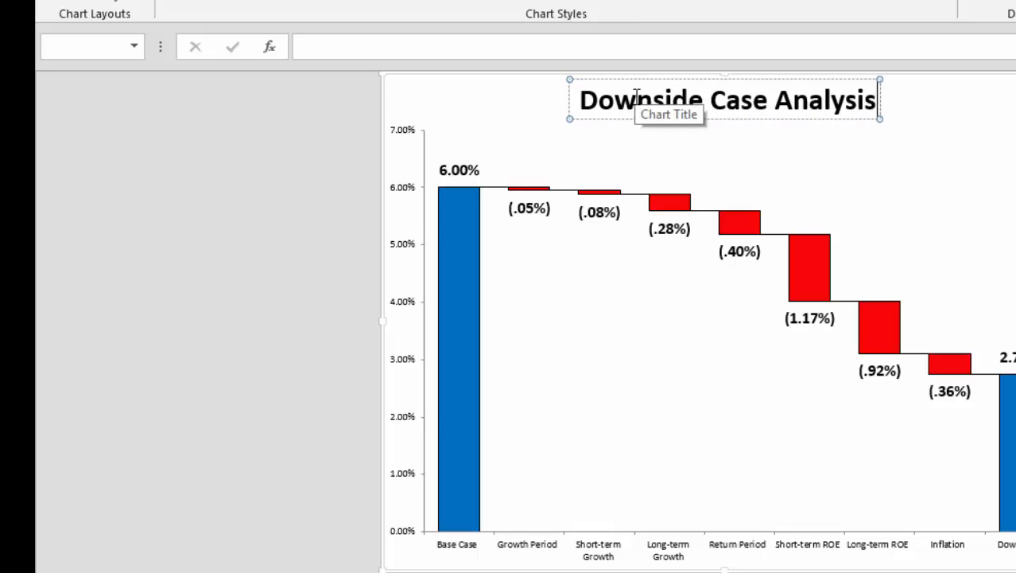
- Set the category axis labels of the Downside Case Analysis chart to 14-point bold
{"action": "left_click", "coordinate": [615, 412]}
{"action": "left_click", "coordinate": [603, 561]}
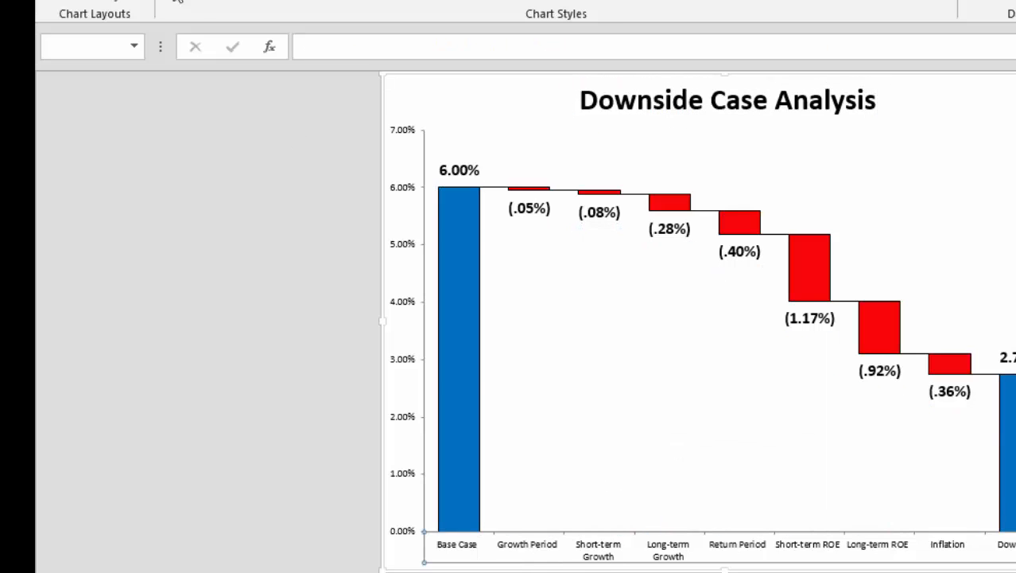
{"action": "key", "text": "alt+h"}
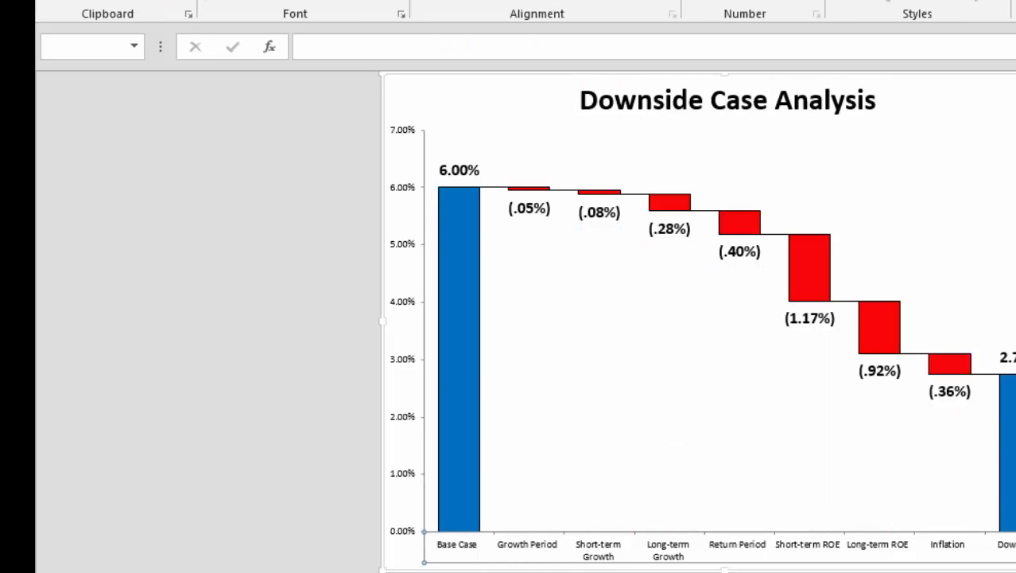
{"action": "left_click", "coordinate": [345, 1]}
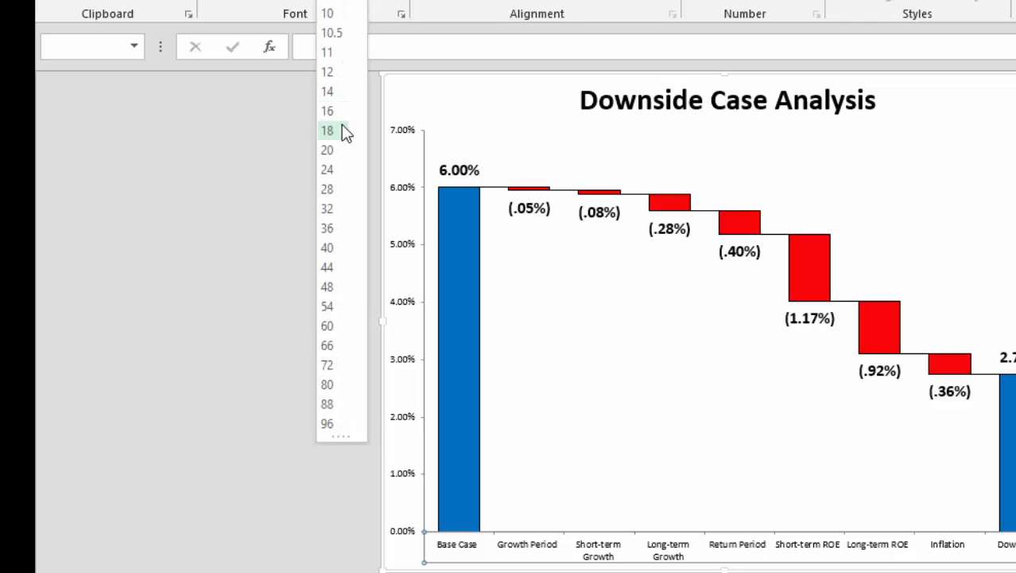
{"action": "left_click", "coordinate": [335, 155]}
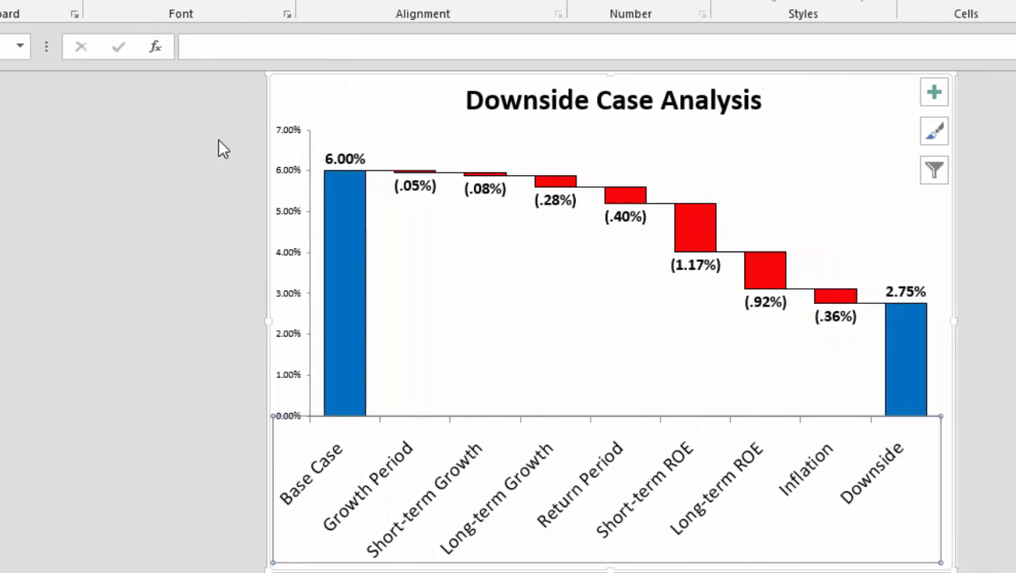
{"action": "left_click", "coordinate": [231, 1]}
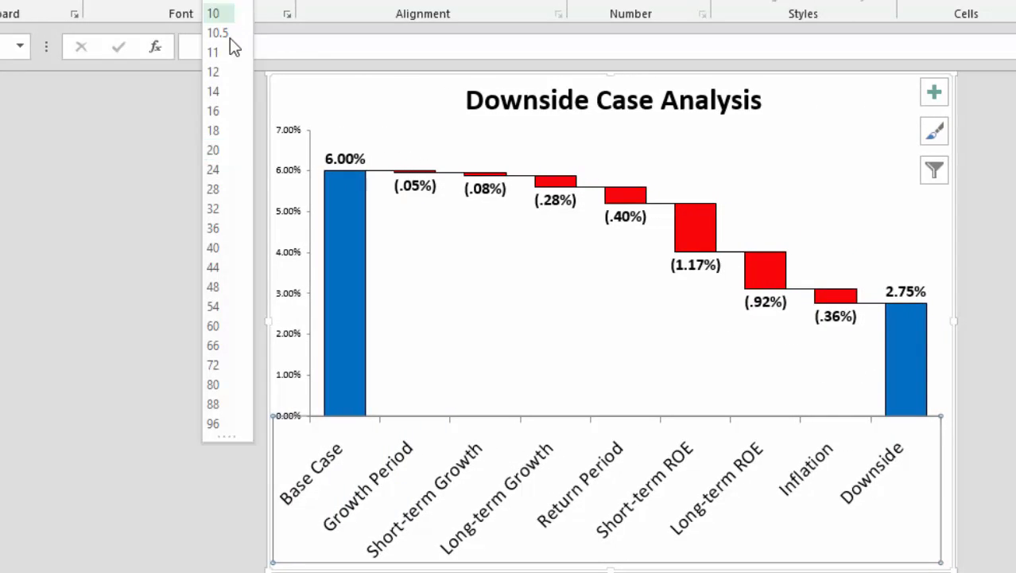
{"action": "left_click", "coordinate": [217, 132]}
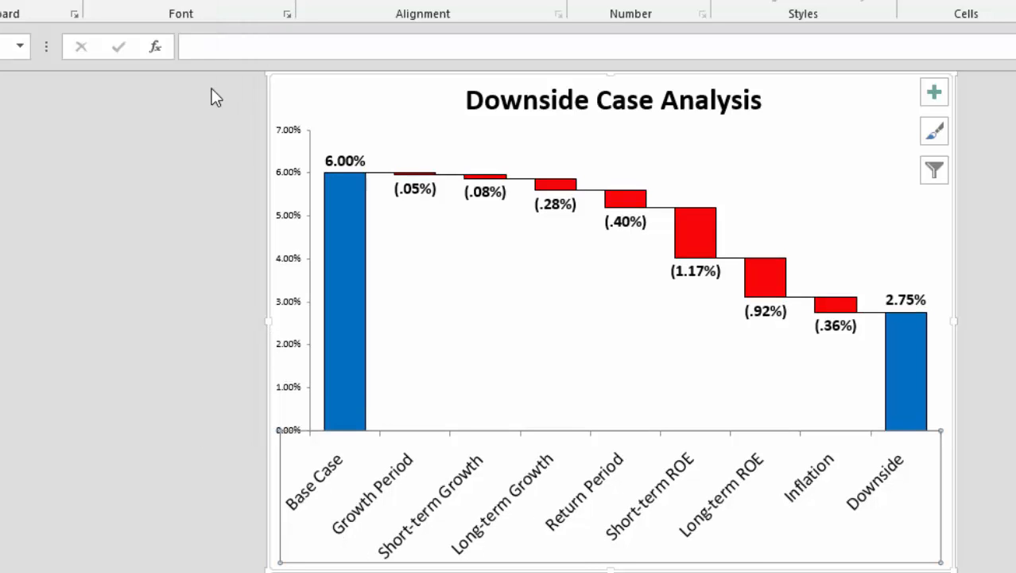
{"action": "left_click", "coordinate": [232, 1]}
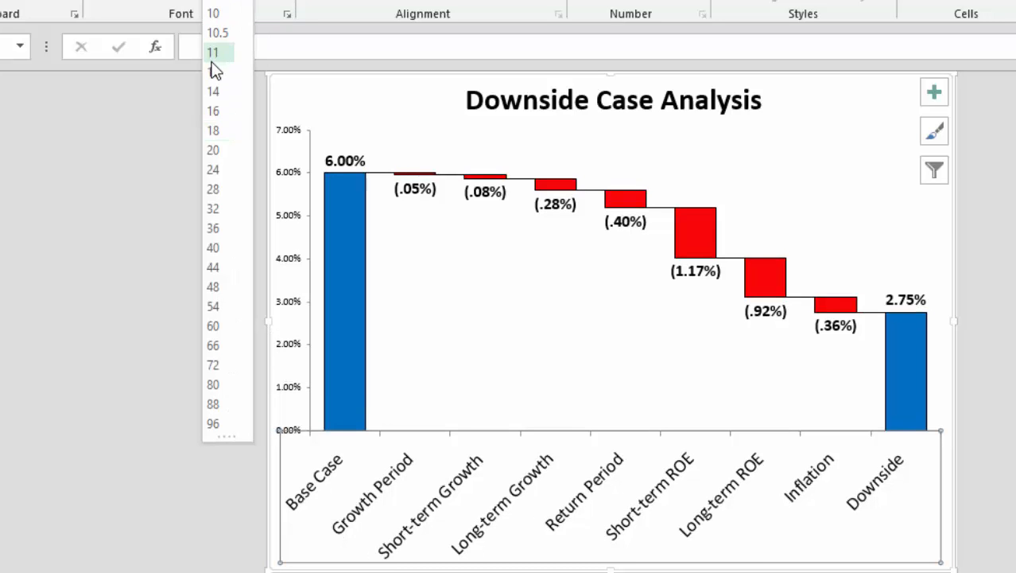
{"action": "left_click", "coordinate": [218, 95]}
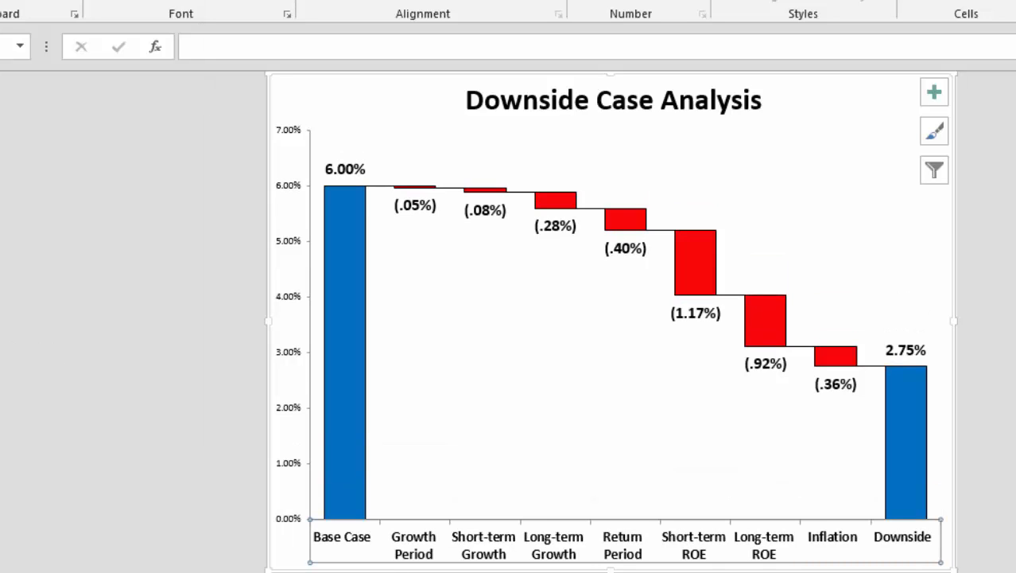
{"action": "key", "text": "Escape"}
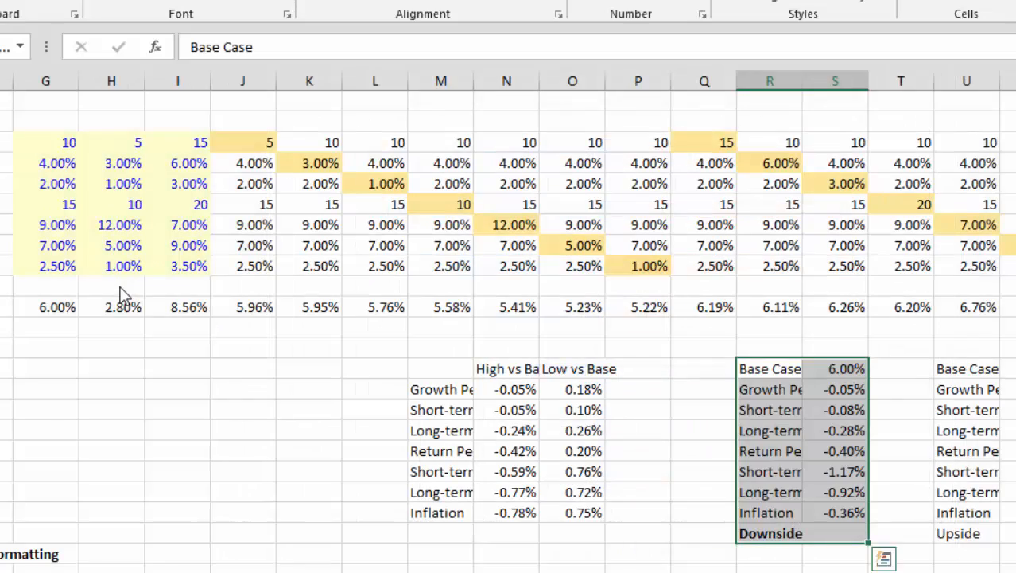
- Create a waterfall chart from the Upside step table with the macro, using Percent label format and keeping earlier graphs
{"action": "key", "text": "ctrl+shift+Right"}
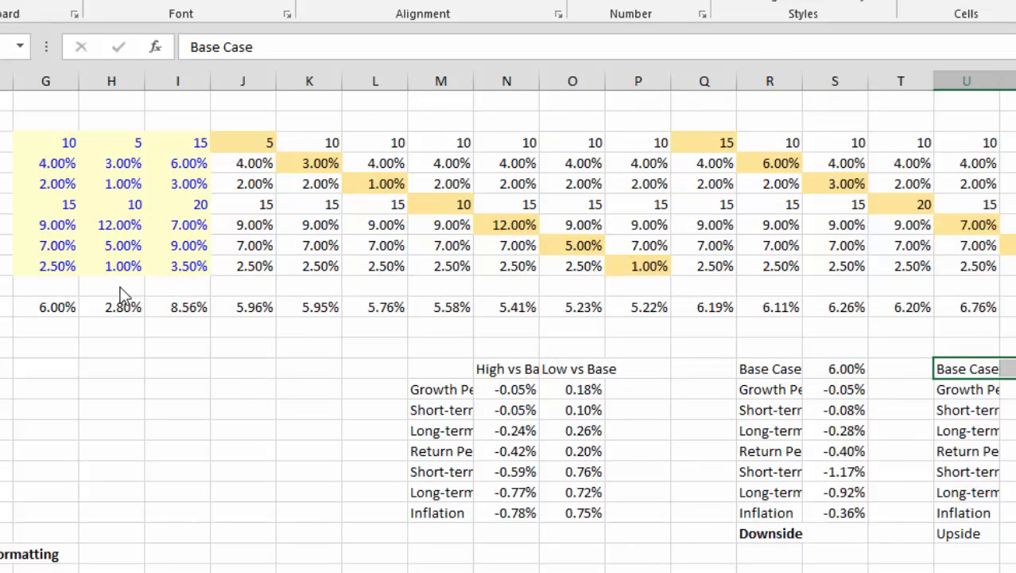
{"action": "key", "text": "ctrl+shift+Down"}
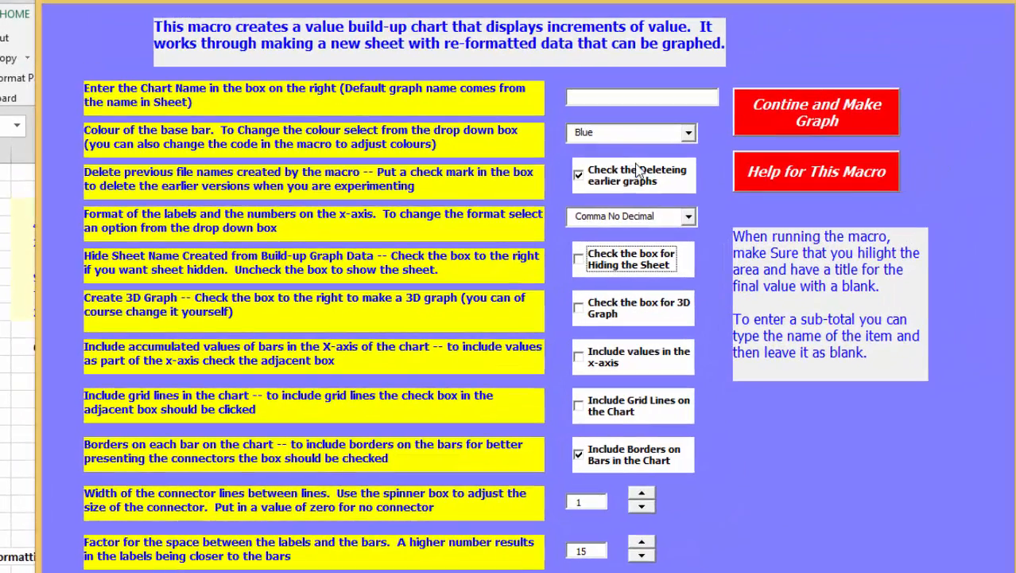
{"action": "left_click", "coordinate": [586, 182]}
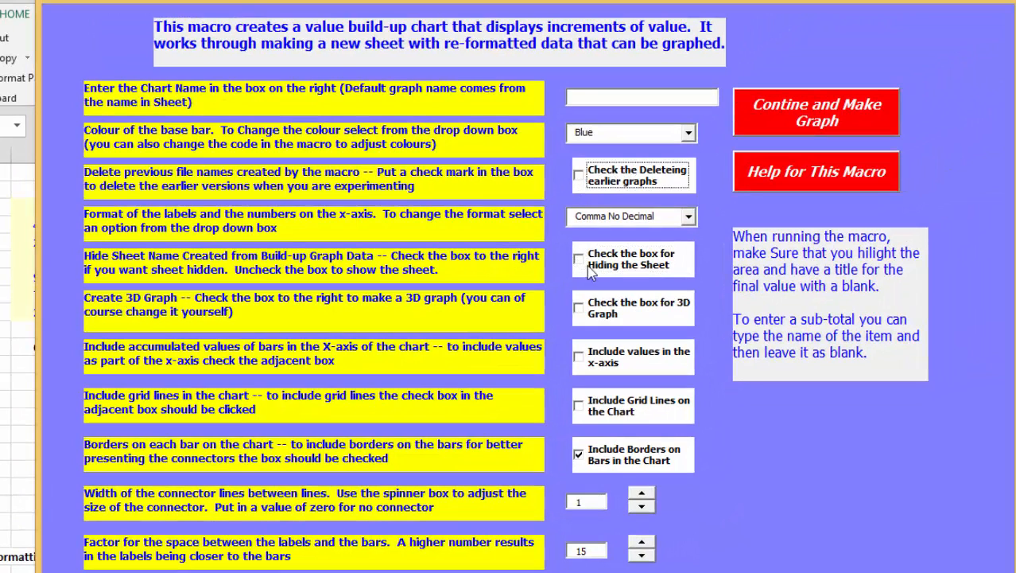
{"action": "left_click", "coordinate": [695, 220]}
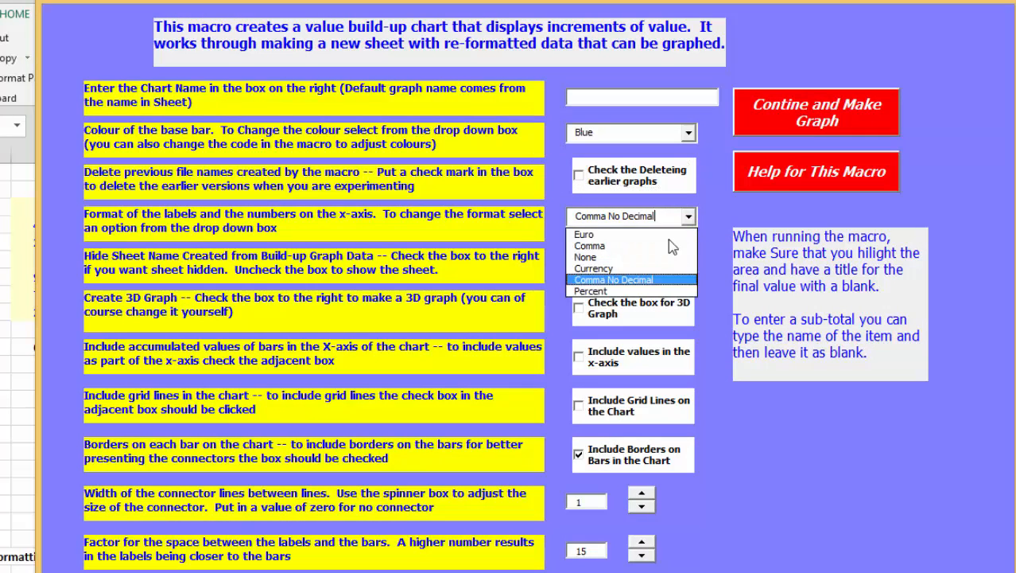
{"action": "left_click", "coordinate": [623, 293]}
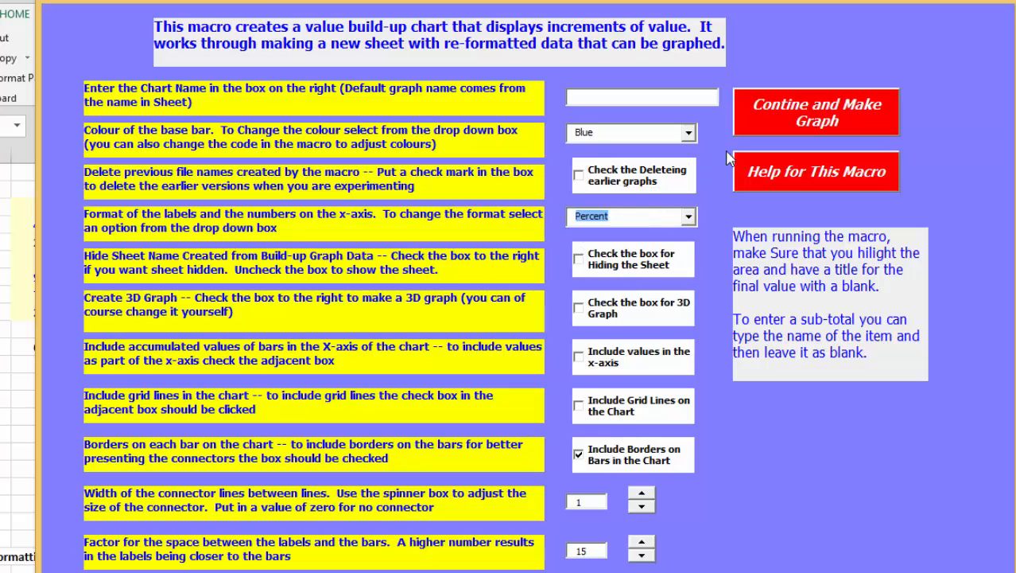
{"action": "left_click", "coordinate": [761, 129]}
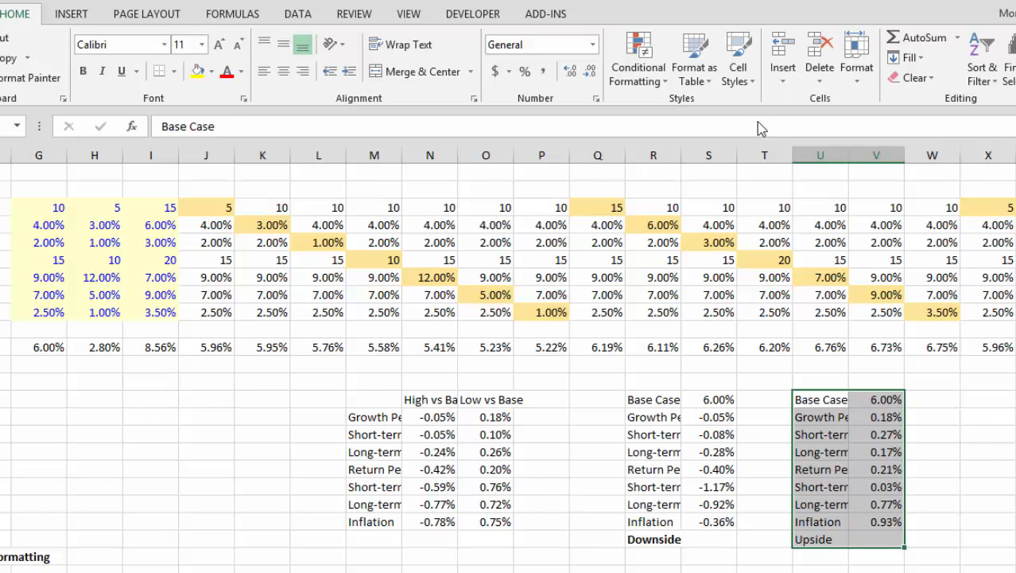
{"action": "key", "text": "ctrl+w"}
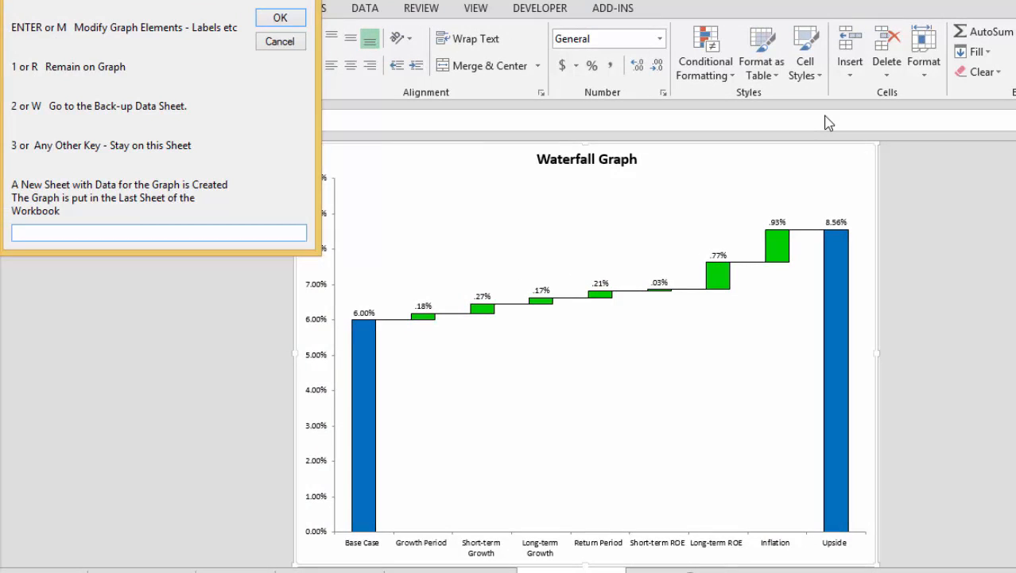
- Widen the upside waterfall chart's bars with the macro's bar width modification and return to its modification choices
{"action": "key", "text": "Return"}
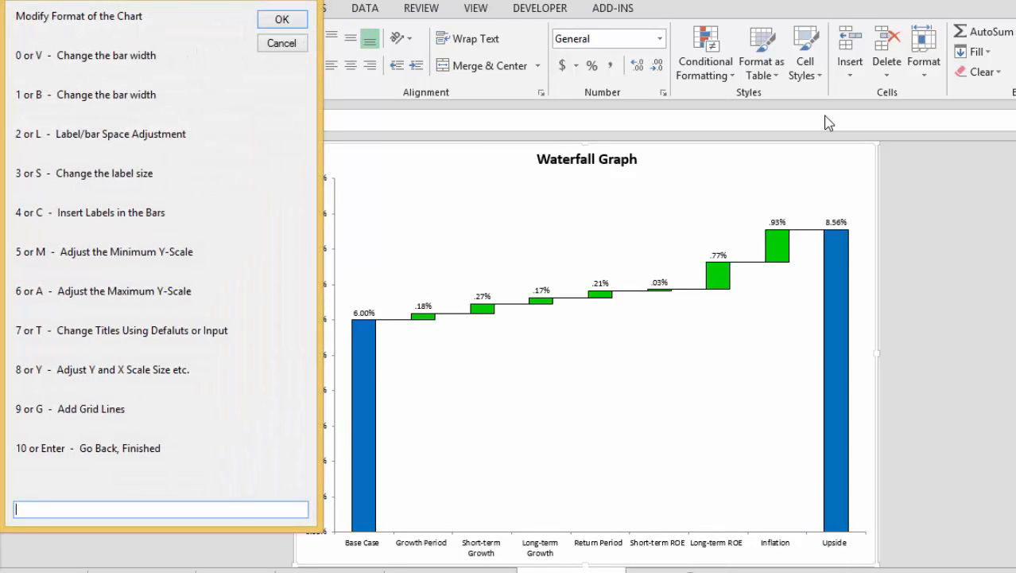
{"action": "key", "text": "Return"}
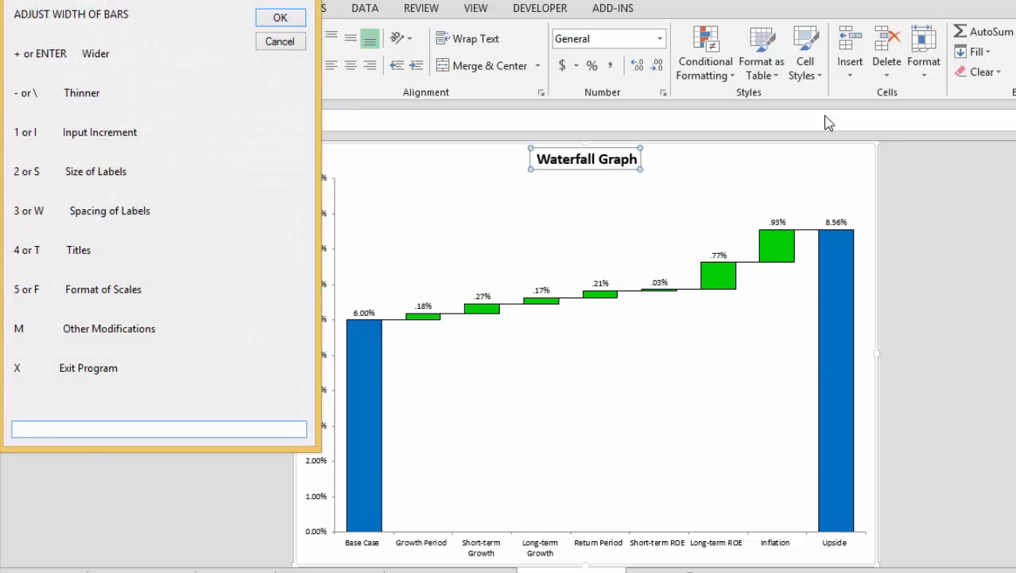
{"action": "type", "text": "m"}
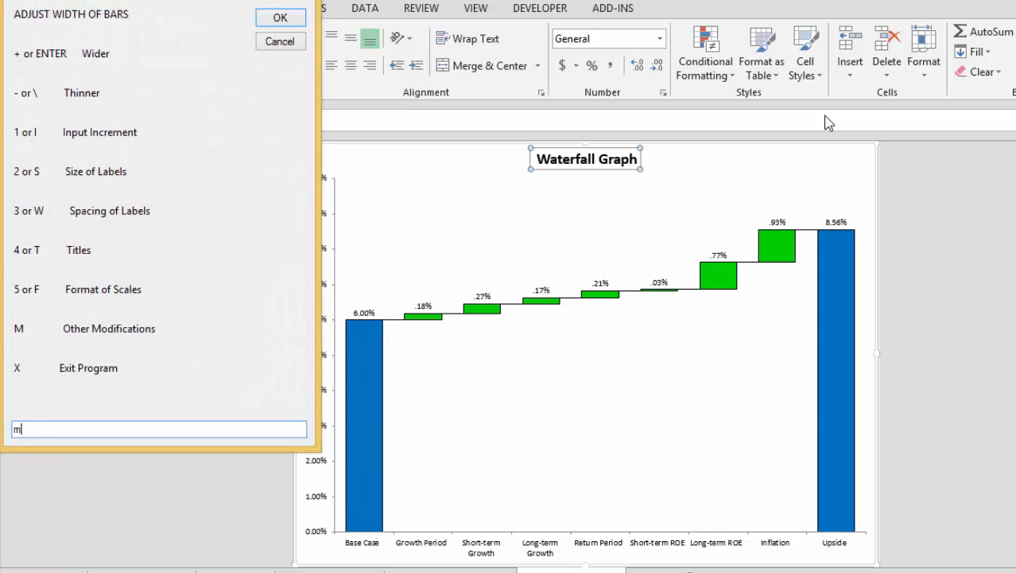
{"action": "key", "text": "Return"}
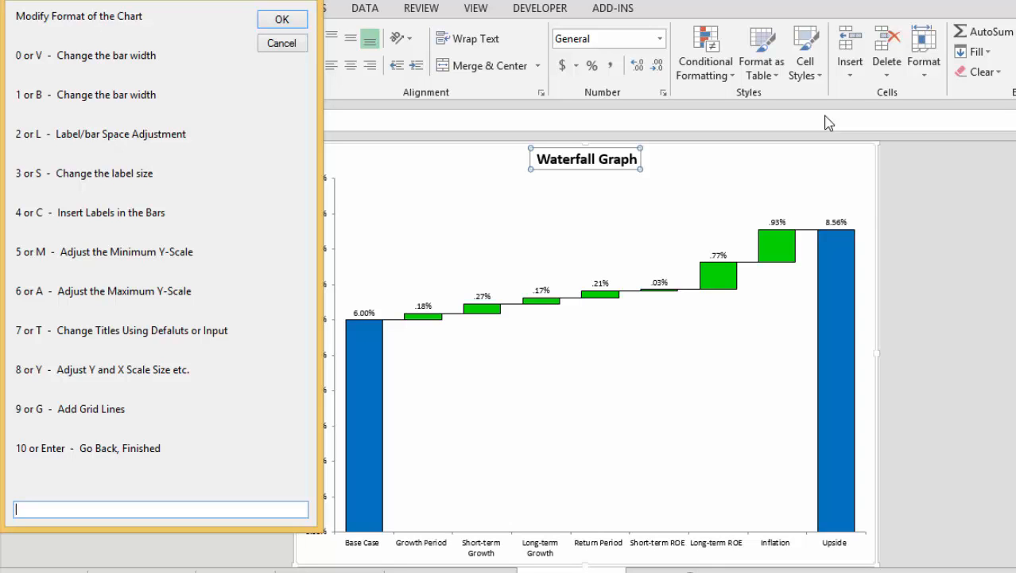
- Move the upside chart's data labels further away from the bars with the label/bar space adjustment
{"action": "type", "text": "l"}
{"action": "key", "text": "Return"}
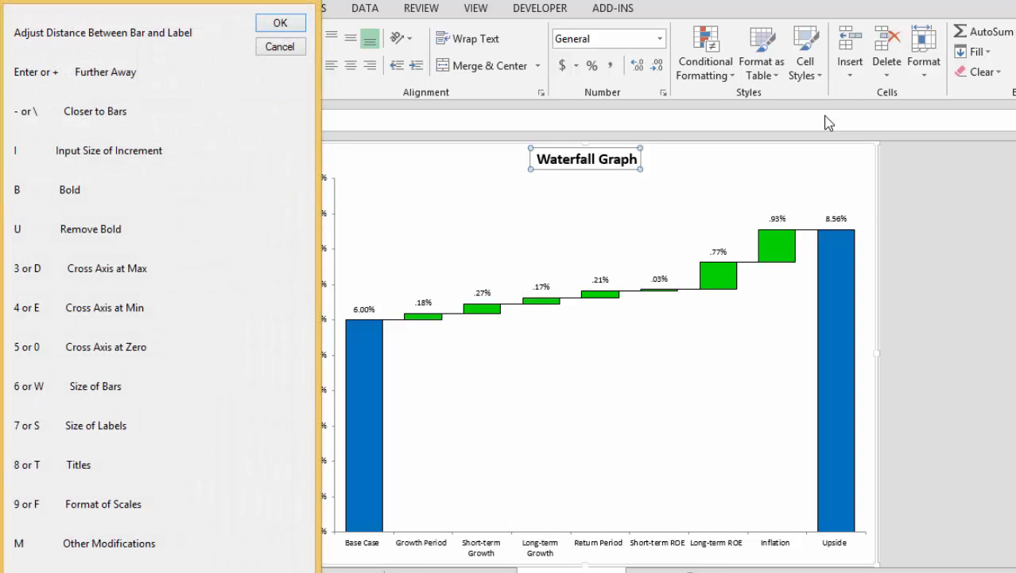
{"action": "key", "text": "Return"}
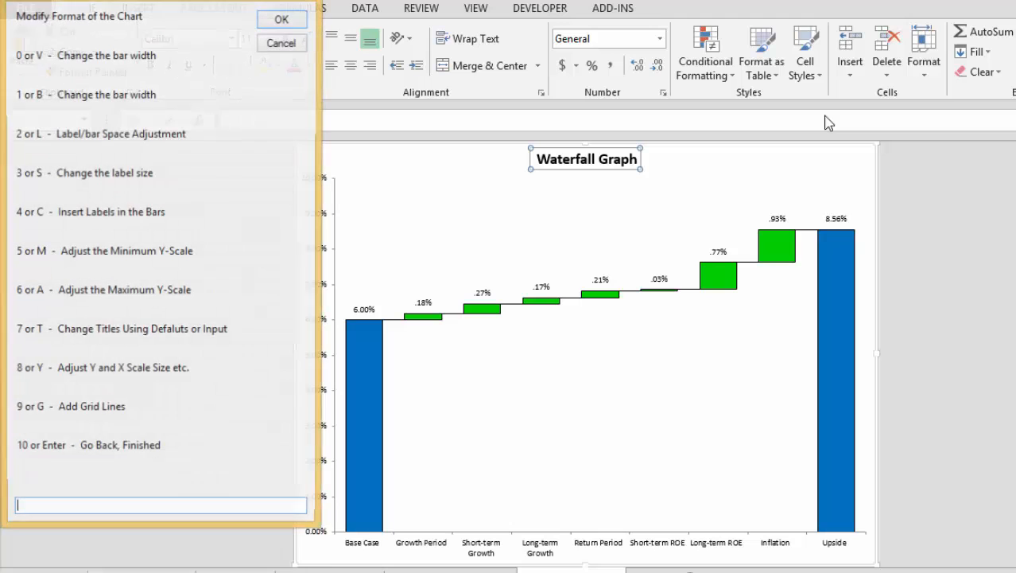
- Enlarge the upside chart's data labels and make them bold using the macro's label size modification
{"action": "type", "text": "s"}
{"action": "key", "text": "Return"}
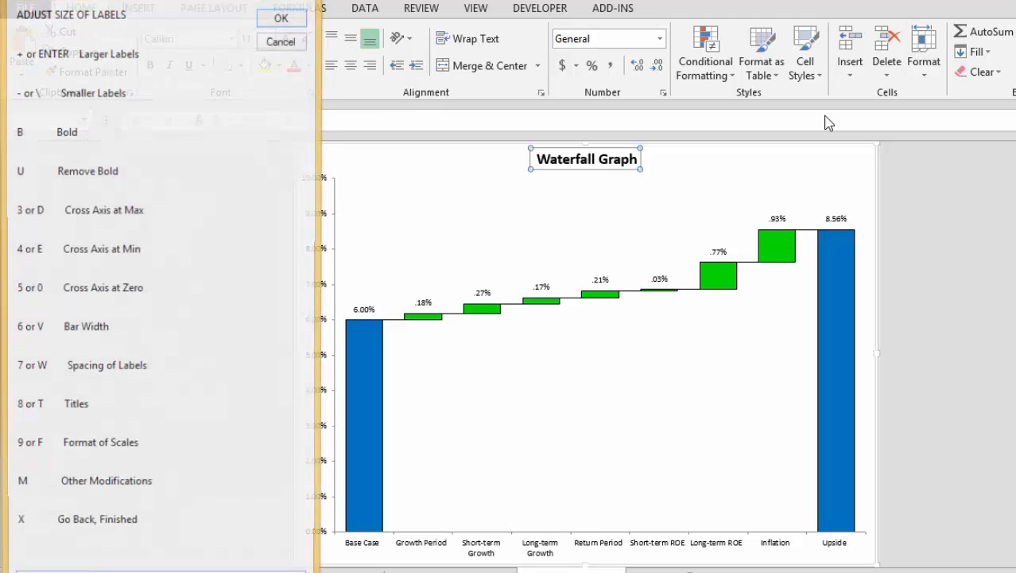
{"action": "key", "text": "Return"}
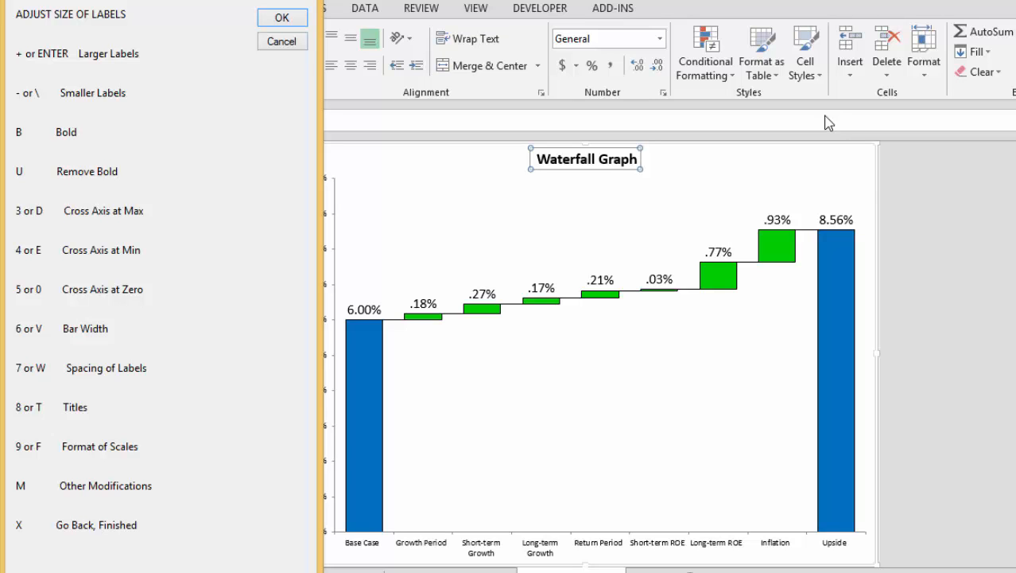
{"action": "key", "text": "b"}
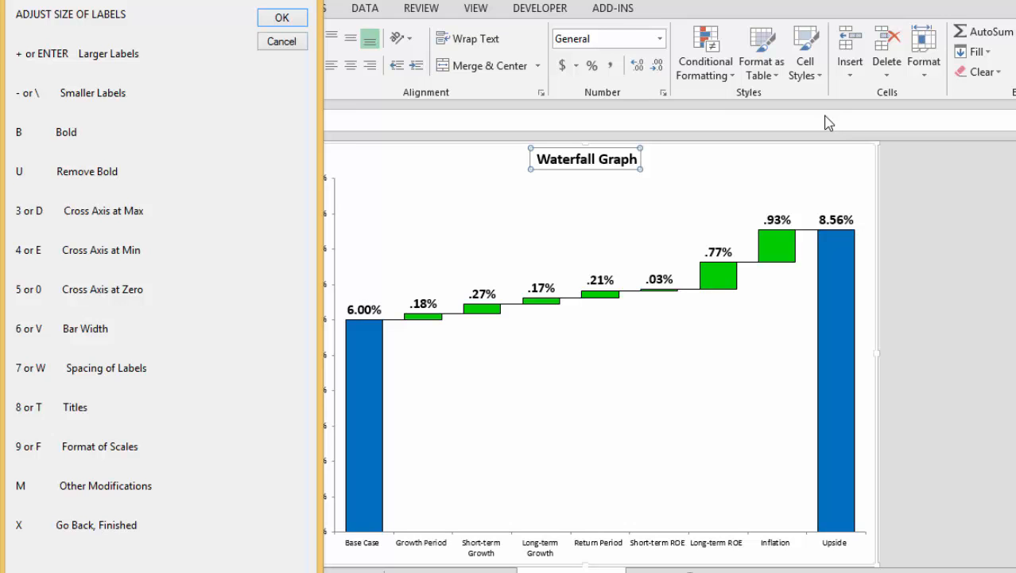
{"action": "key", "text": "x"}
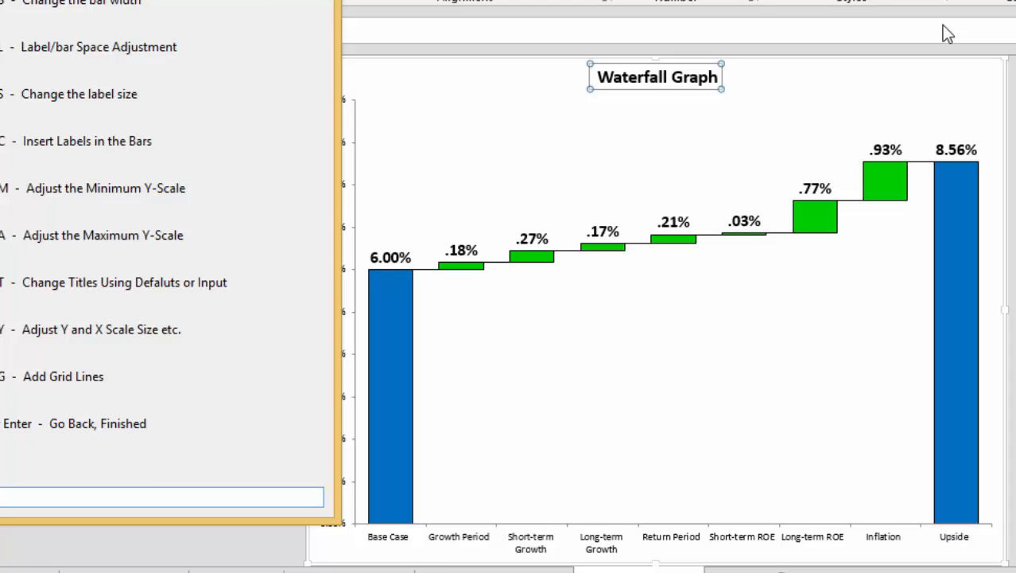
- Set the upside chart's X and Y scale text to size 14 with the macro's scale size adjustment and finish the modifications
{"action": "type", "text": "y"}
{"action": "key", "text": "Return"}
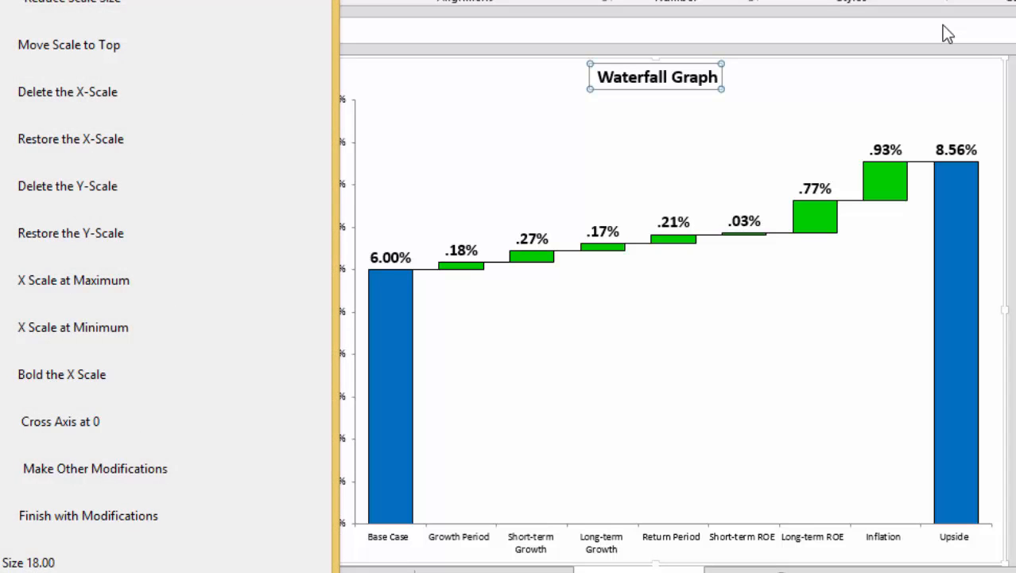
{"action": "key", "text": "Return"}
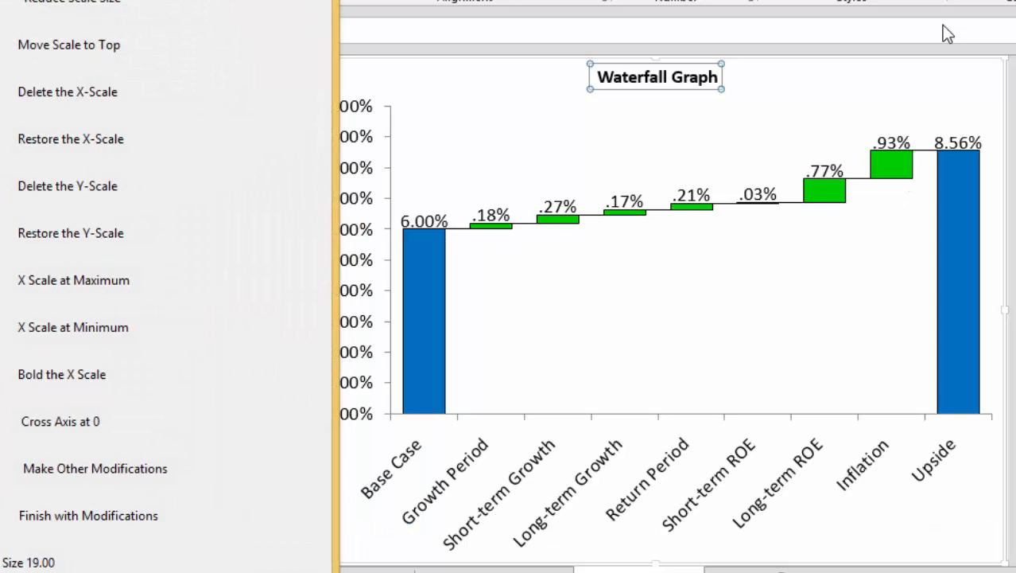
{"action": "key", "text": "Return"}
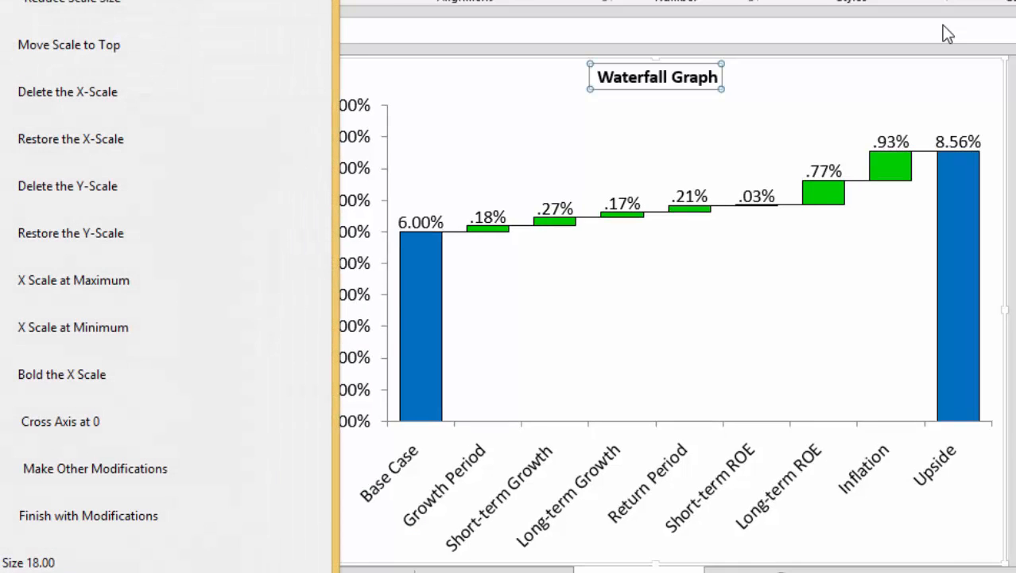
{"action": "key", "text": "Return"}
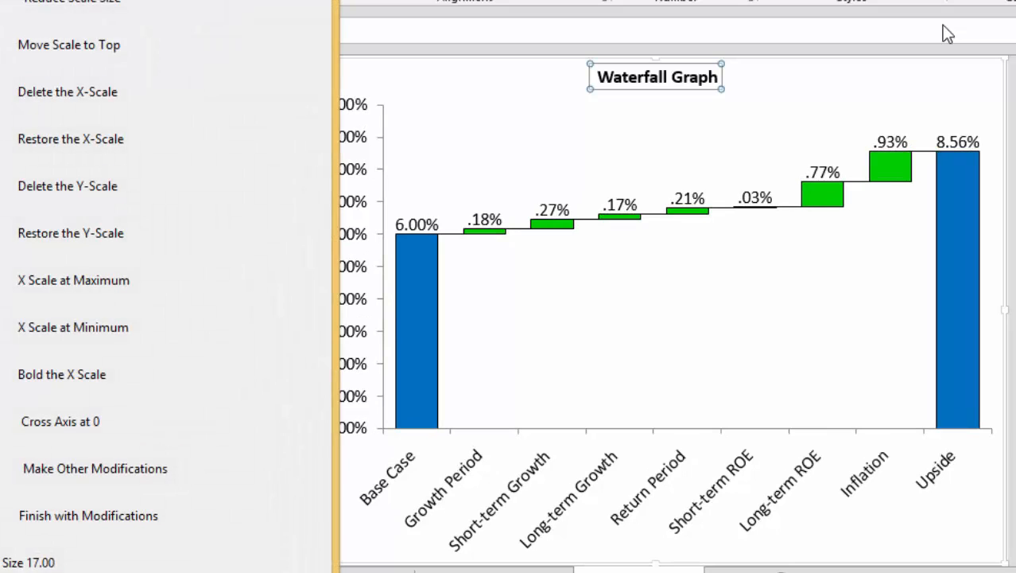
{"action": "key", "text": "Return"}
{"action": "key", "text": "Return"}
{"action": "key", "text": "Return"}
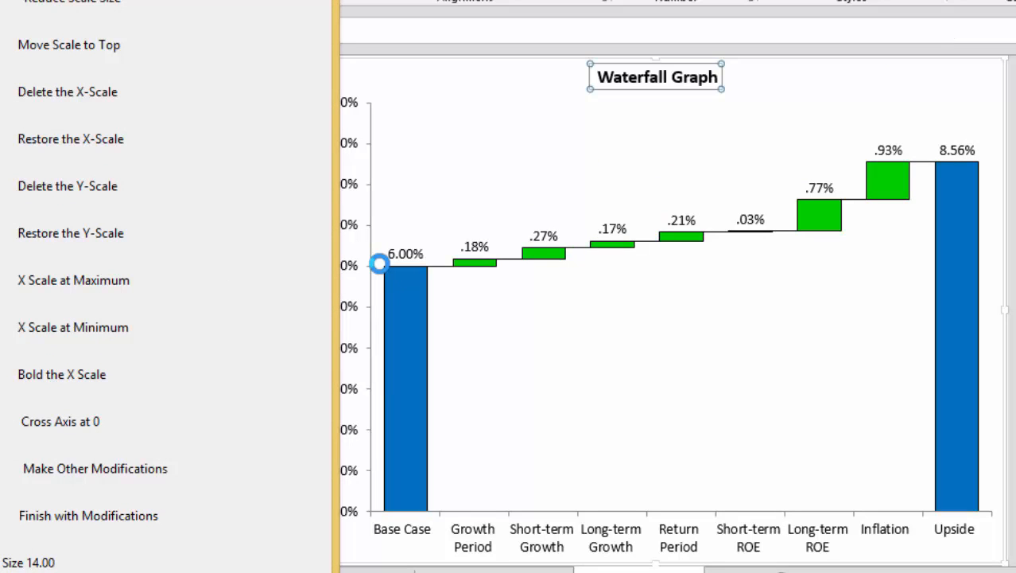
{"action": "key", "text": "Escape"}
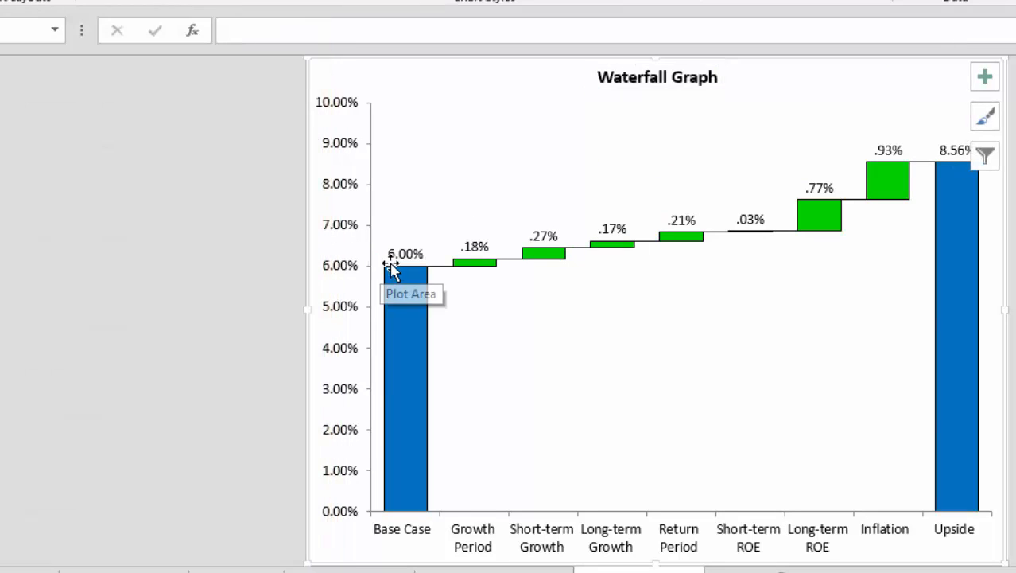
- Make the upside chart's data labels and its category axis labels bold
{"action": "left_click", "coordinate": [406, 256]}
{"action": "key", "text": "ctrl+b"}
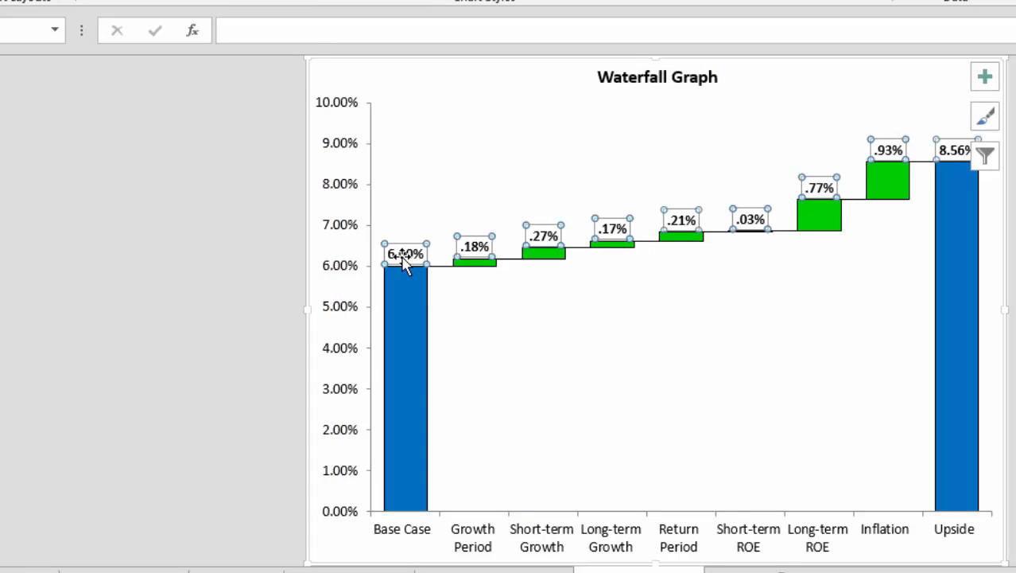
{"action": "left_click", "coordinate": [544, 555]}
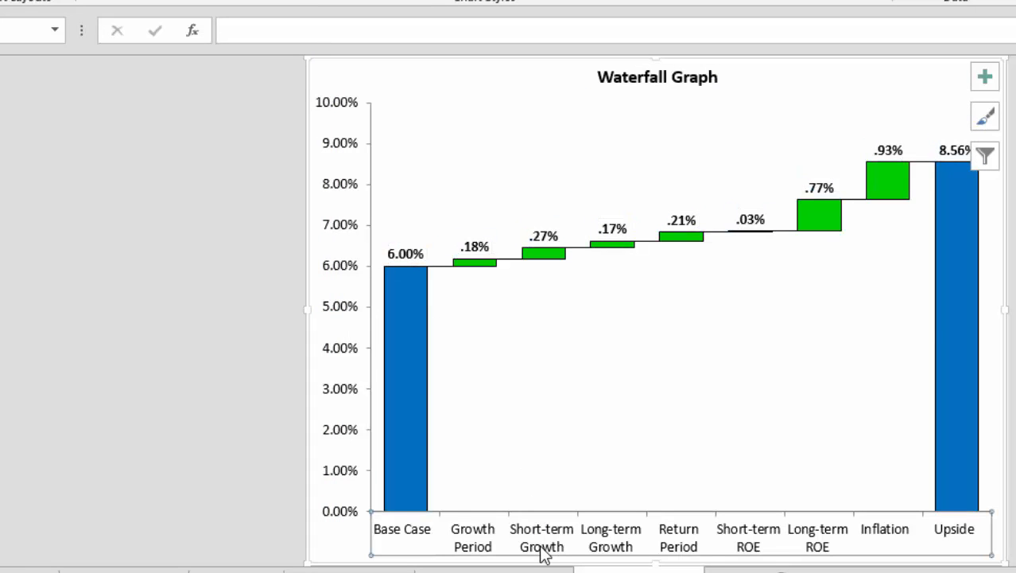
{"action": "left_click", "coordinate": [191, 366]}
- Change the chart title from the default text to "Upside Case Analysis"
{"action": "left_click", "coordinate": [649, 75]}
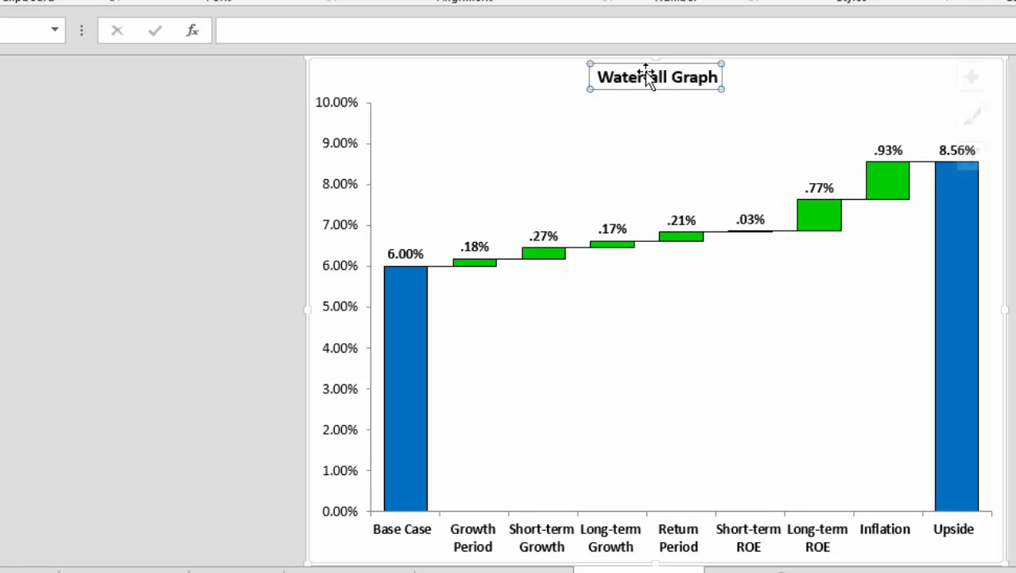
{"action": "type", "text": "Ups"}
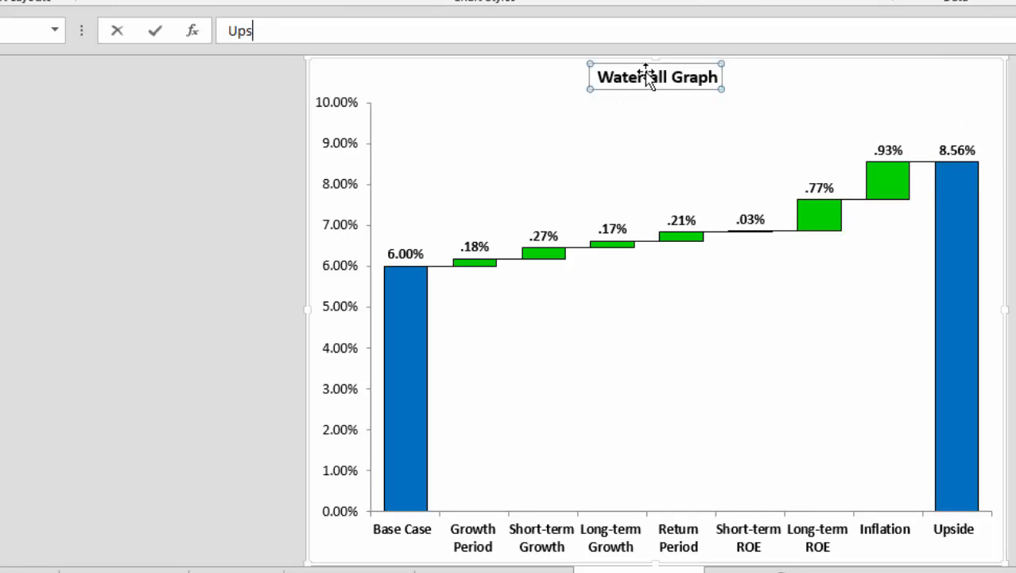
{"action": "type", "text": "ide Case An"}
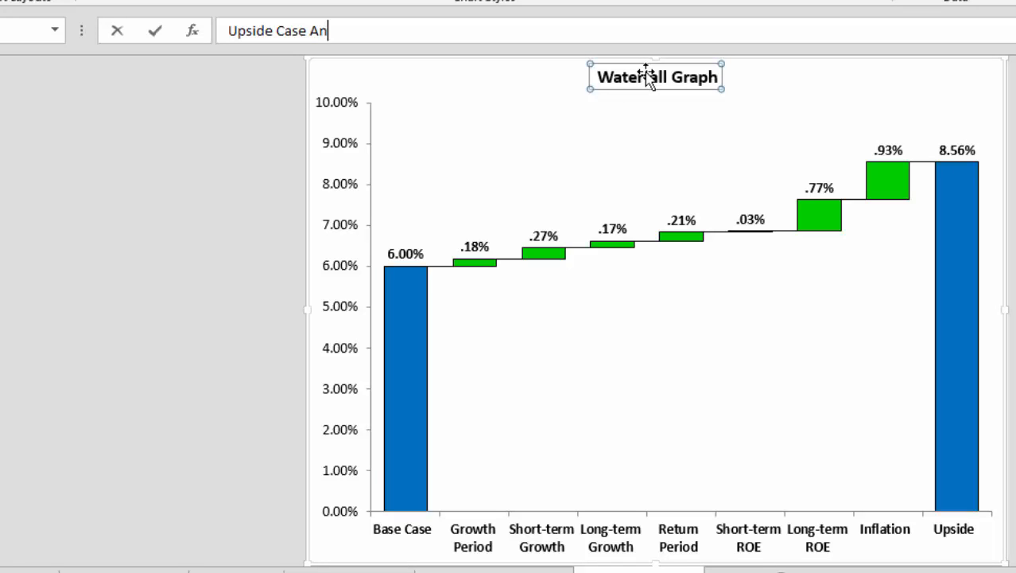
{"action": "type", "text": "alysis"}
{"action": "key", "text": "Return"}
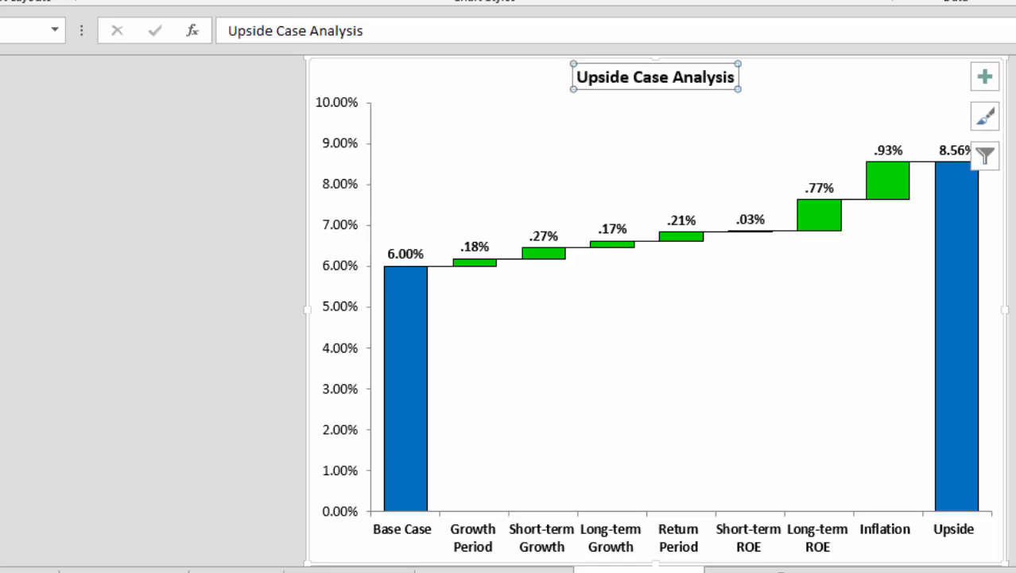
- Set the upside chart title's font size to 28 and deselect the chart
{"action": "key", "text": "alt+h"}
{"action": "key", "text": "f"}
{"action": "key", "text": "s"}
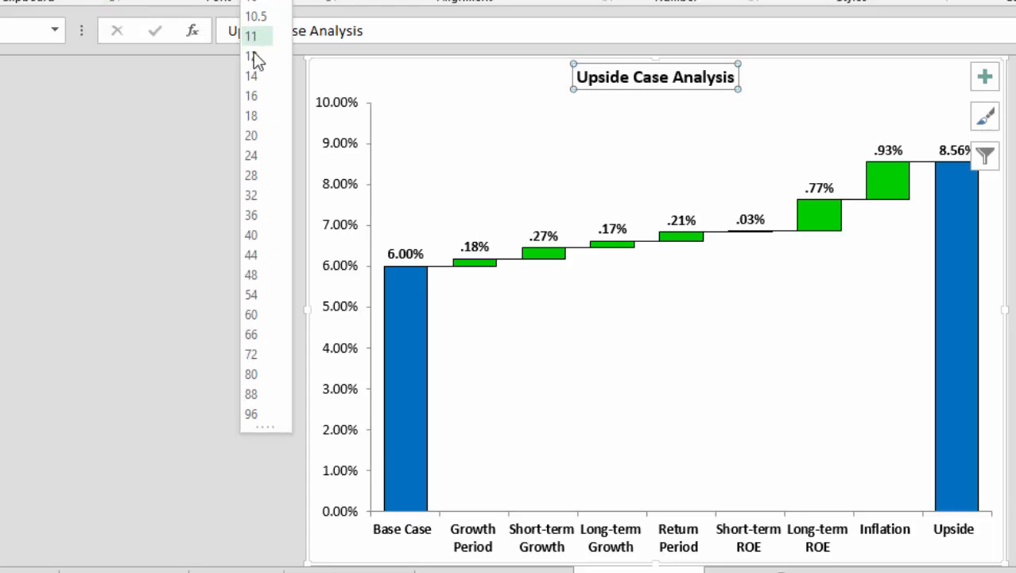
{"action": "left_click", "coordinate": [257, 174]}
{"action": "key", "text": "Escape"}
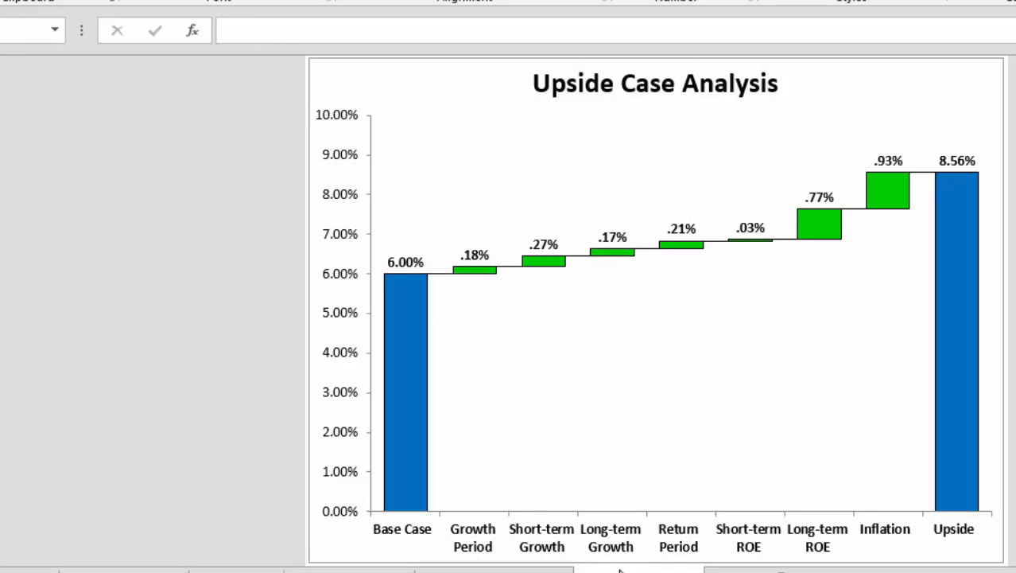
- Move the upside waterfall chart's sheet two positions earlier in the workbook's sheet order
{"action": "left_click_drag", "start_coordinate": [639, 570], "coordinate": [311, 570]}
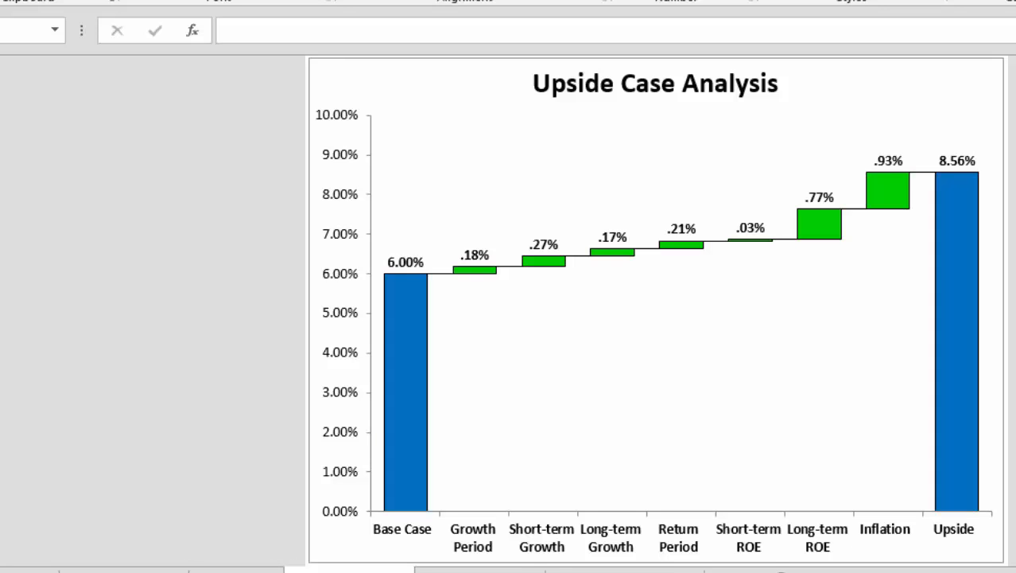